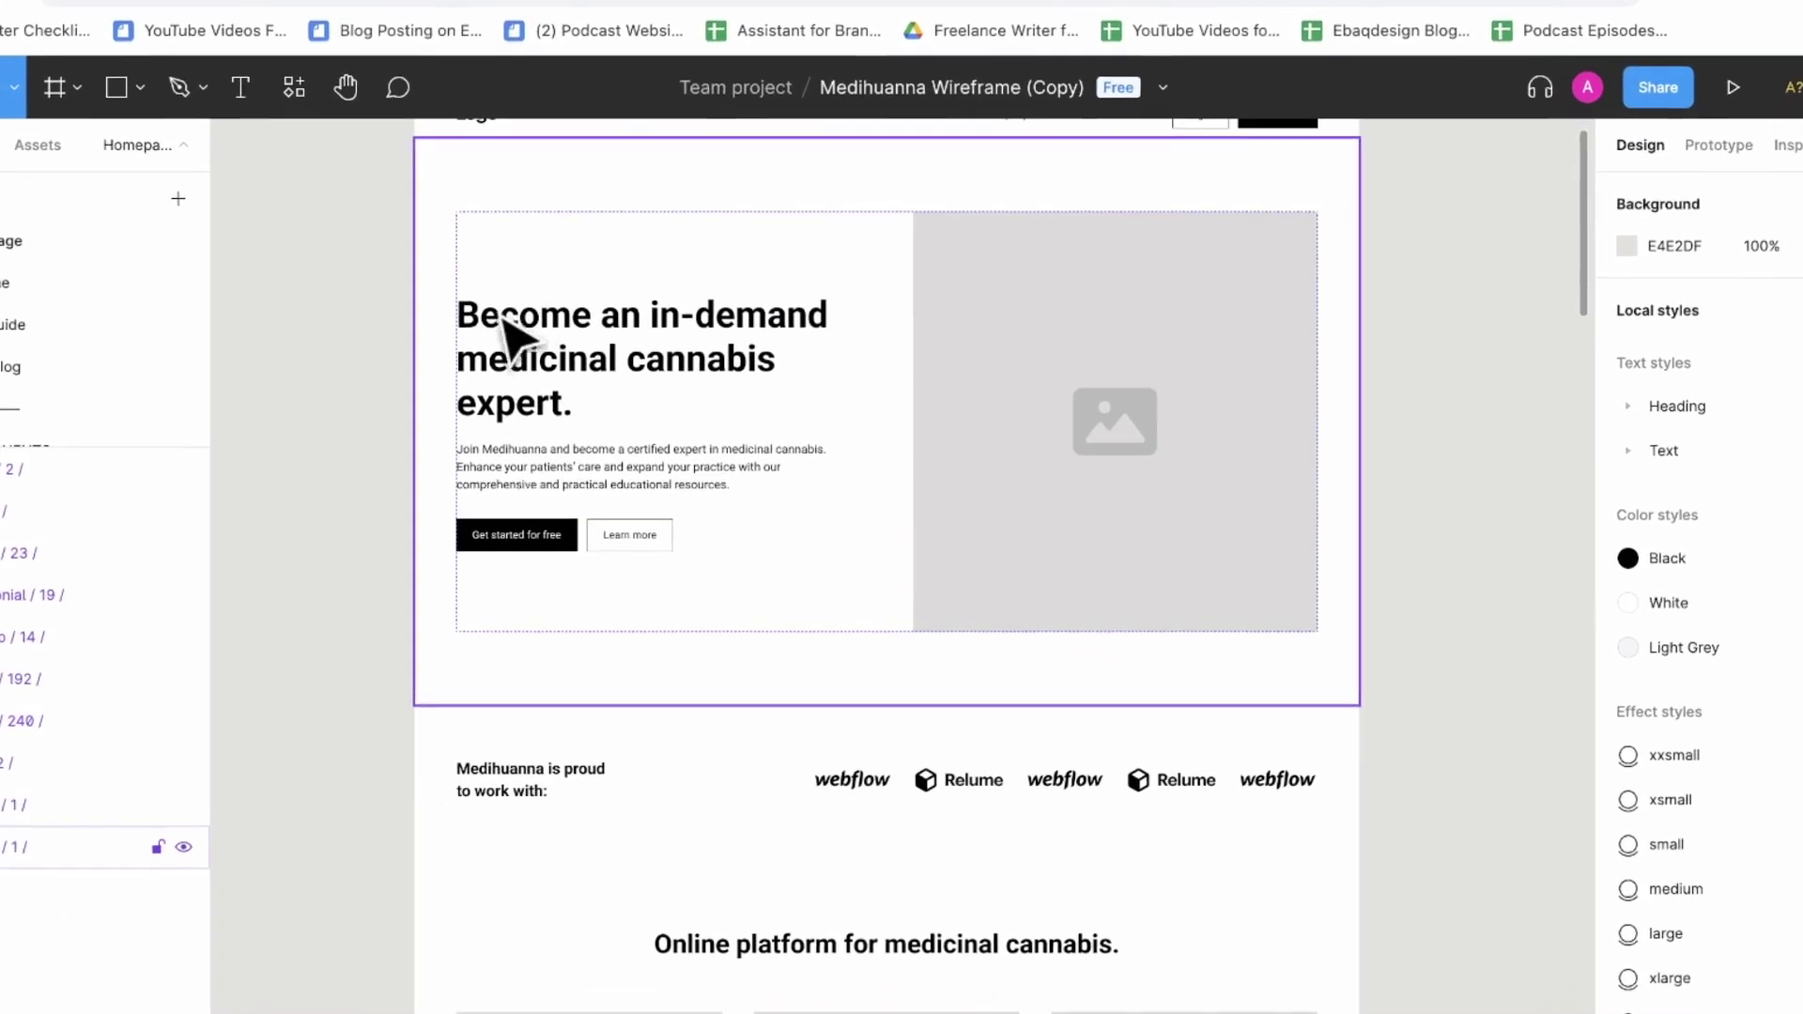
- Scroll through the finished Medihuanna design, then bring up the Homepage Redesign Brief tab
scroll(619, 475, down, 5)
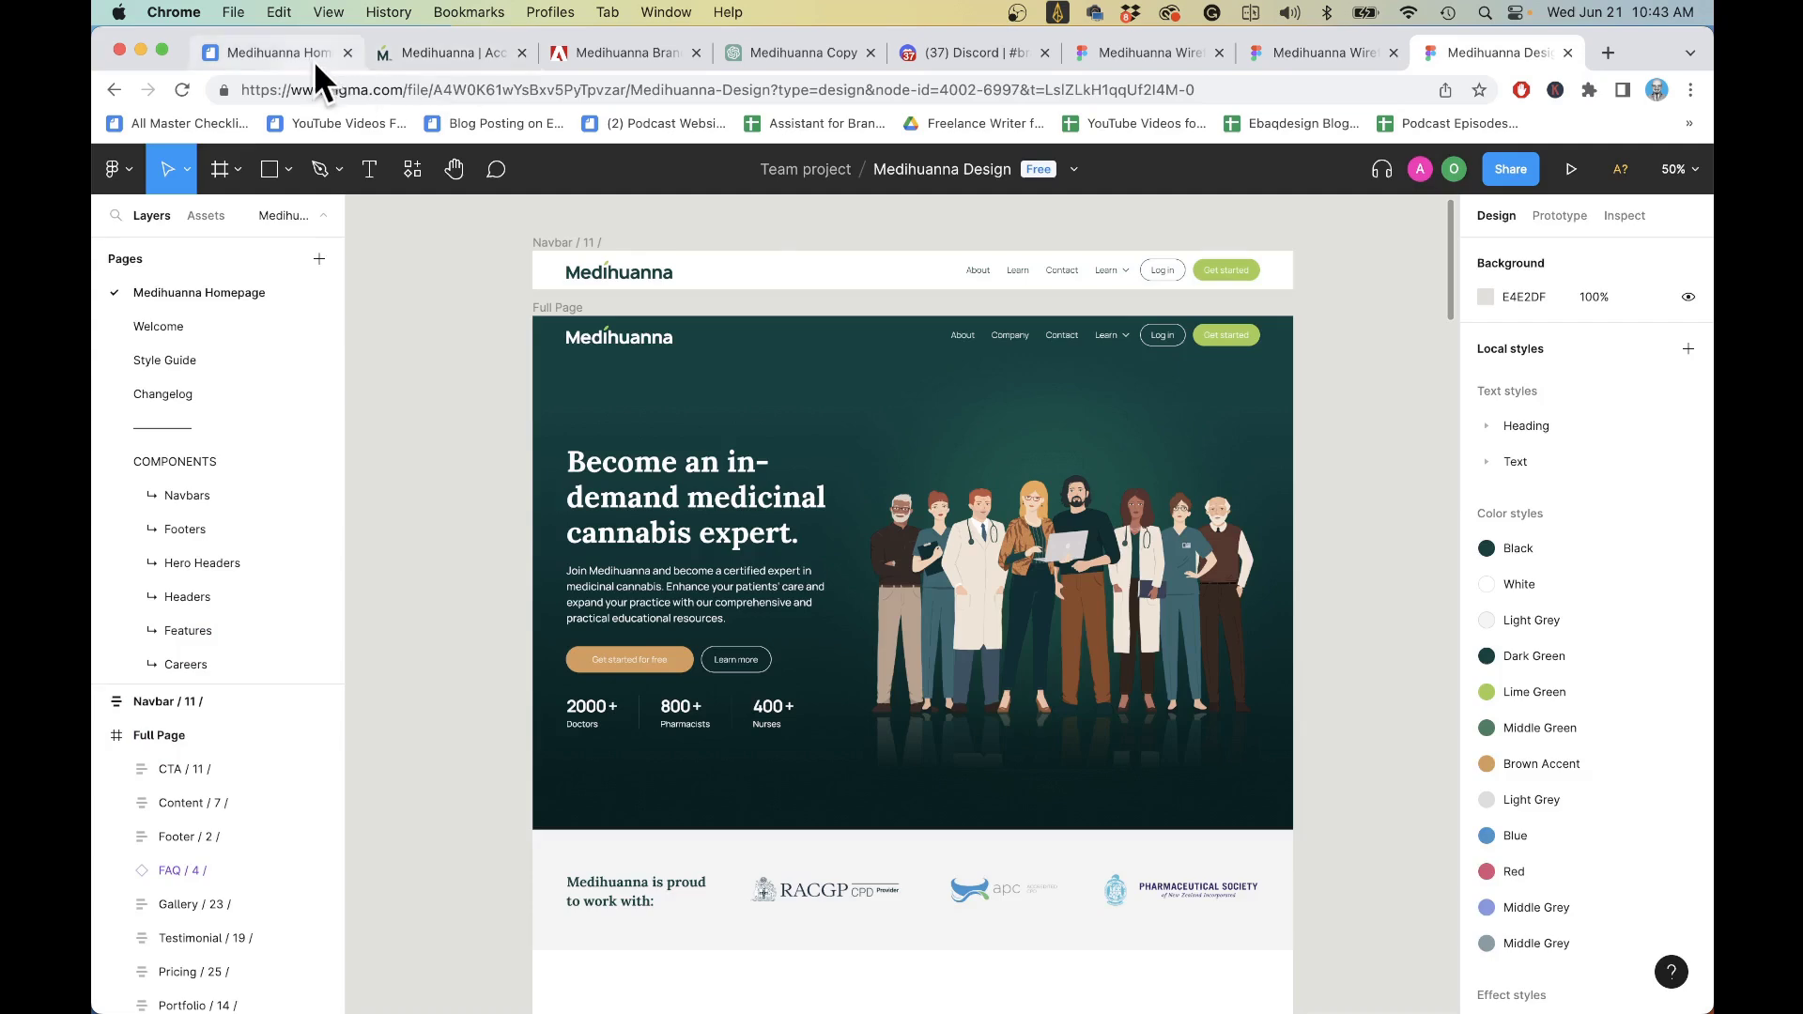
click(308, 55)
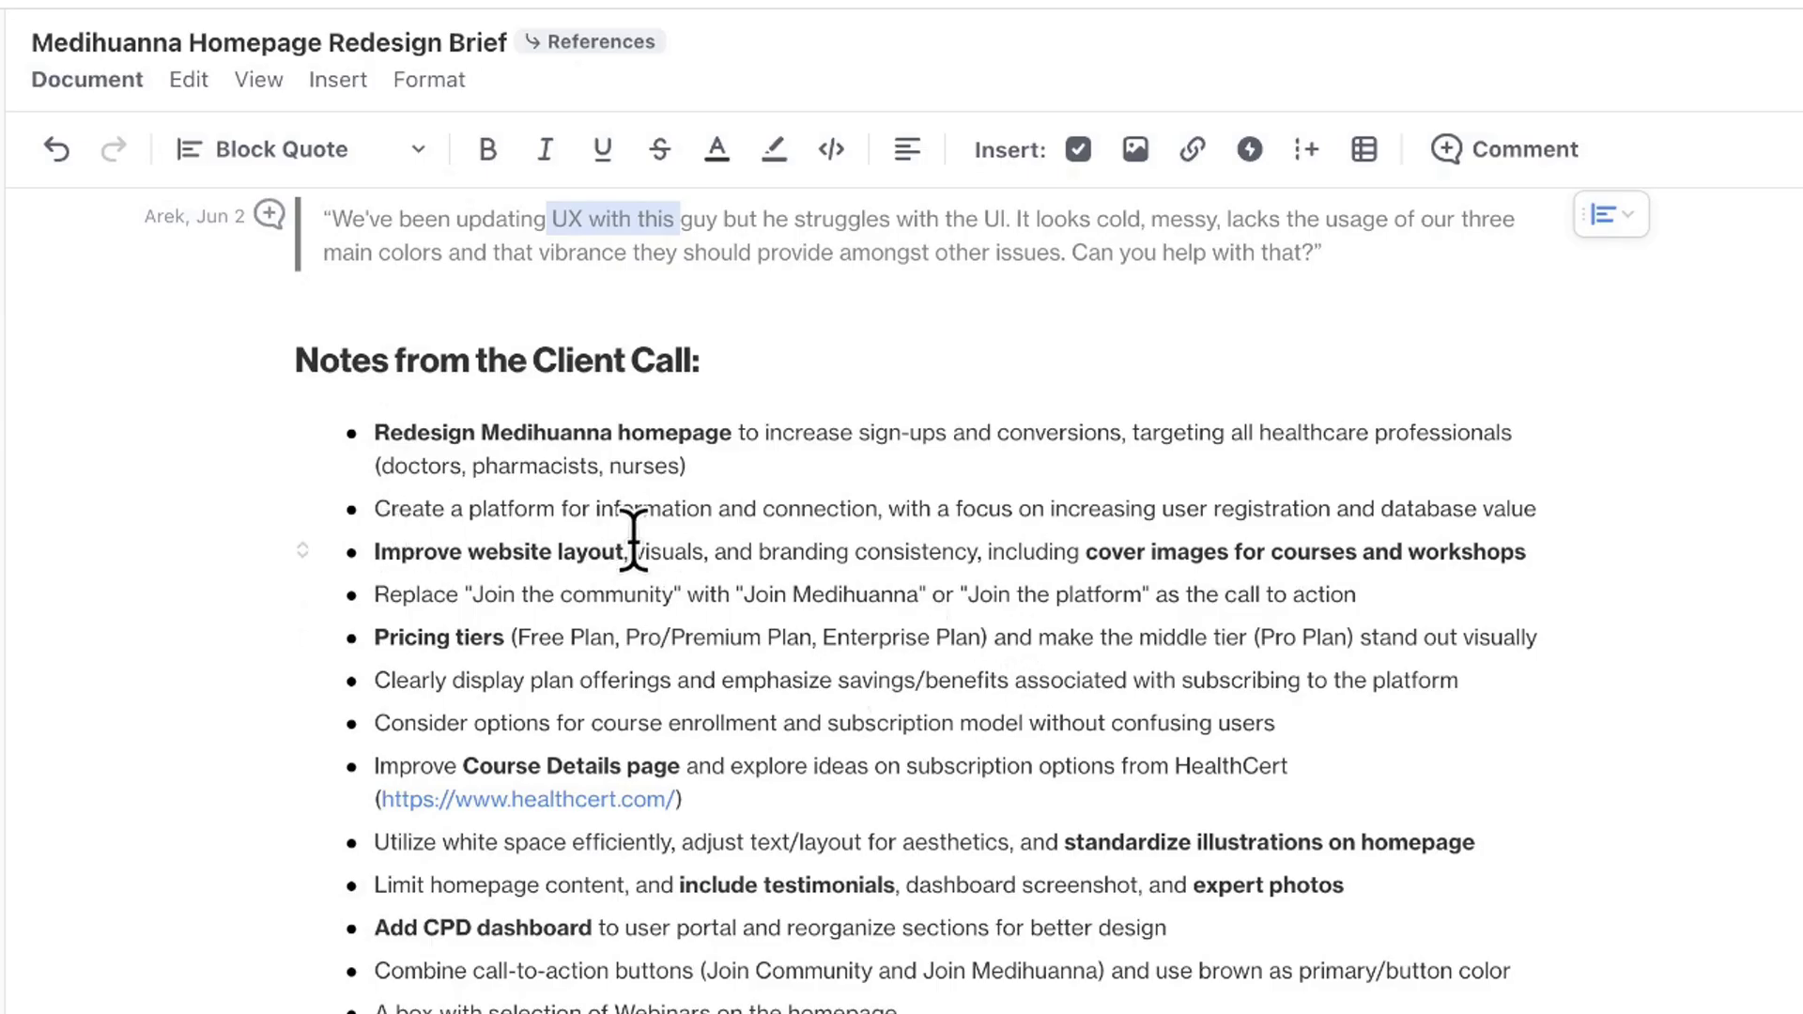
- Read the brief's client call notes down to Client Links, then go back to the Medihuanna Wireframe
scroll(1162, 568, down, 5)
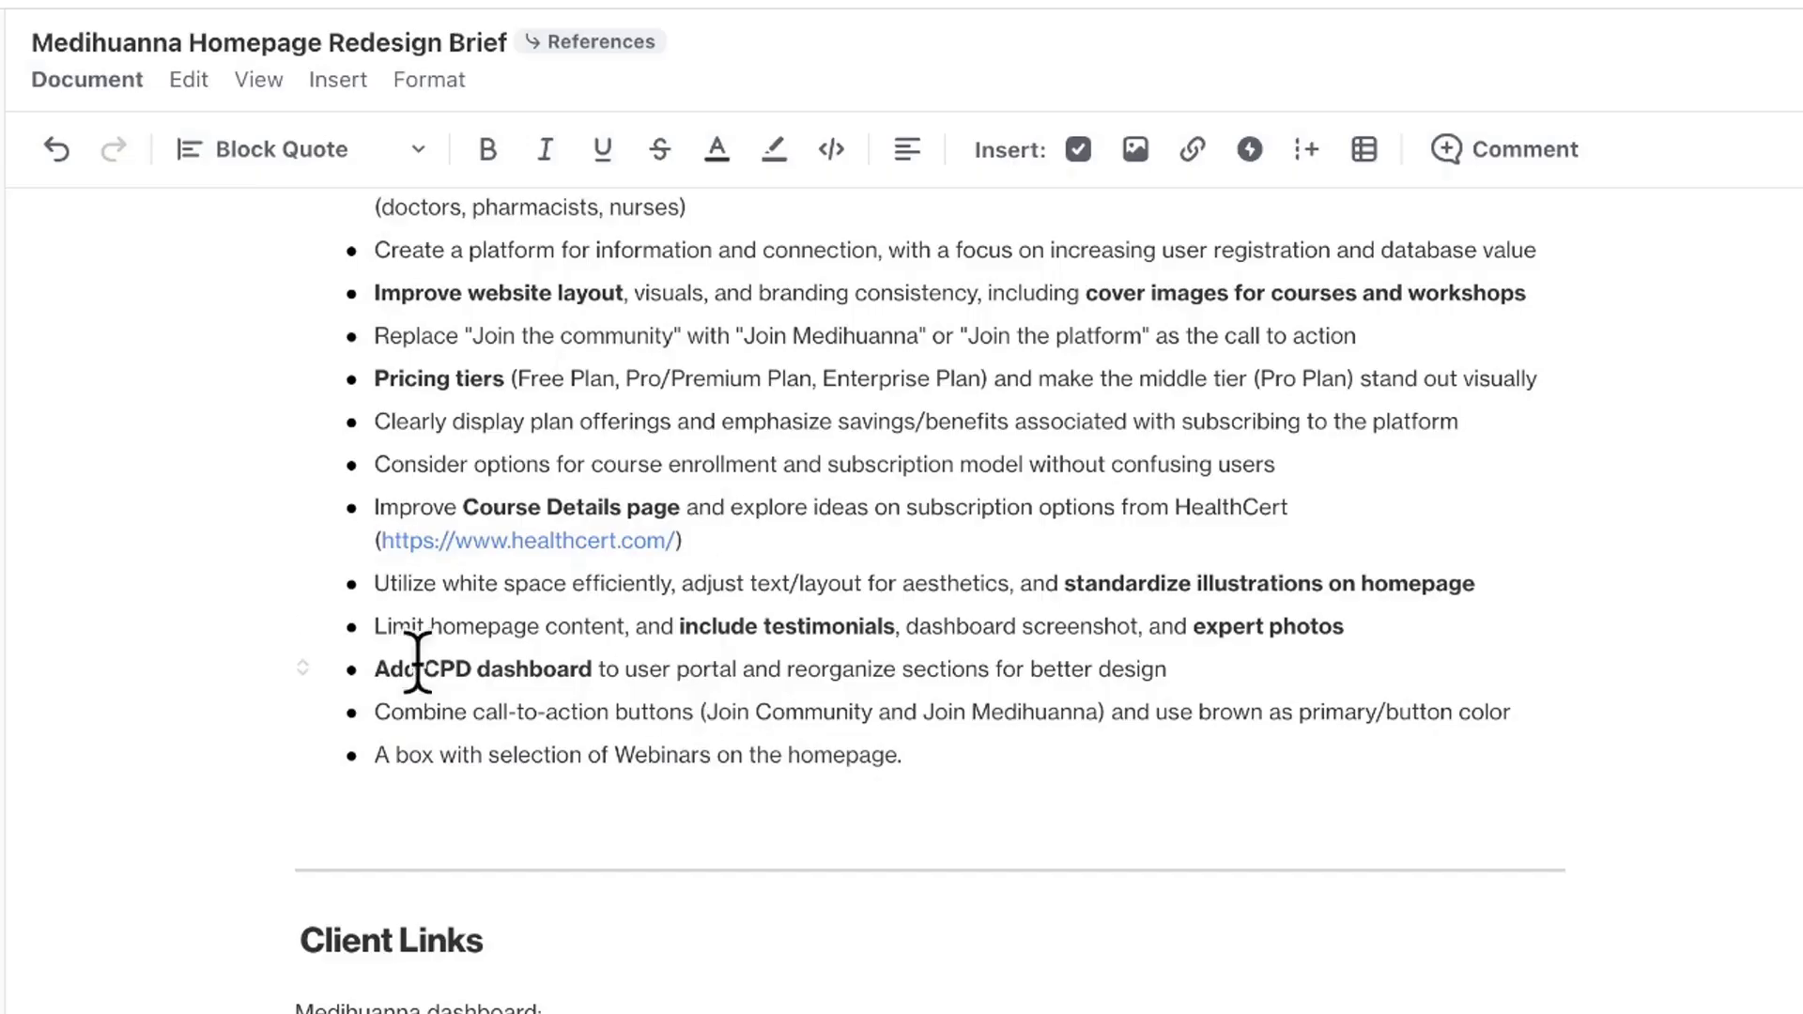
scroll(1096, 645, down, 5)
scroll(1095, 644, down, 10)
click(1095, 644)
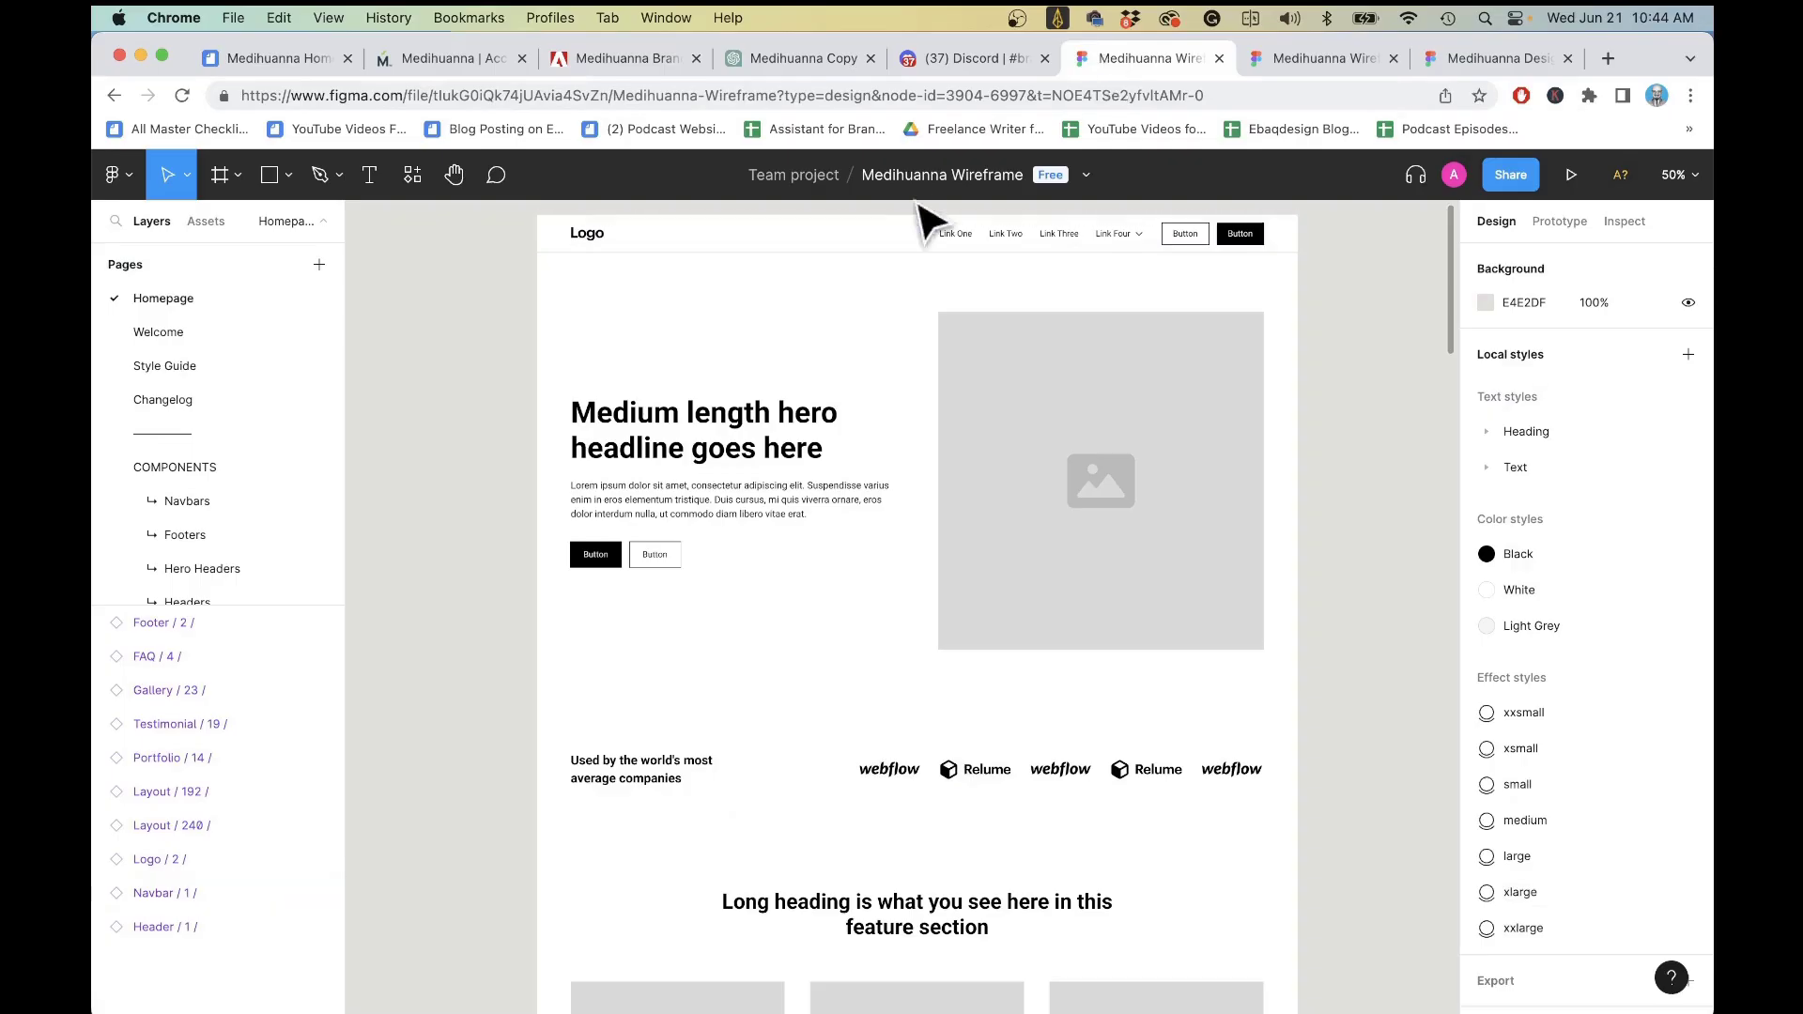
- Create a new blank Figma design file from the main menu
click(363, 95)
click(386, 274)
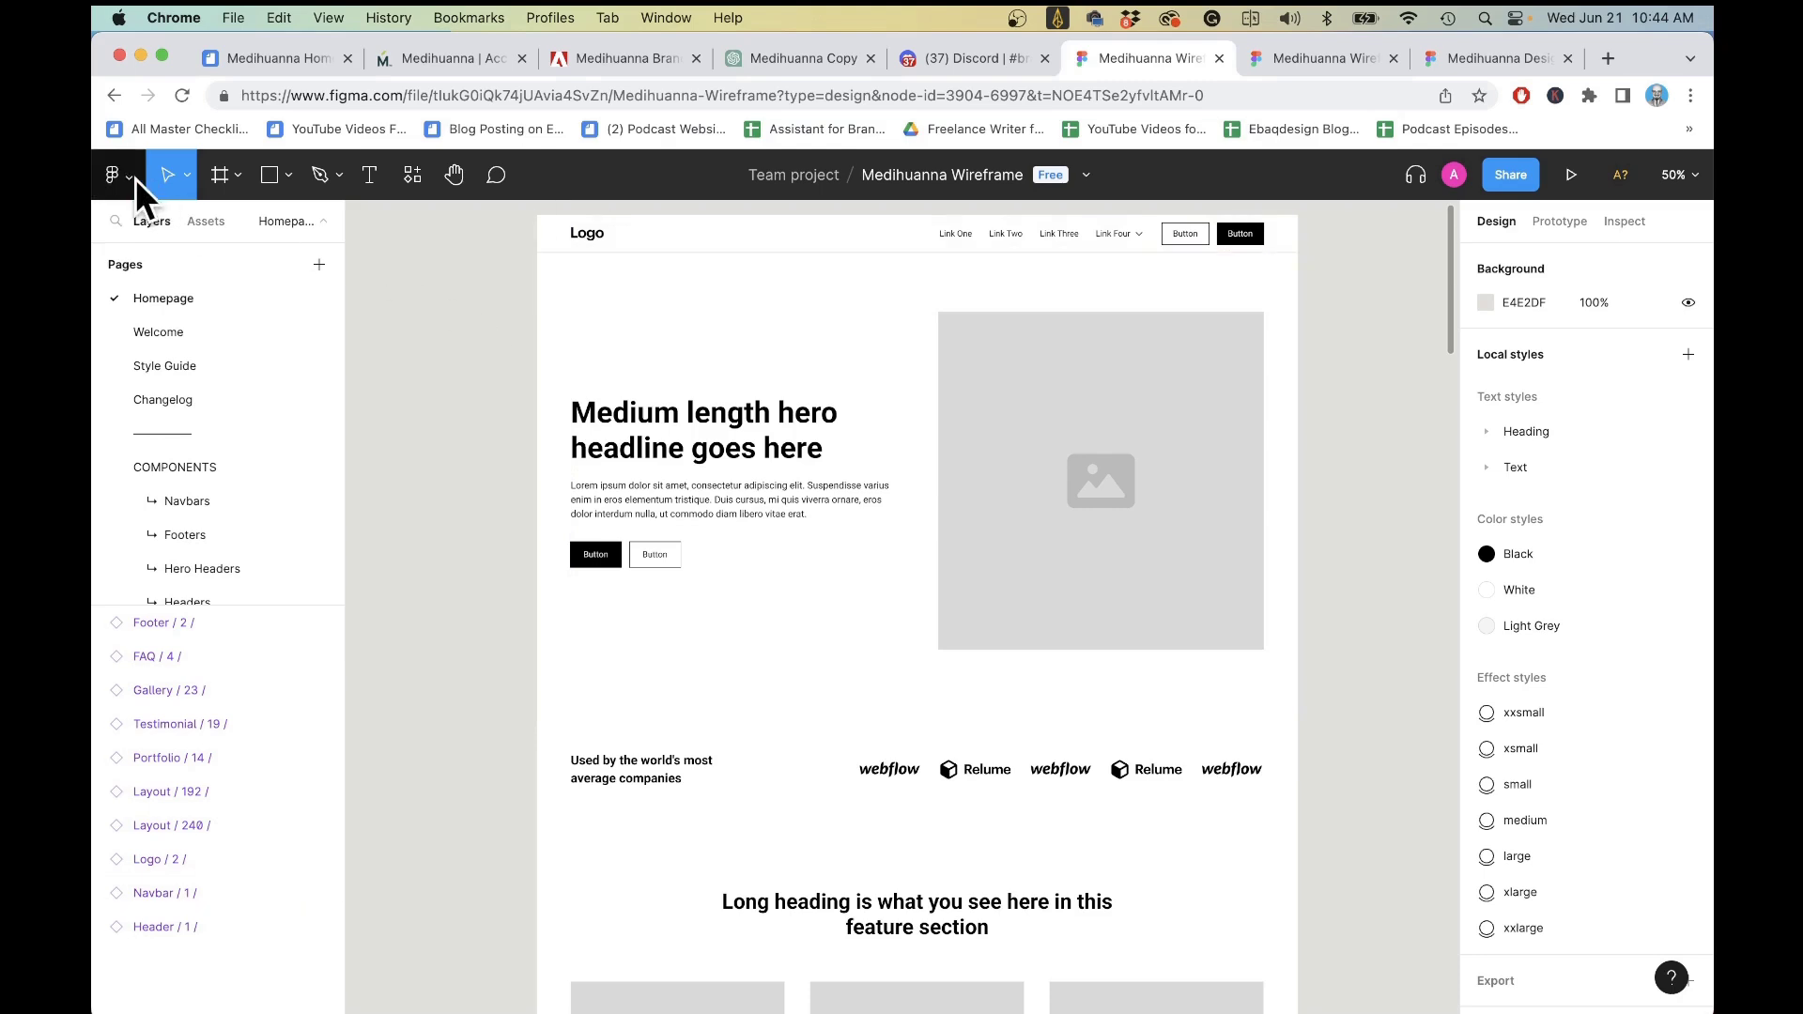
click(131, 178)
click(354, 312)
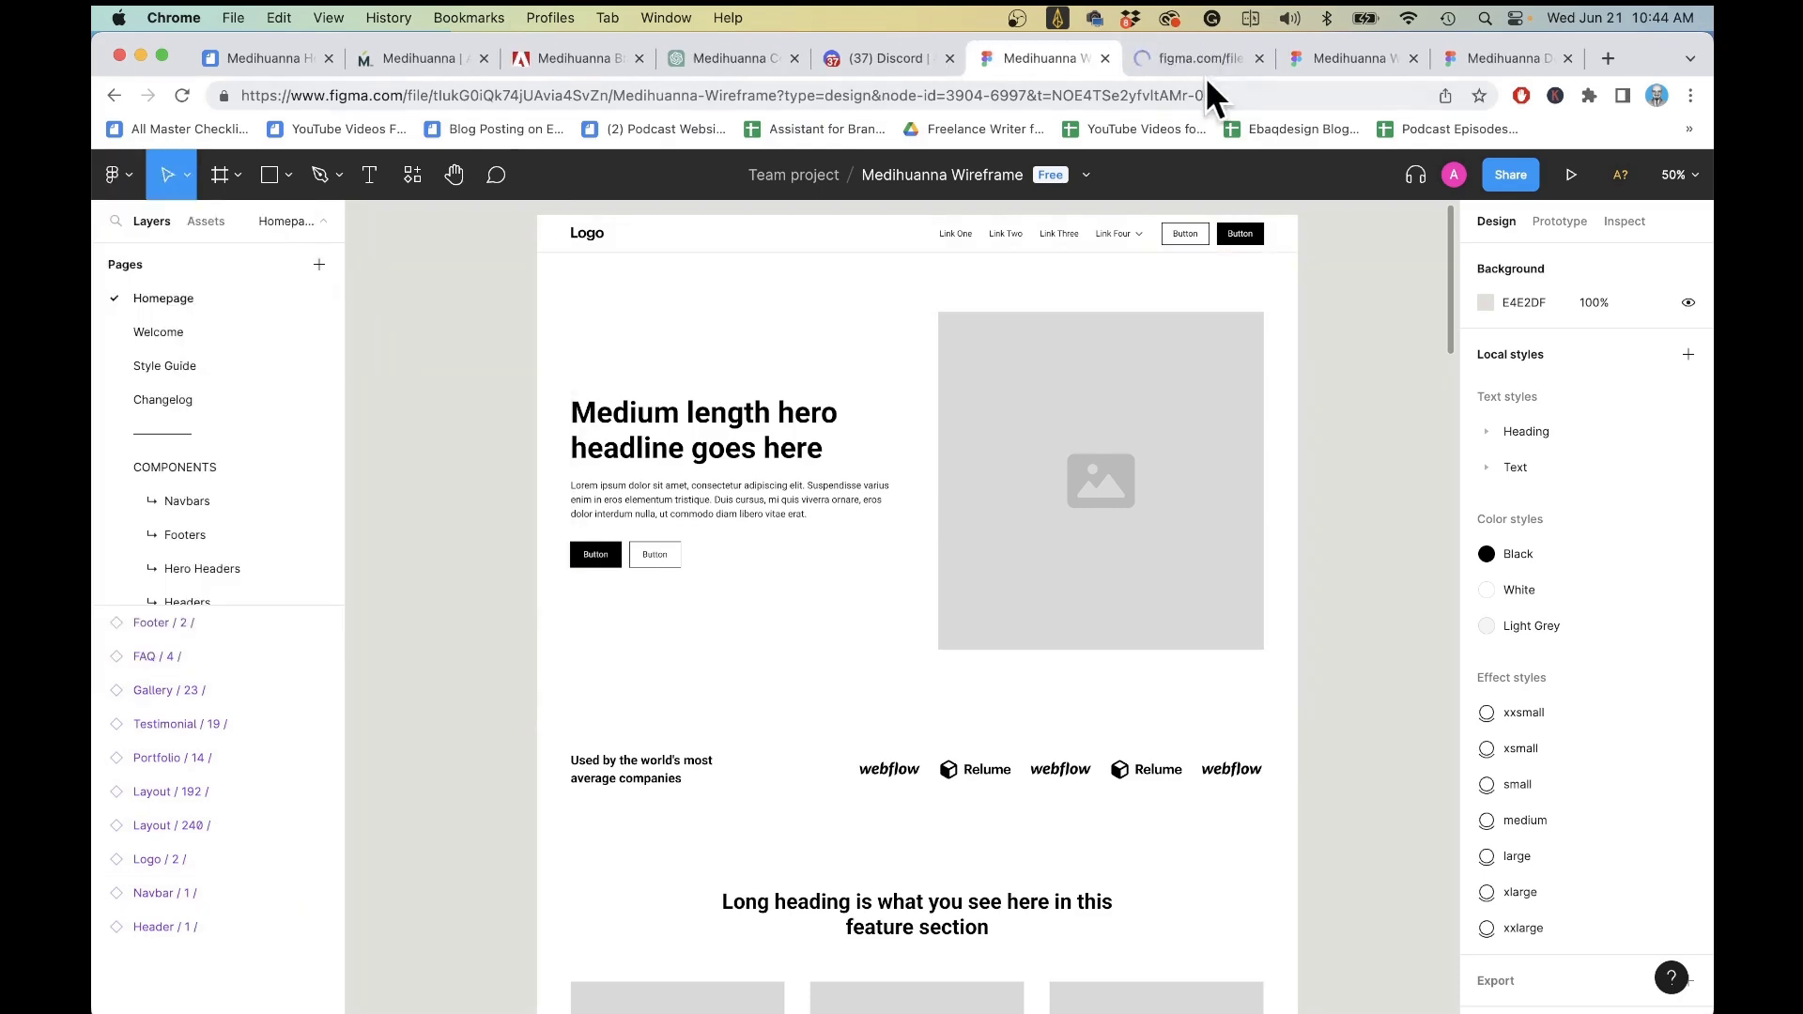
- Look over the finished Medihuanna Design, then switch to the Wireframe (Copy)
click(1474, 57)
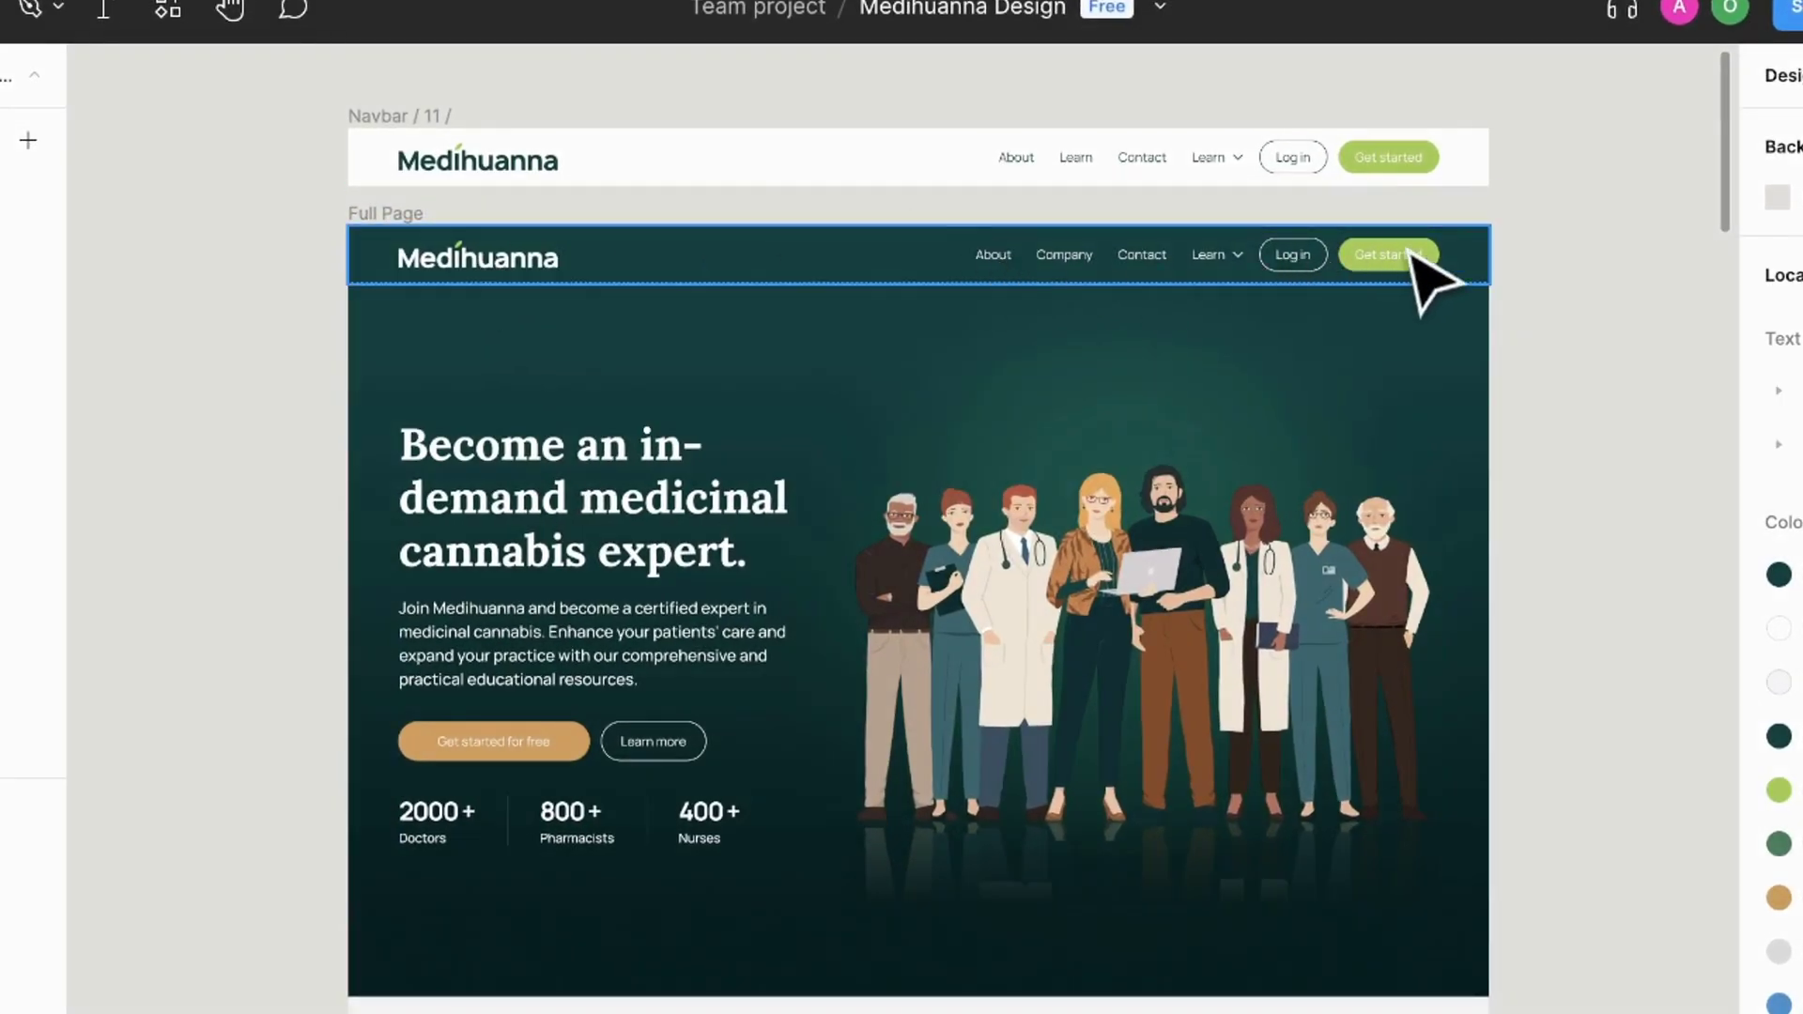
scroll(1185, 649, down, 2)
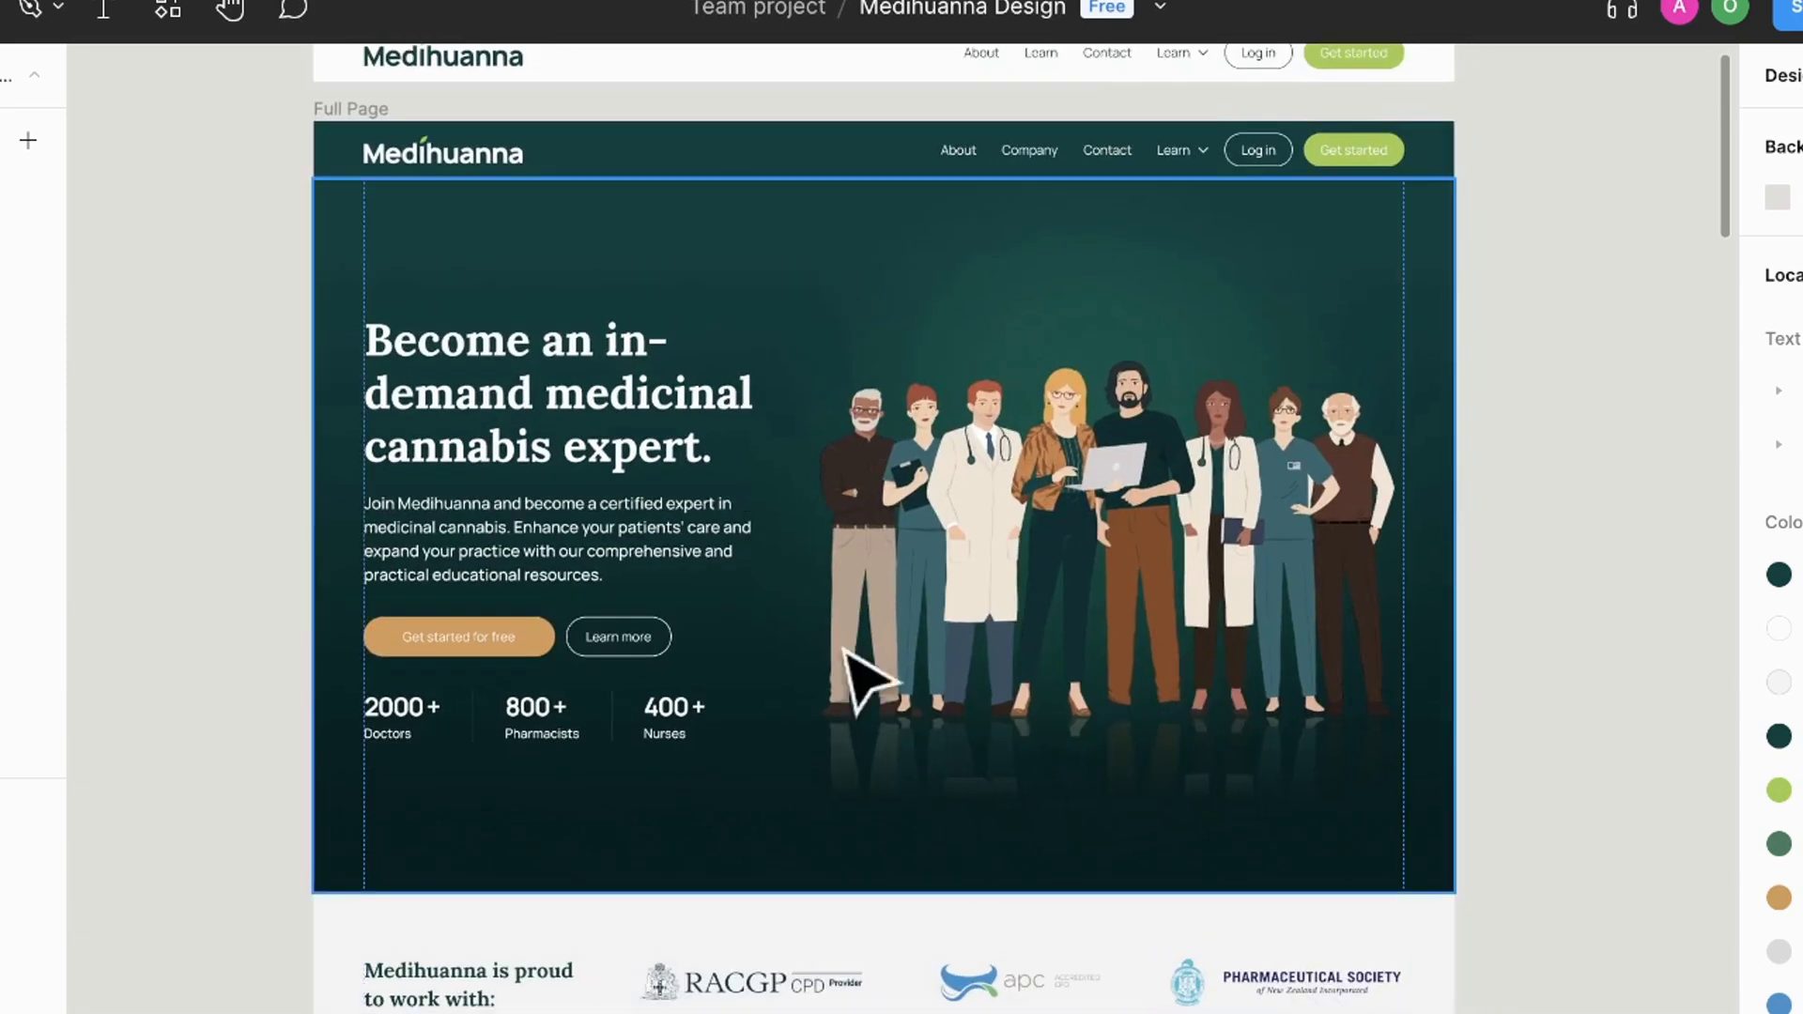
click(1324, 58)
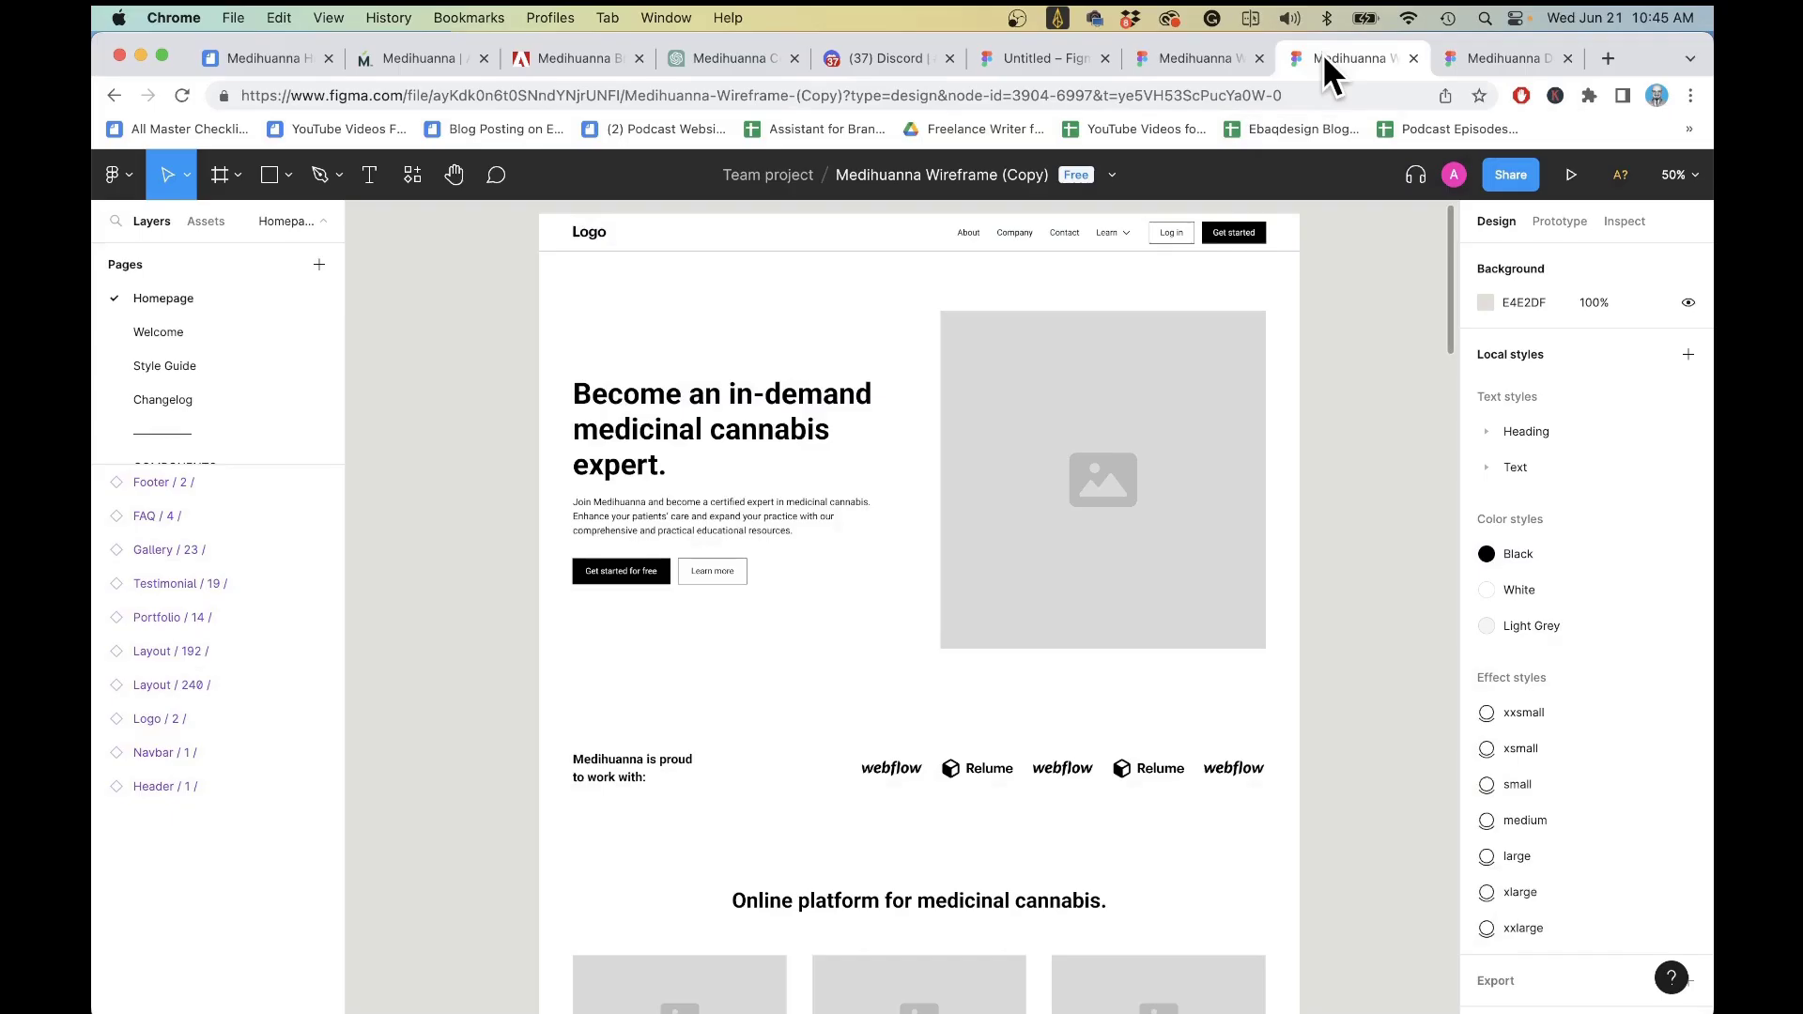
- In the untitled draft, draw a grey page rectangle 1440 wide and 1313 tall
click(1022, 61)
key(r)
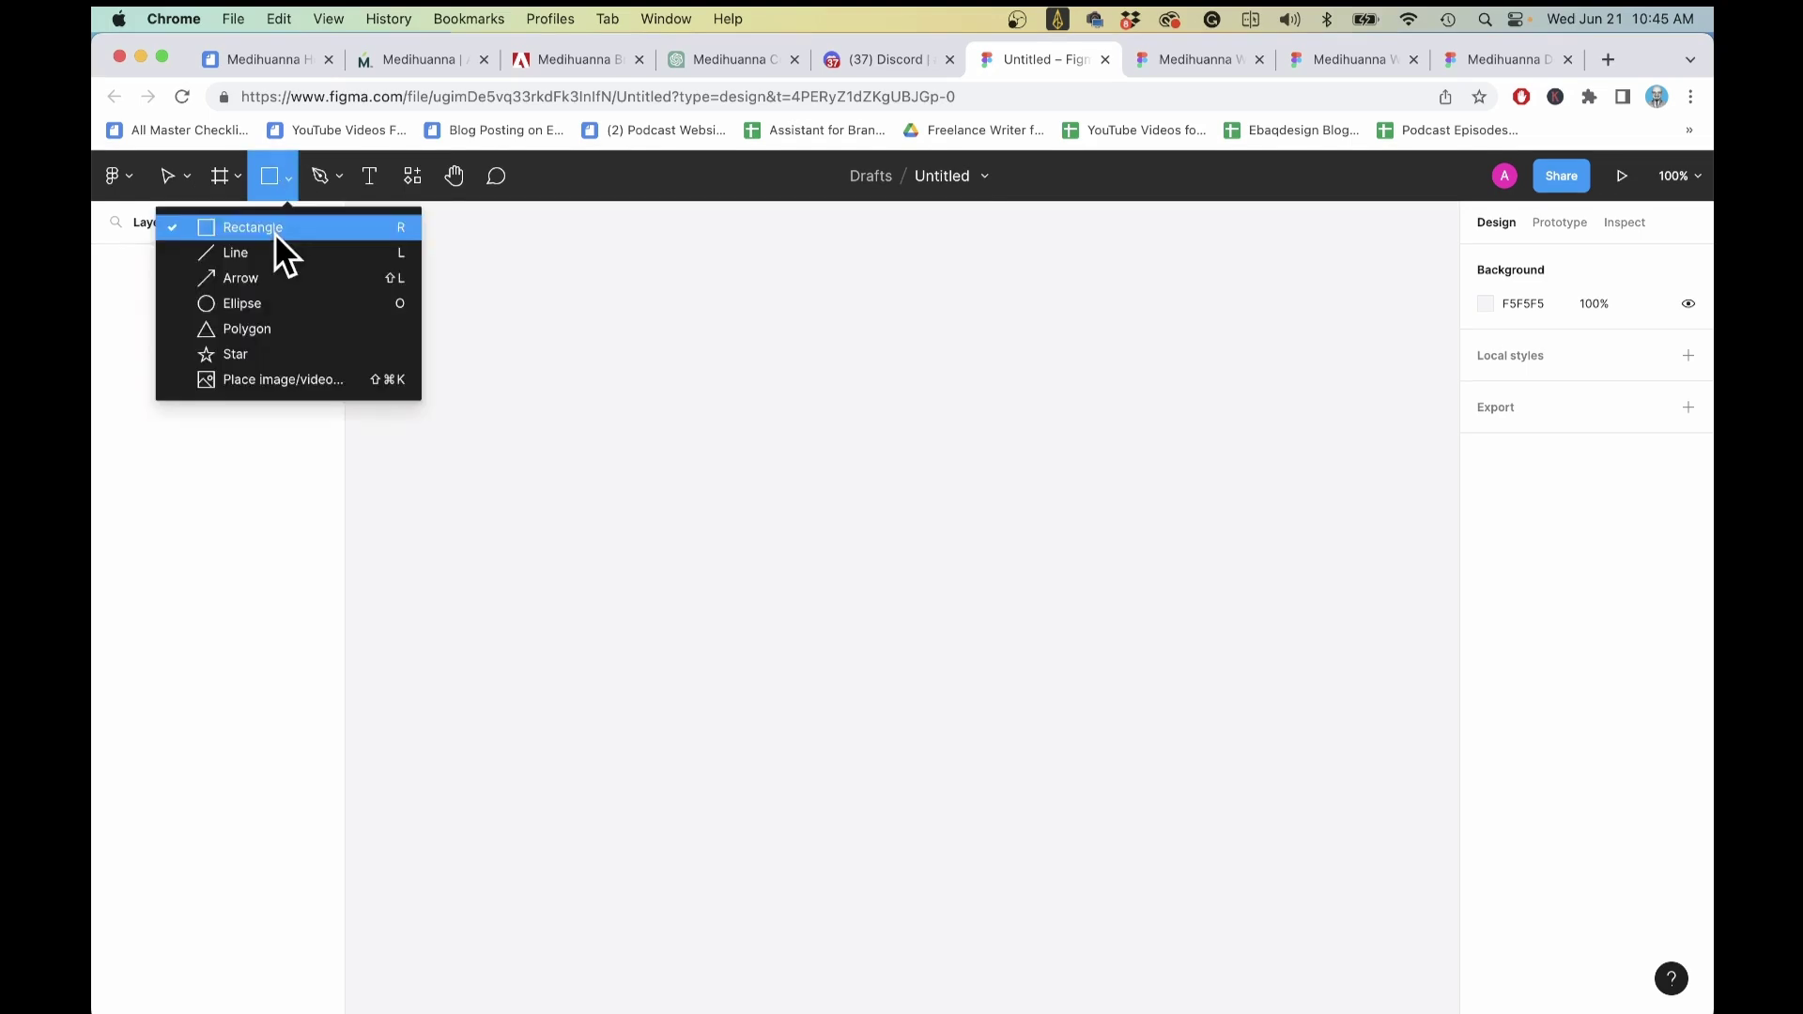
click(246, 227)
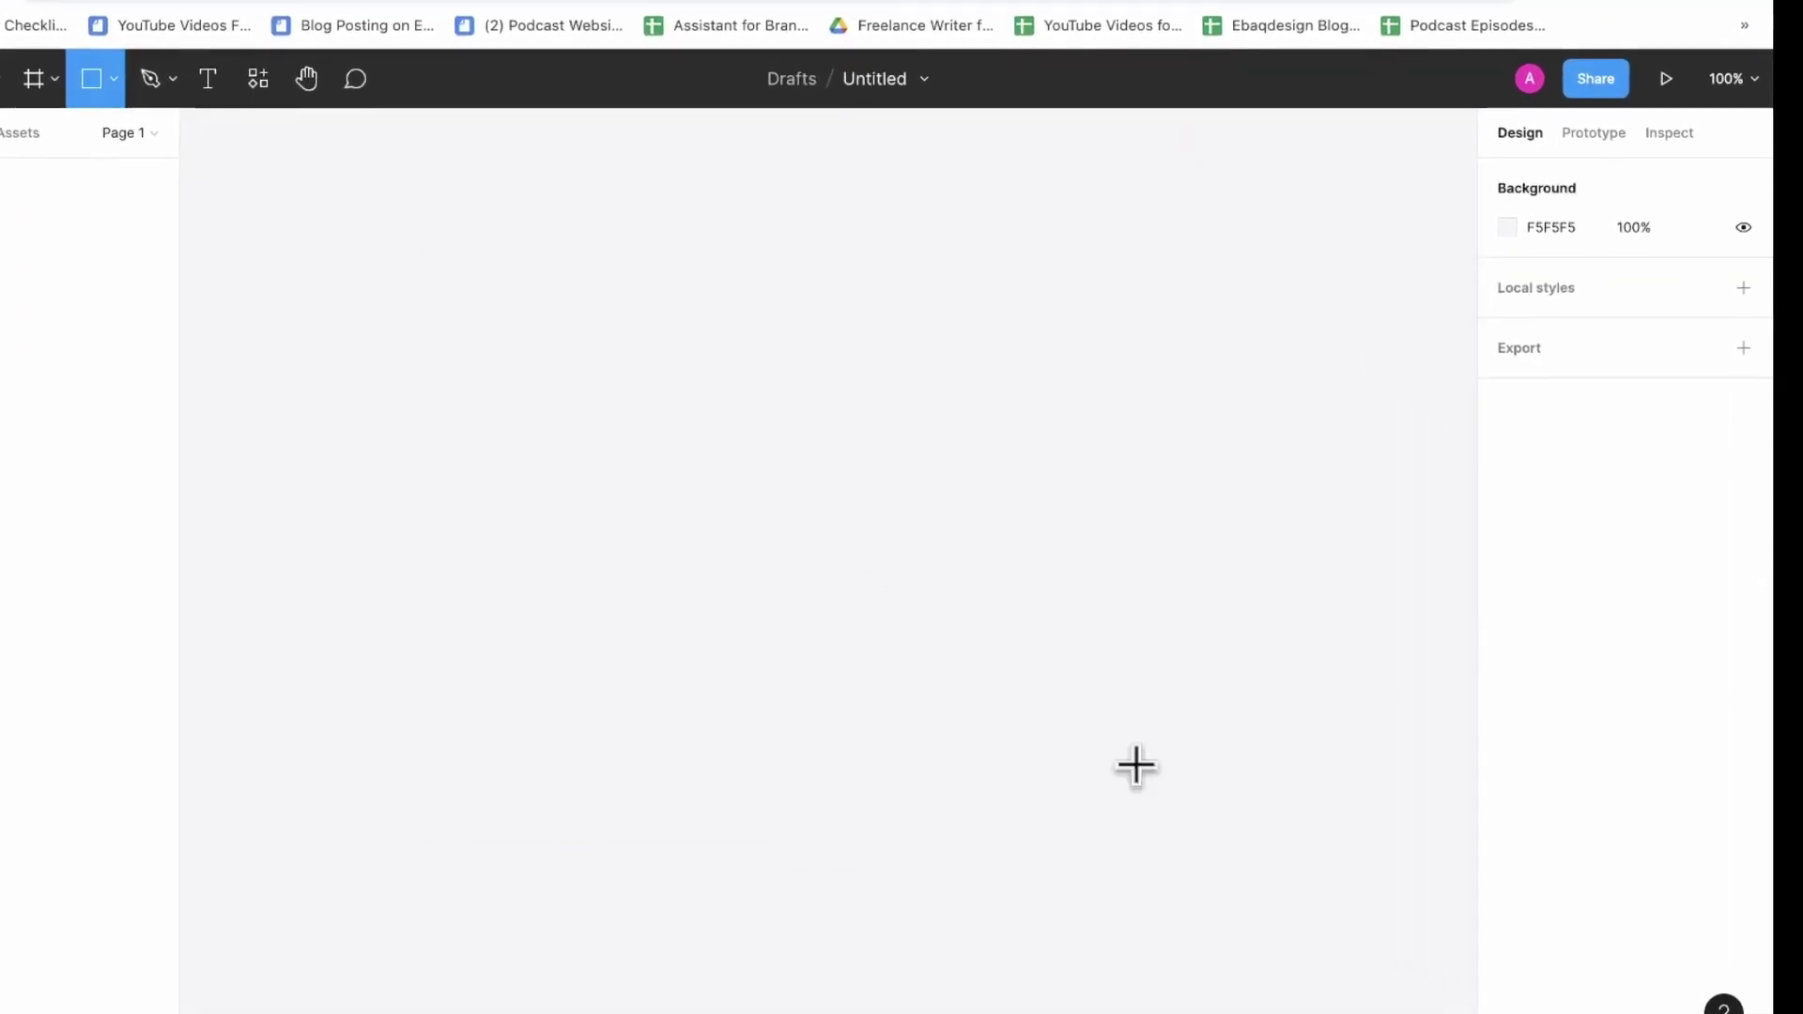
mouse_move(564, 322)
mouse_down()
mouse_move(1300, 867)
mouse_move(1307, 917)
mouse_up()
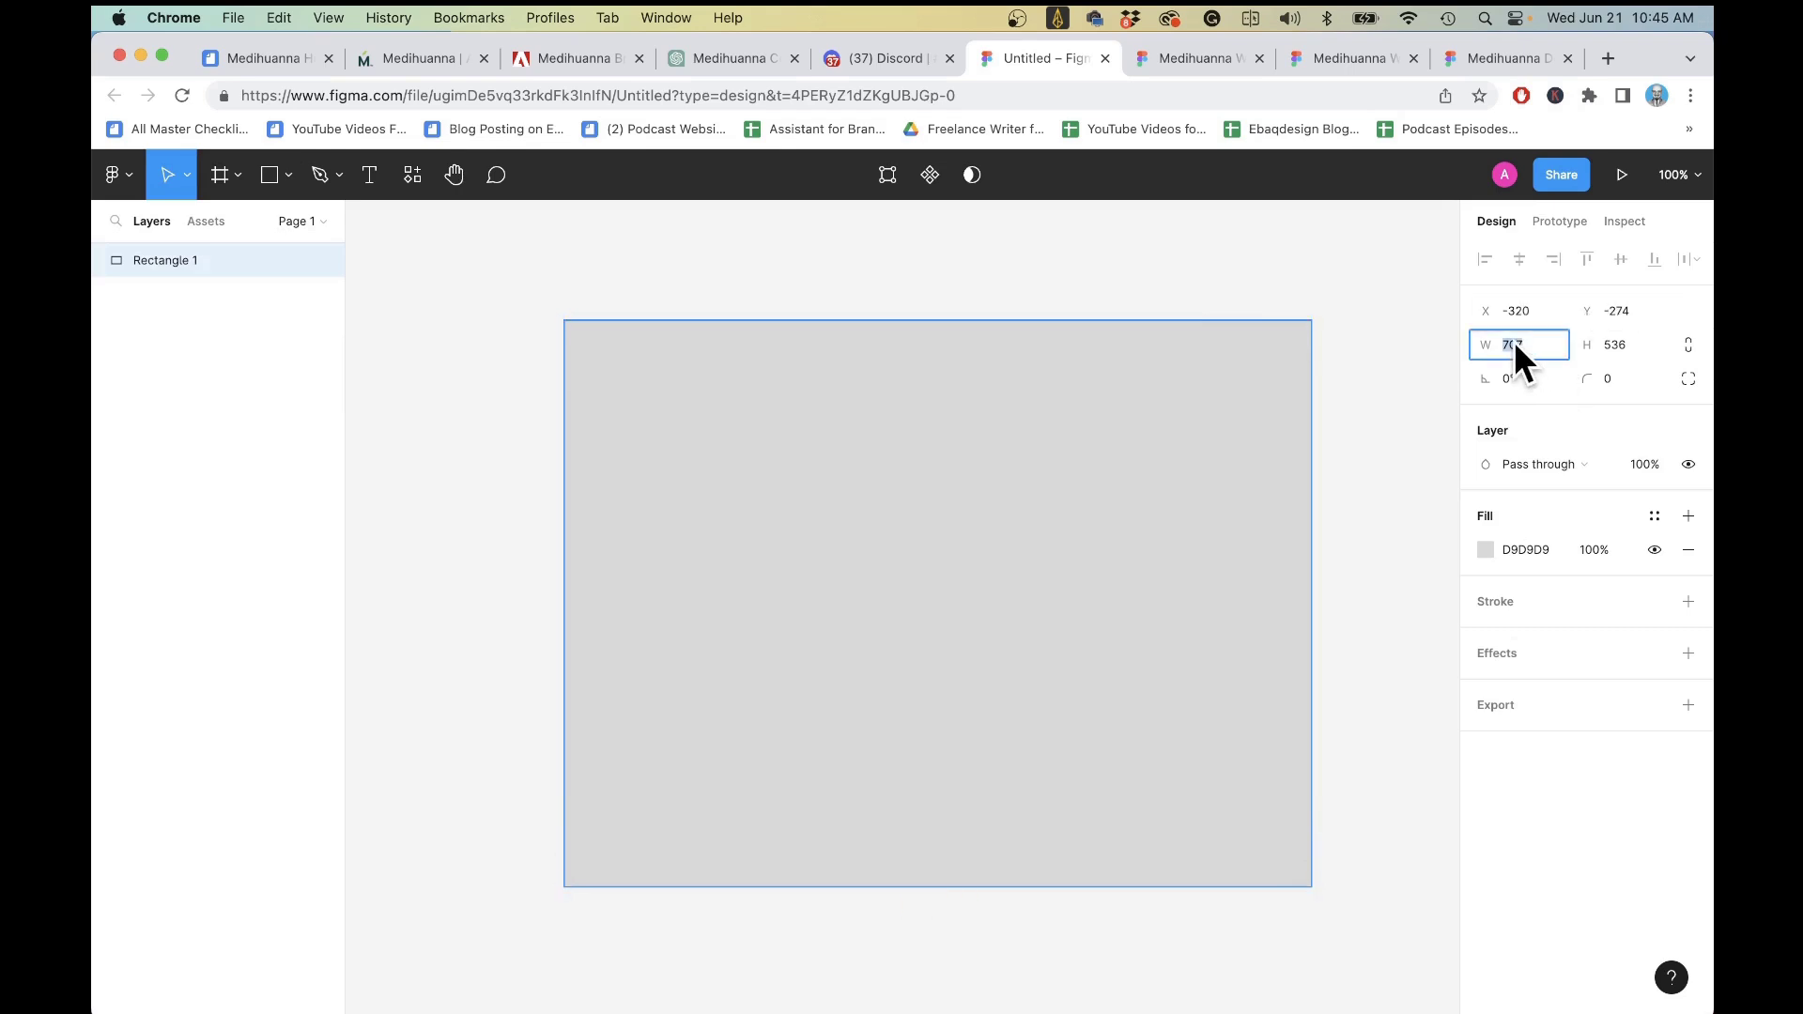
text(1440)
key(Return)
key(shift+1)
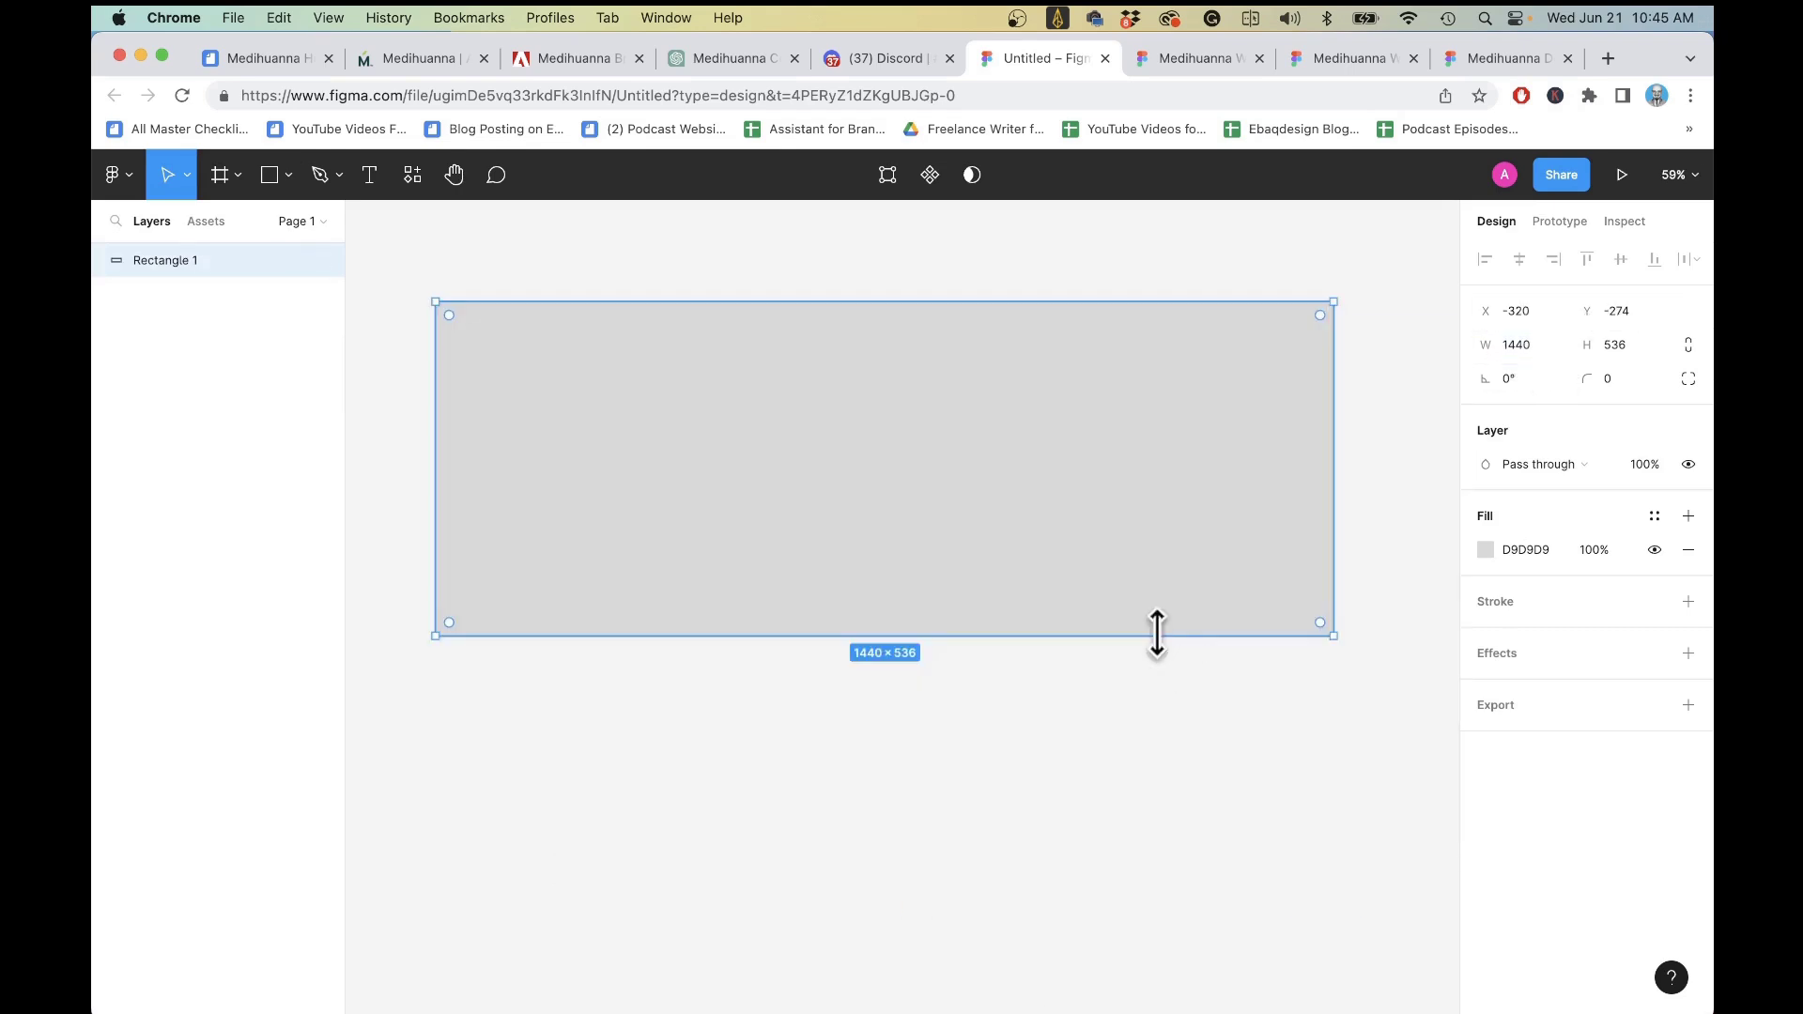
drag(1157, 632, 1134, 796)
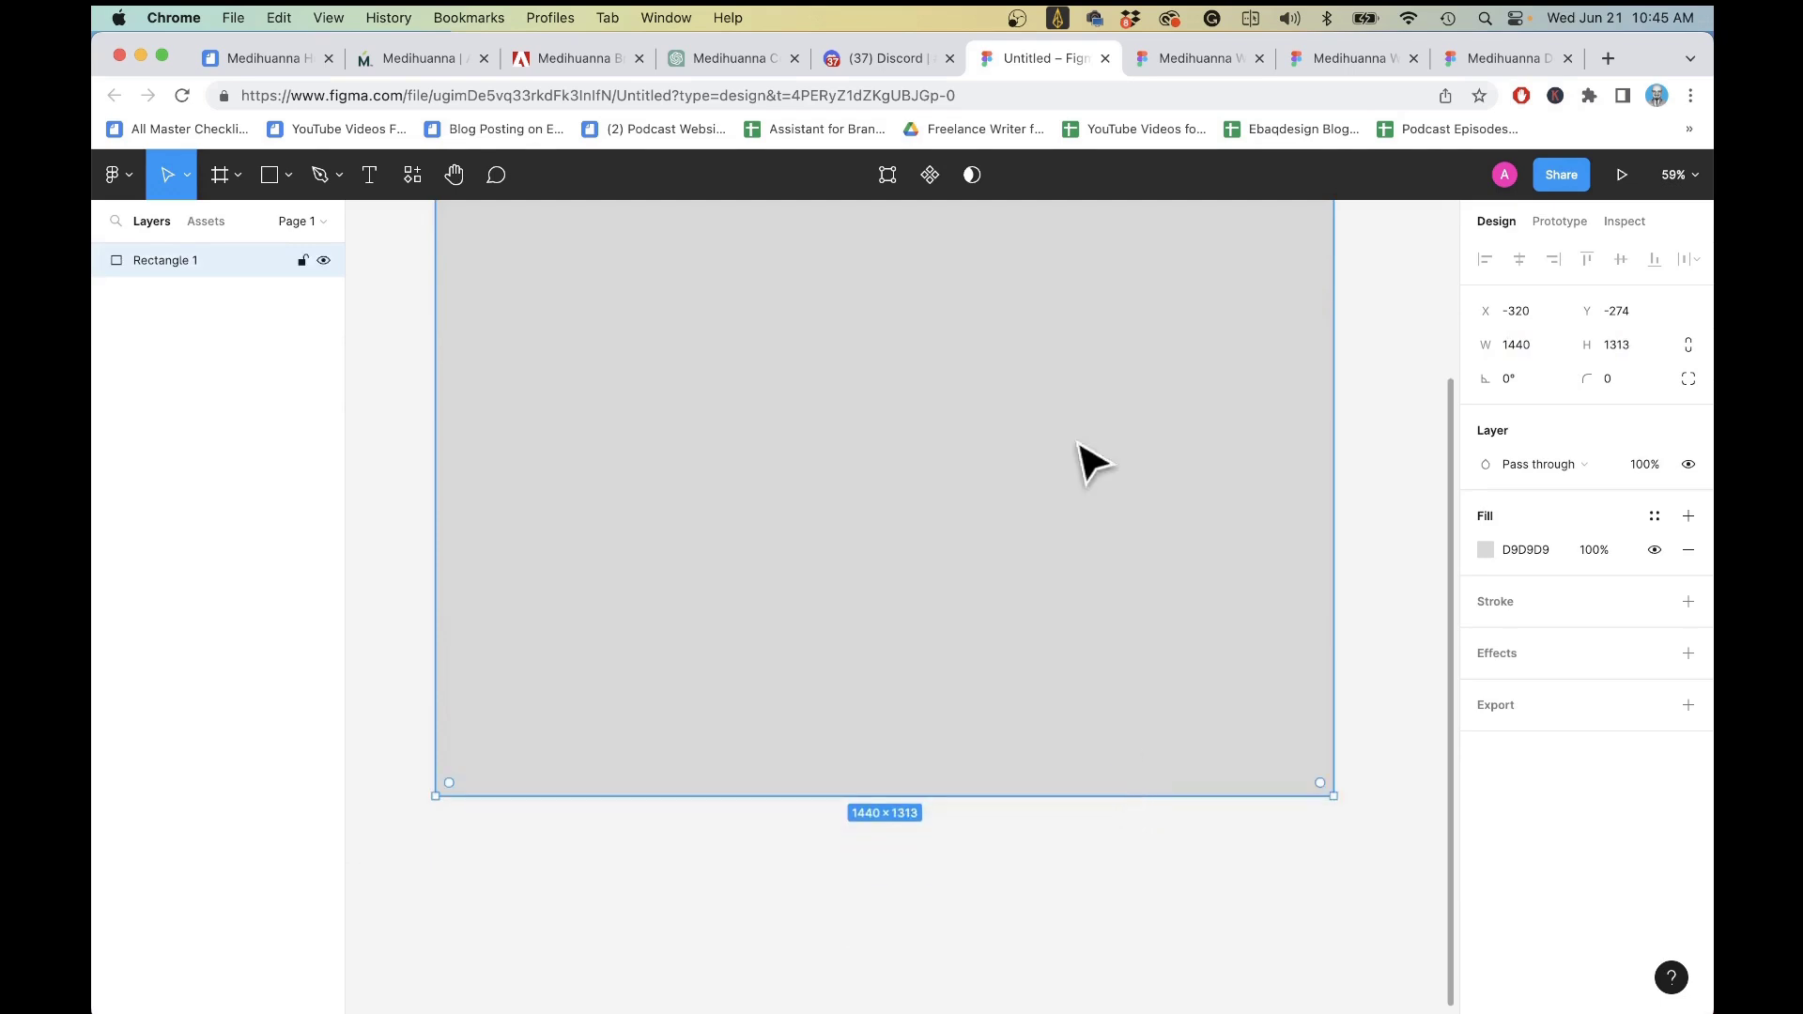
key(Escape)
scroll(1071, 451, up, 5)
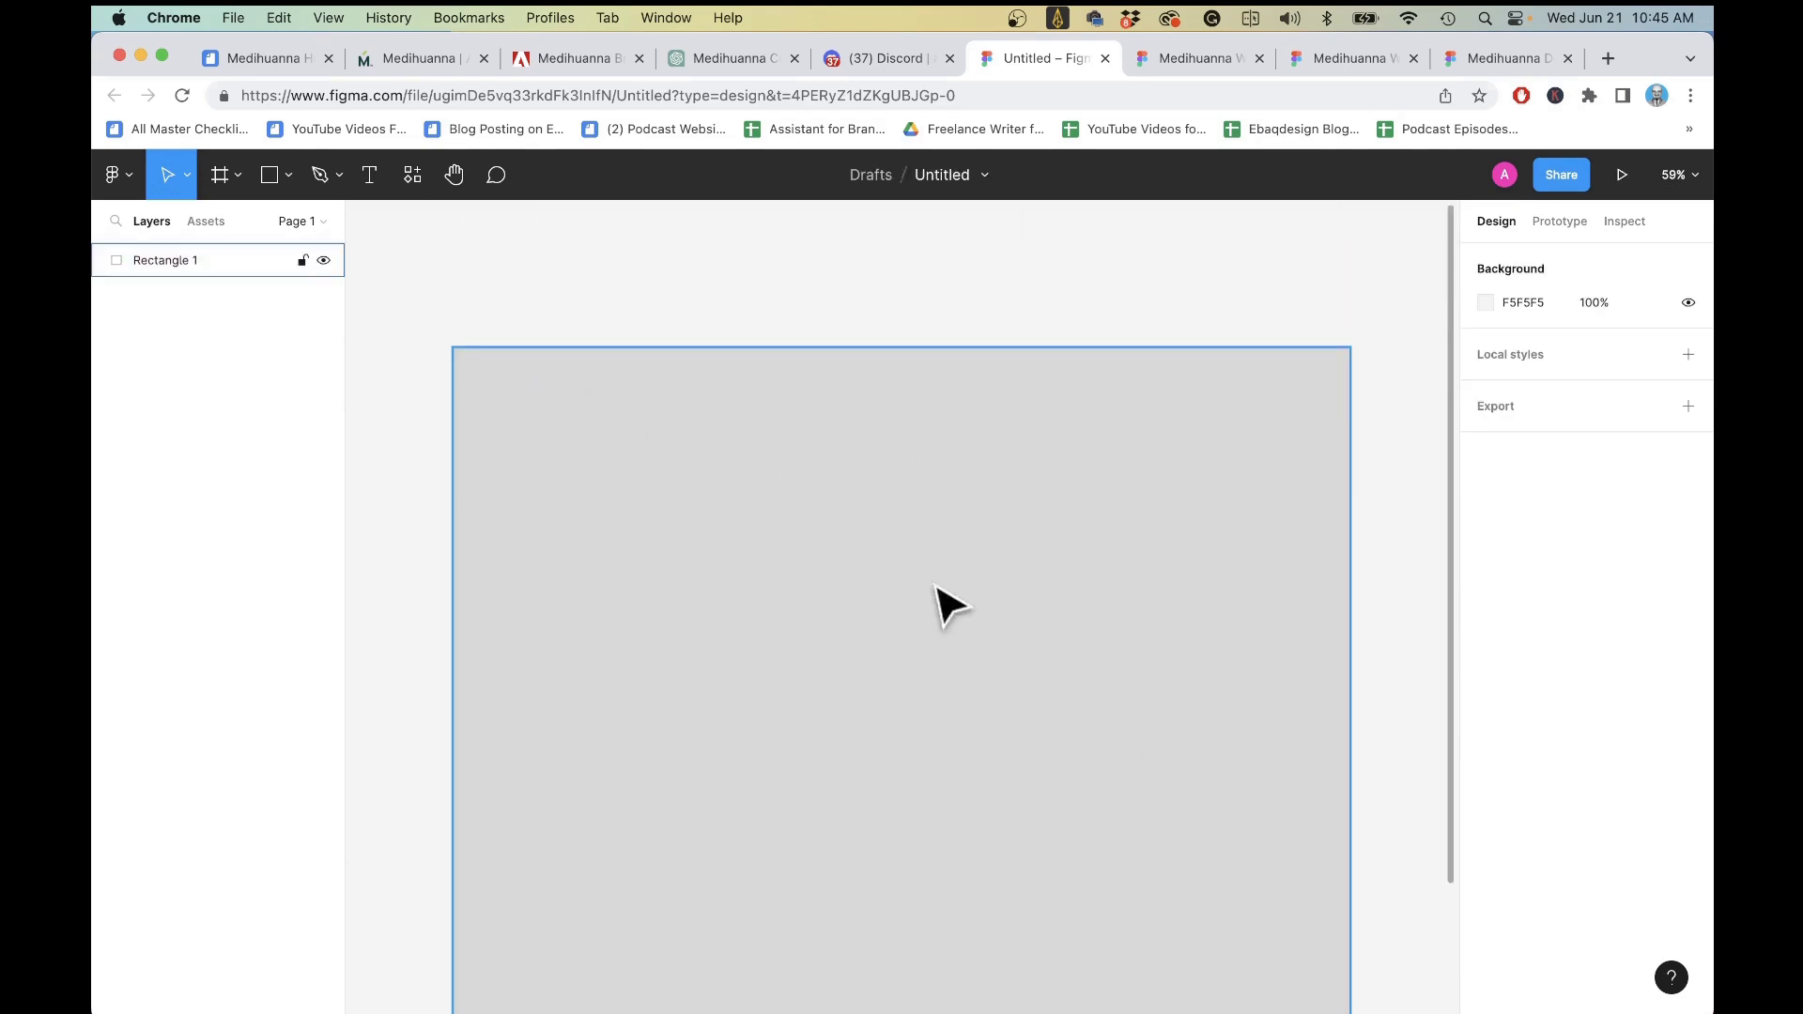
- Add a 3B962C green rectangle sized 1440×774 across the top of the page
click(270, 176)
click(494, 388)
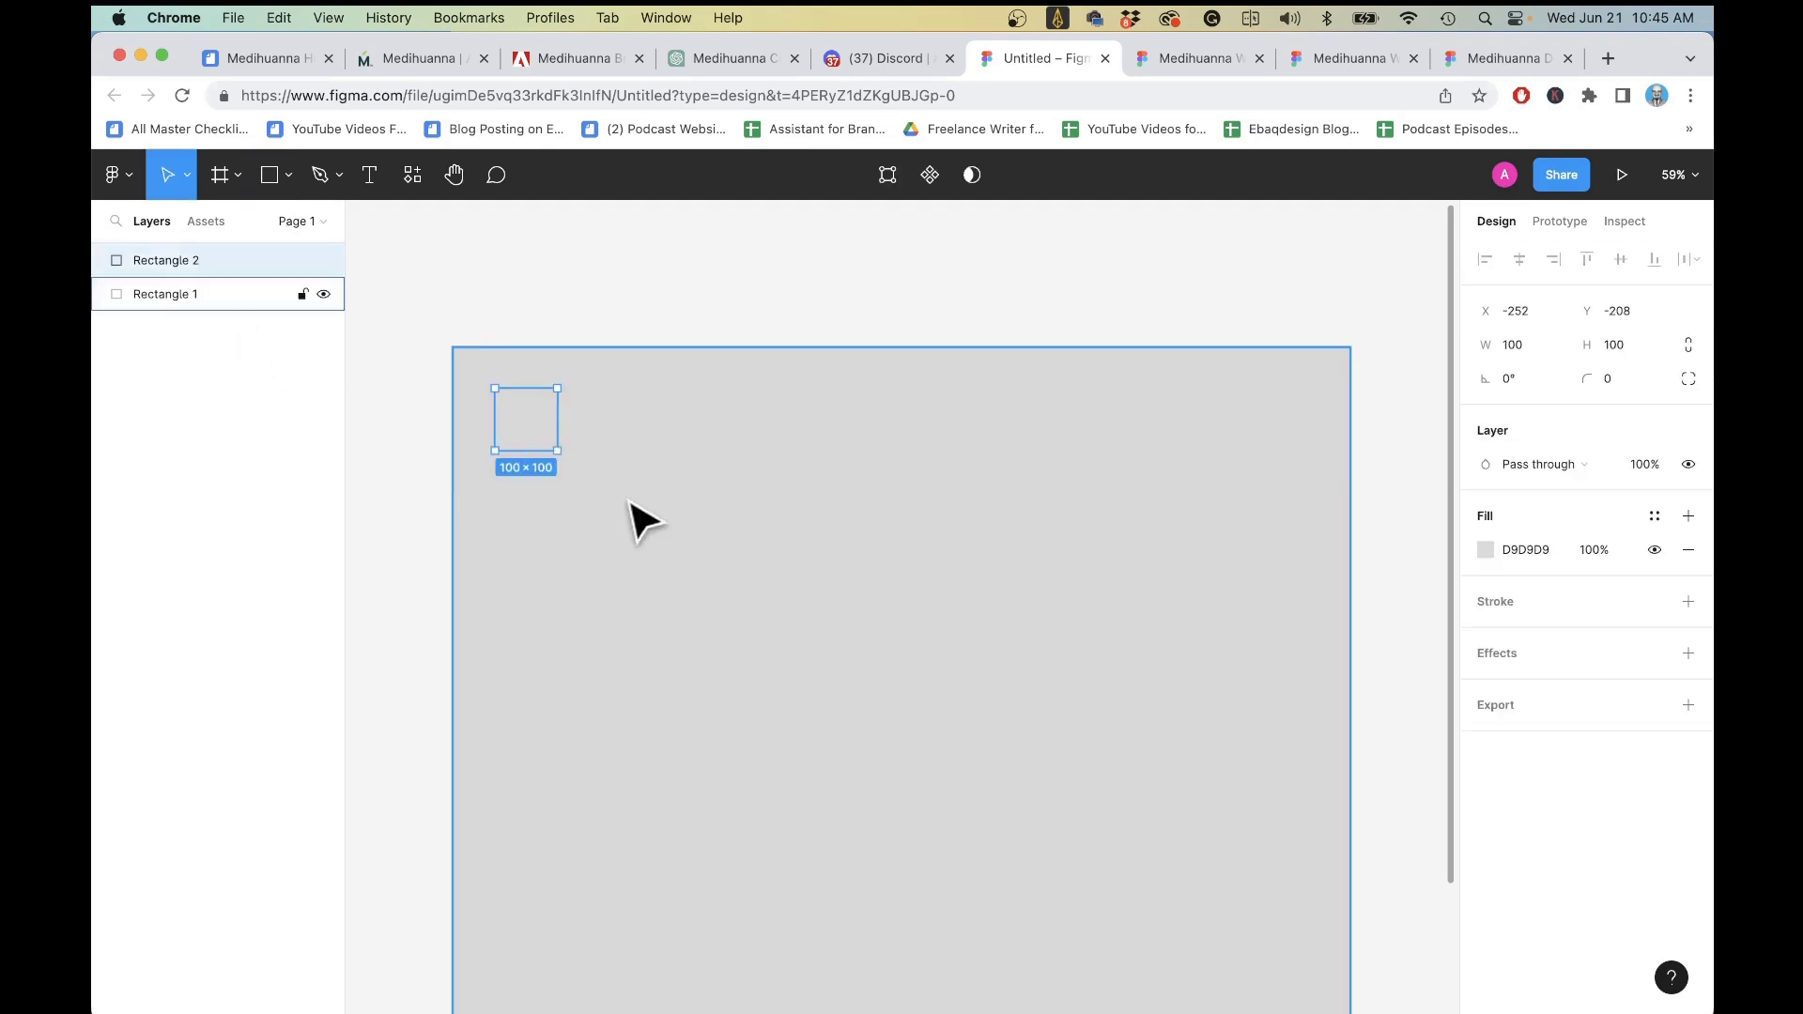
drag(535, 430, 558, 473)
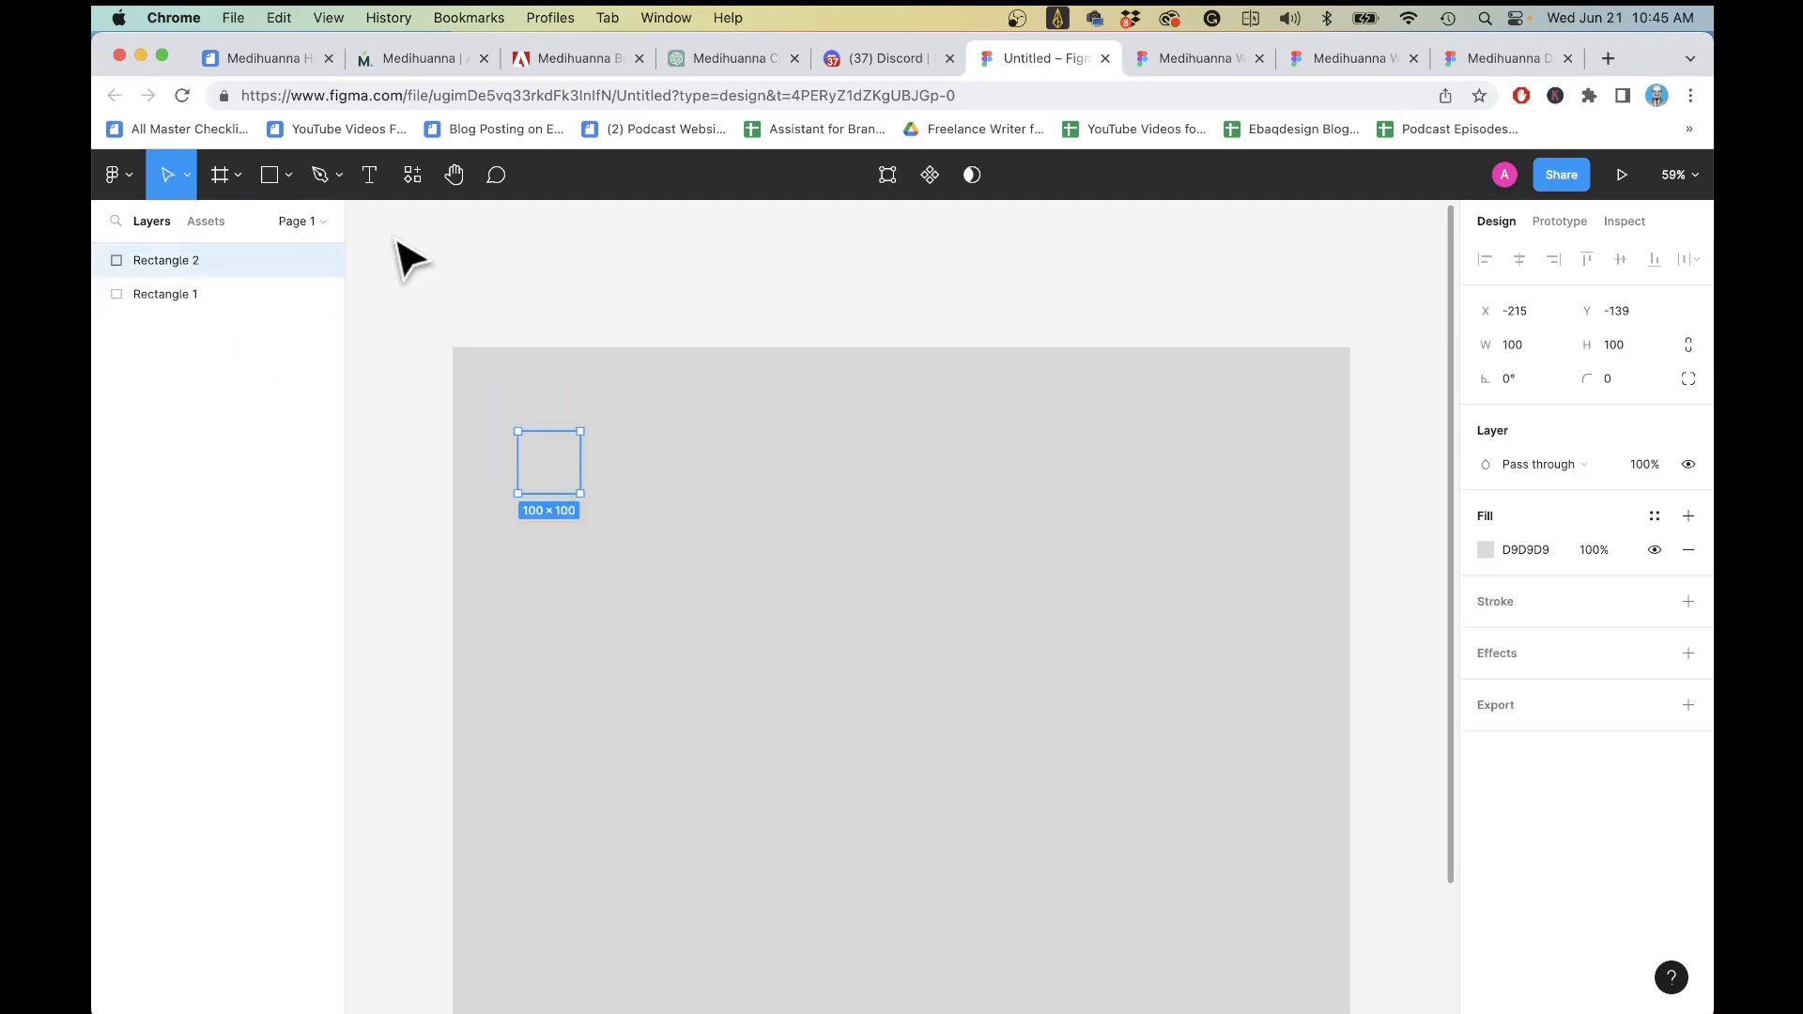
click(1483, 552)
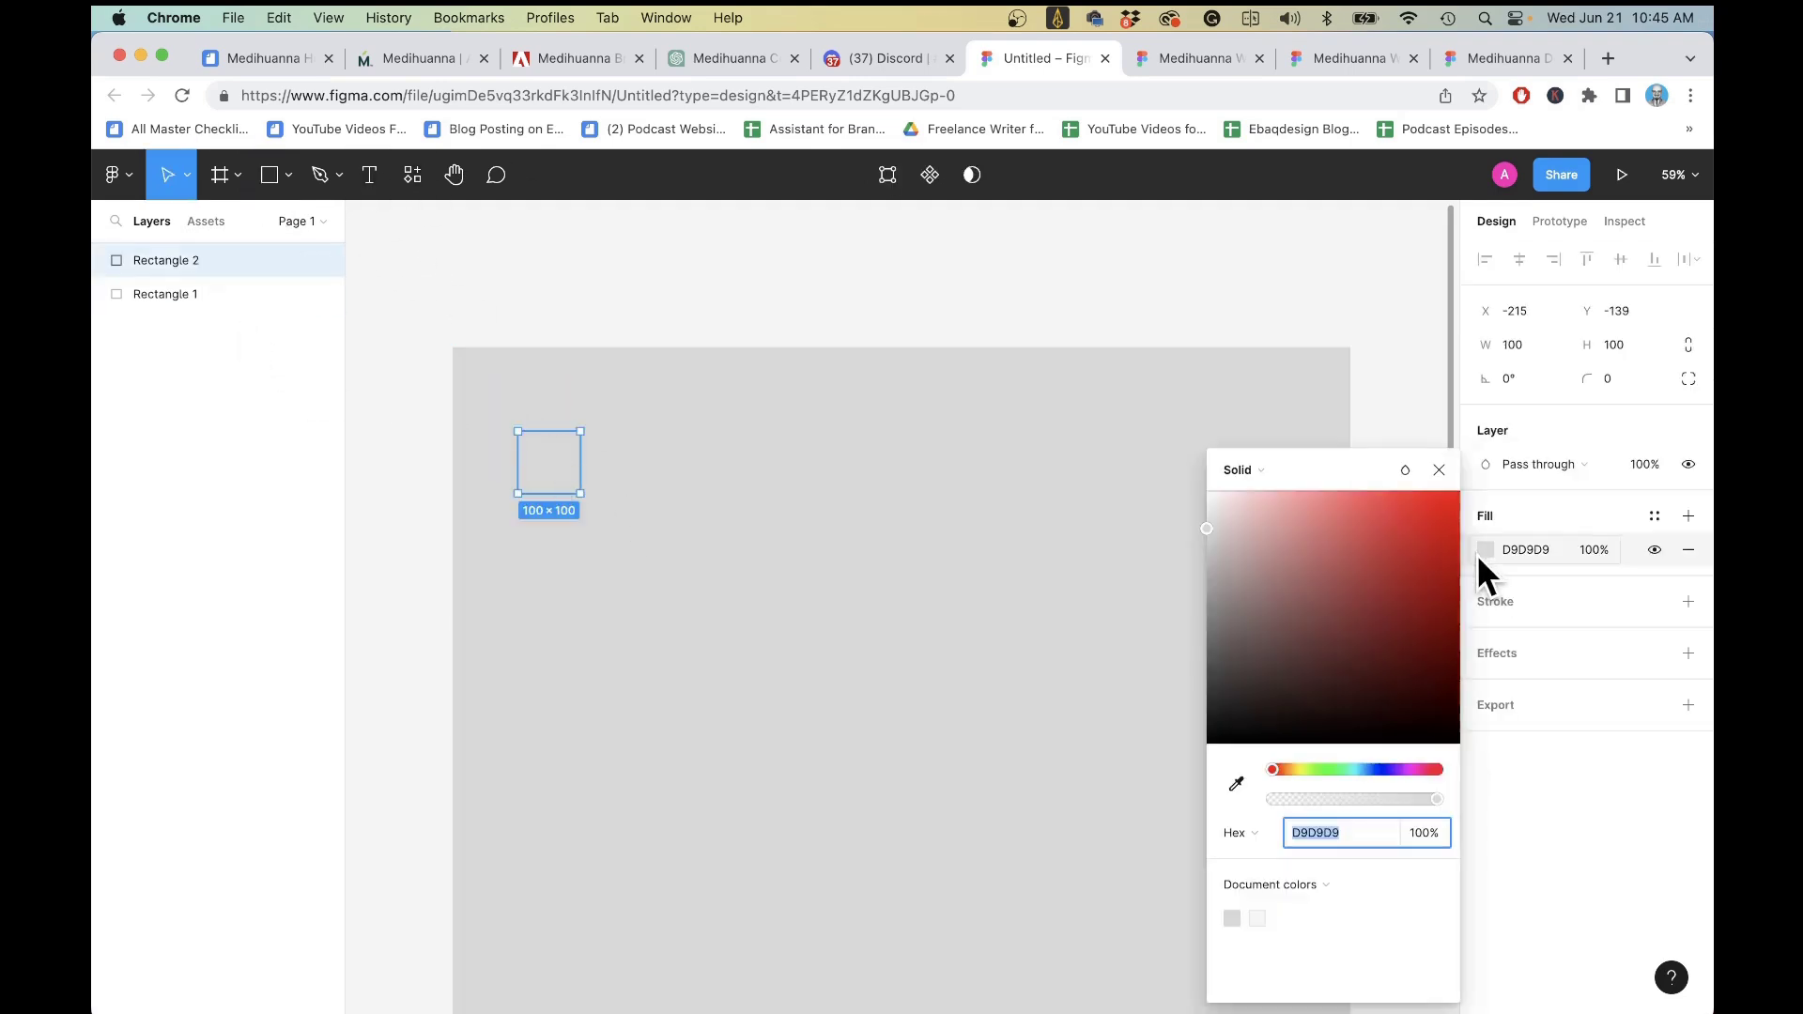
click(1383, 590)
click(1328, 695)
click(1323, 769)
click(1434, 499)
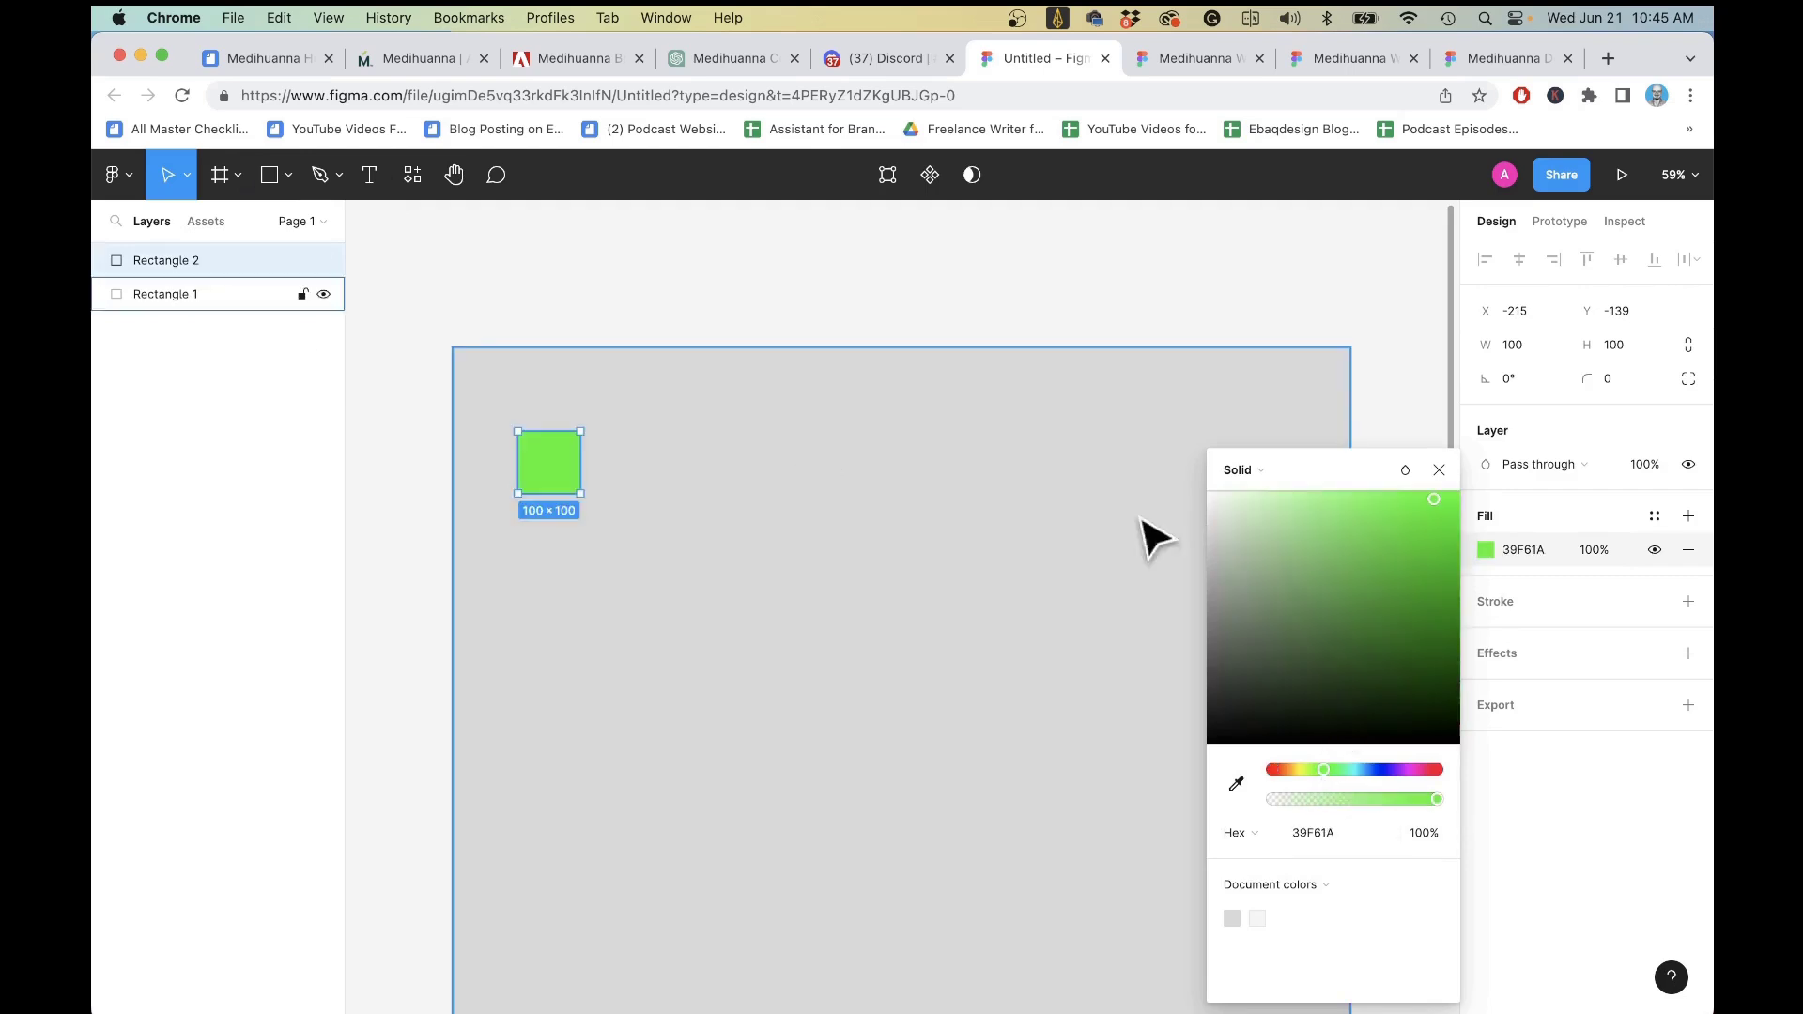
click(1387, 596)
mouse_move(552, 460)
mouse_down()
mouse_move(496, 388)
mouse_move(1351, 828)
mouse_up()
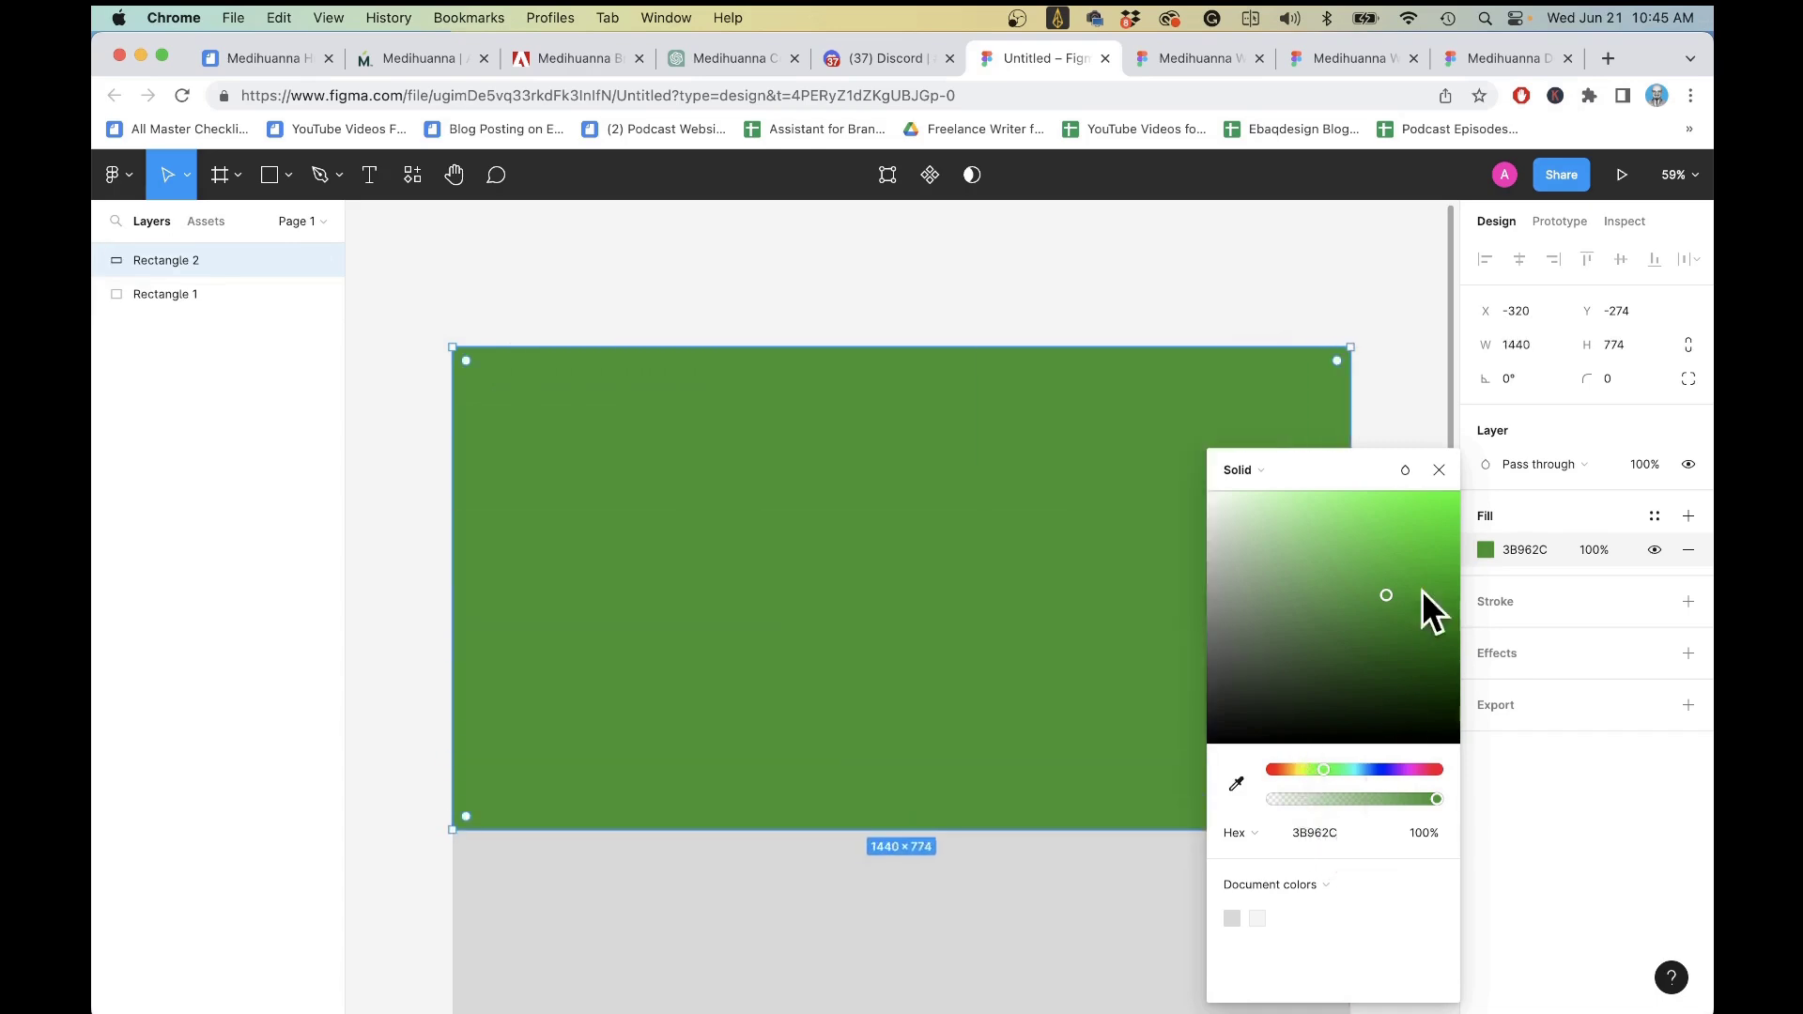
click(1439, 470)
- Draw a headline text box in the hero and check the reference design's H1 font settings
click(374, 175)
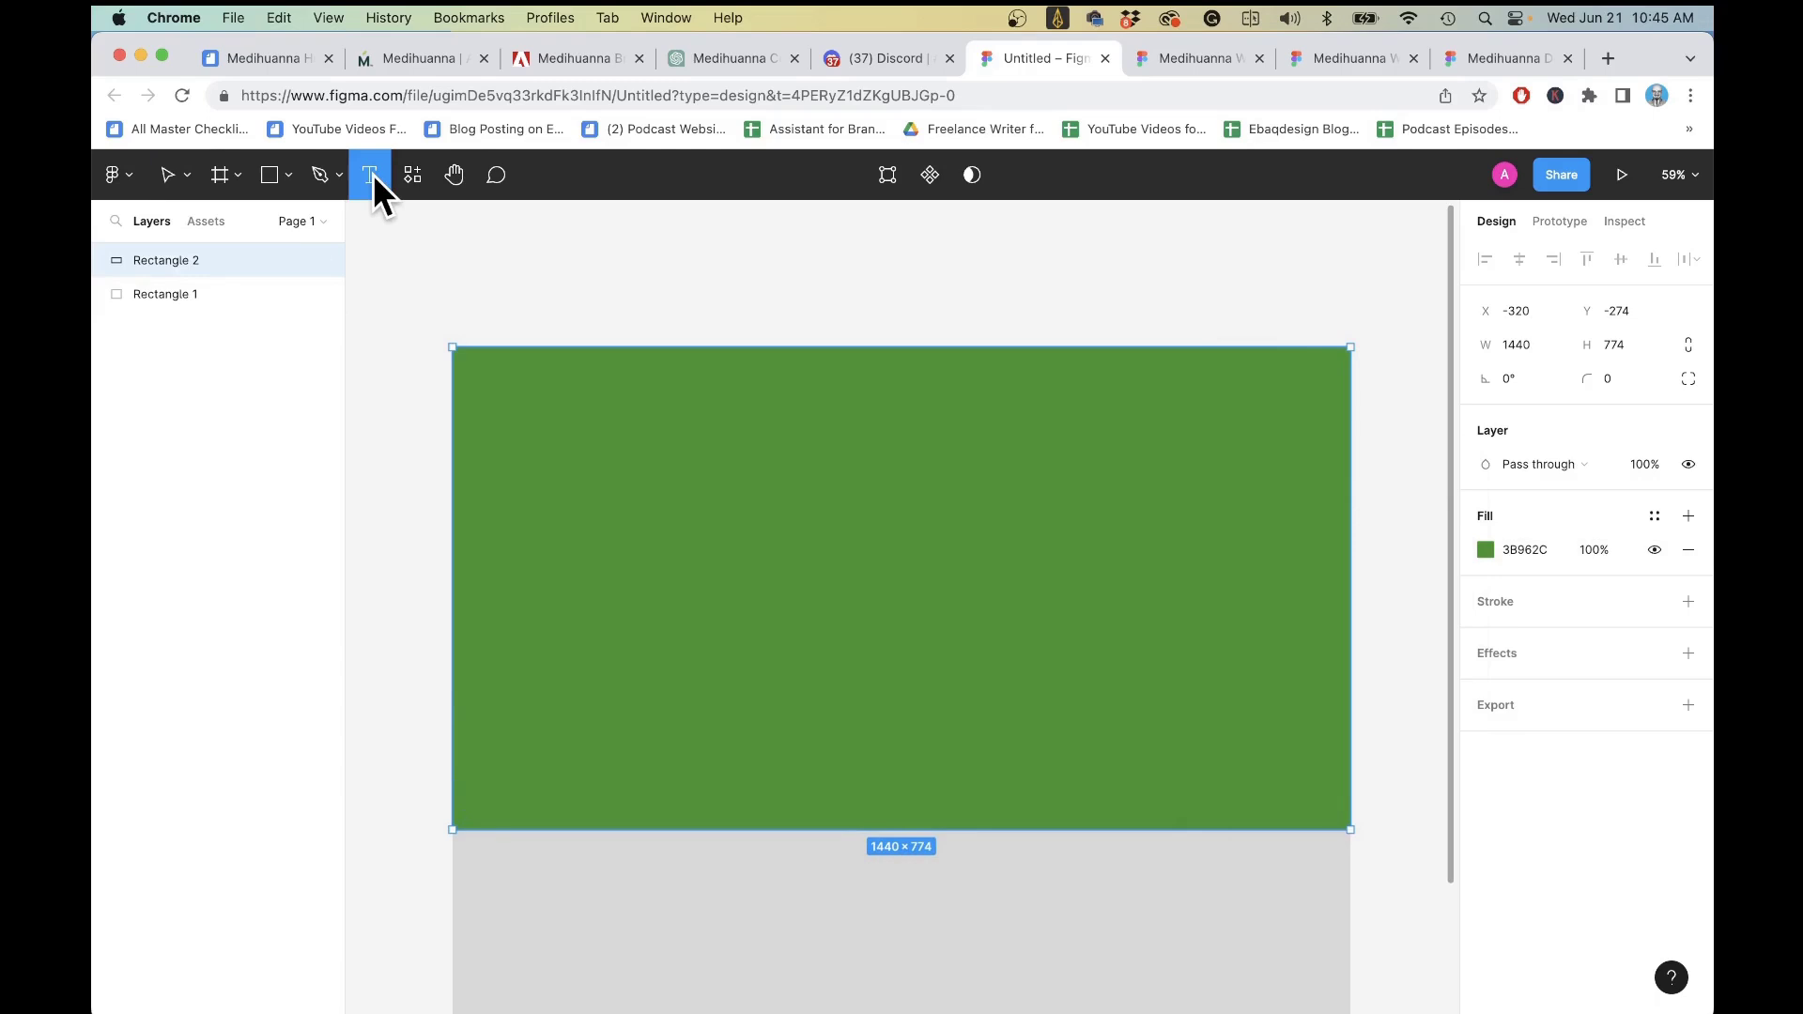
drag(516, 470, 850, 631)
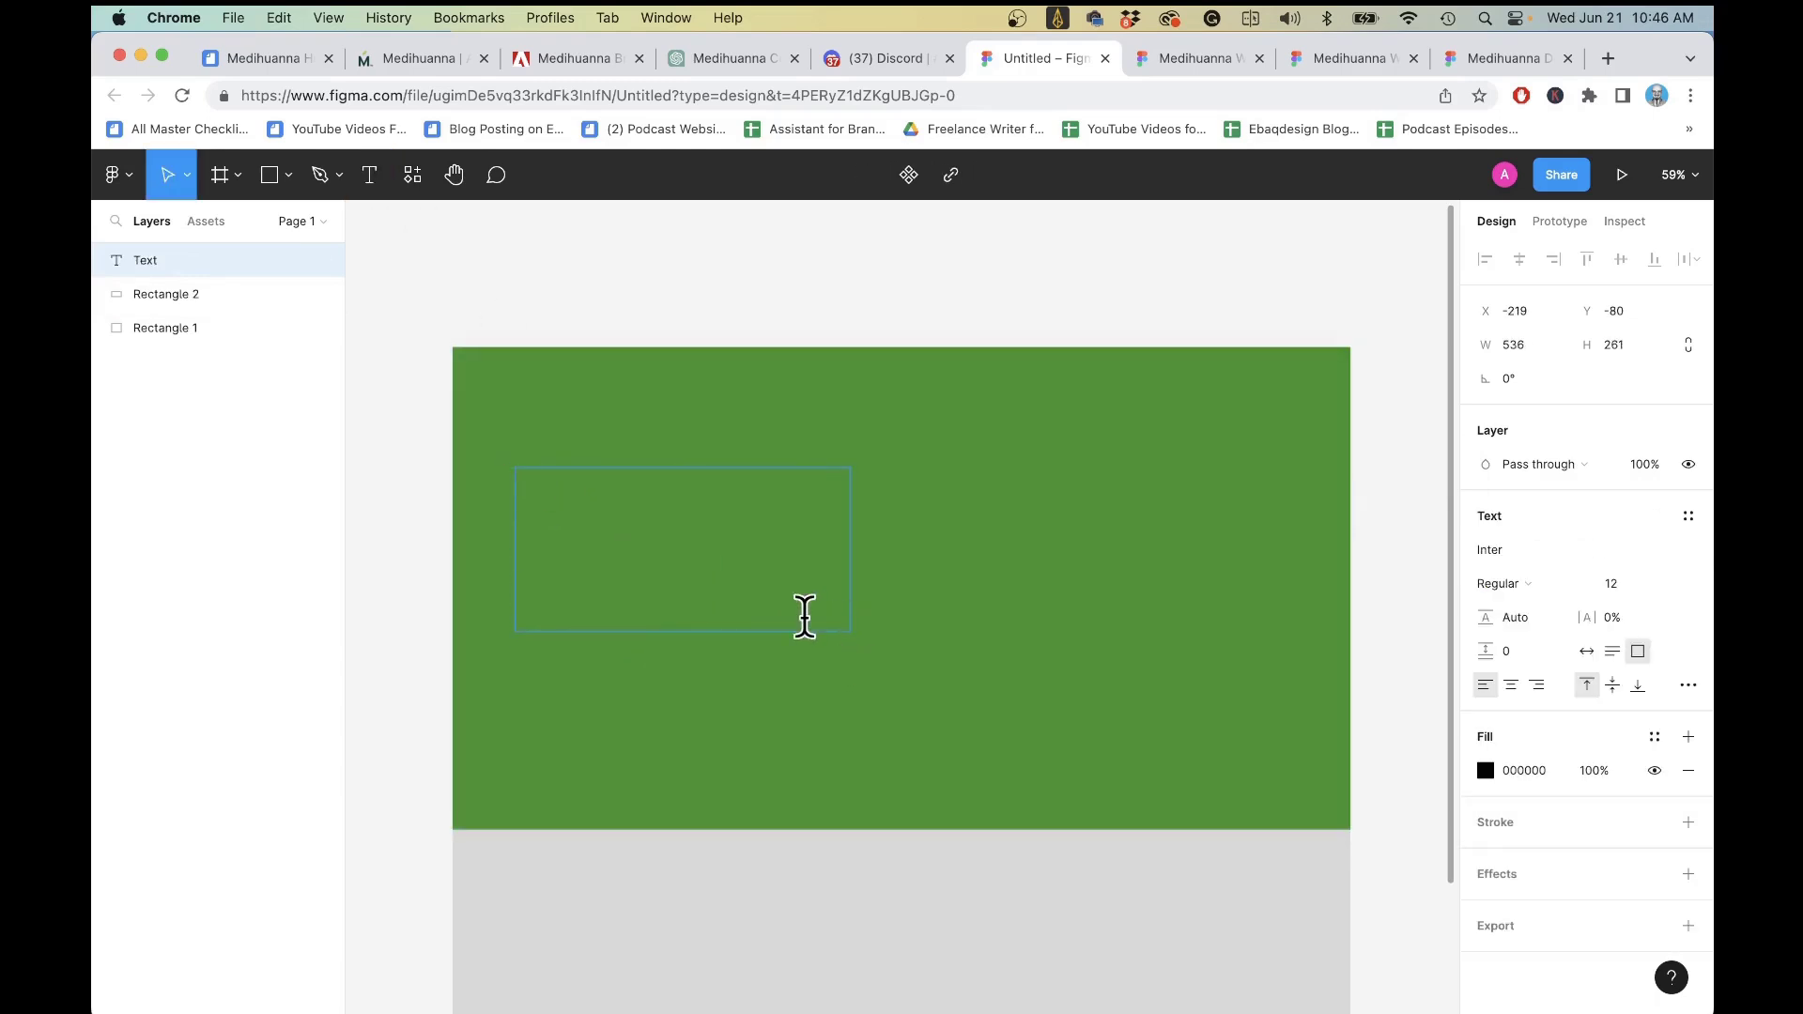
click(1503, 58)
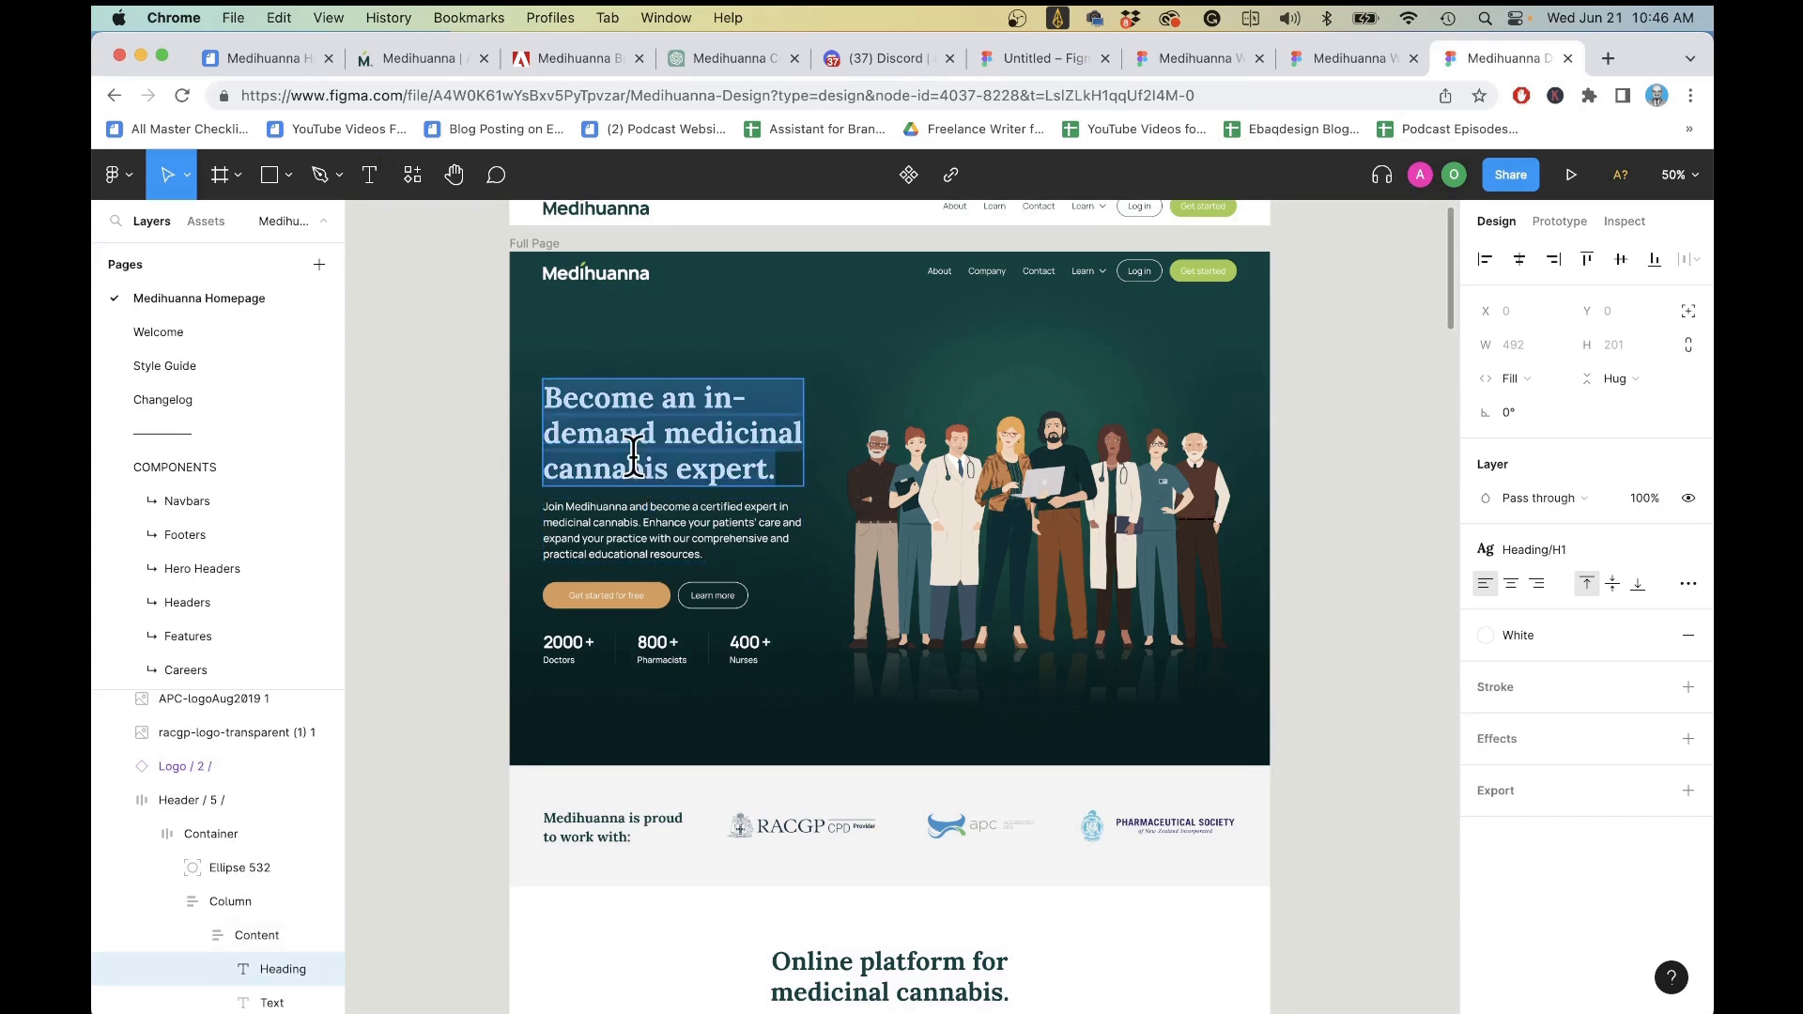
click(1092, 61)
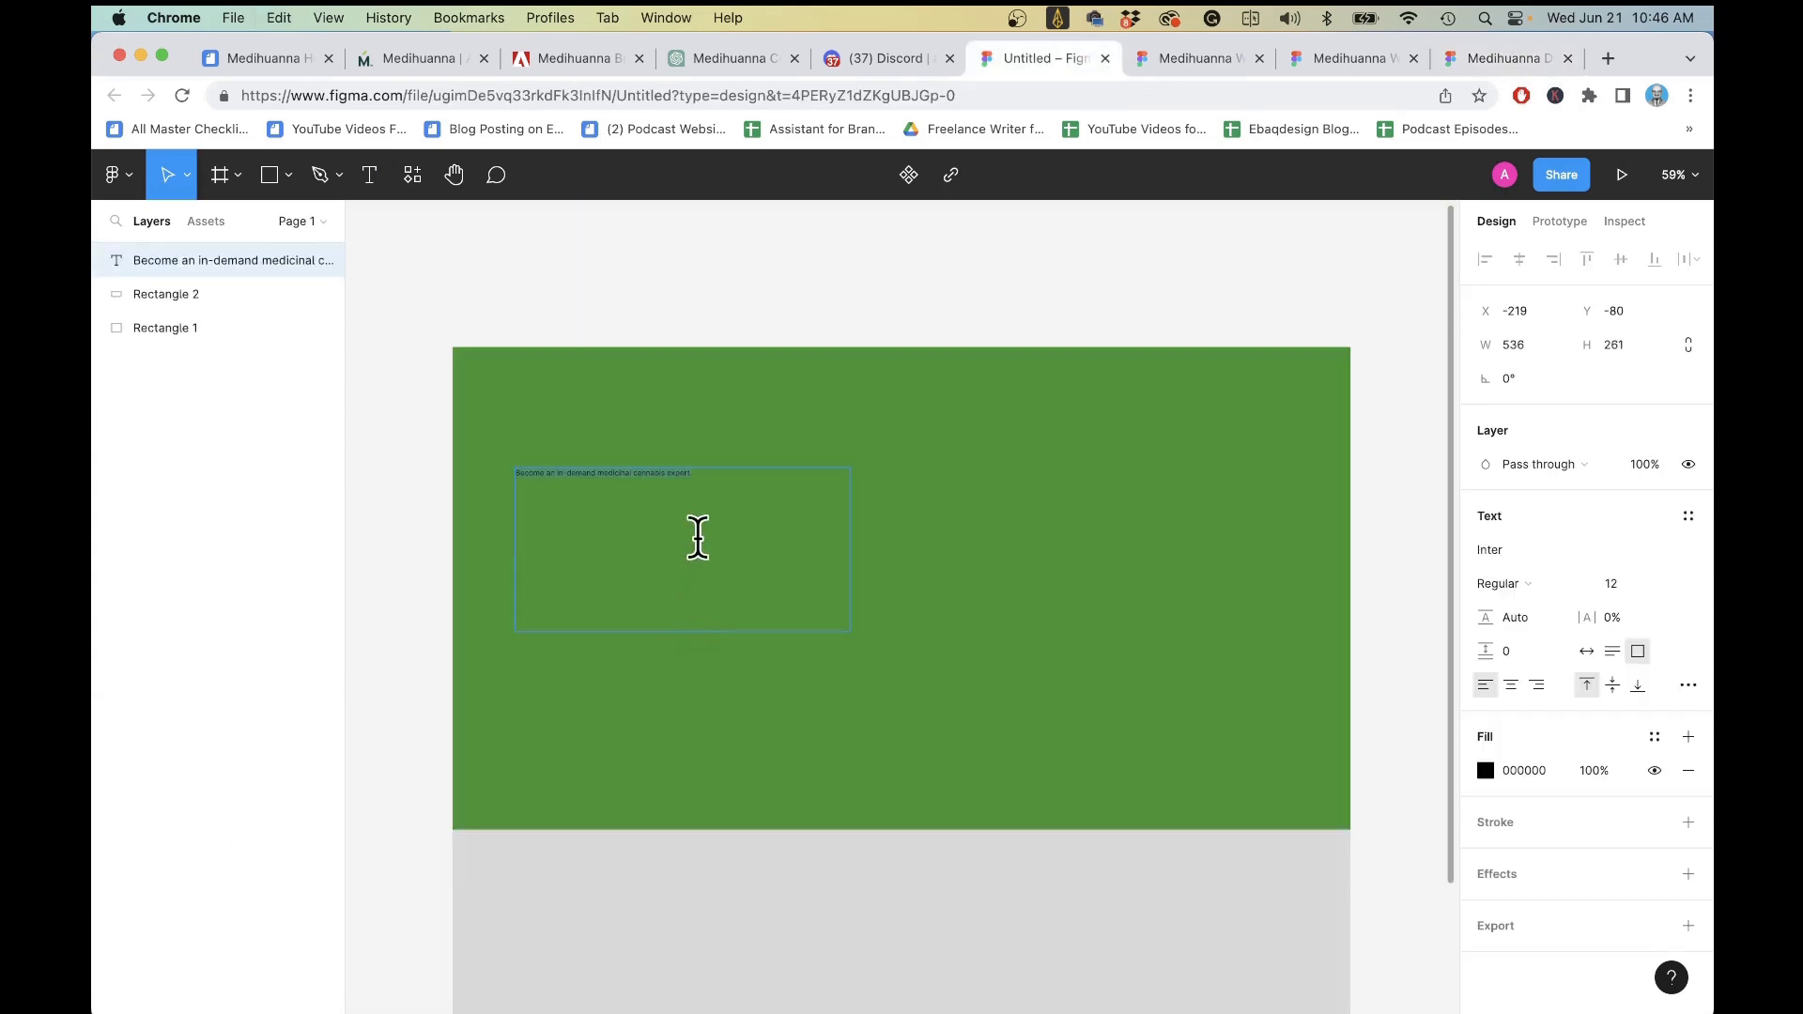
click(1534, 55)
click(1531, 550)
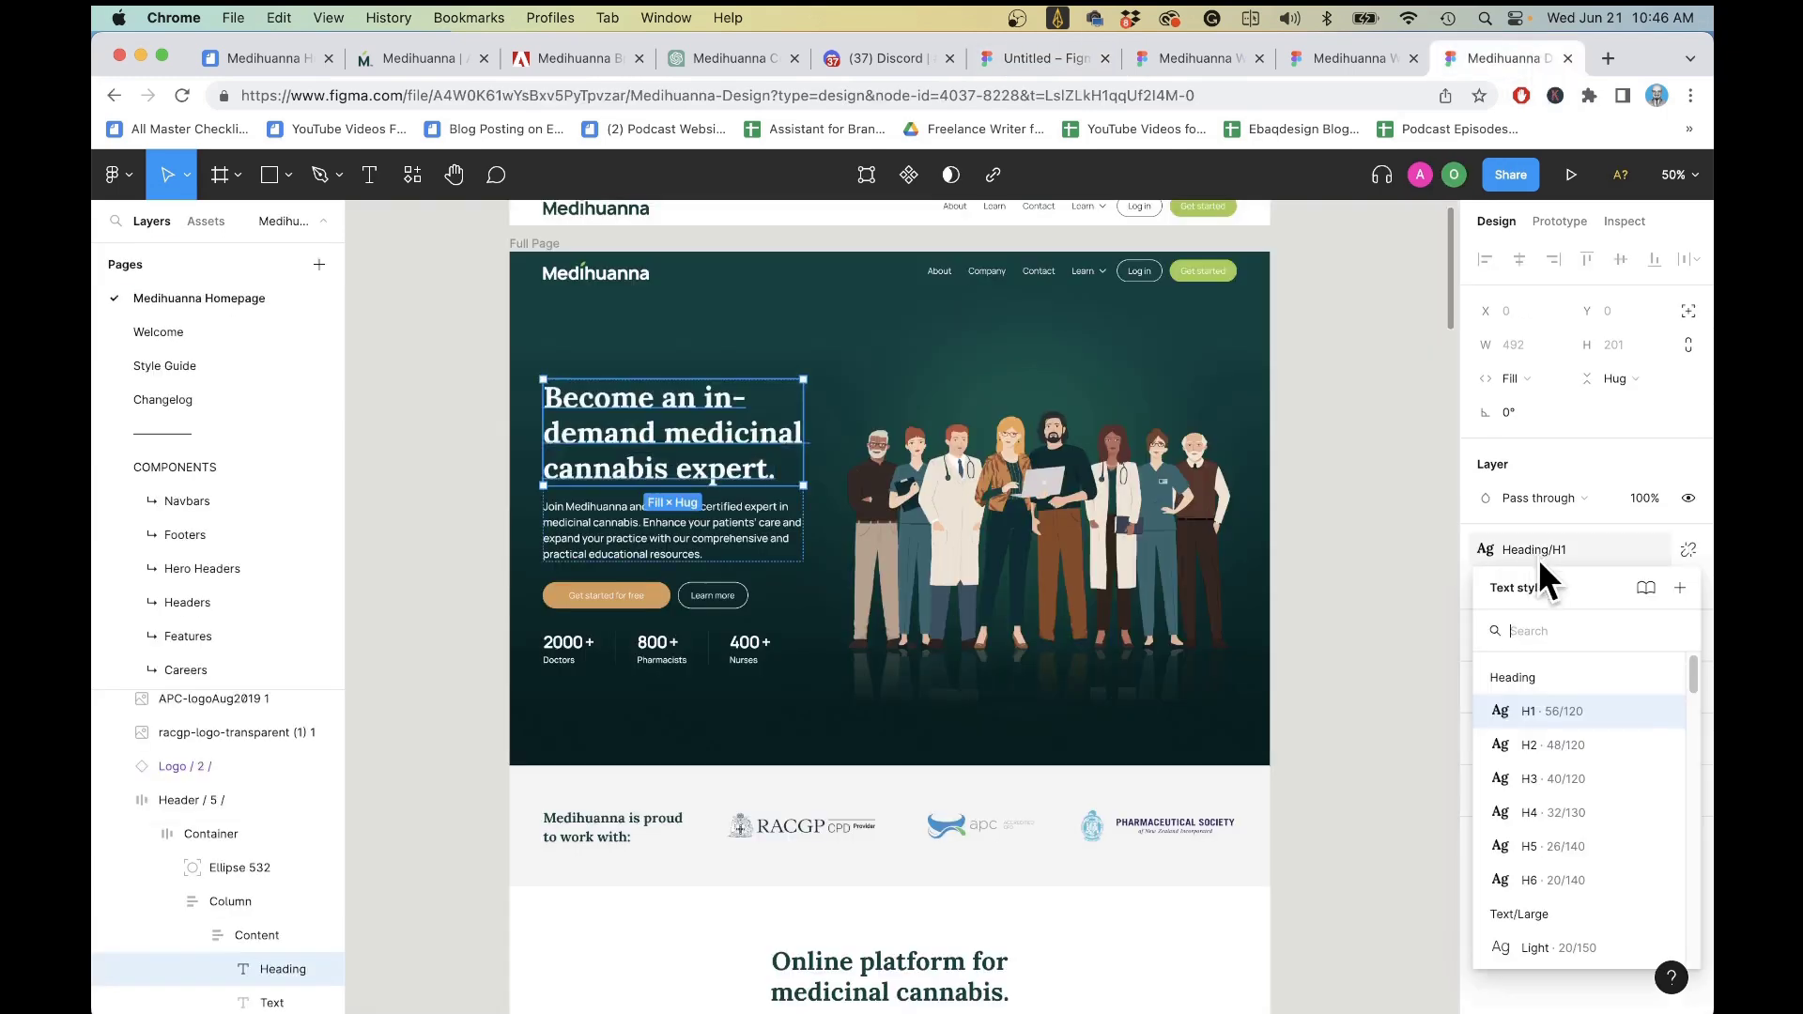
click(1661, 711)
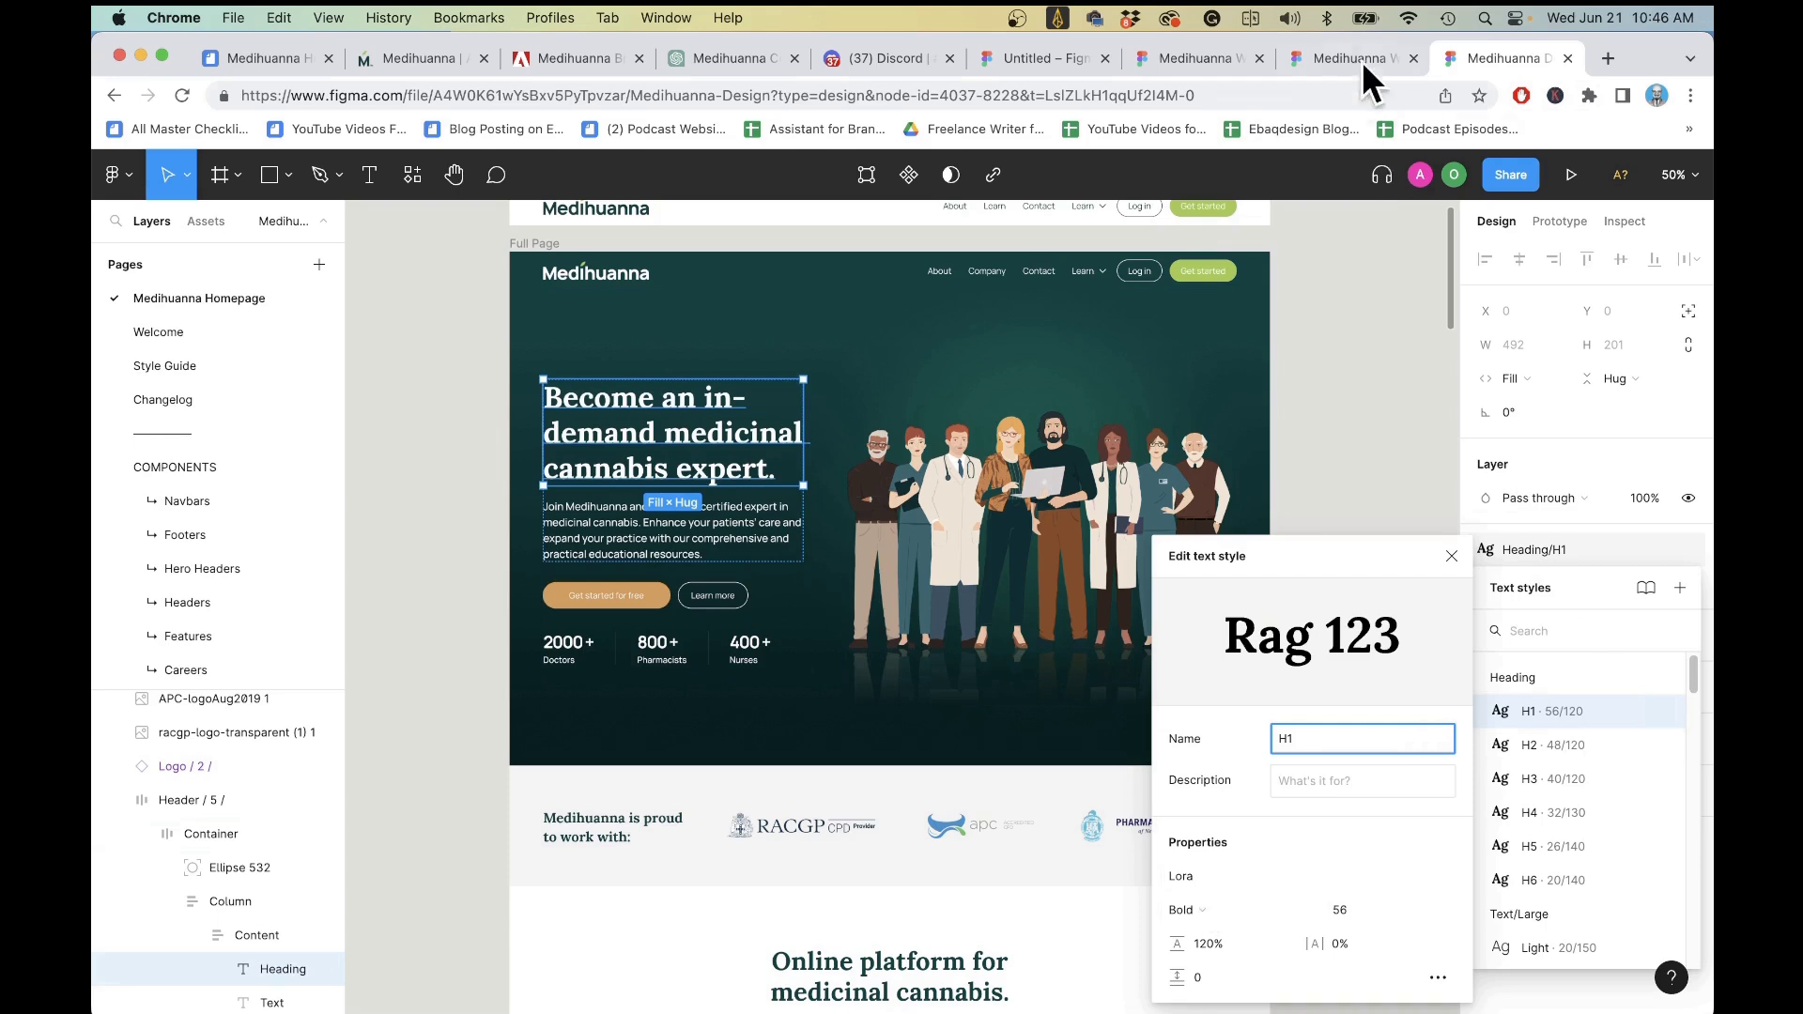
click(1046, 58)
- Style the headline in Lora at size 60 and white, and nudge it lower-left
key(Return)
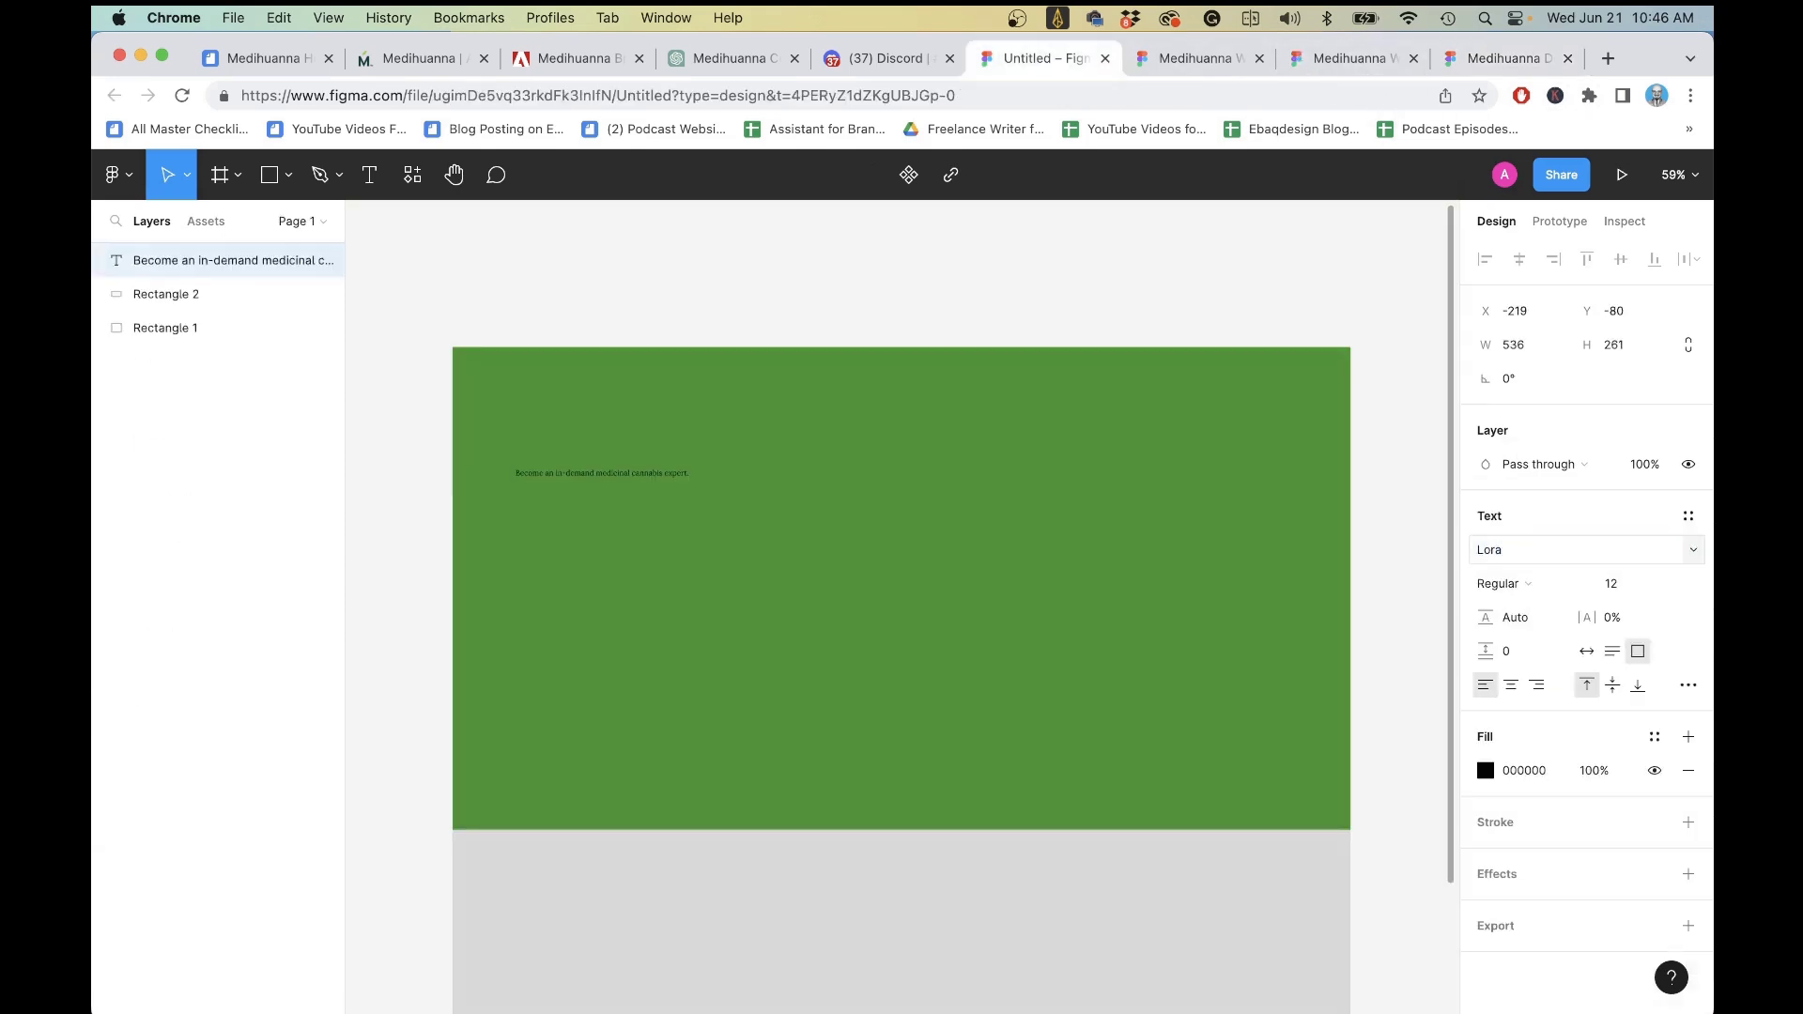
click(1616, 584)
text(6)
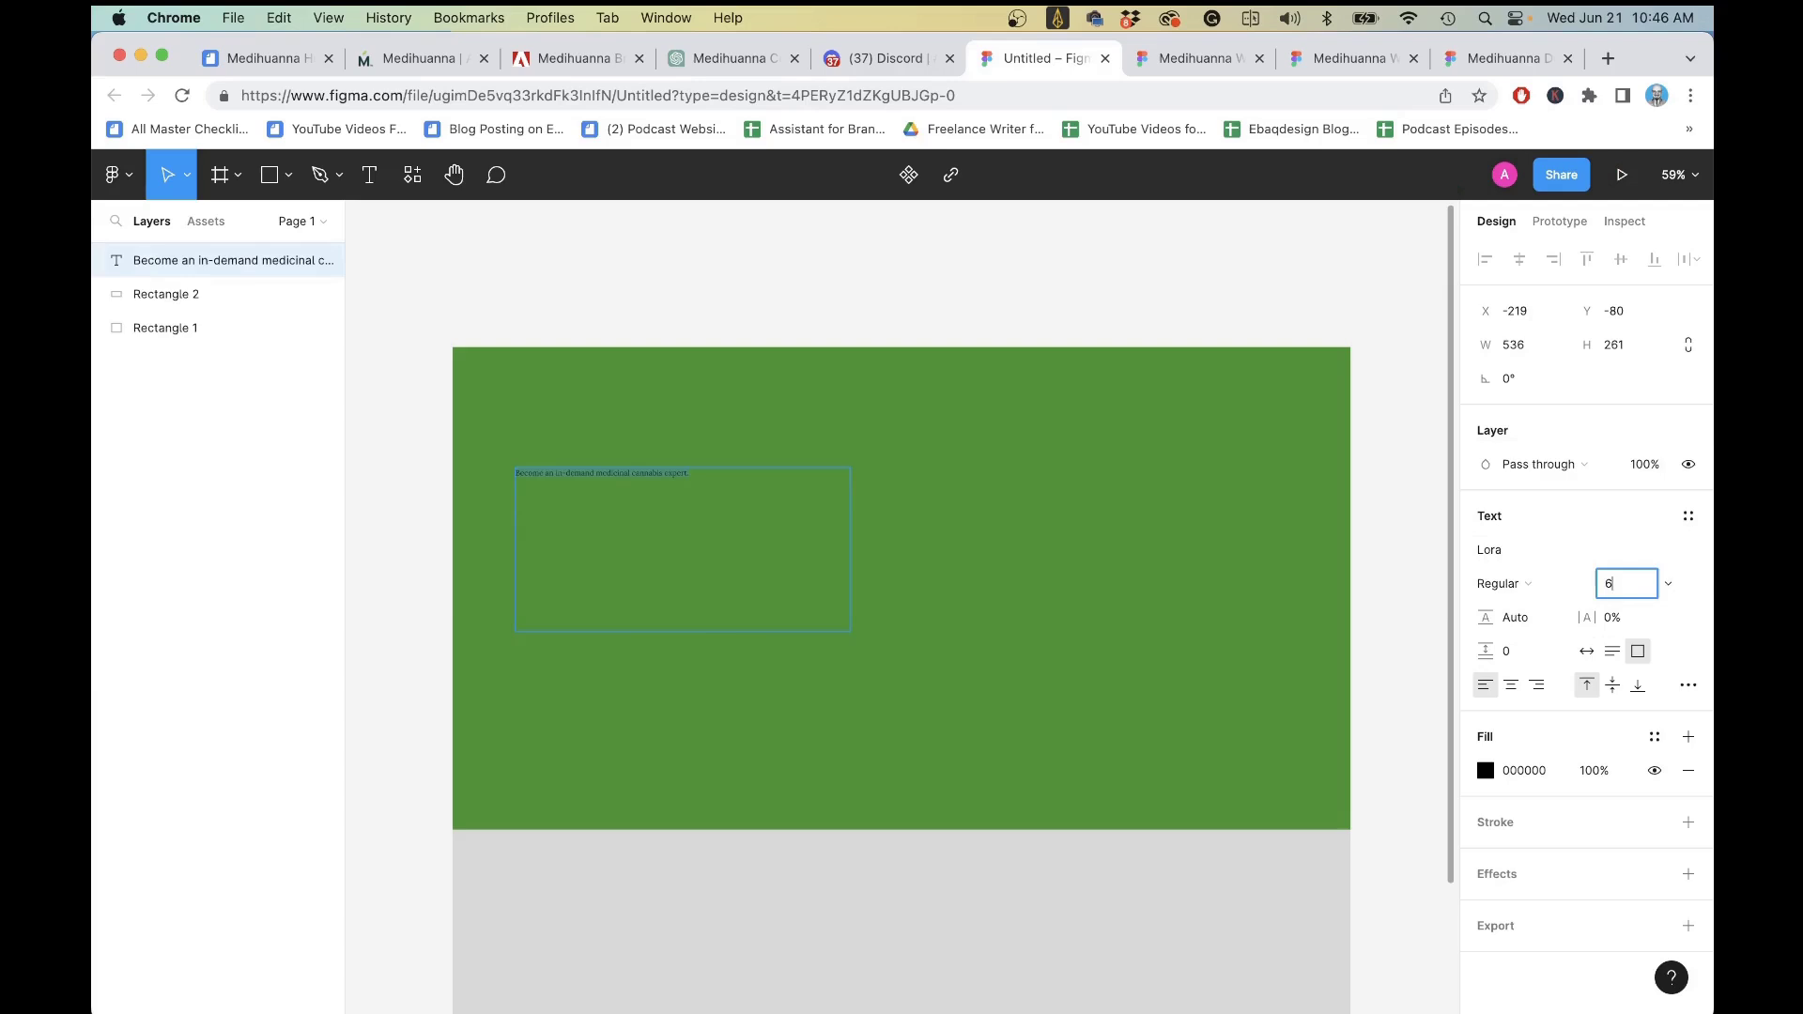
text(0)
key(Return)
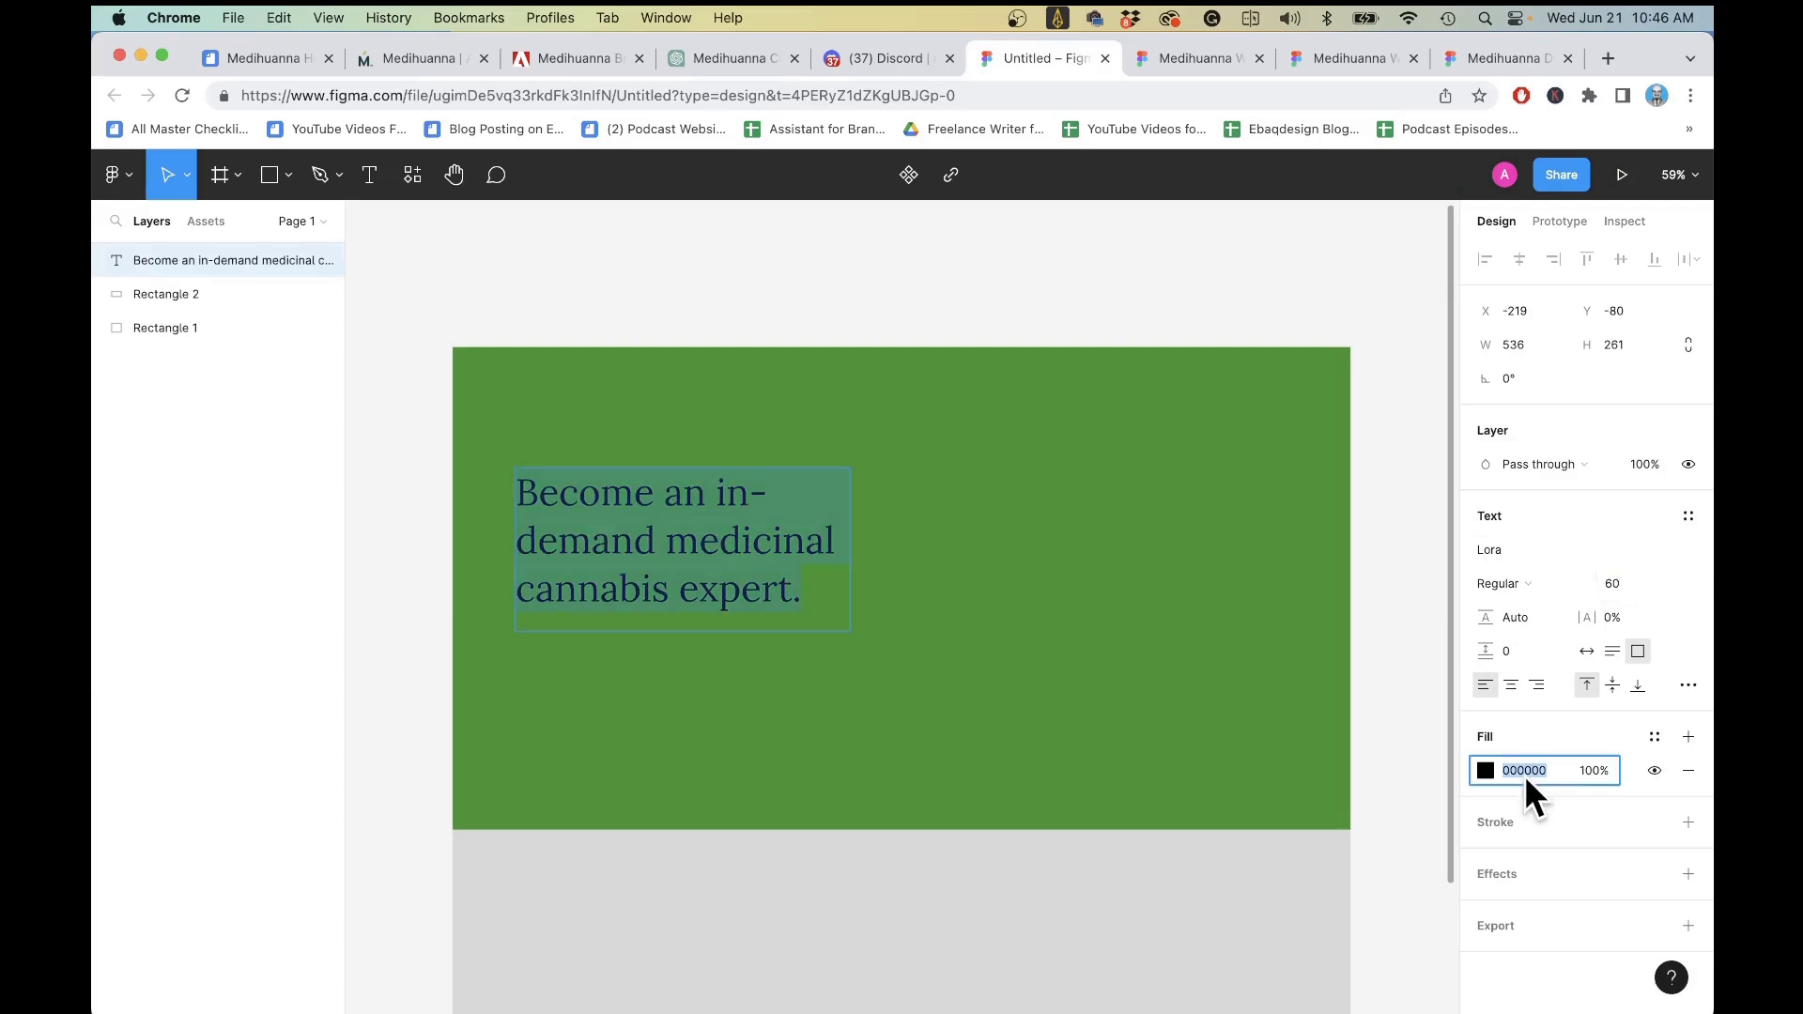
click(1481, 772)
drag(1344, 583, 1182, 495)
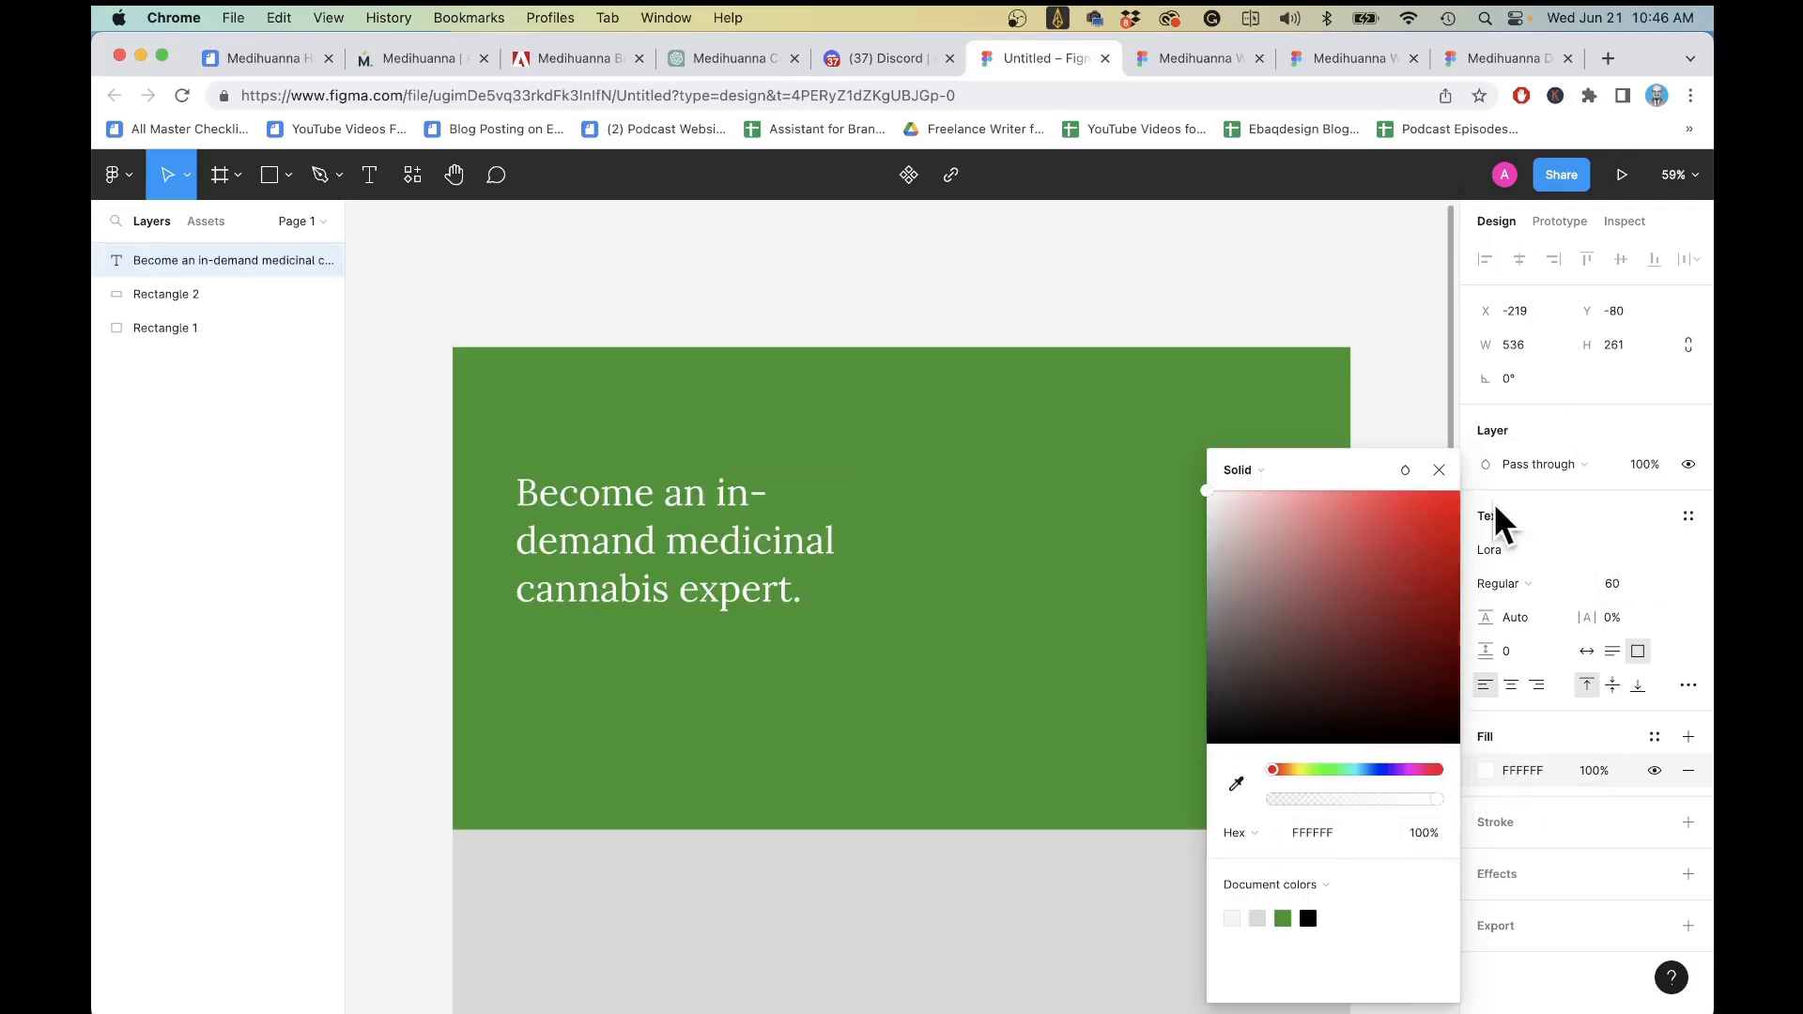
click(1439, 308)
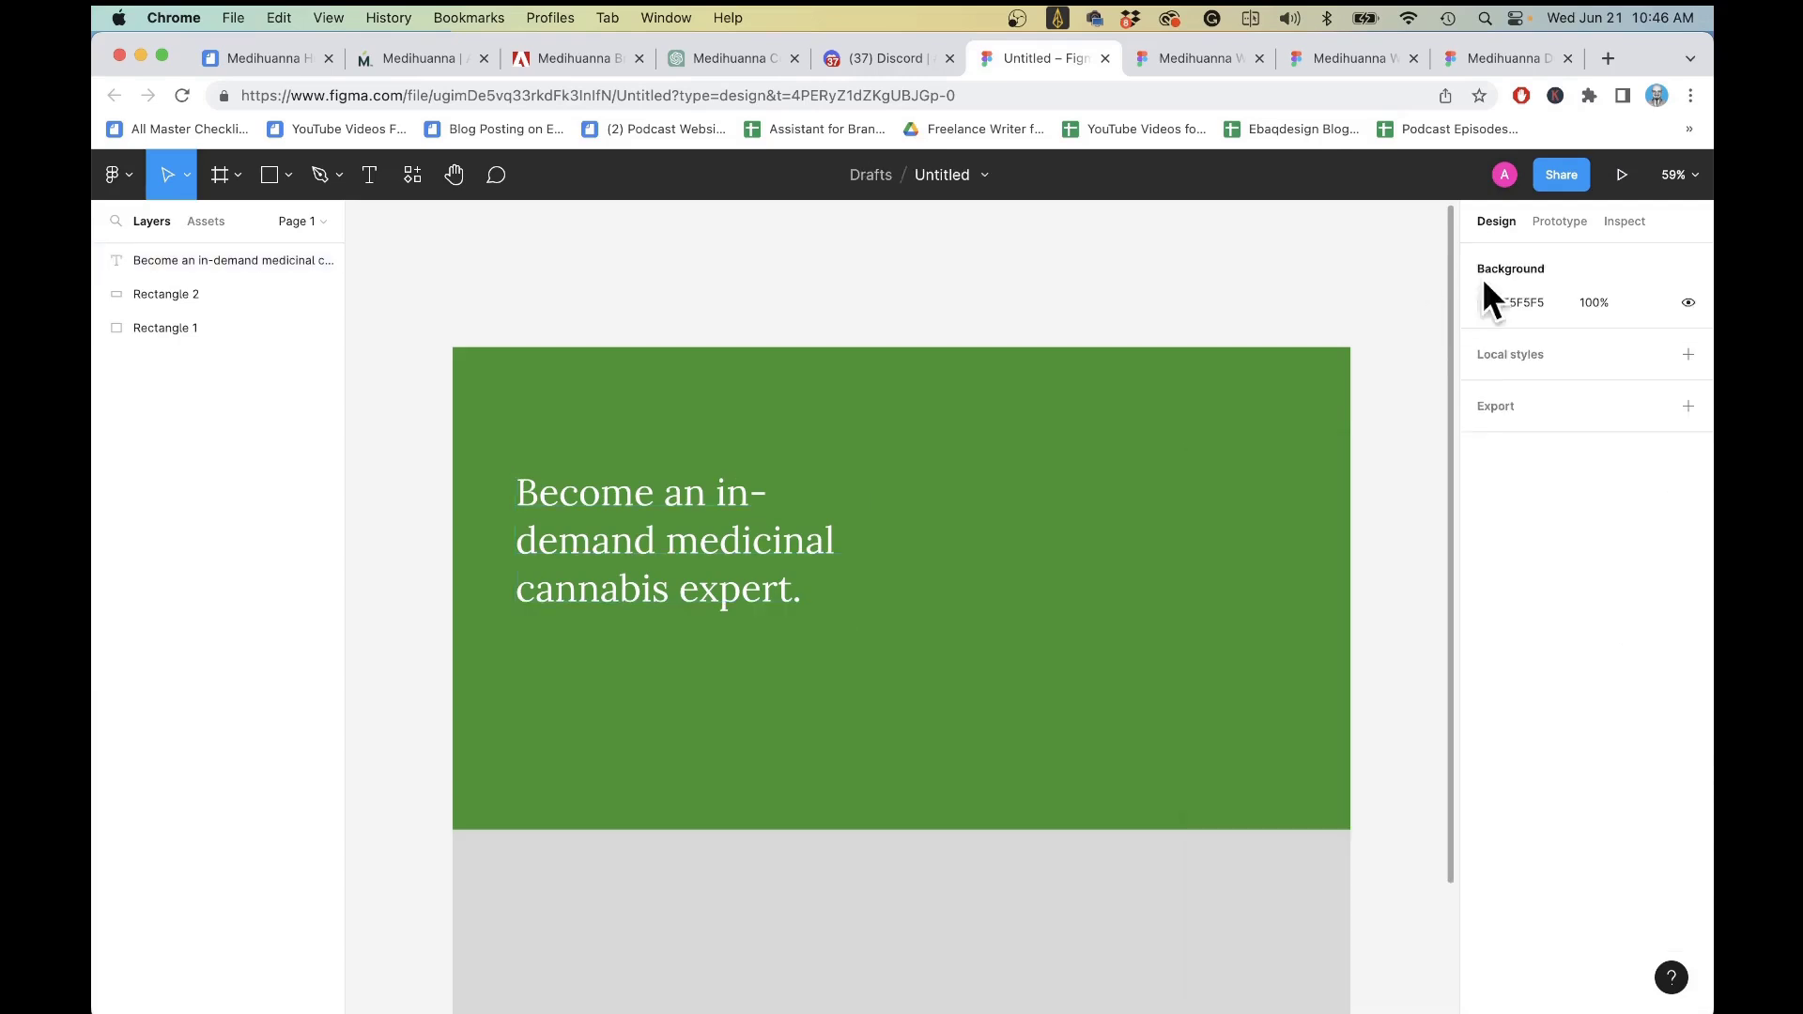
key(ctrl+z)
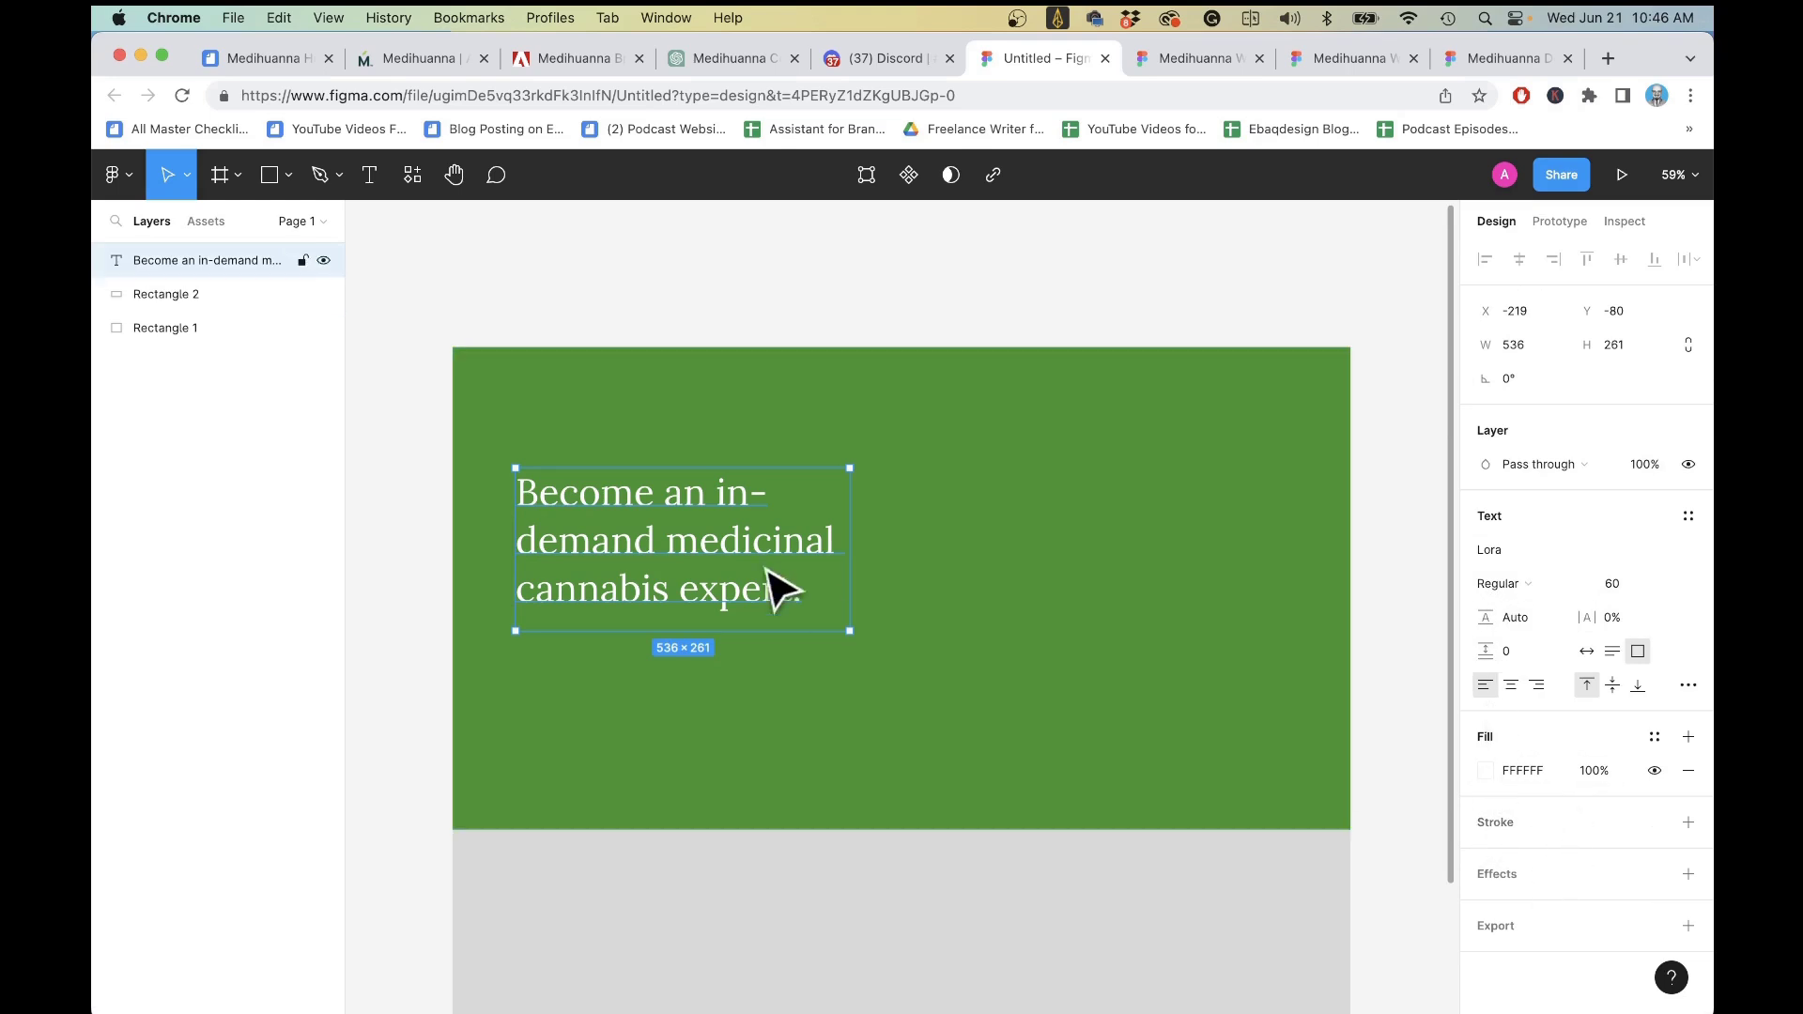
mouse_move(744, 535)
mouse_down()
mouse_move(732, 575)
mouse_move(720, 557)
mouse_up()
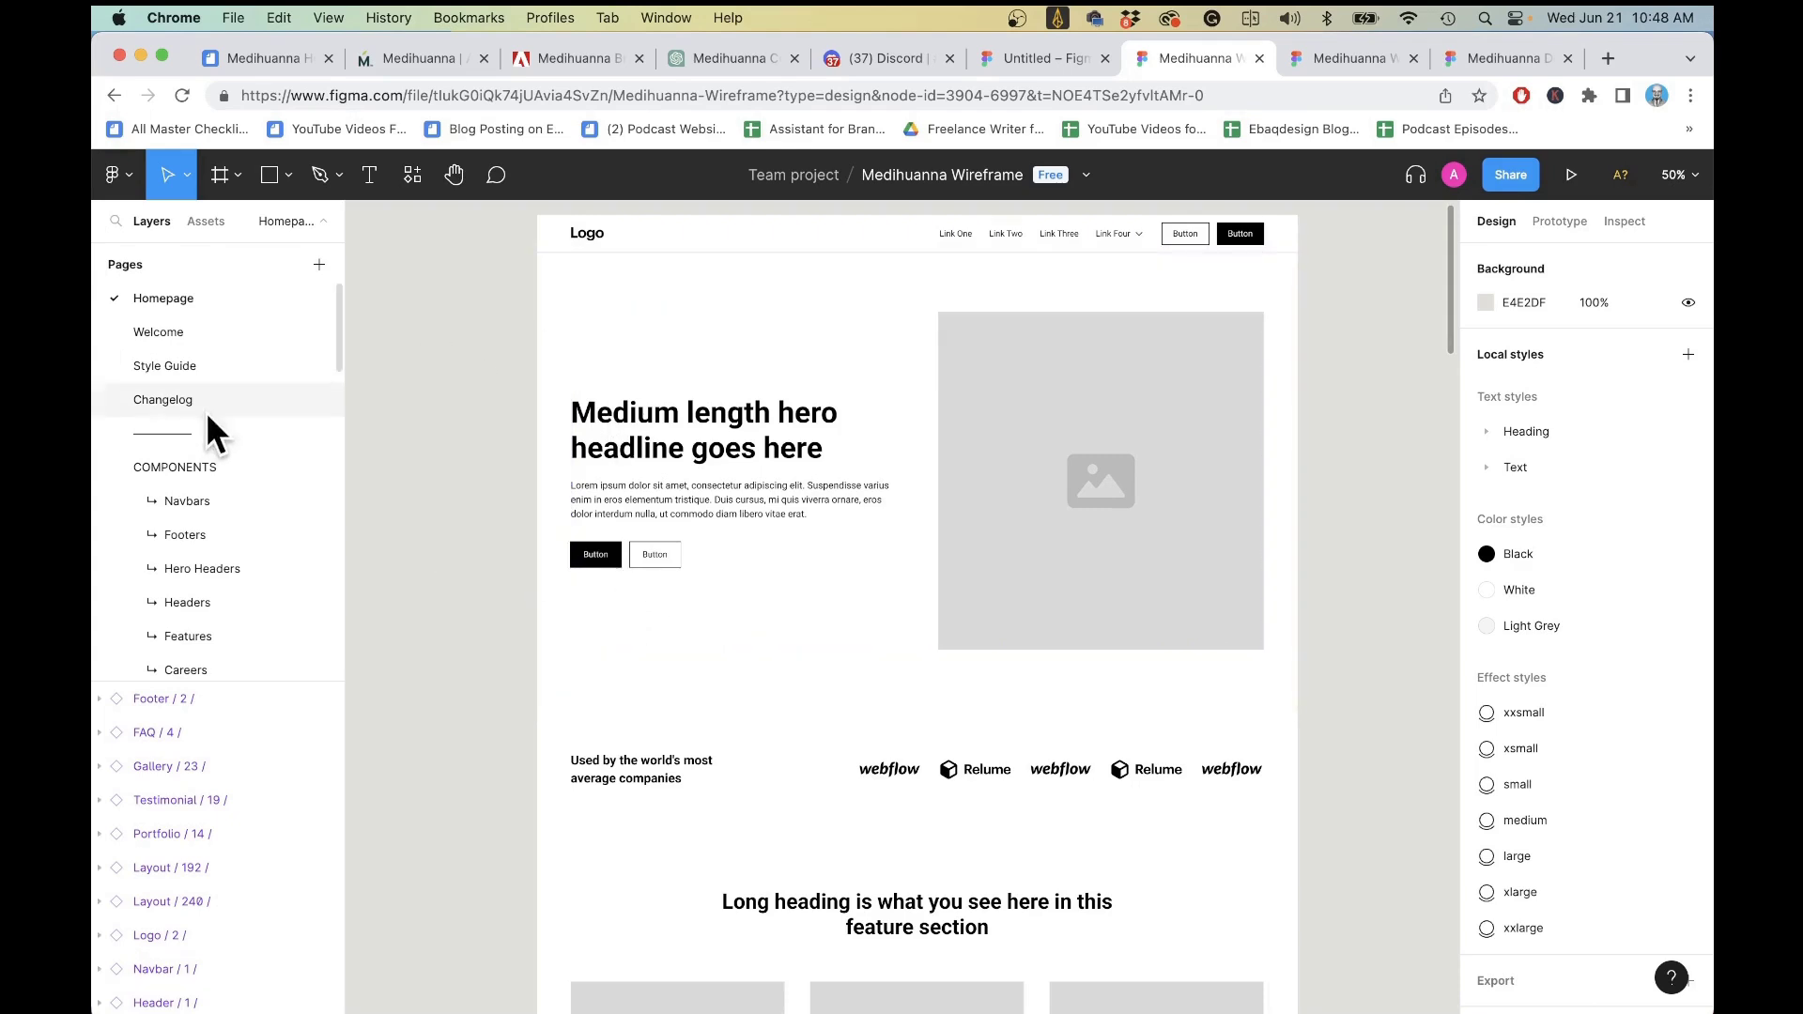
- Browse the Navbars component page and inspect the Navbar / 1 frame
click(203, 505)
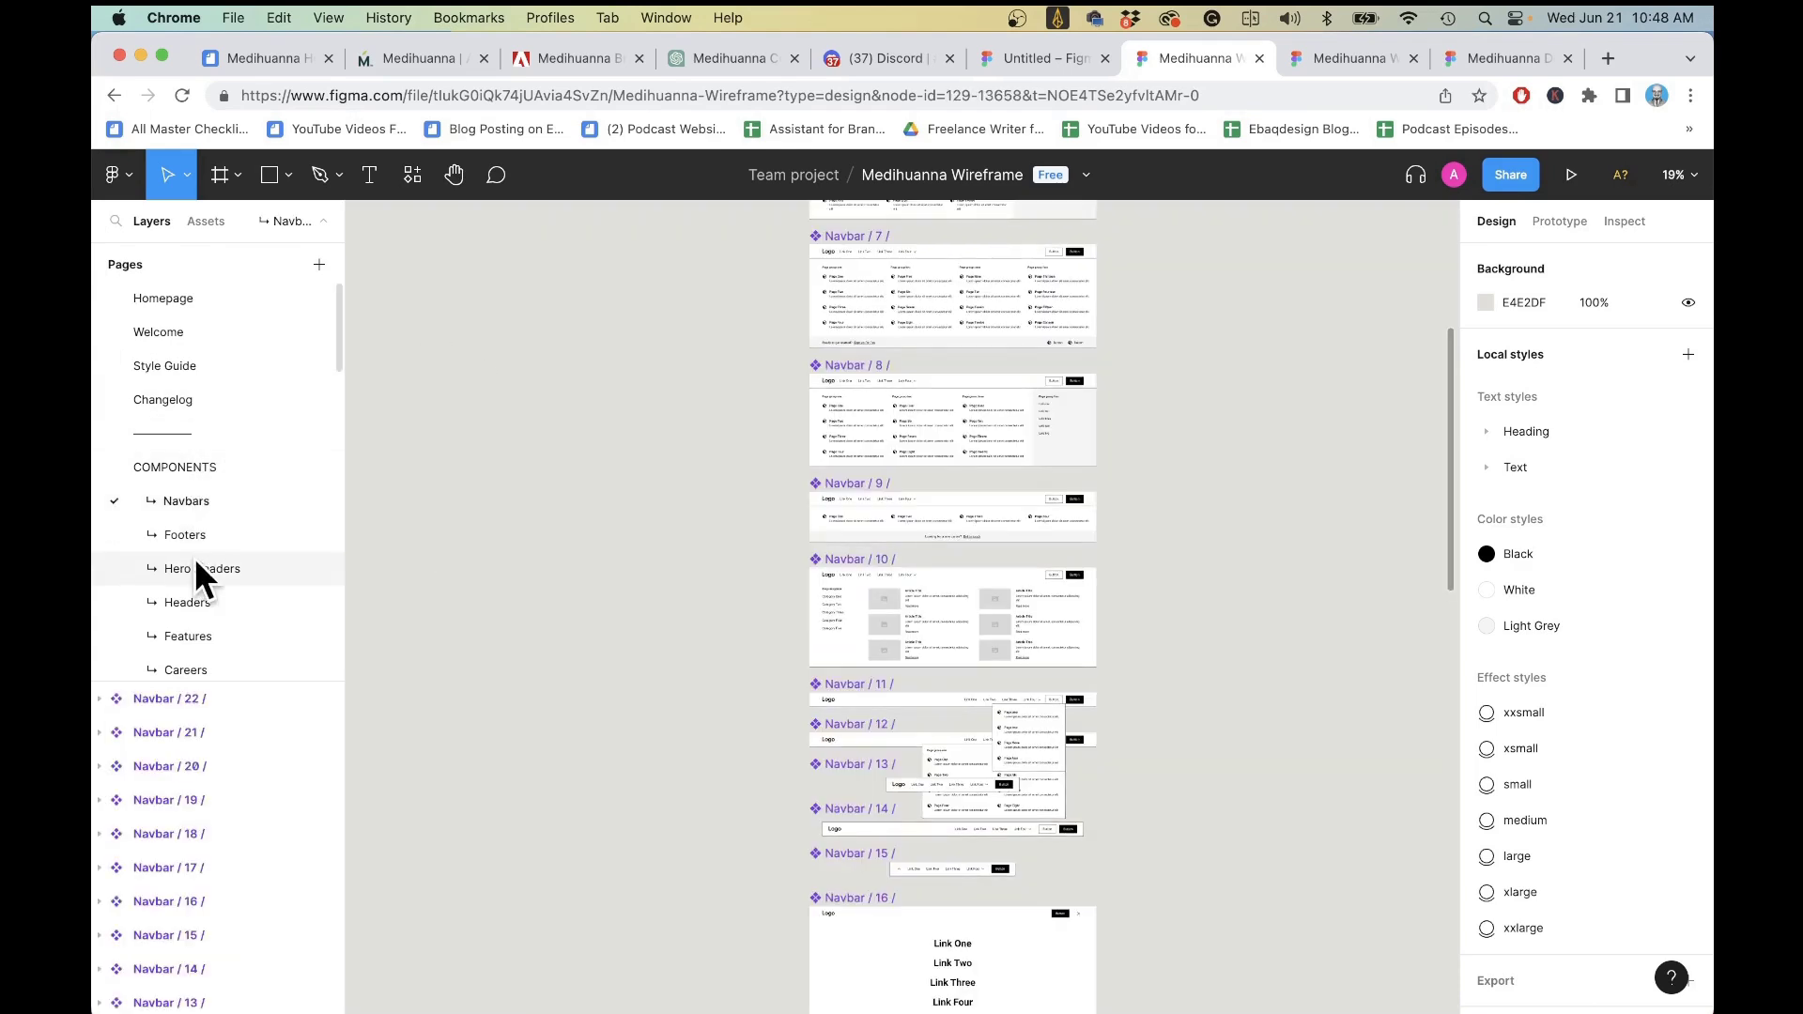
scroll(195, 558, down, 1)
scroll(934, 475, up, 2)
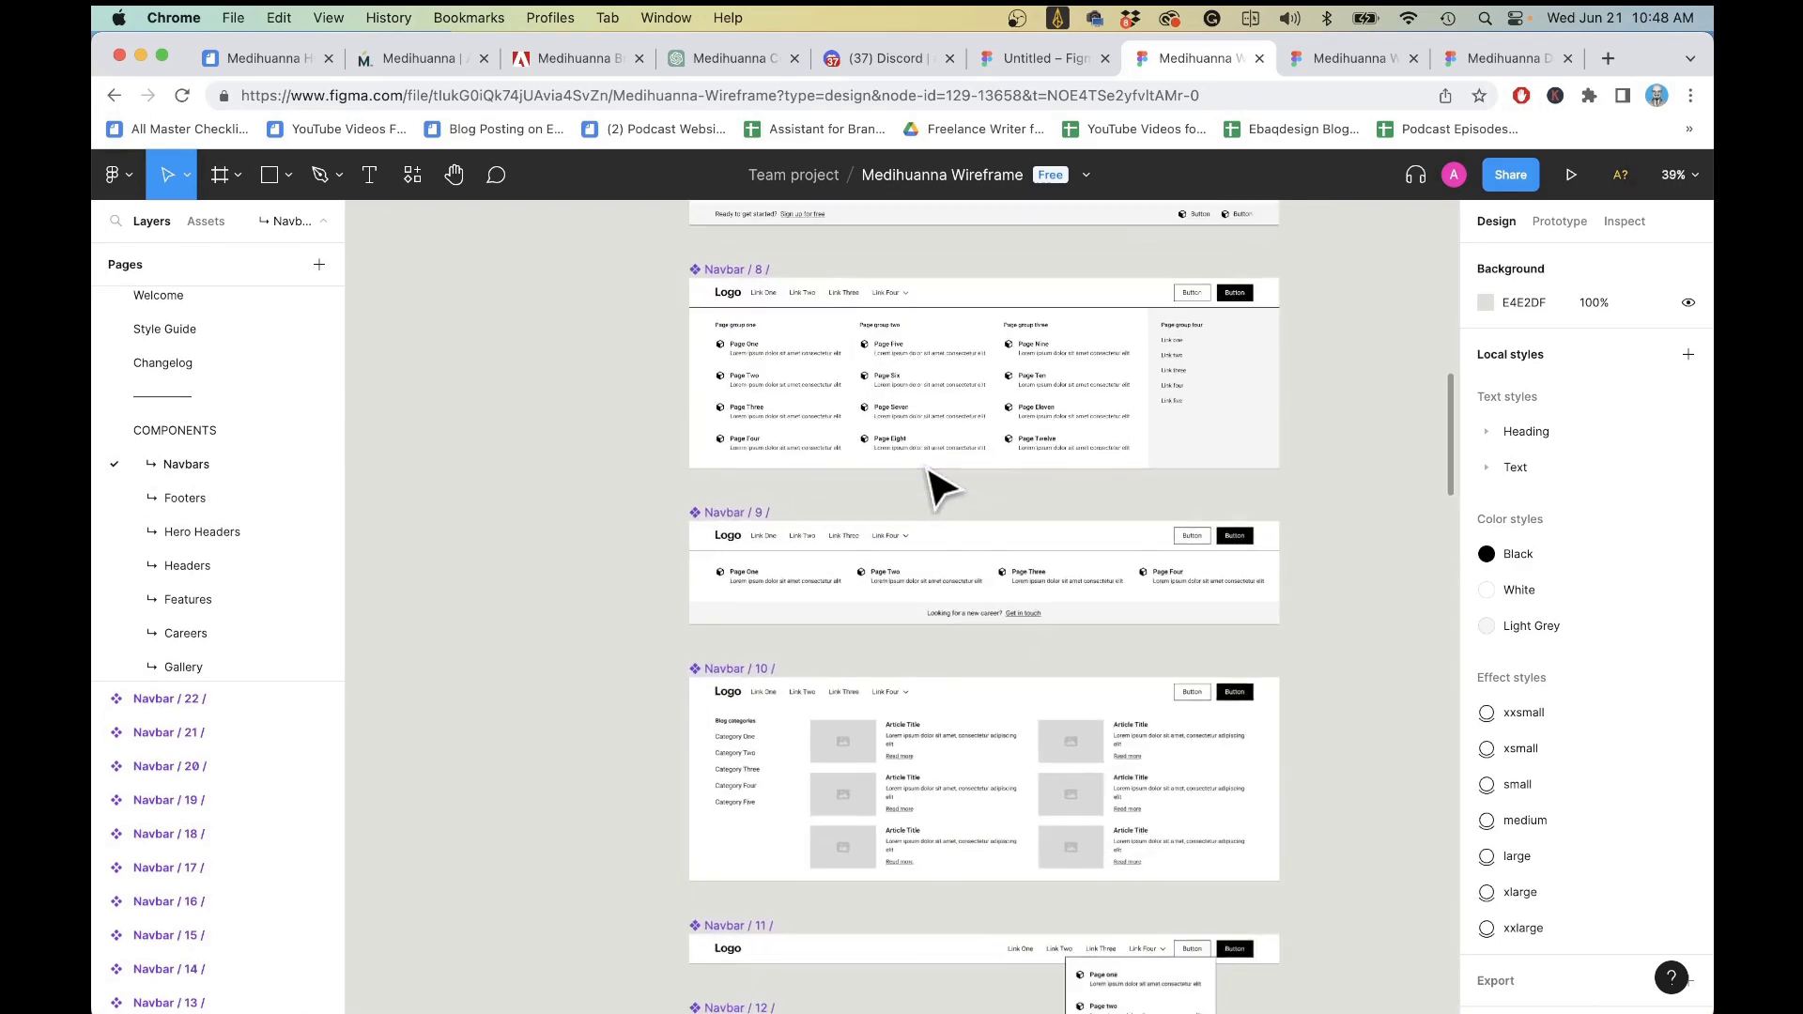
scroll(934, 476, up, 2)
scroll(934, 475, up, 2)
scroll(934, 475, up, 5)
scroll(858, 391, up, 3)
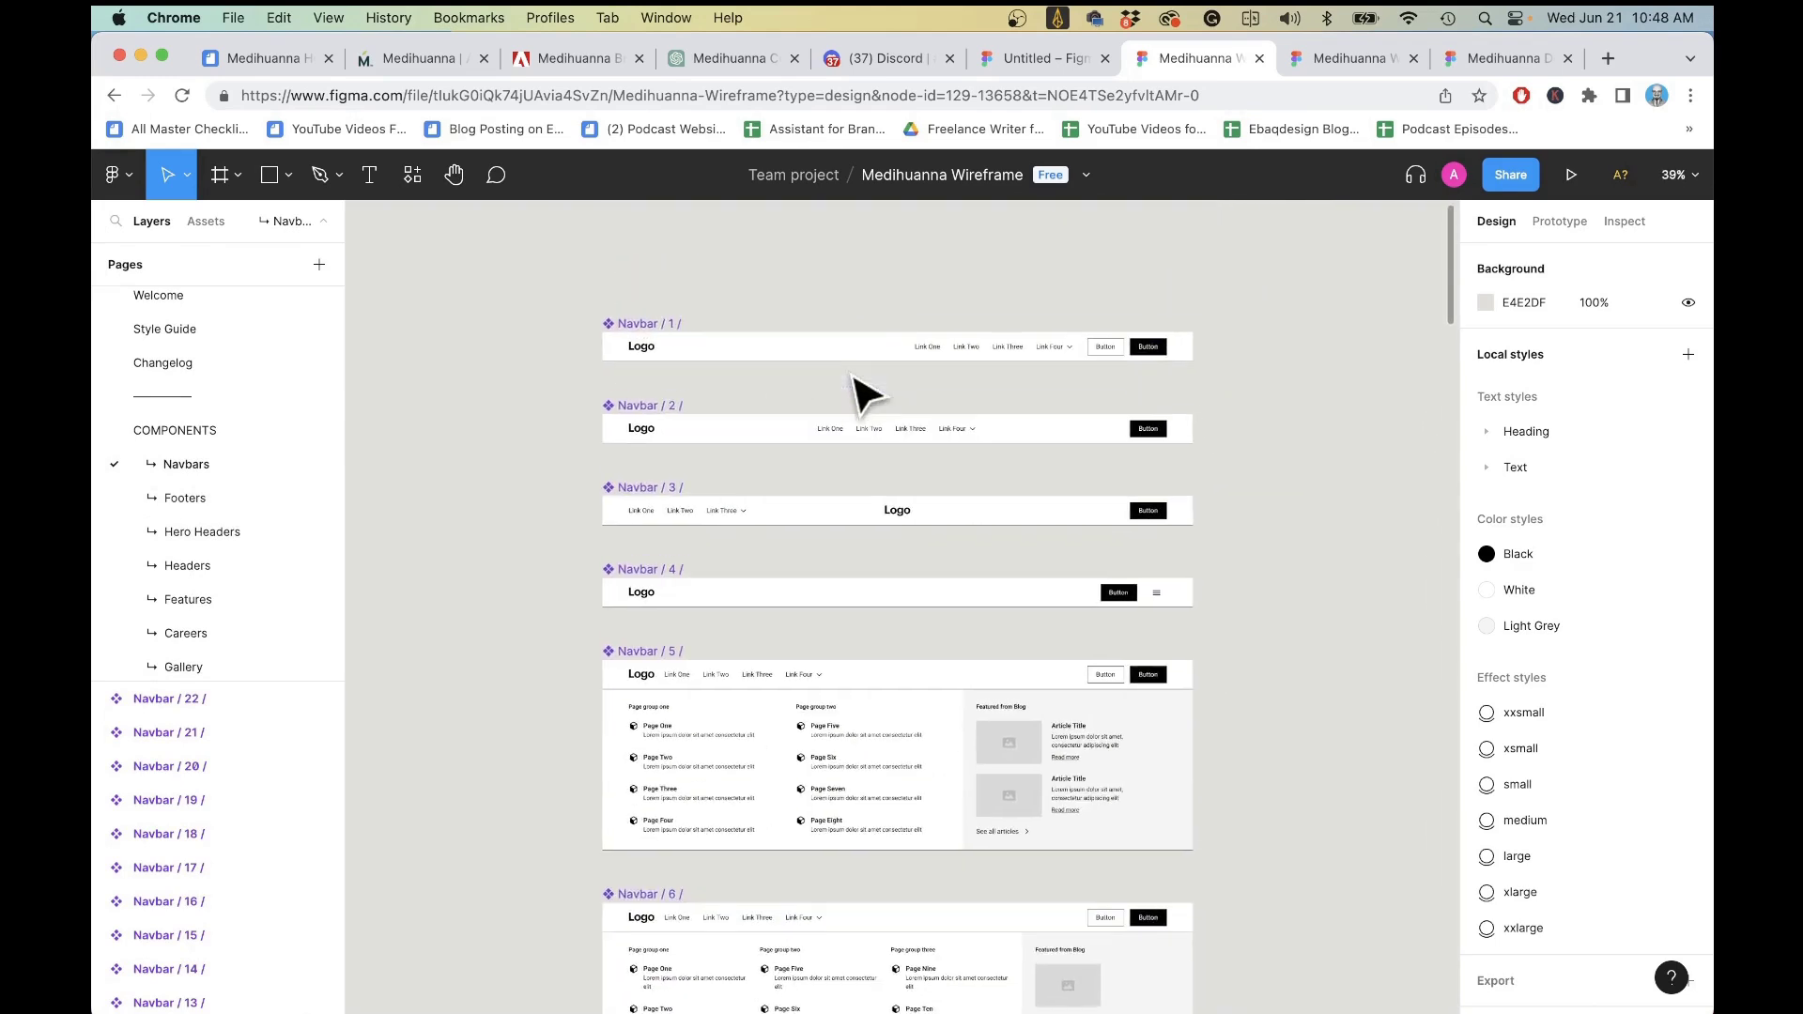
click(654, 360)
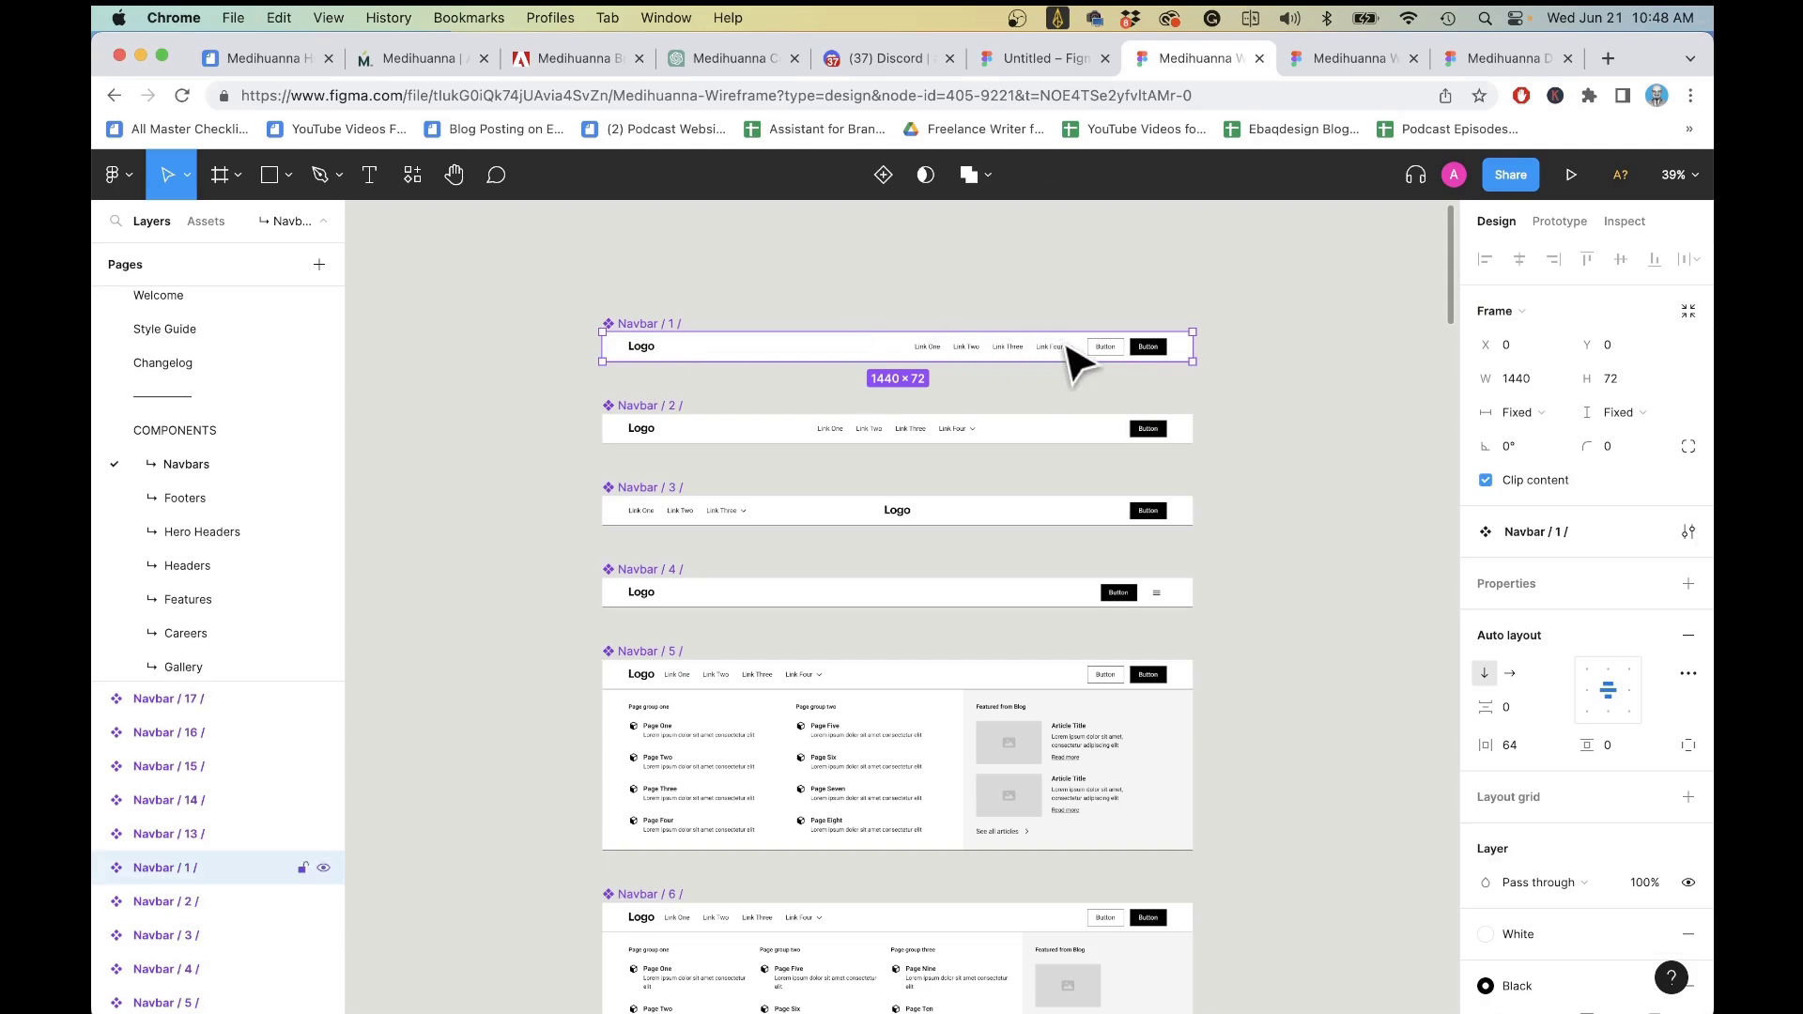
scroll(911, 451, down, 2)
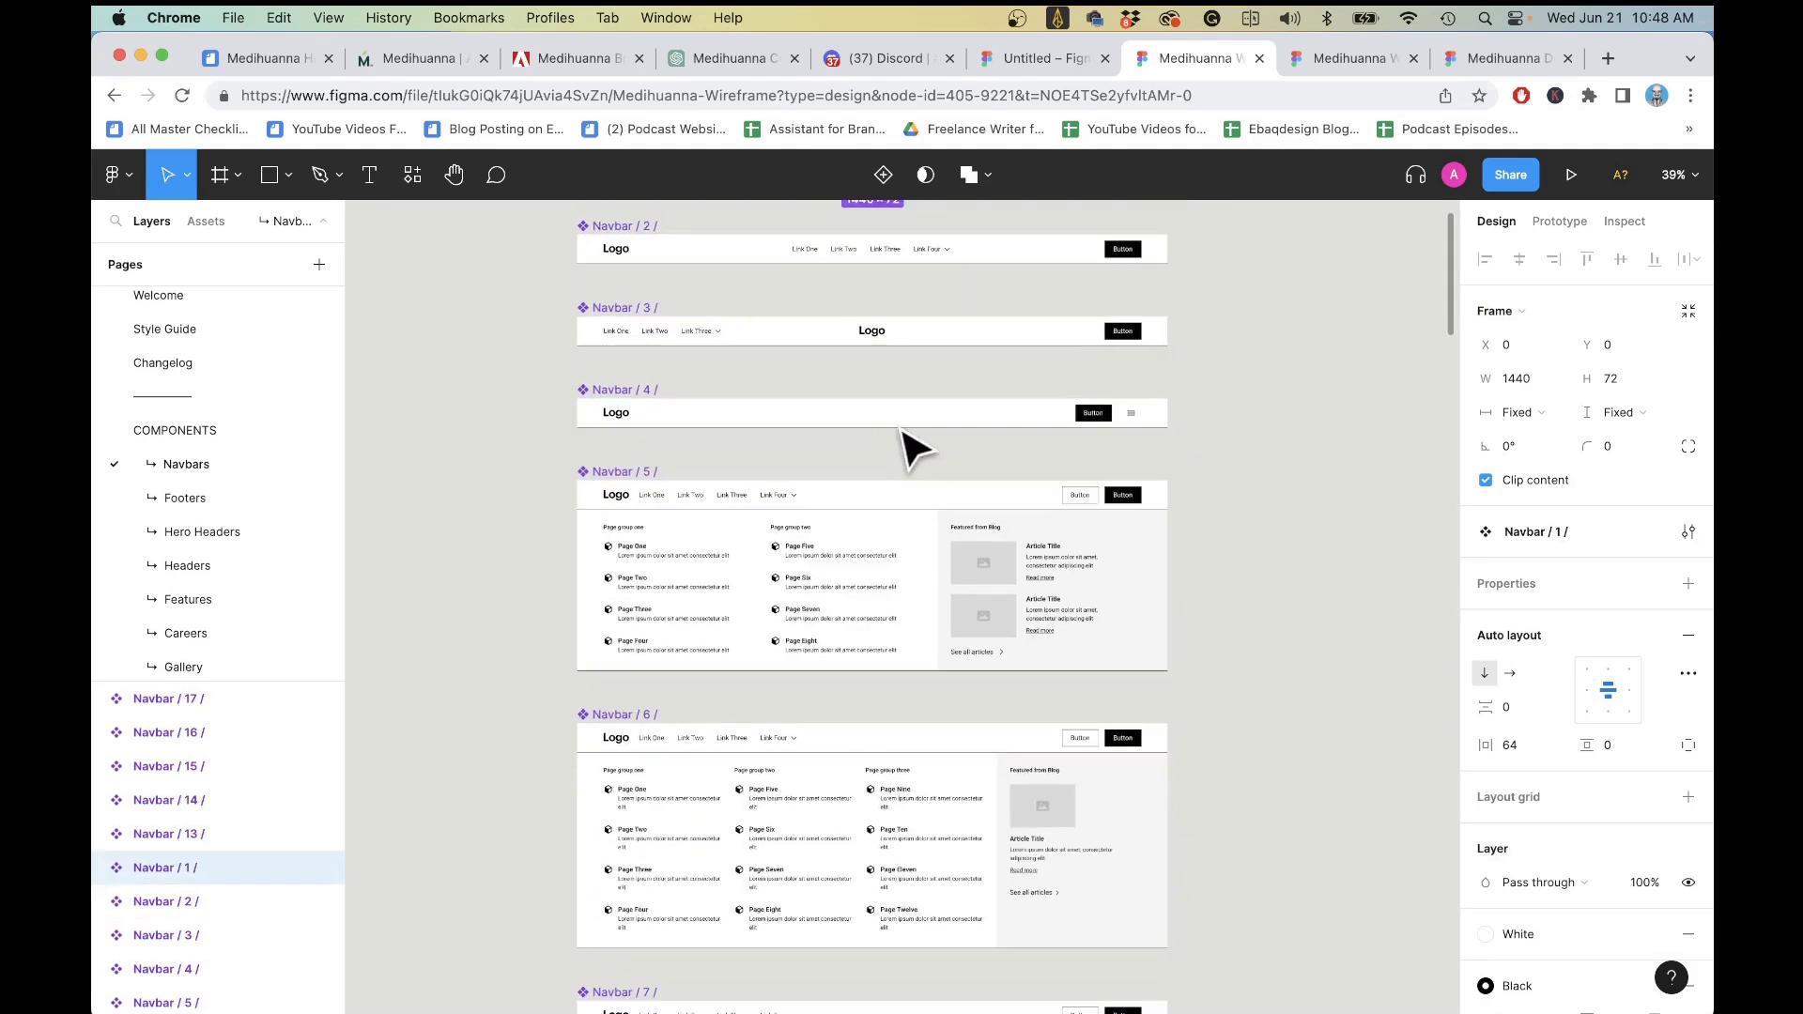
scroll(892, 366, down, 3)
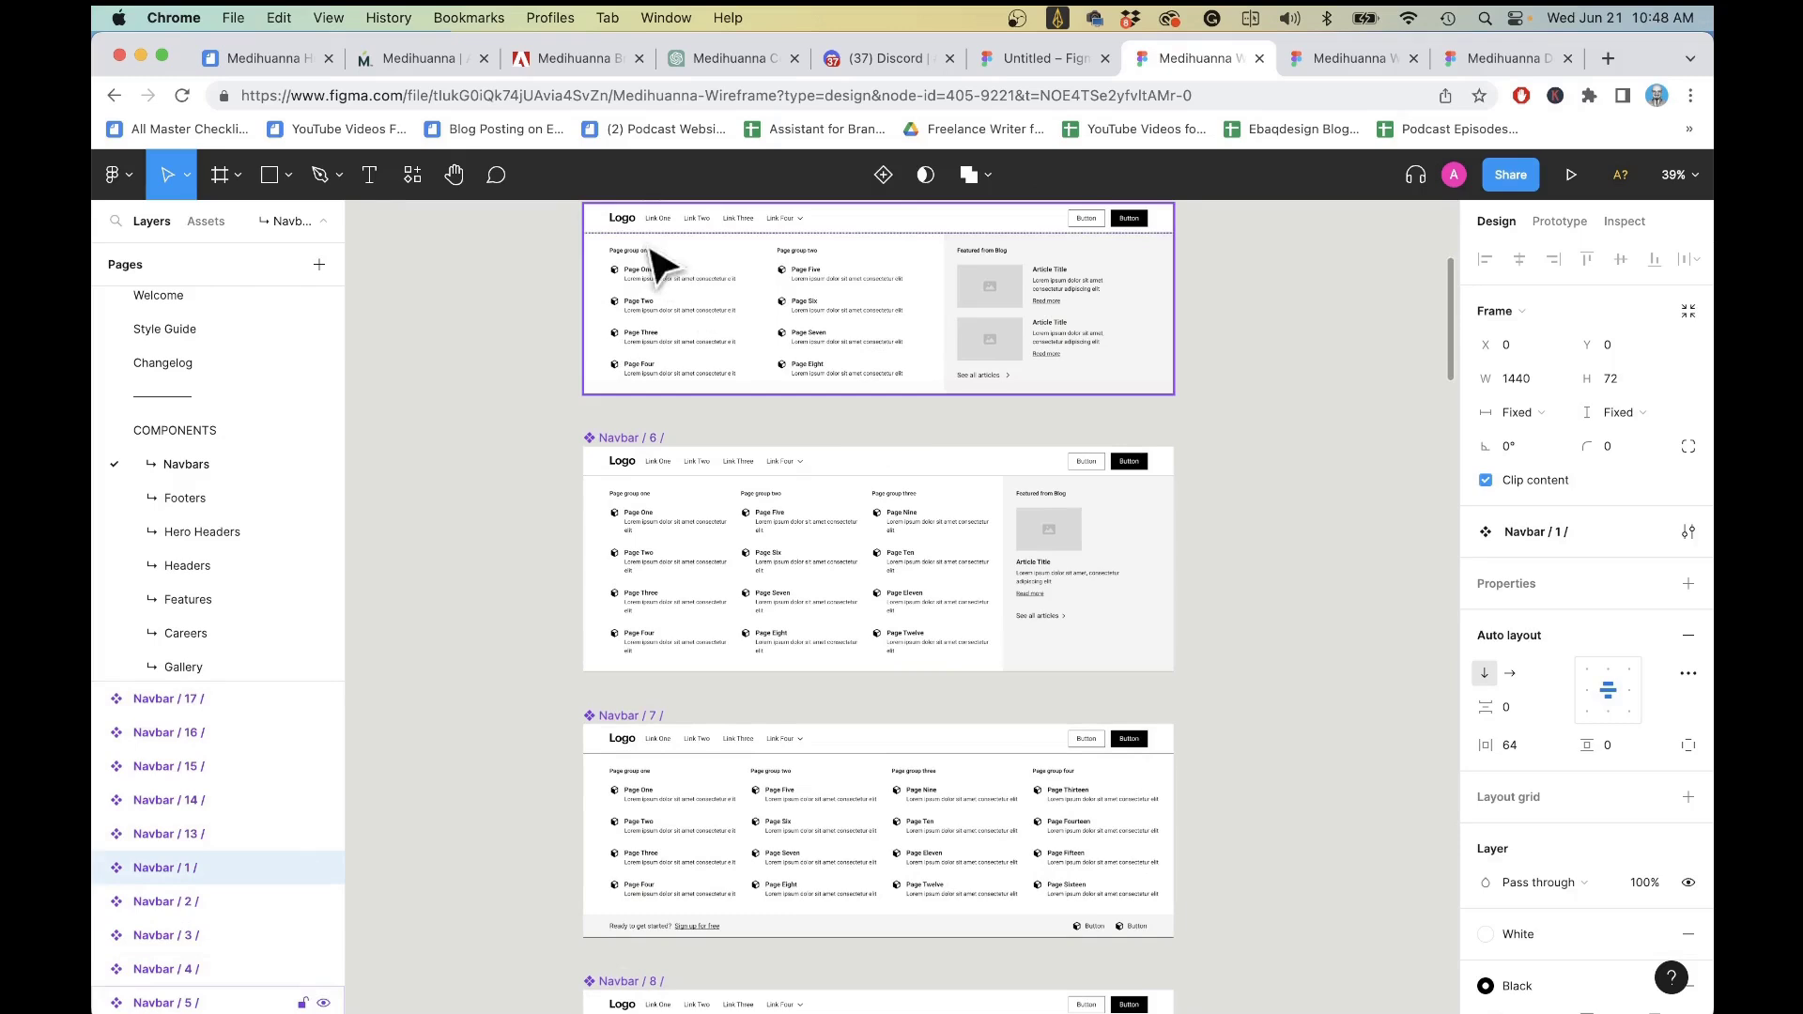
scroll(813, 479, down, 3)
scroll(695, 752, down, 3)
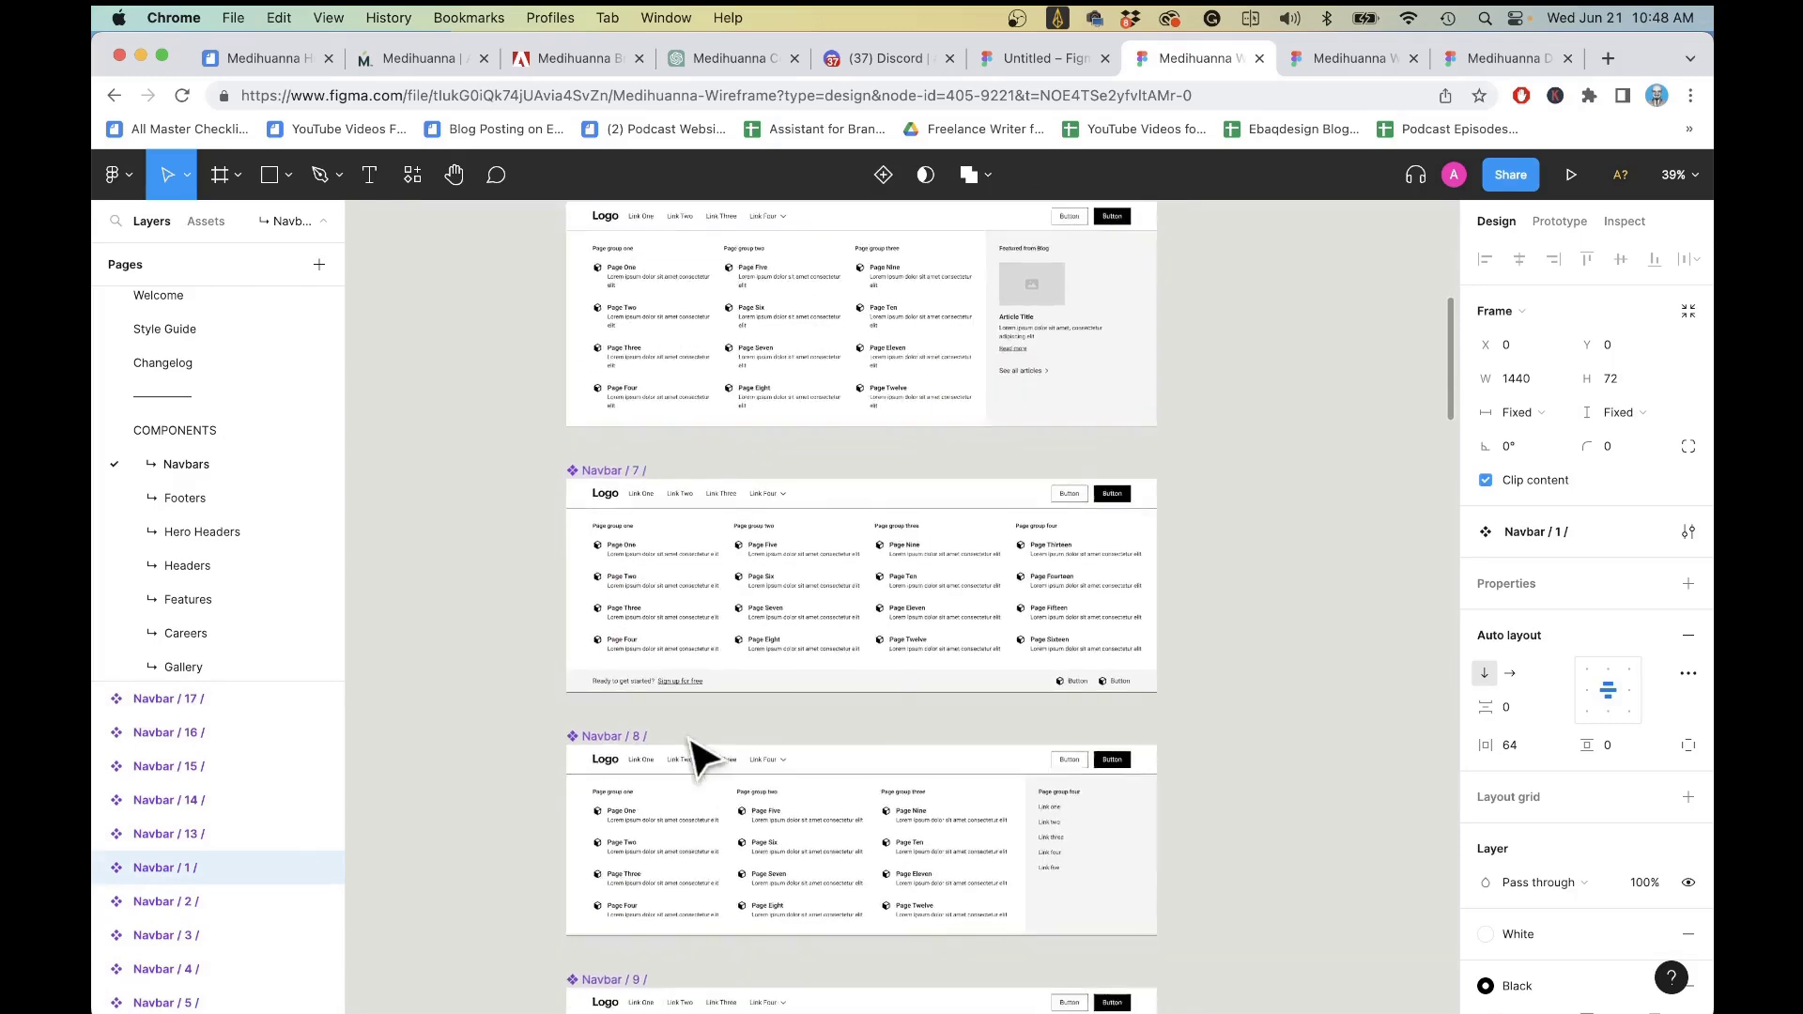
scroll(695, 752, down, 3)
scroll(699, 757, down, 3)
scroll(826, 376, down, 5)
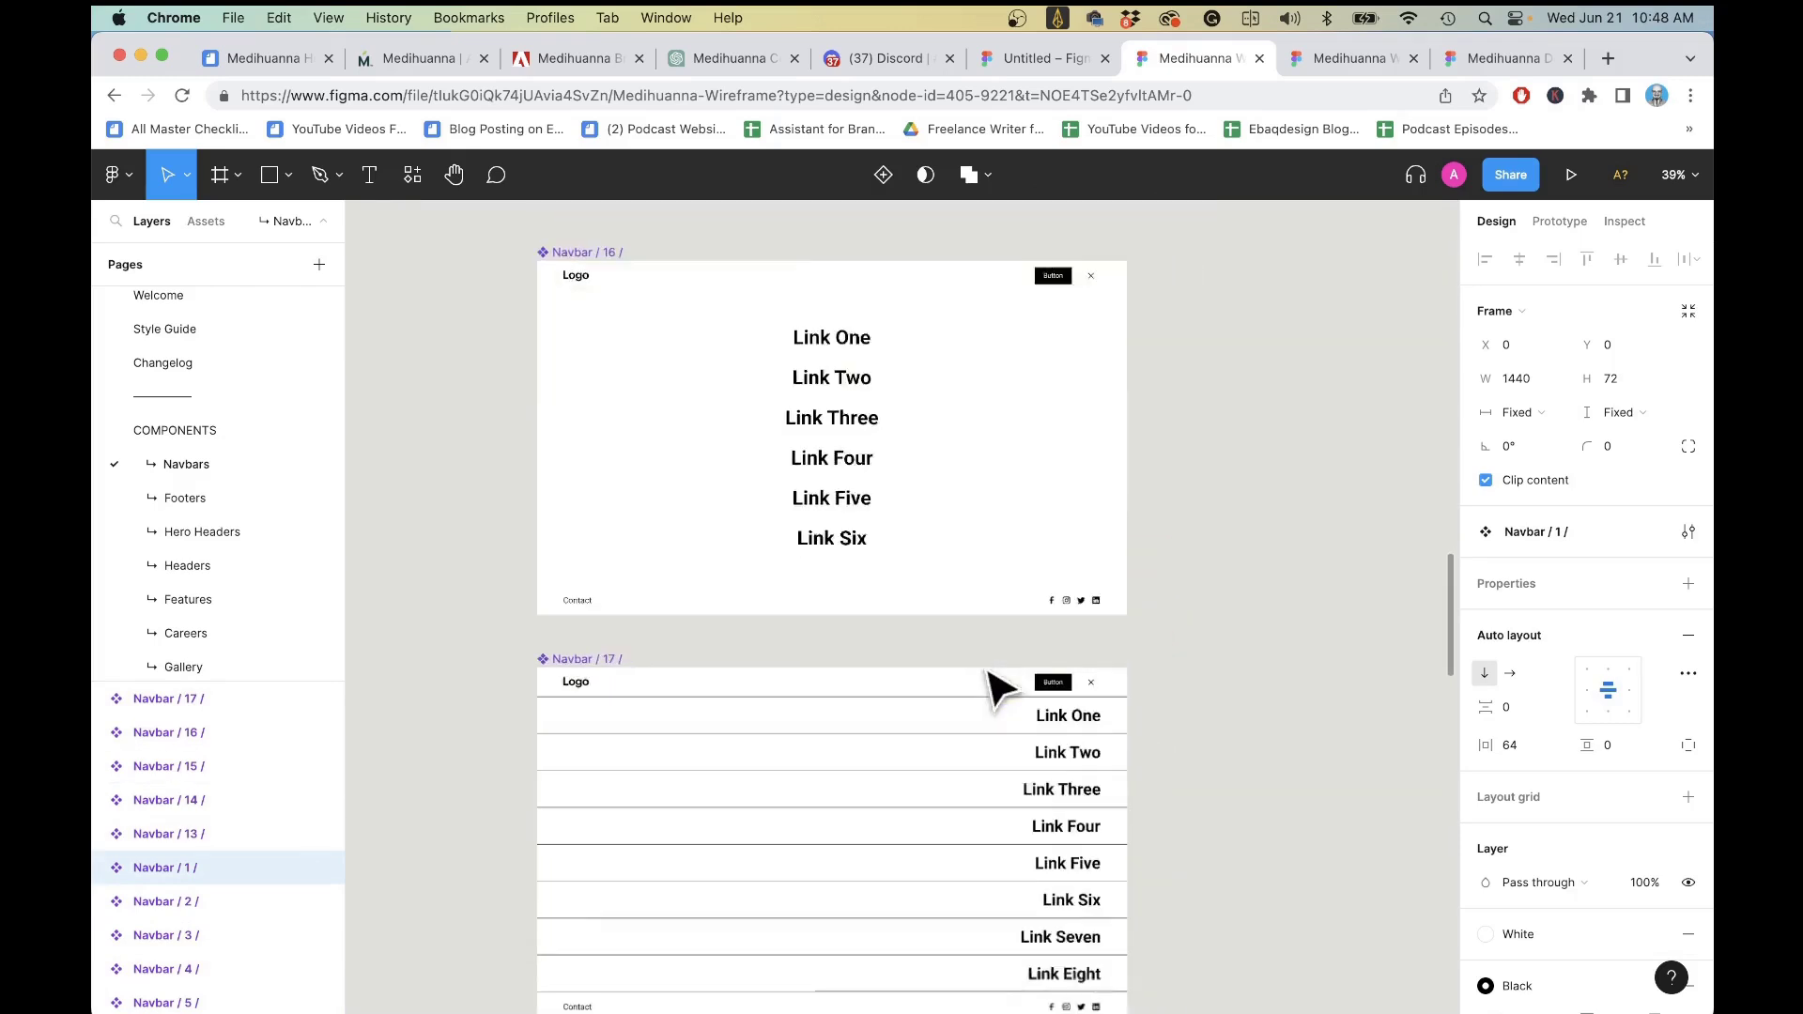
scroll(940, 563, down, 1)
- Scroll through the Footers component variants
key(Page_Down)
scroll(944, 628, down, 3)
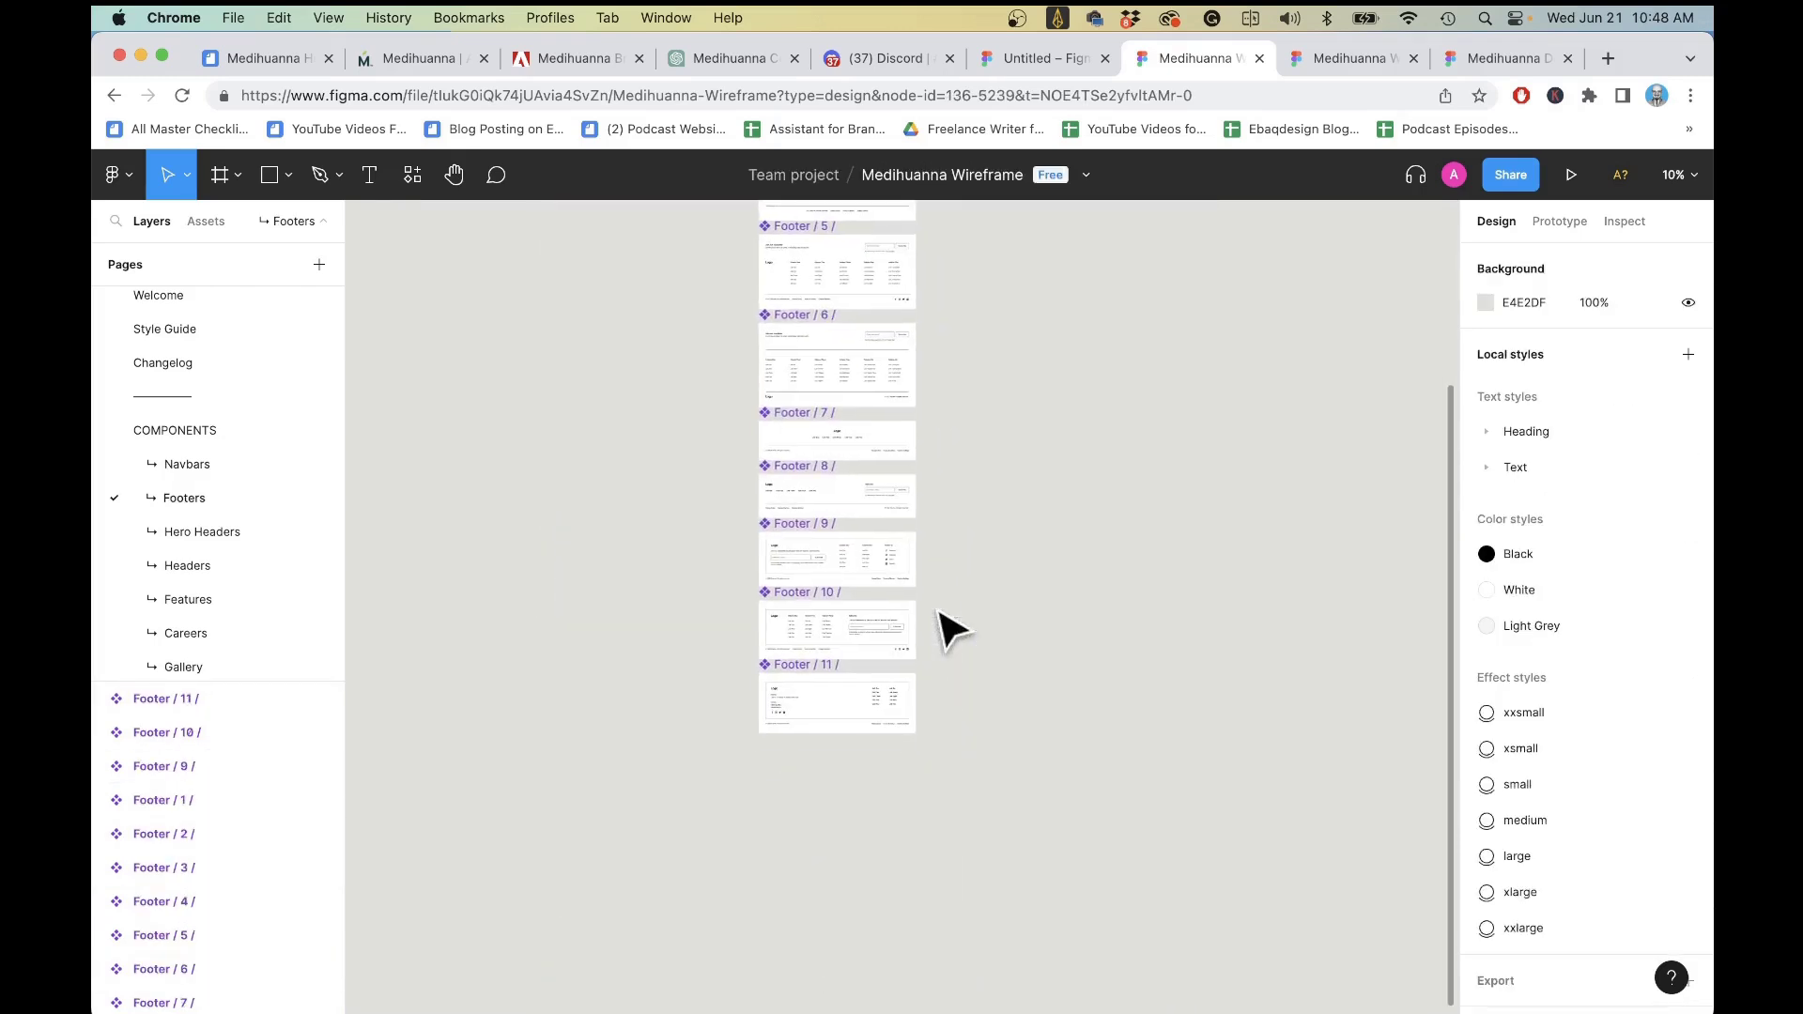
ctrl+scroll(942, 630, up, 3)
ctrl+scroll(925, 631, up, 3)
ctrl+scroll(789, 685, up, 3)
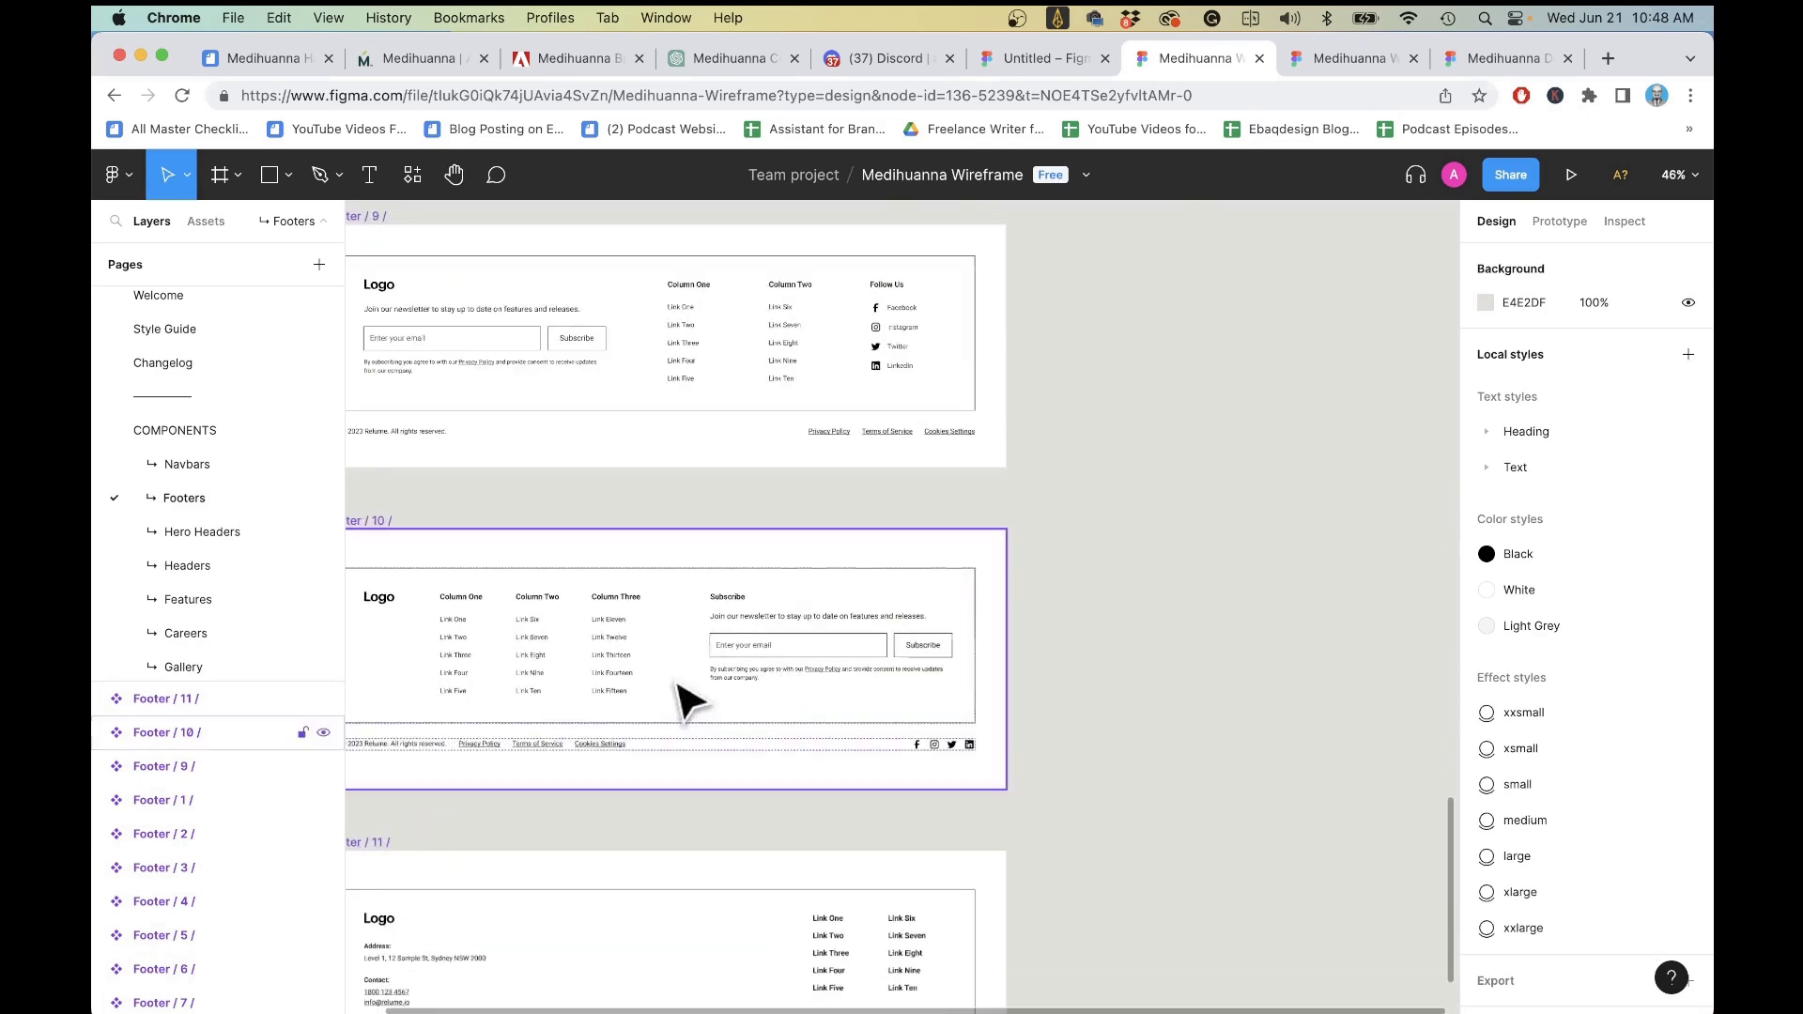
scroll(684, 693, up, 3)
ctrl+scroll(978, 442, down, 2)
scroll(1033, 456, up, 3)
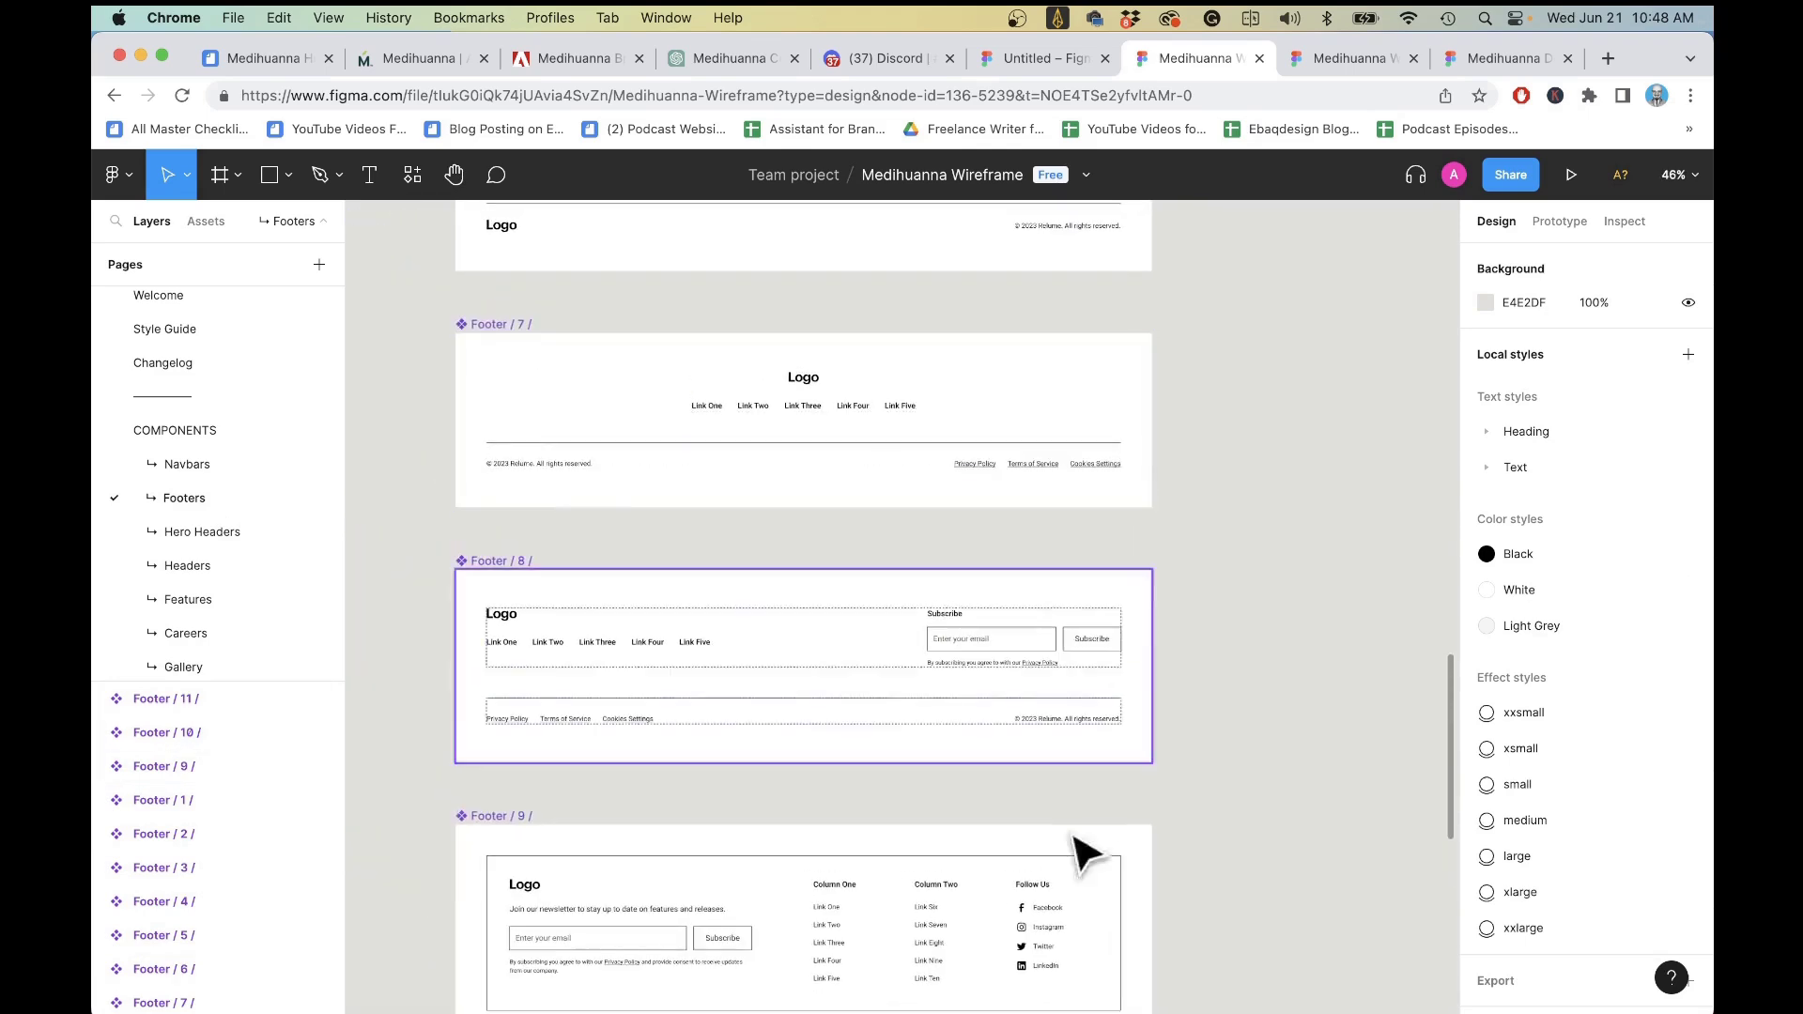
scroll(958, 648, up, 3)
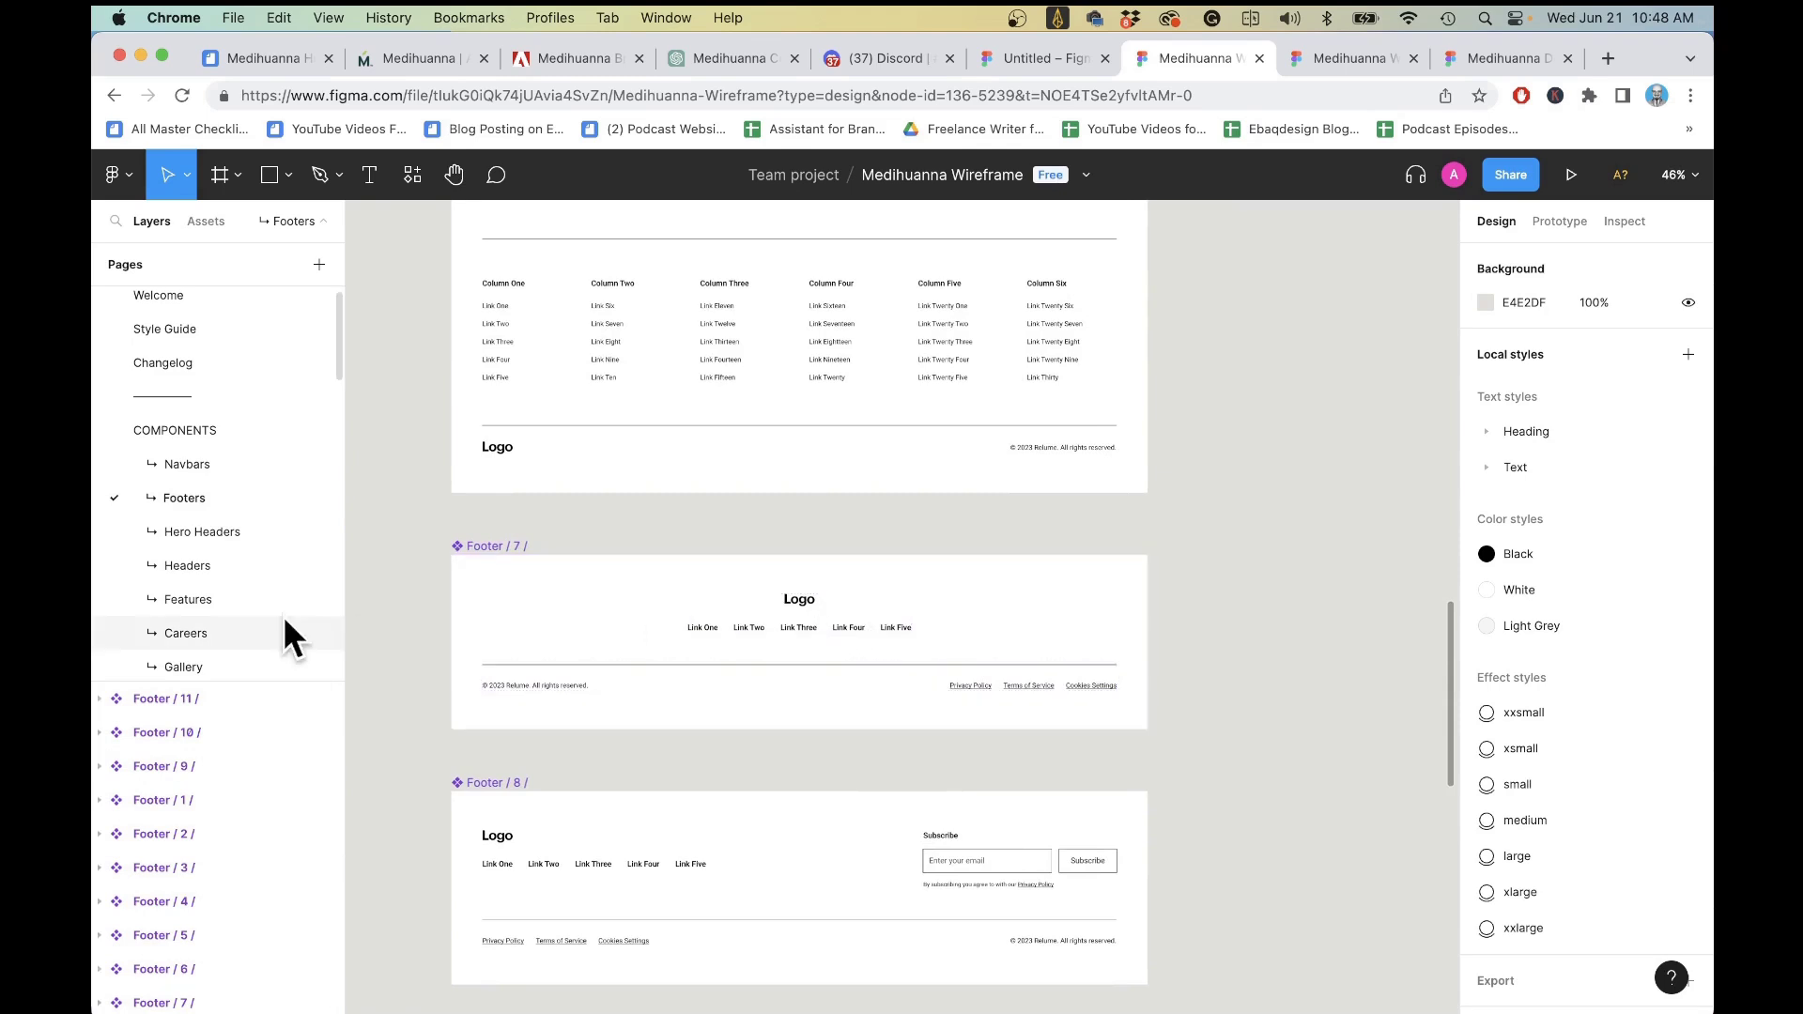
- View the Hero Headers page and compare with the Medihuanna Design's hero illustration
click(235, 533)
scroll(733, 705, up, 2)
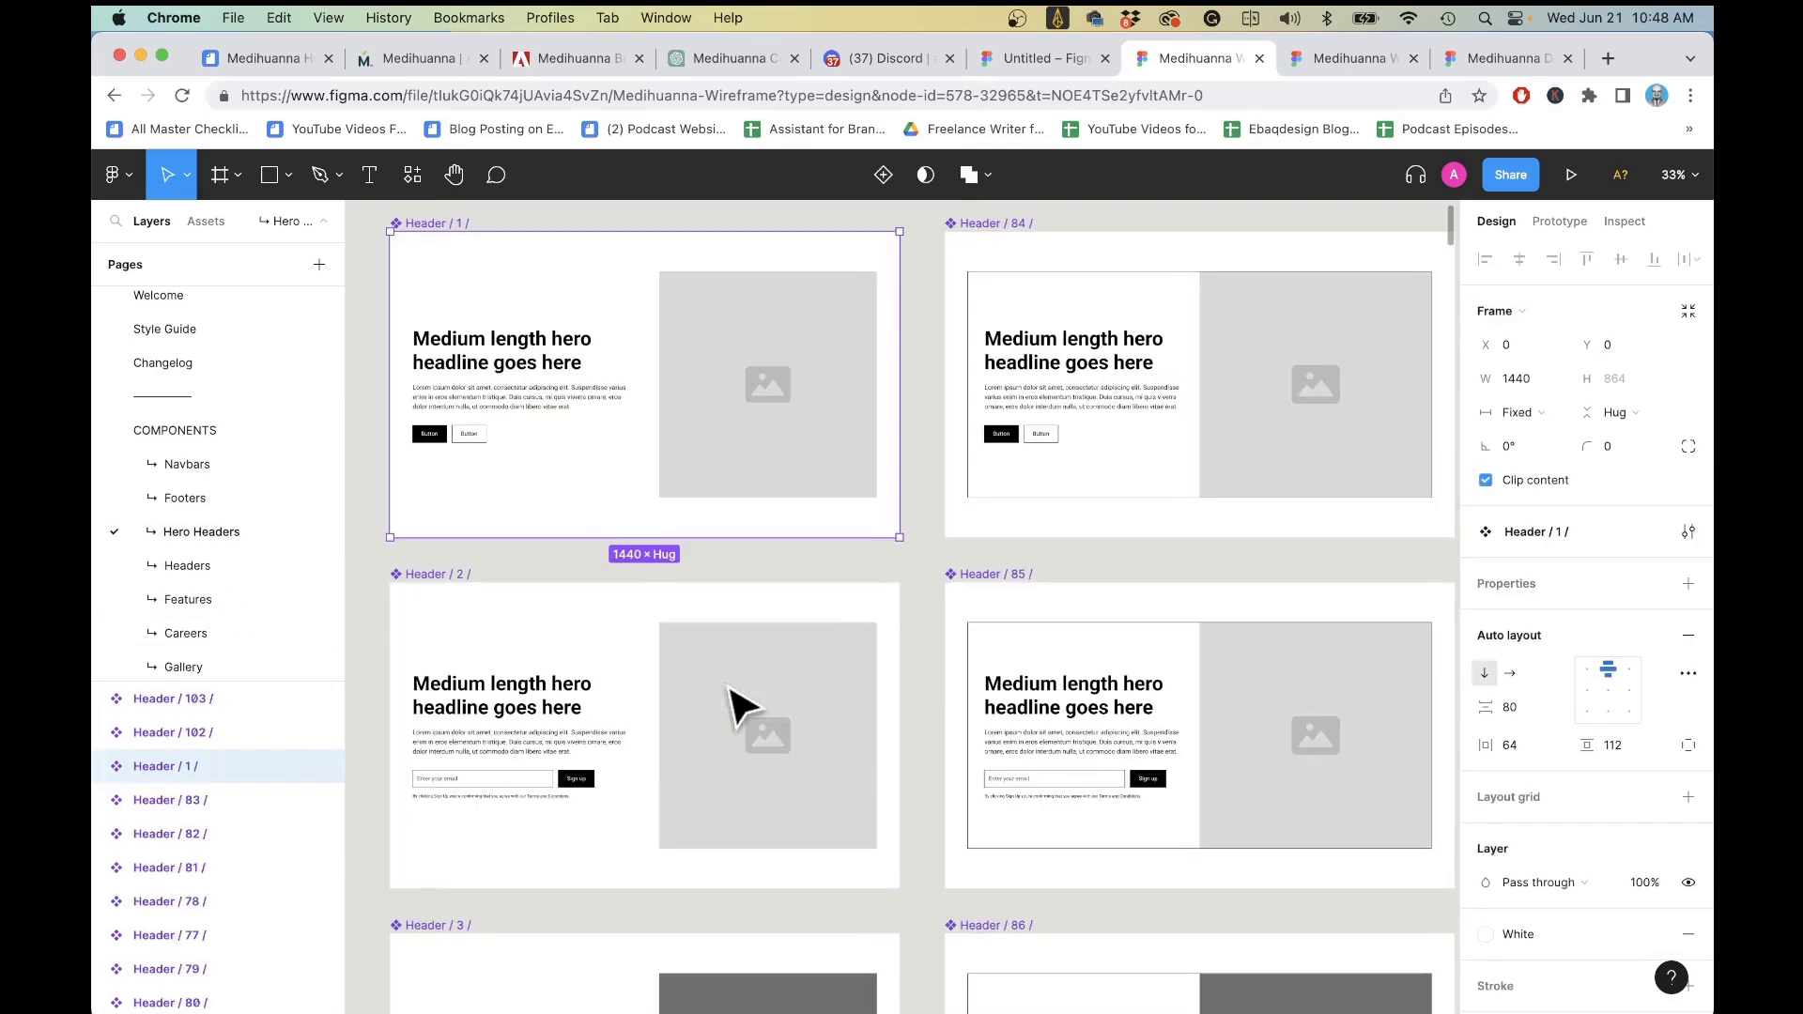
click(1521, 56)
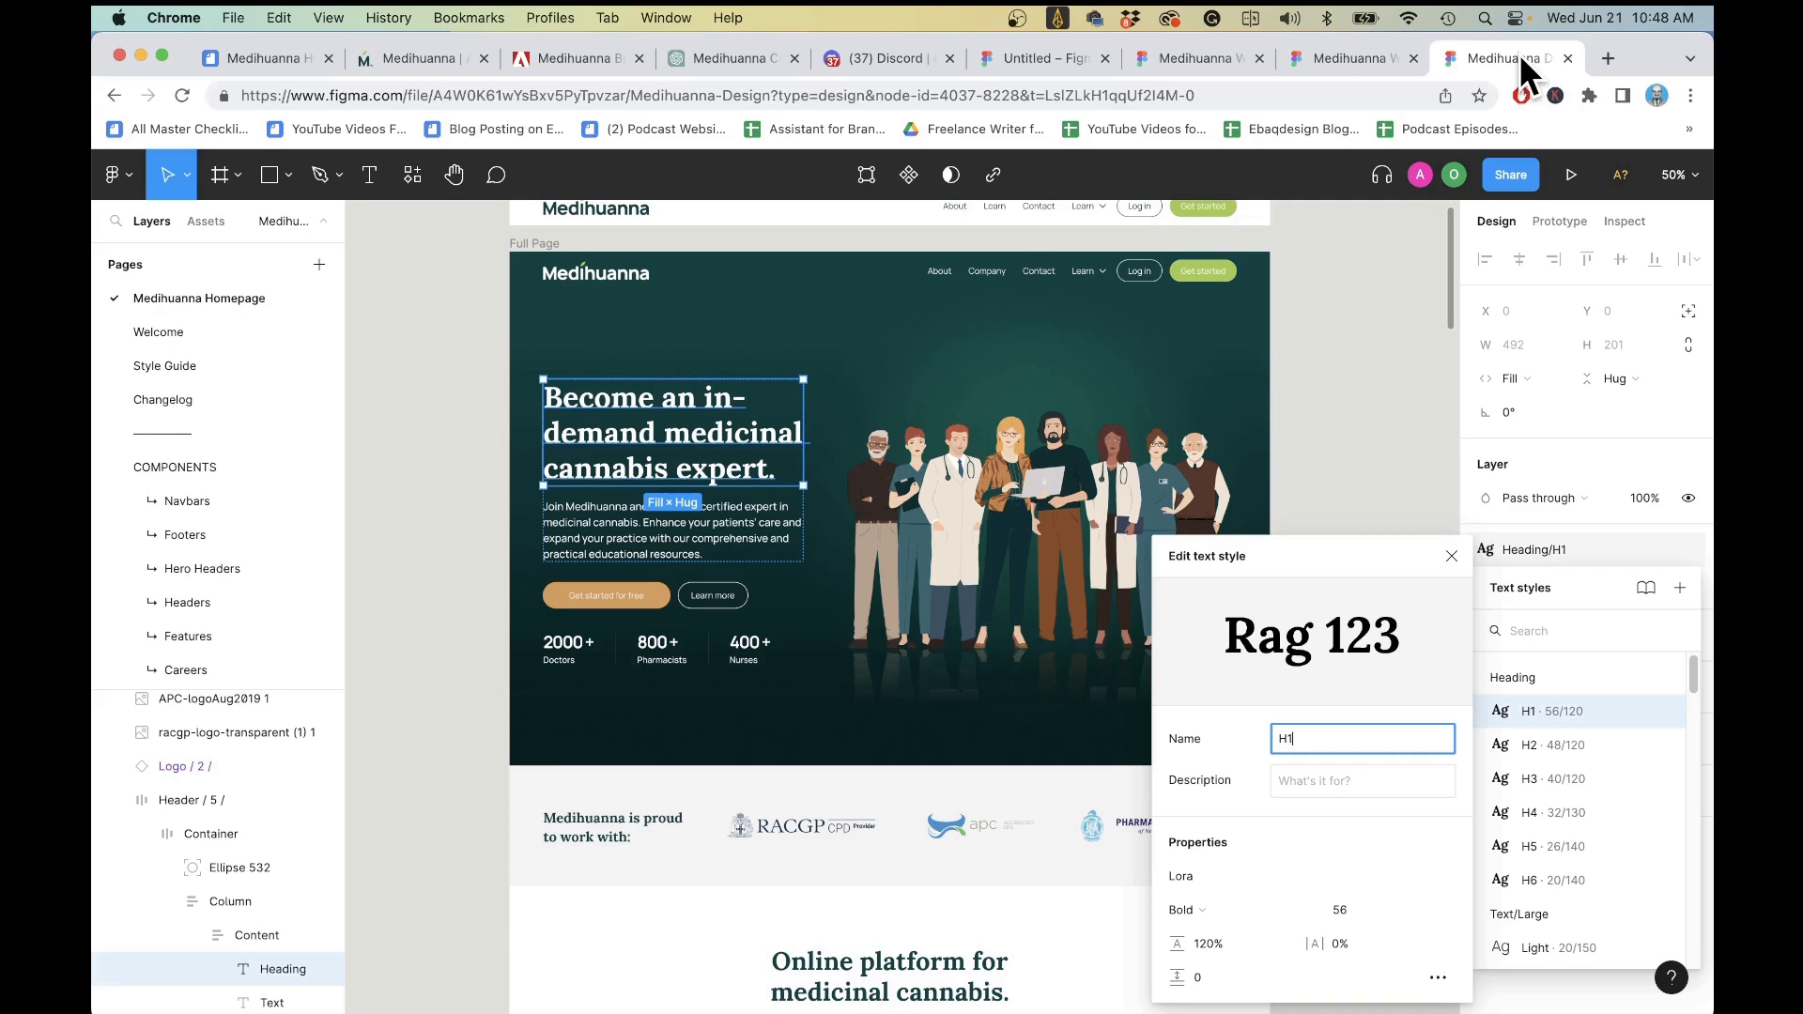
click(1019, 489)
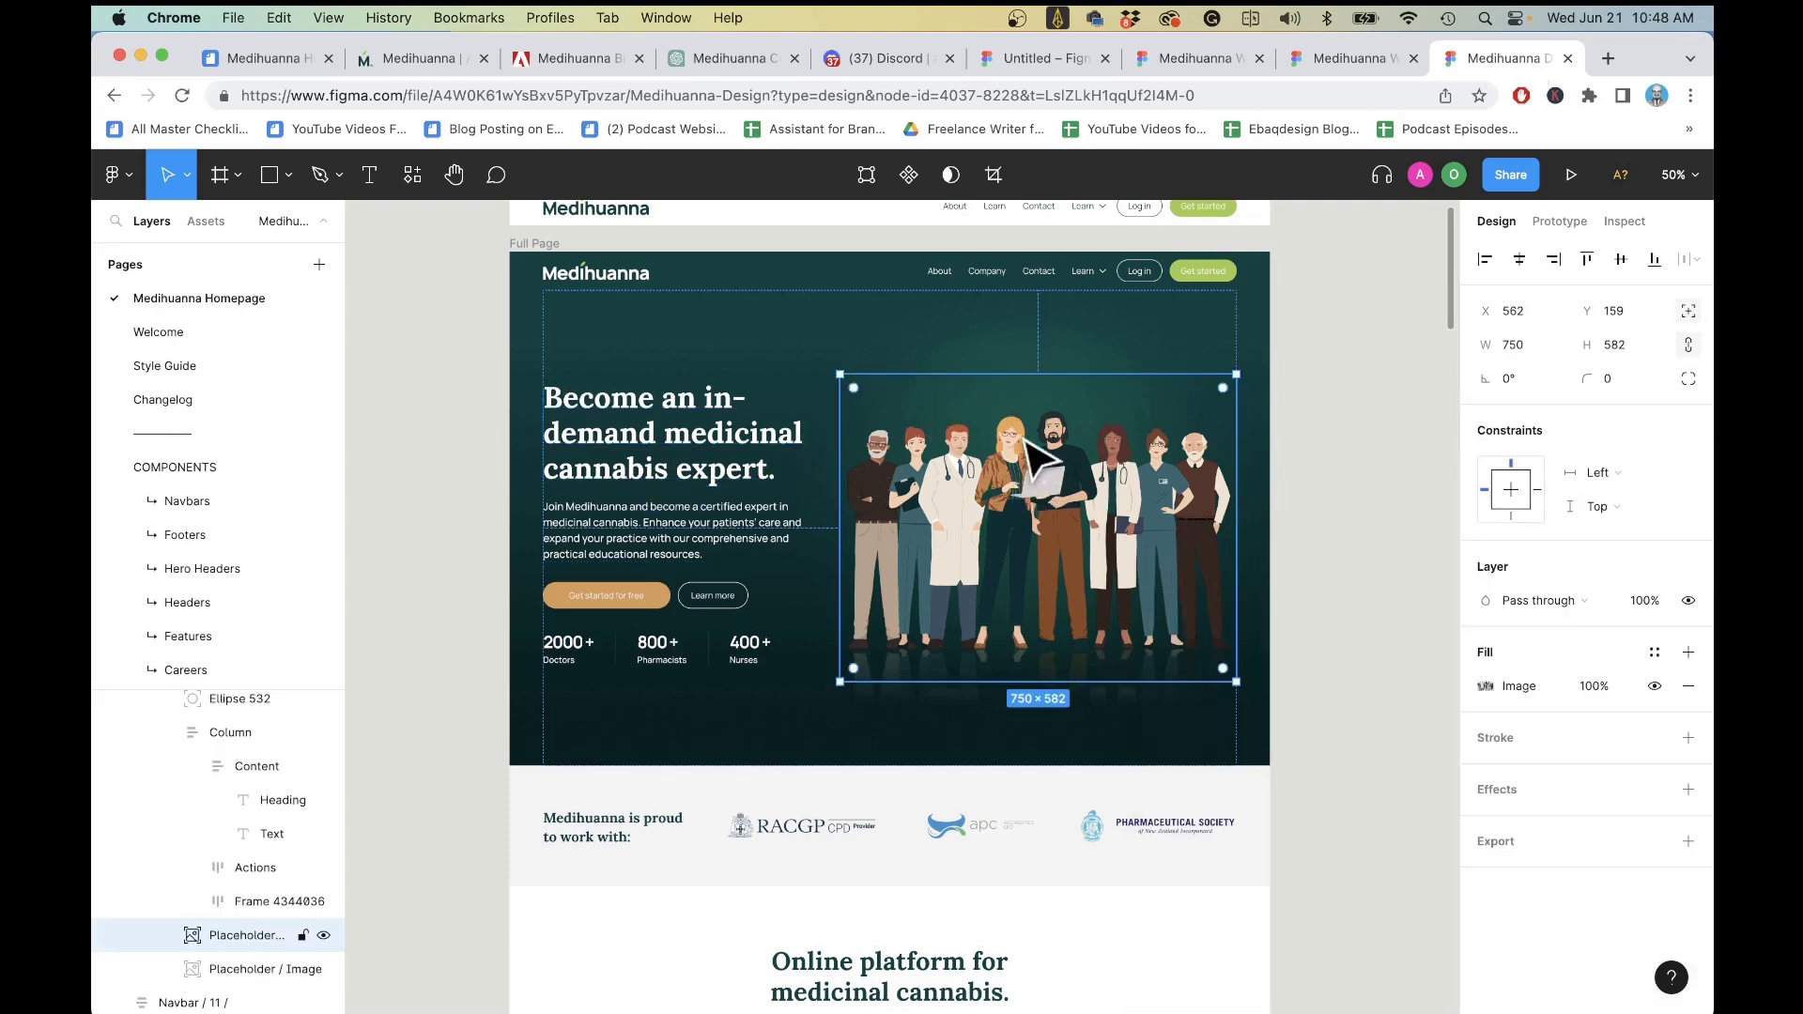
click(1148, 57)
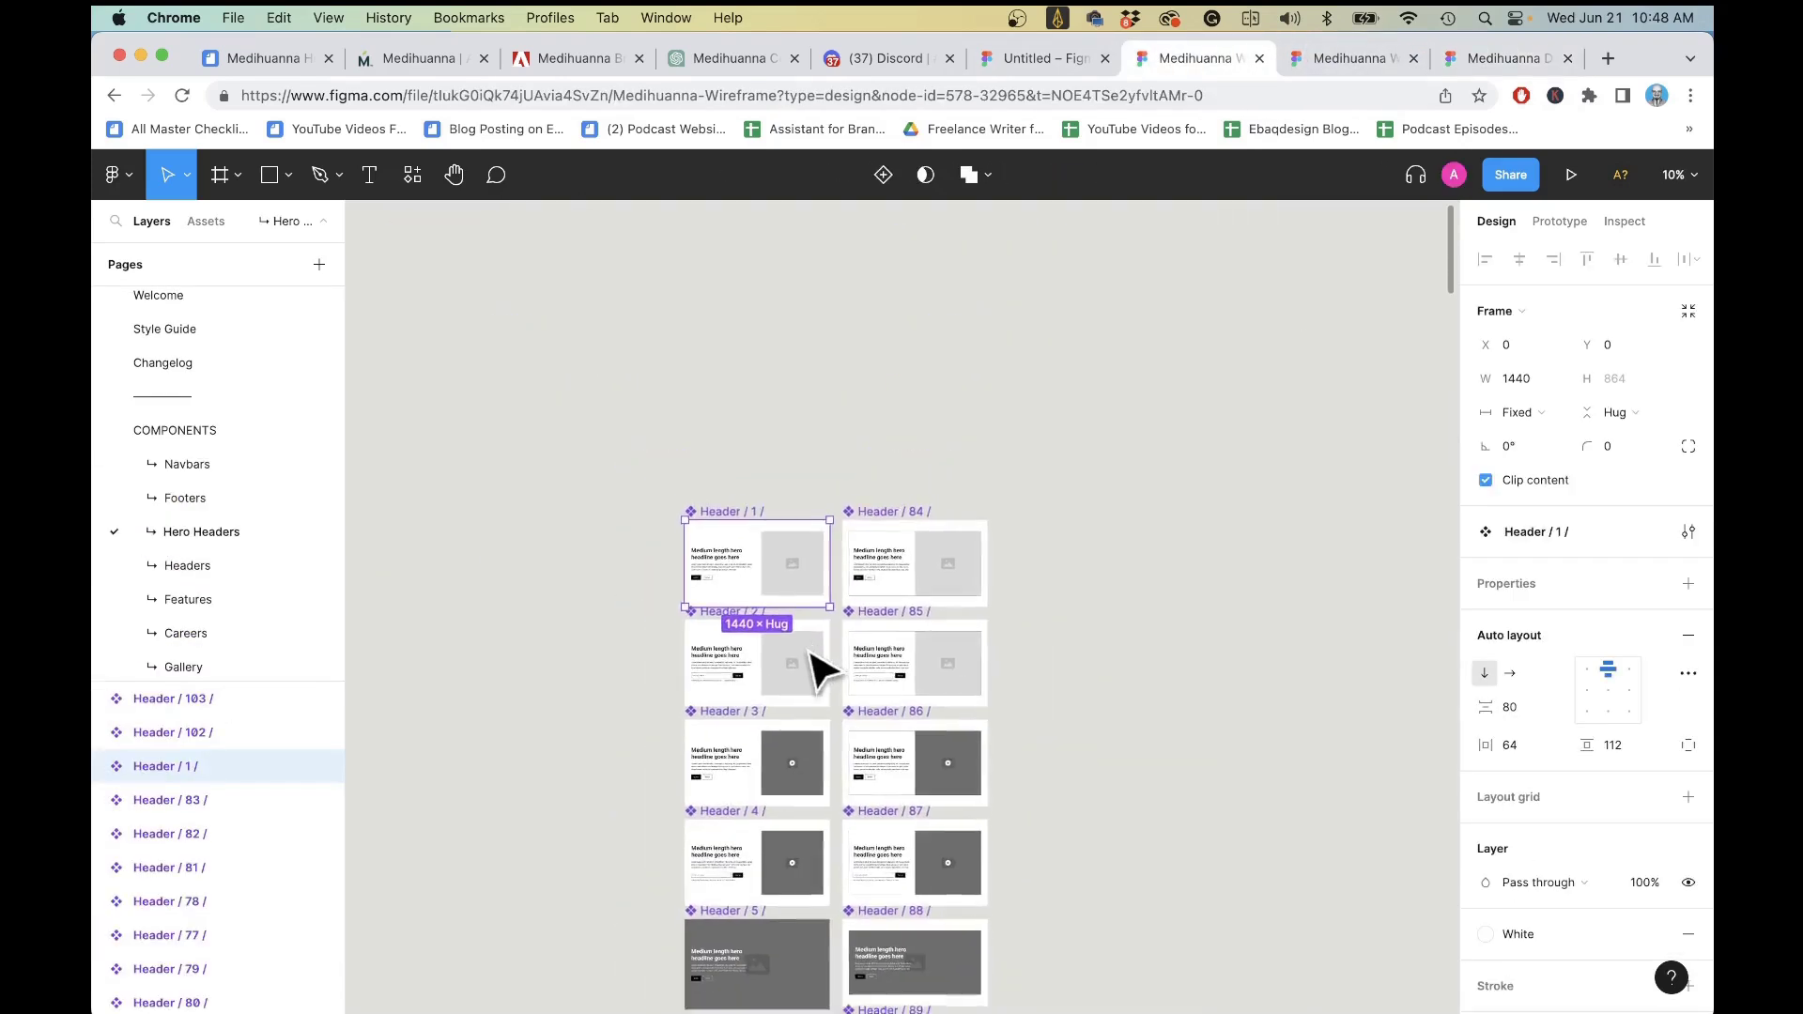
scroll(815, 669, down, 10)
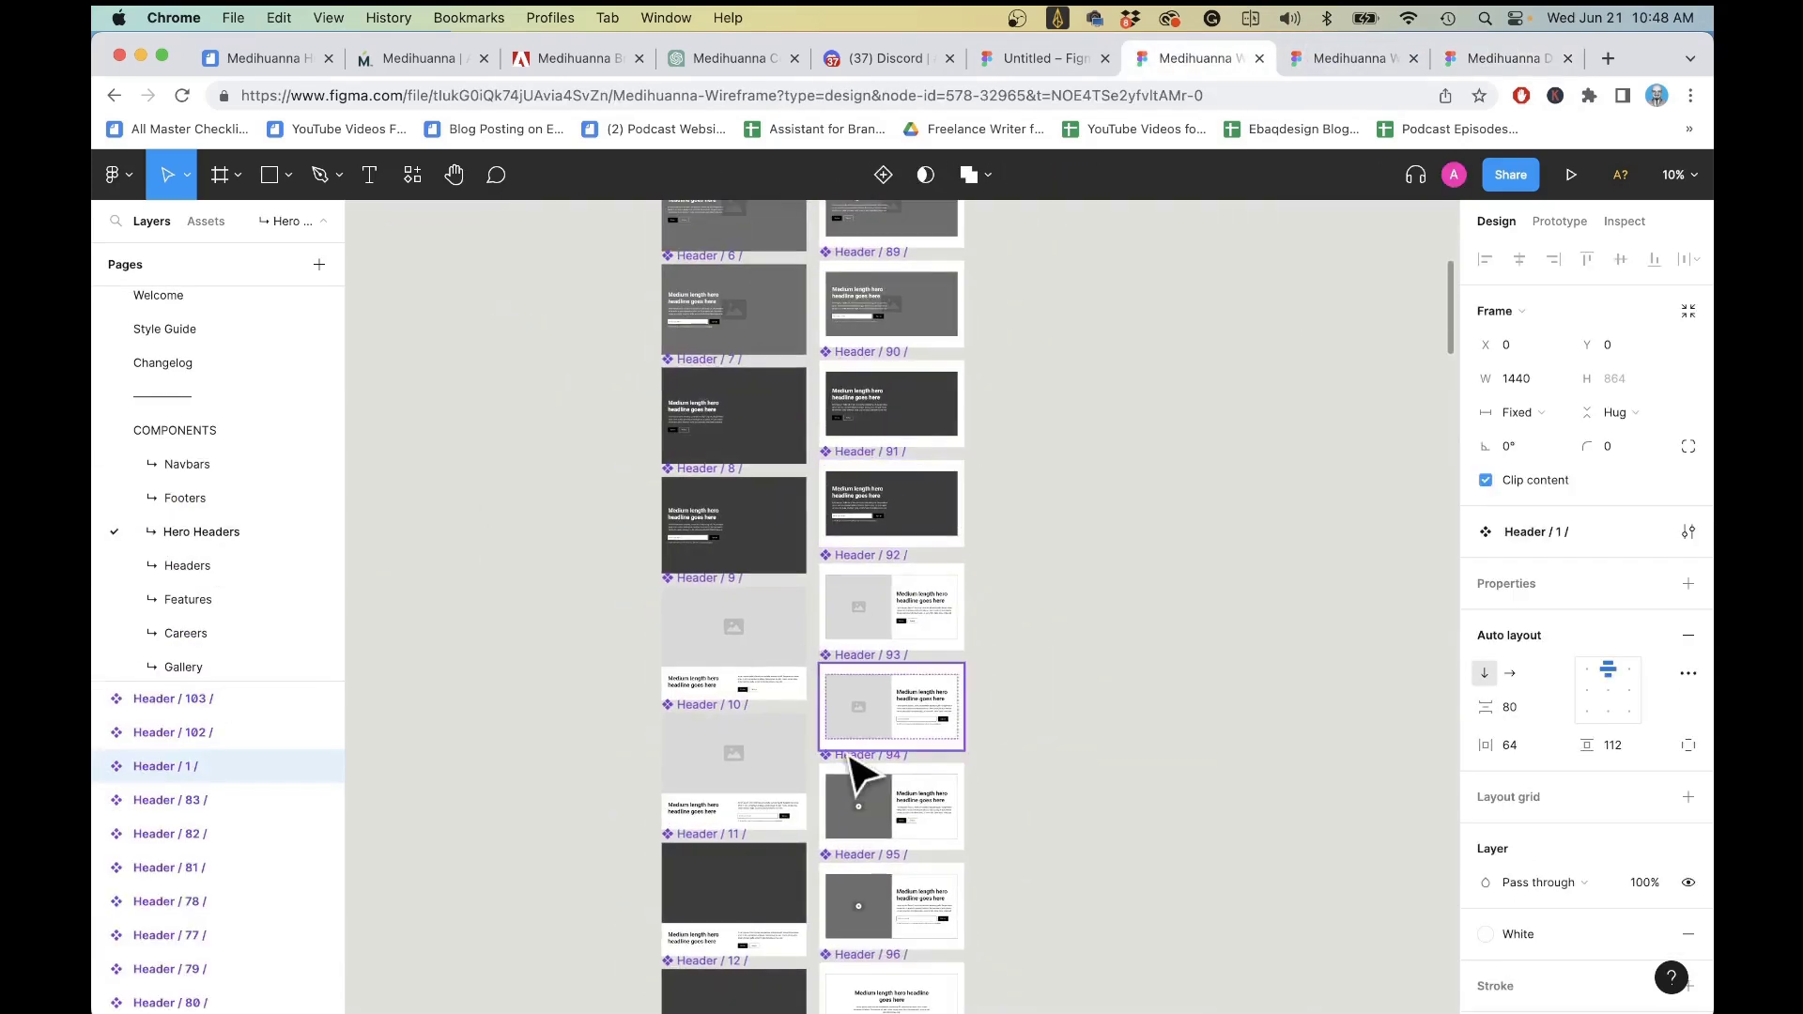
scroll(854, 765, down, 5)
scroll(826, 933, down, 5)
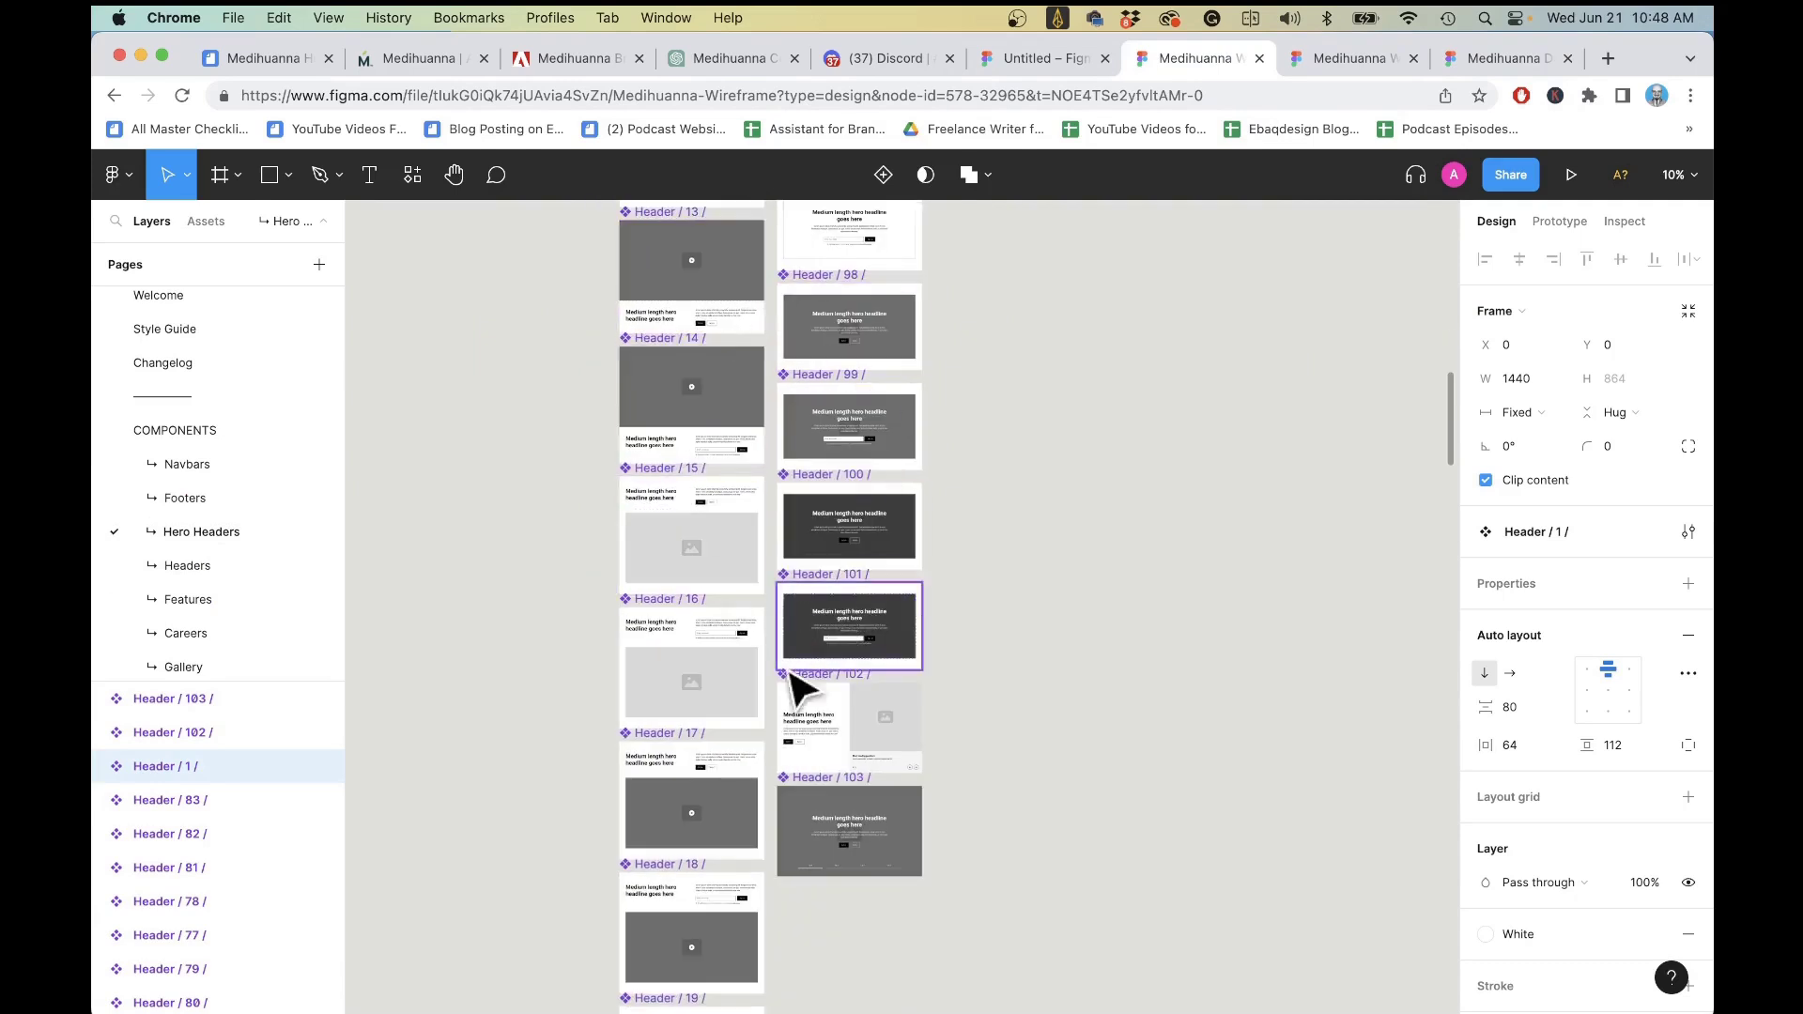
- Browse the Headers, Features, Careers and Gallery component pages
click(188, 565)
click(214, 599)
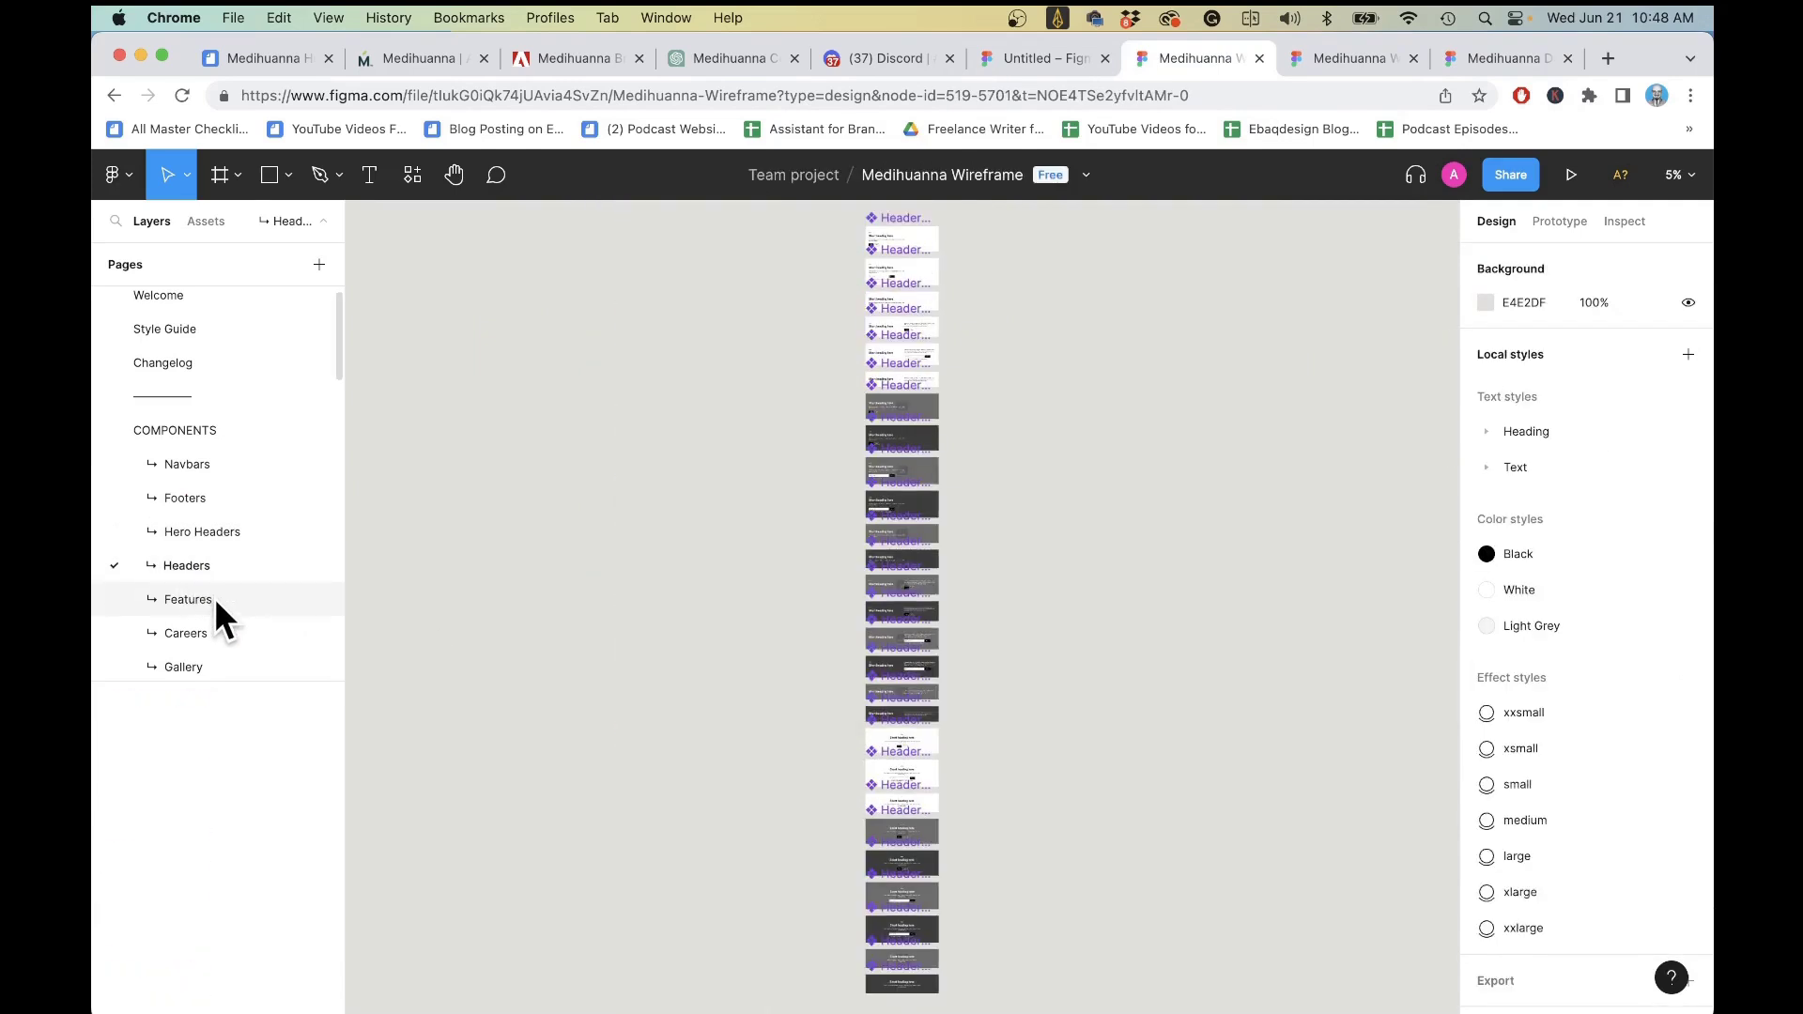
click(207, 633)
scroll(915, 550, up, 5)
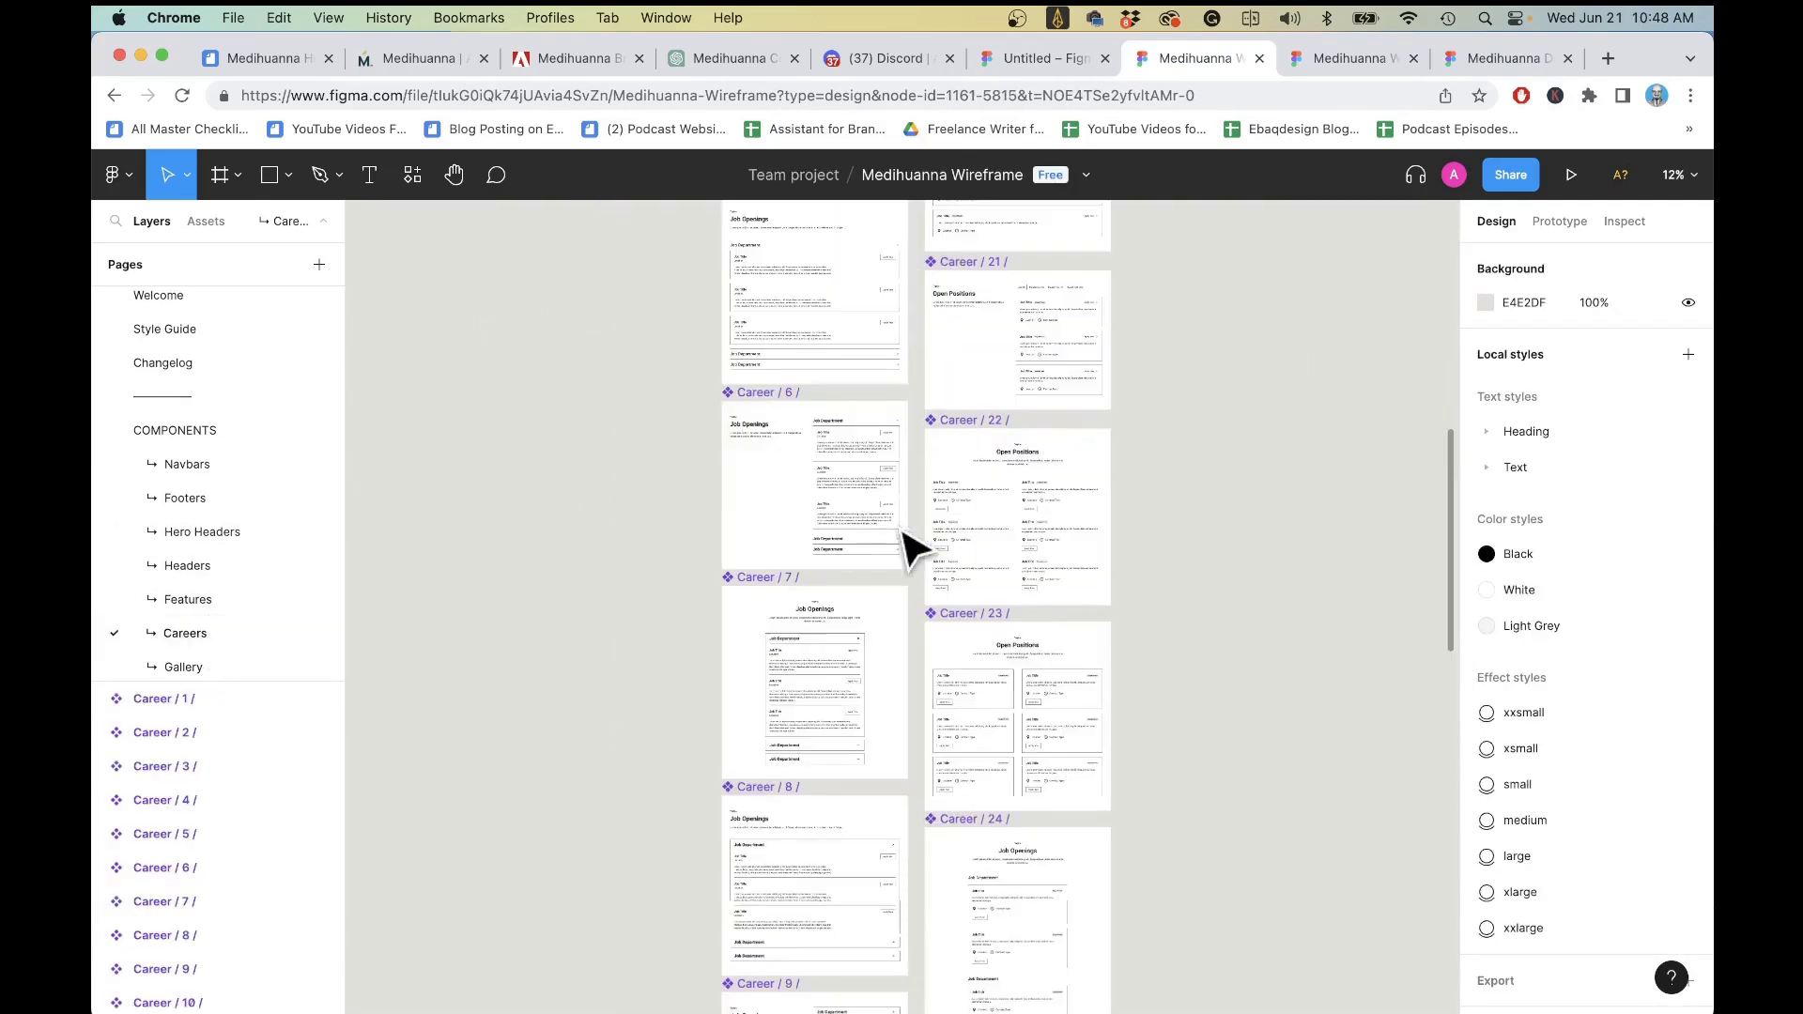
scroll(250, 603, down, 2)
scroll(250, 603, down, 3)
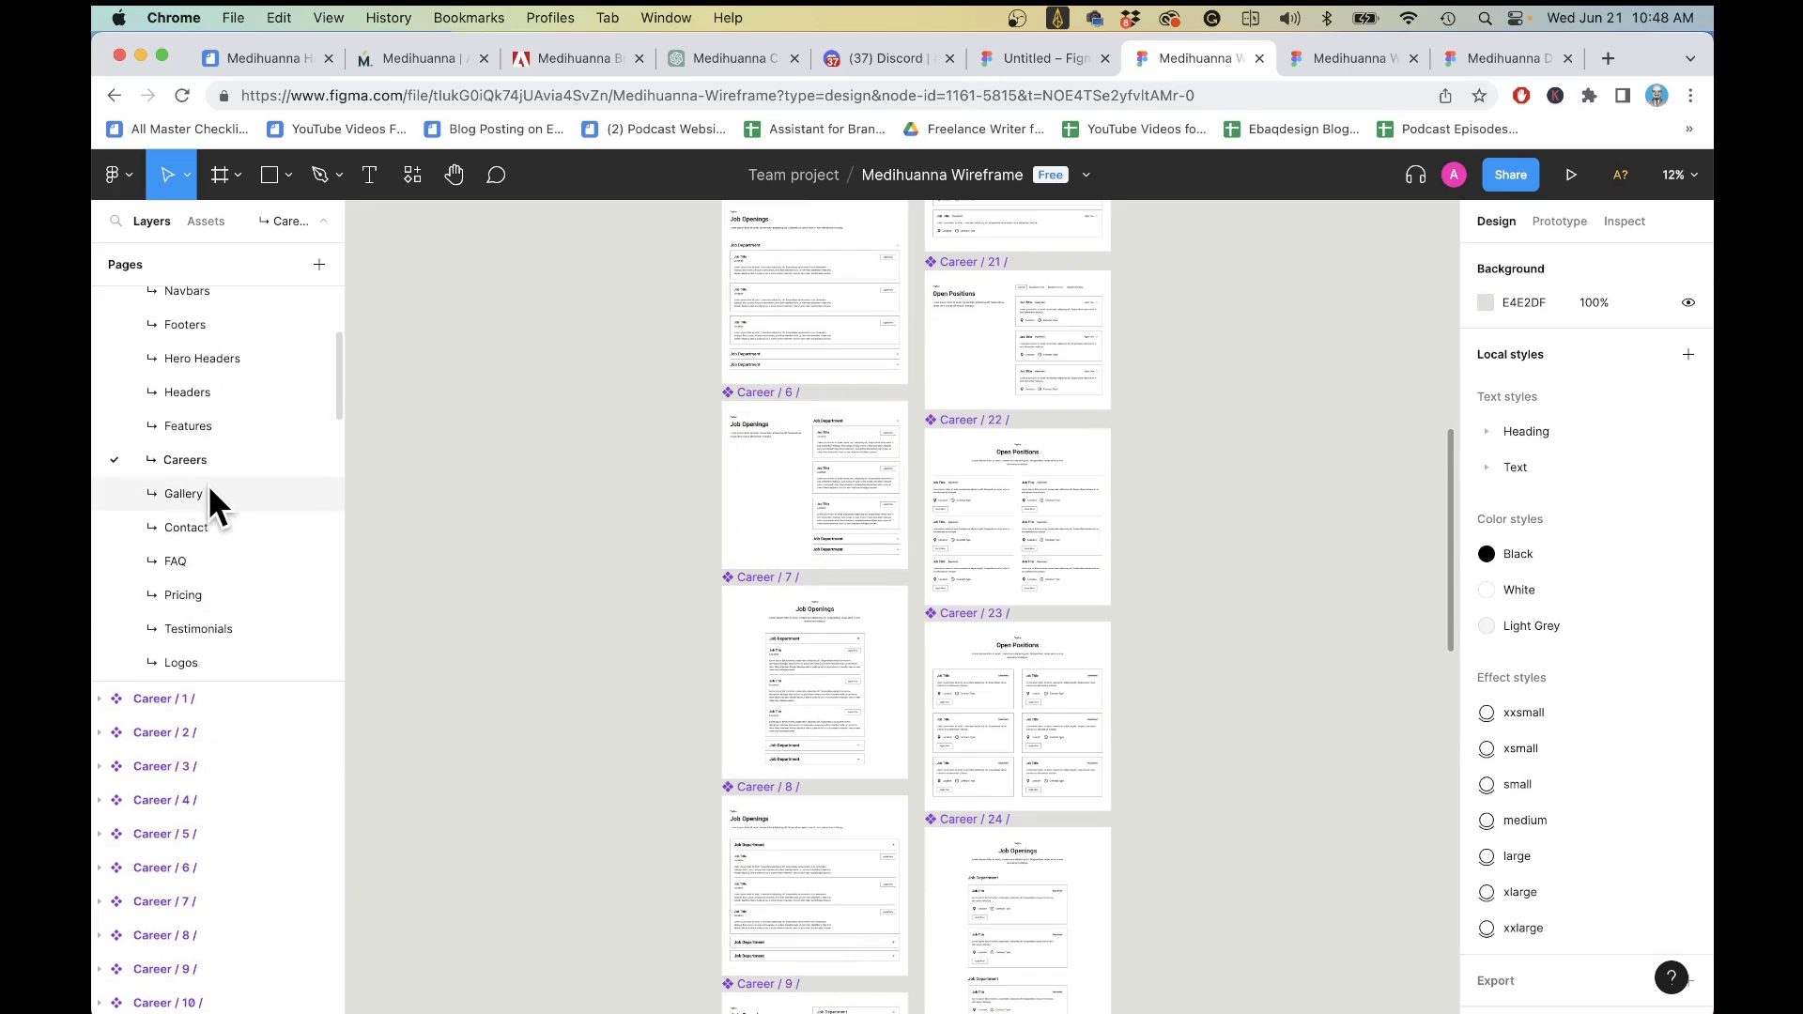
click(207, 483)
scroll(839, 548, up, 2)
scroll(1180, 555, up, 3)
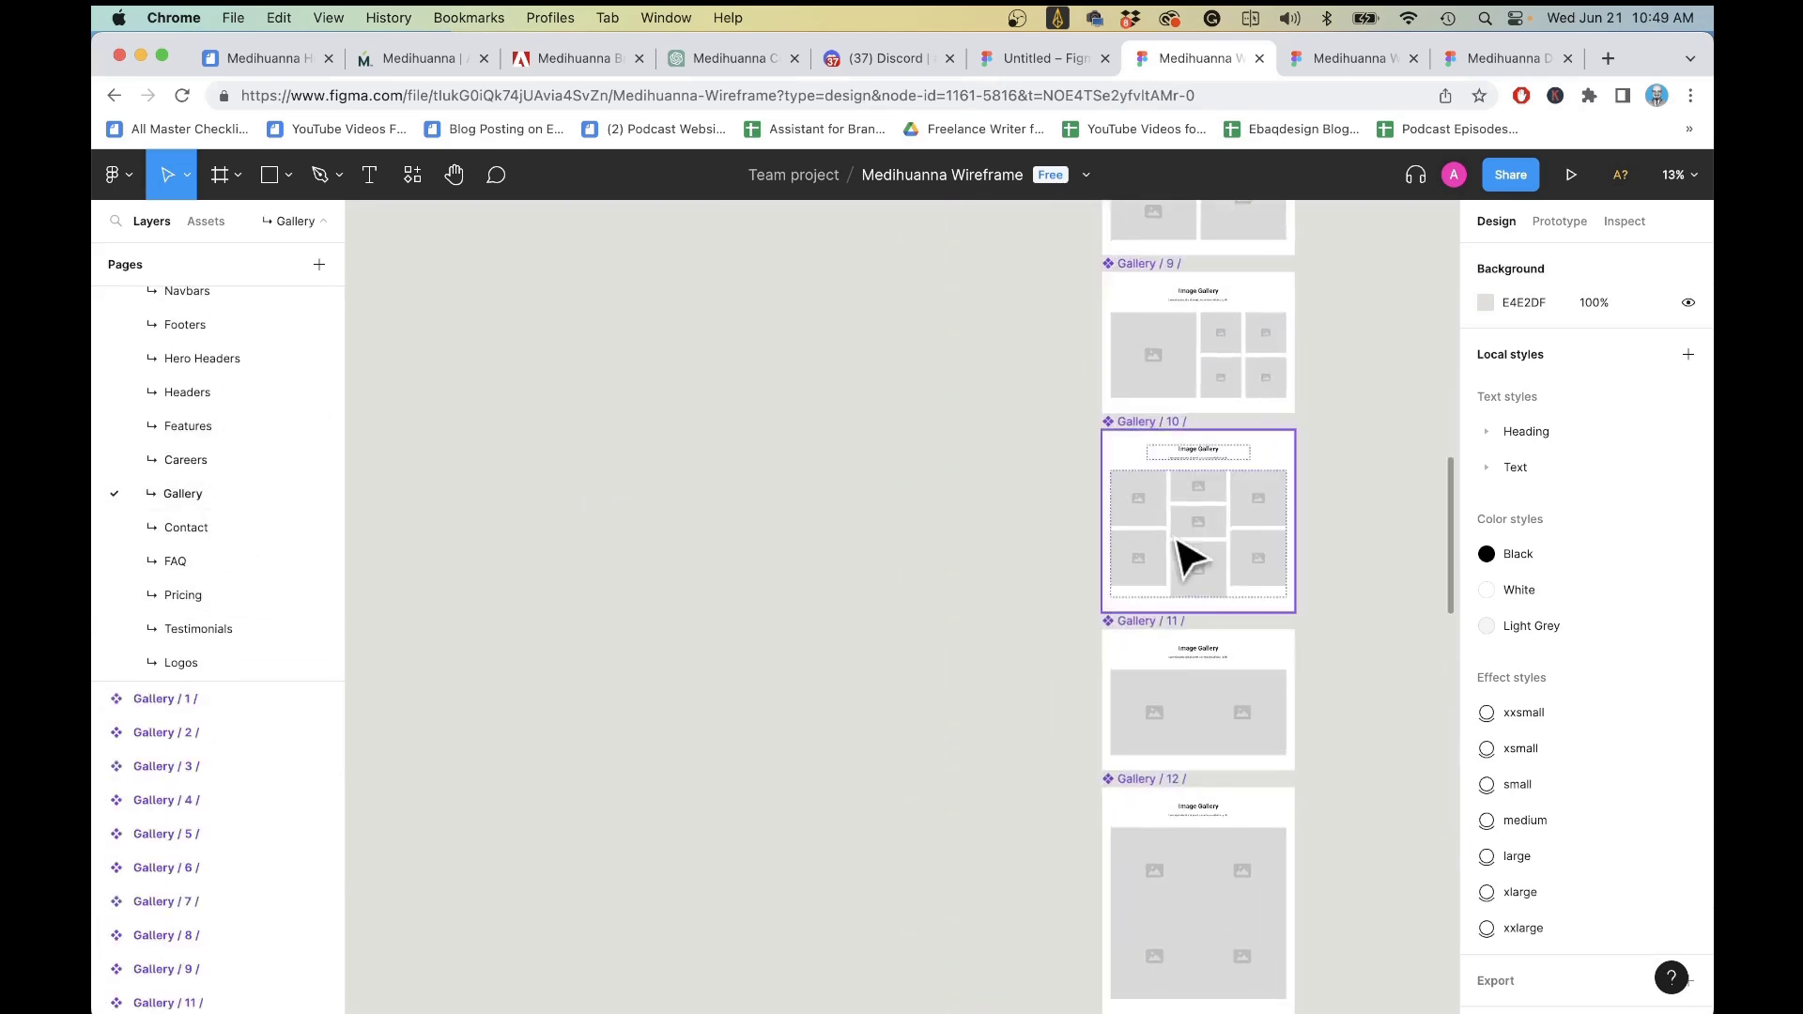
scroll(1179, 555, right, 5)
scroll(632, 535, up, 3)
scroll(628, 540, left, 2)
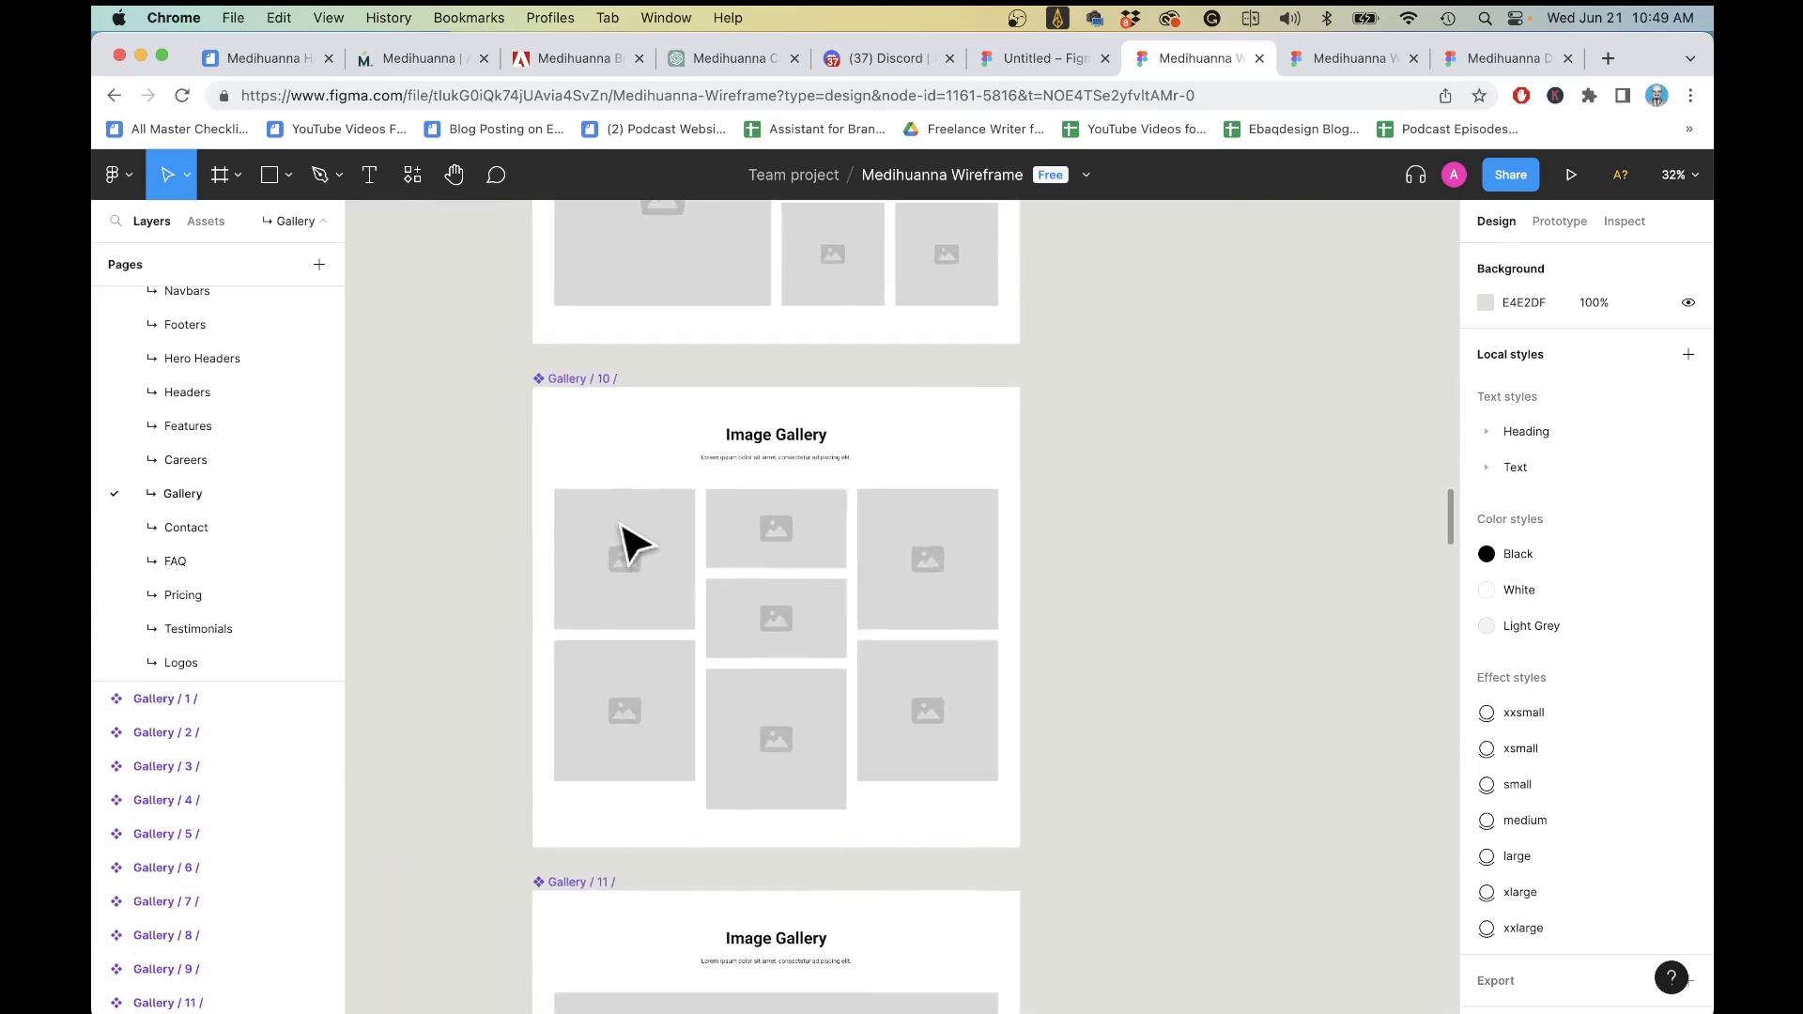
- Browse the Contact component variants
click(186, 527)
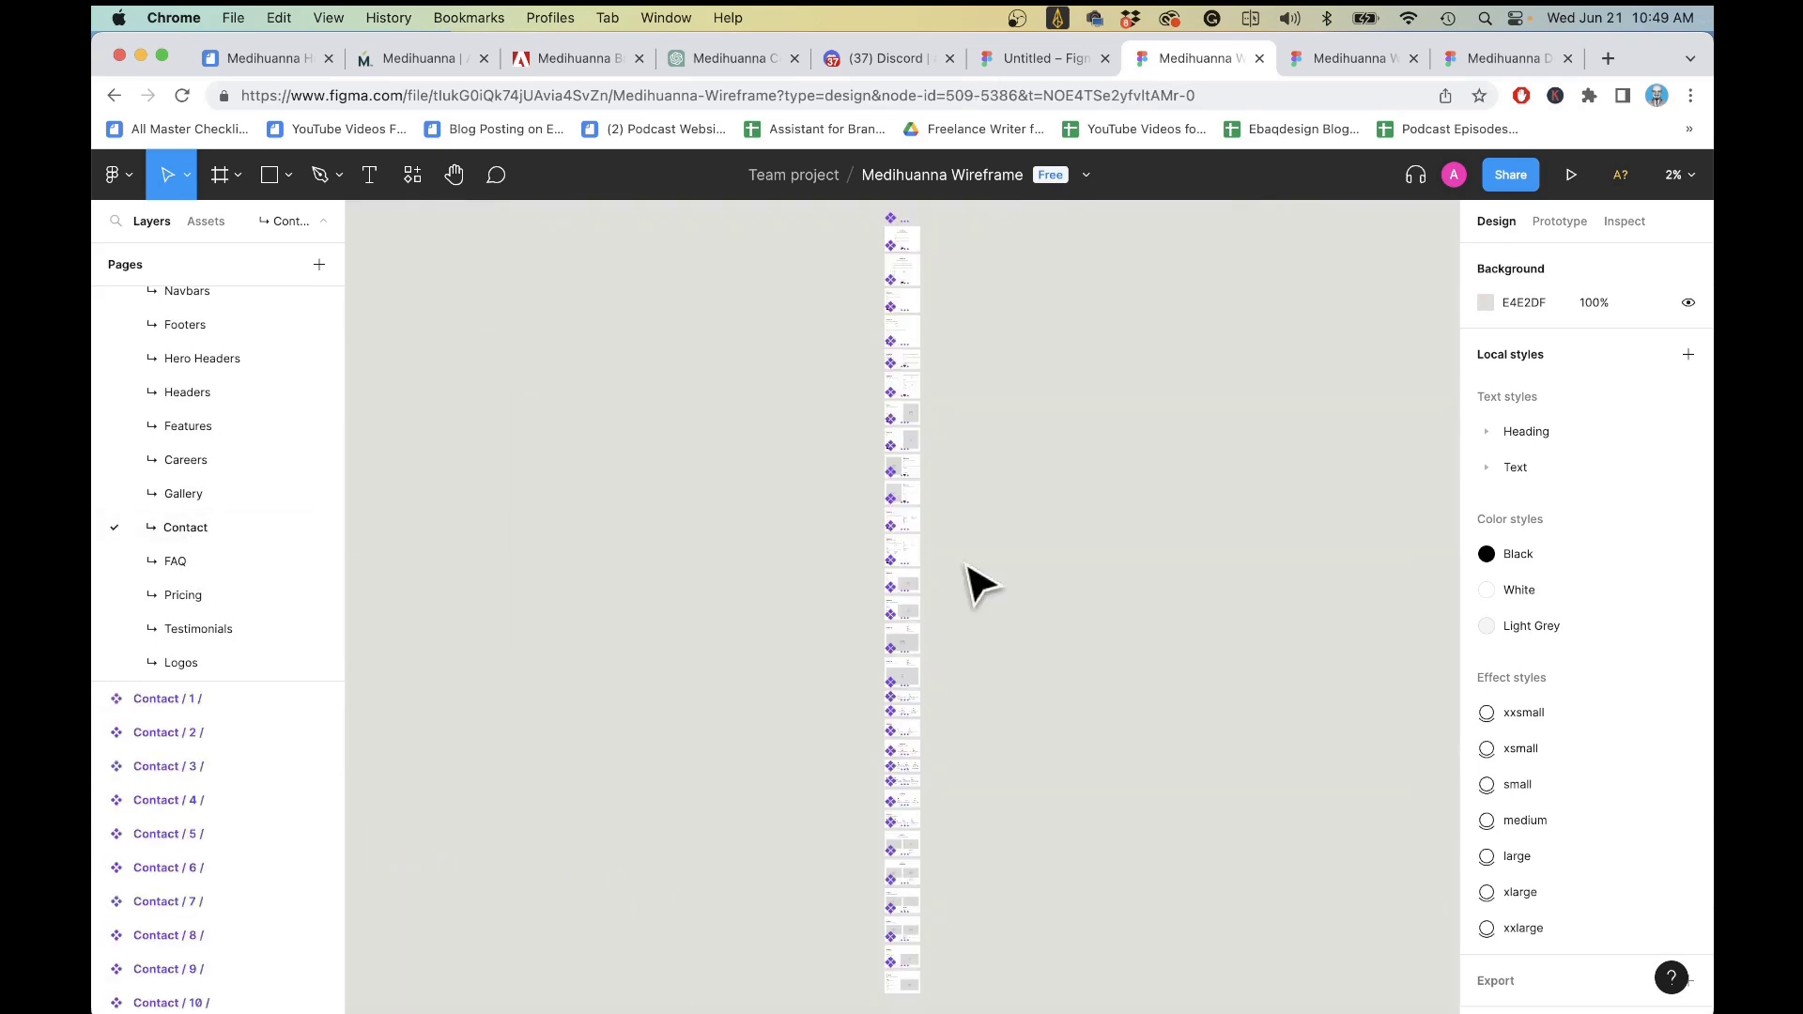
scroll(916, 540, up, 10)
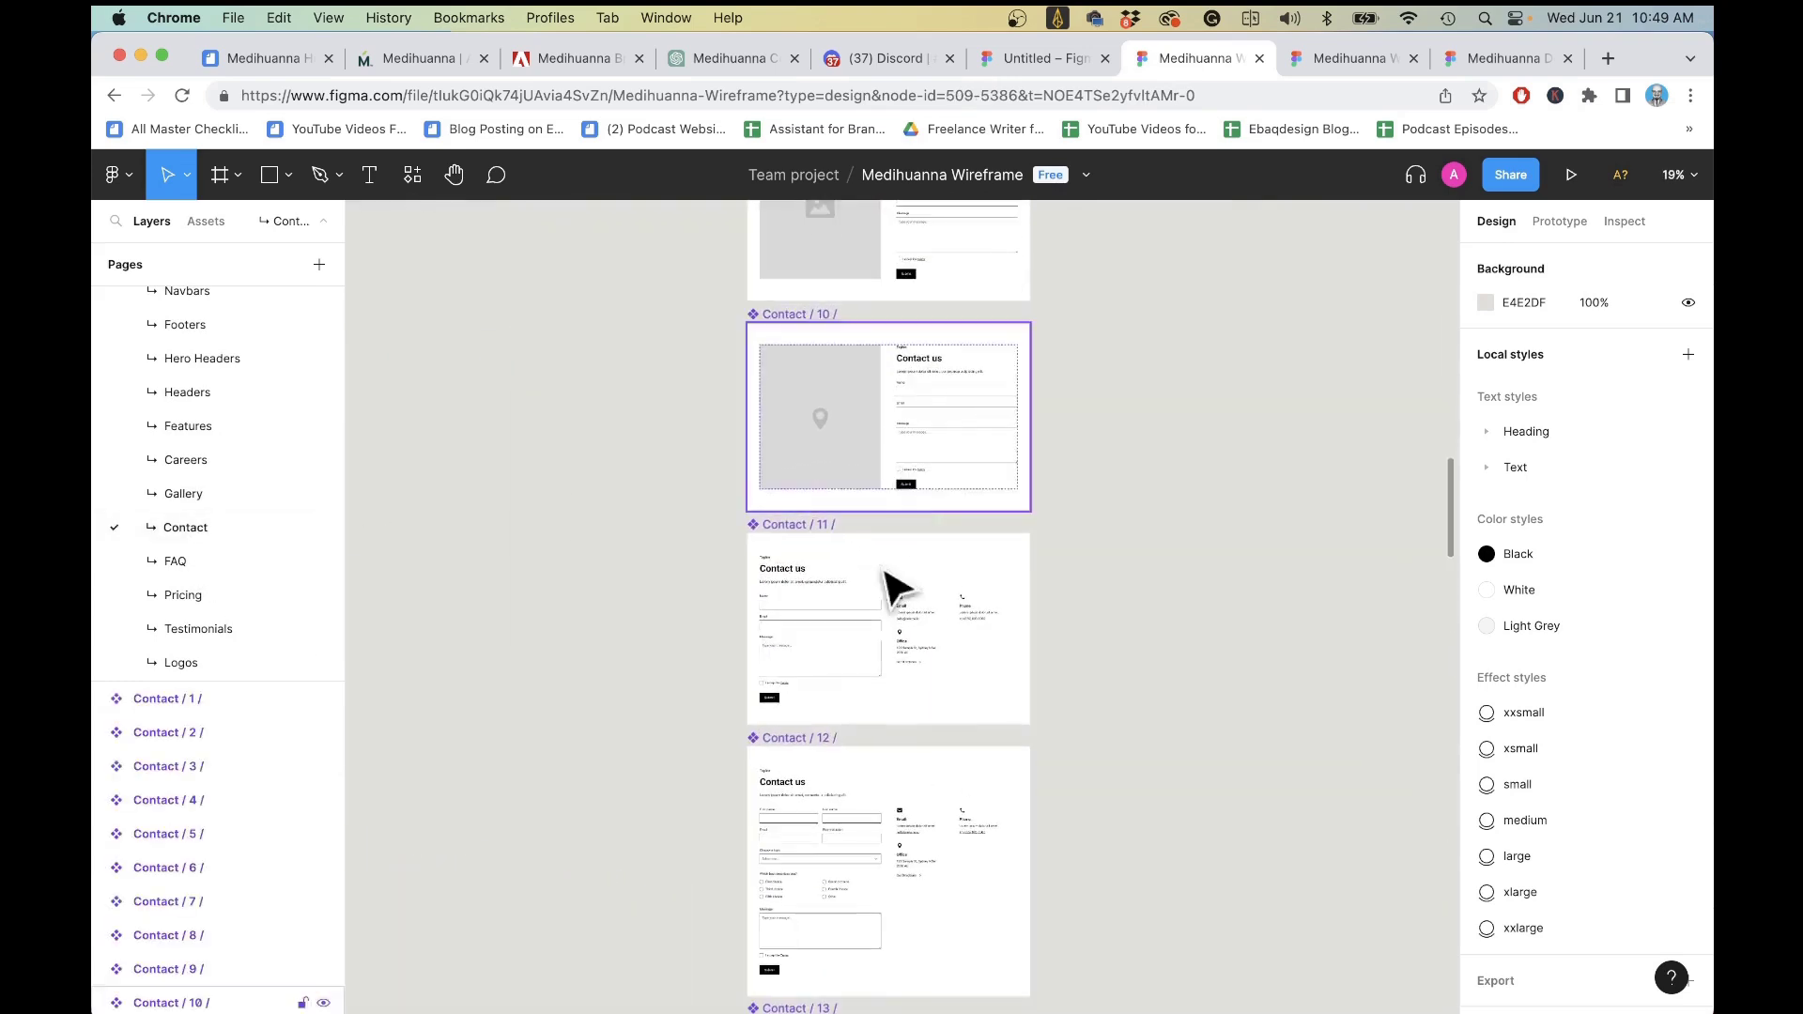
scroll(881, 639, up, 5)
scroll(878, 637, up, 5)
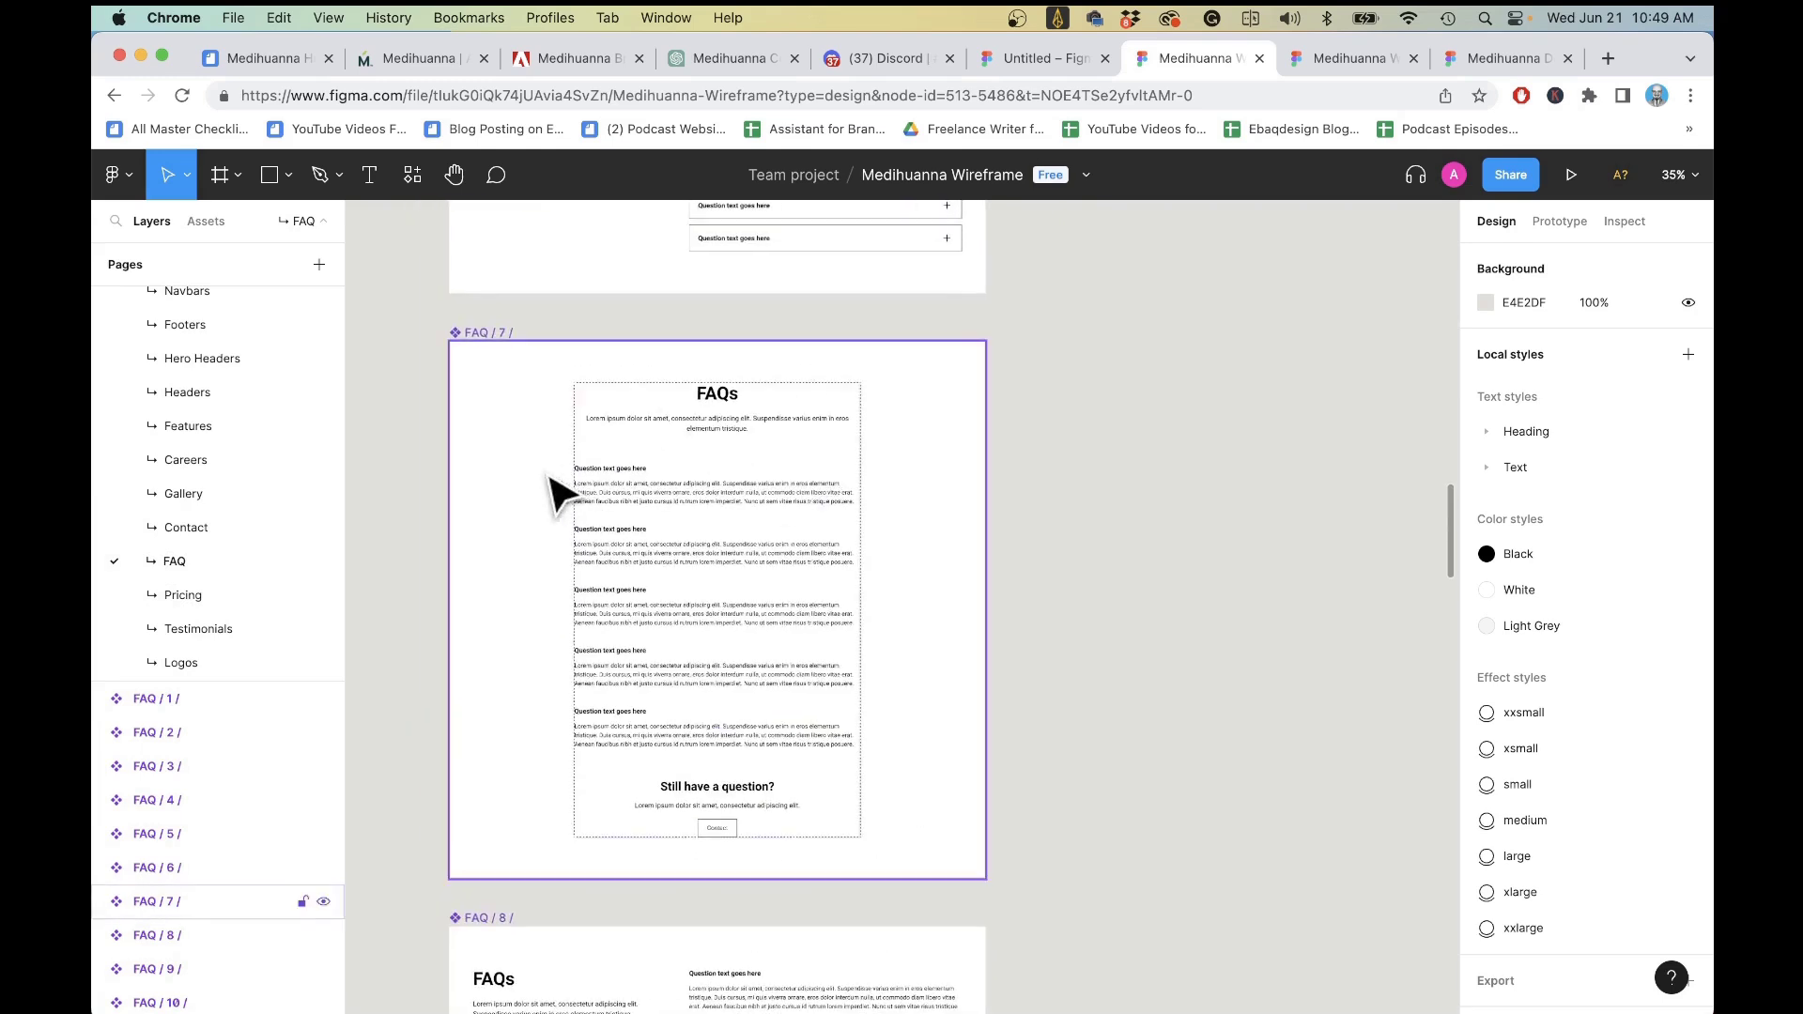
- Skim the redesign brief and open Medihuanna's live website
key(super+1)
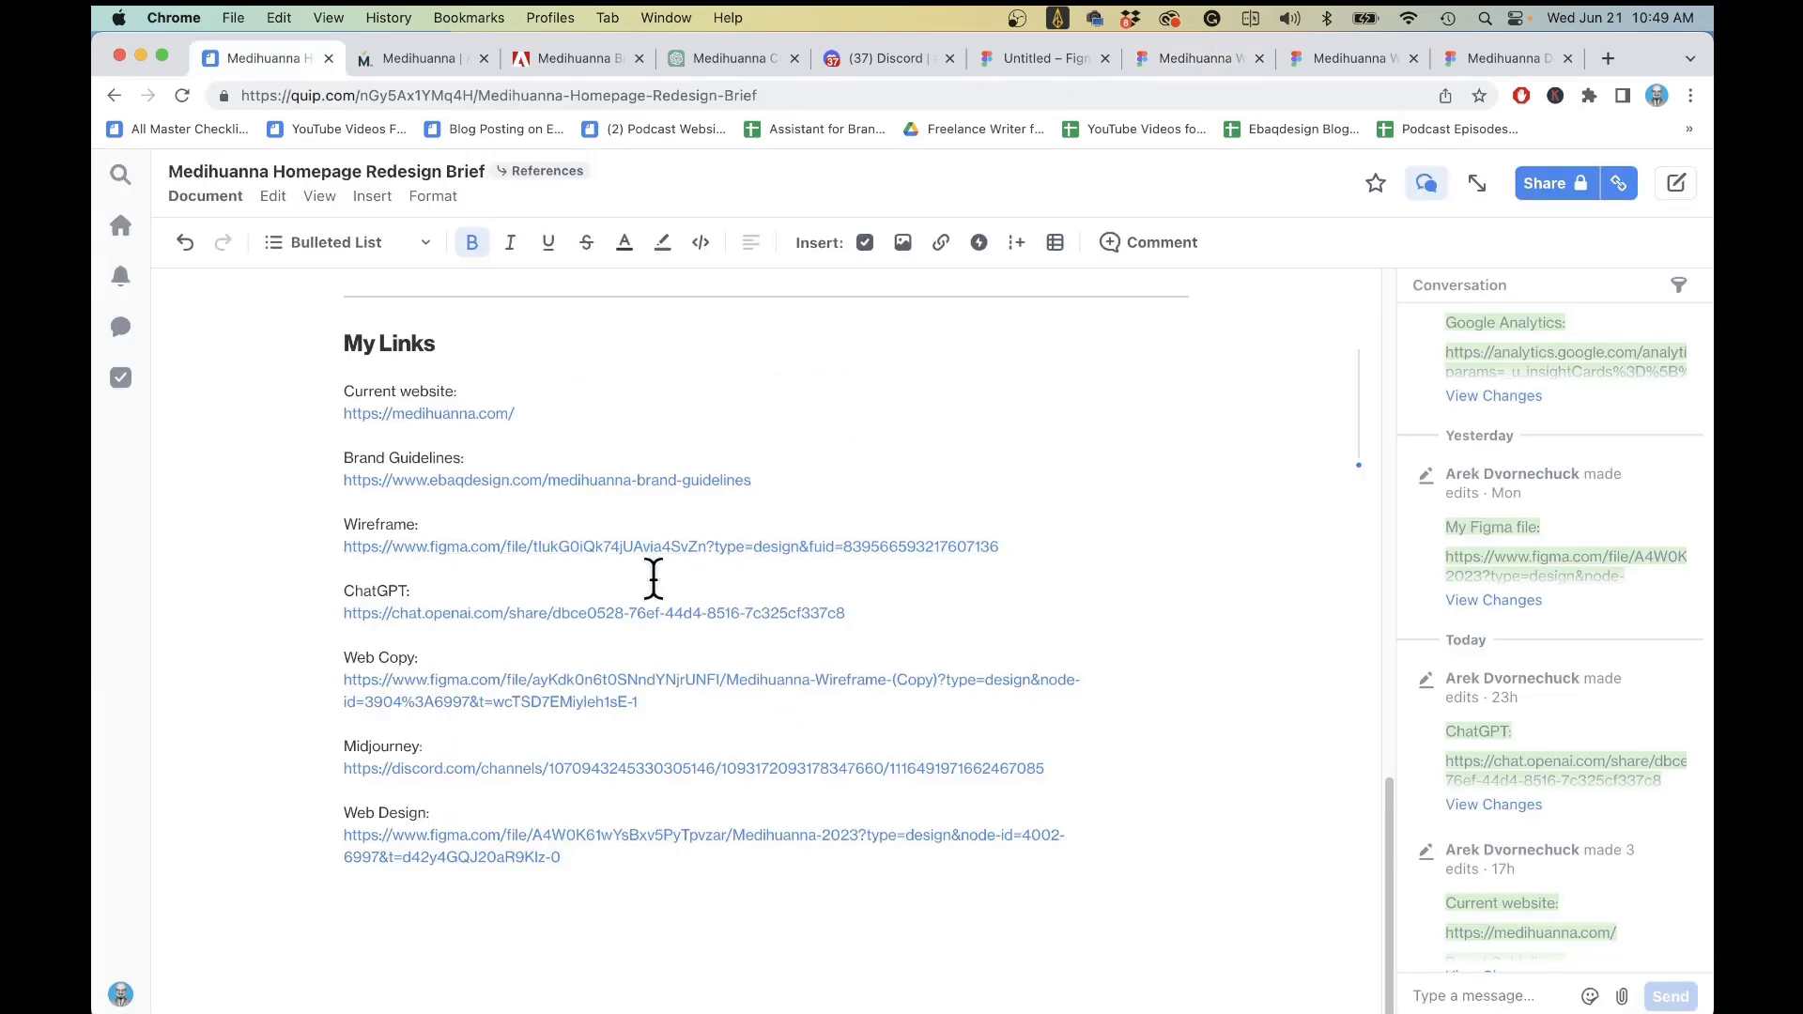
scroll(652, 563, up, 15)
scroll(489, 497, down, 2)
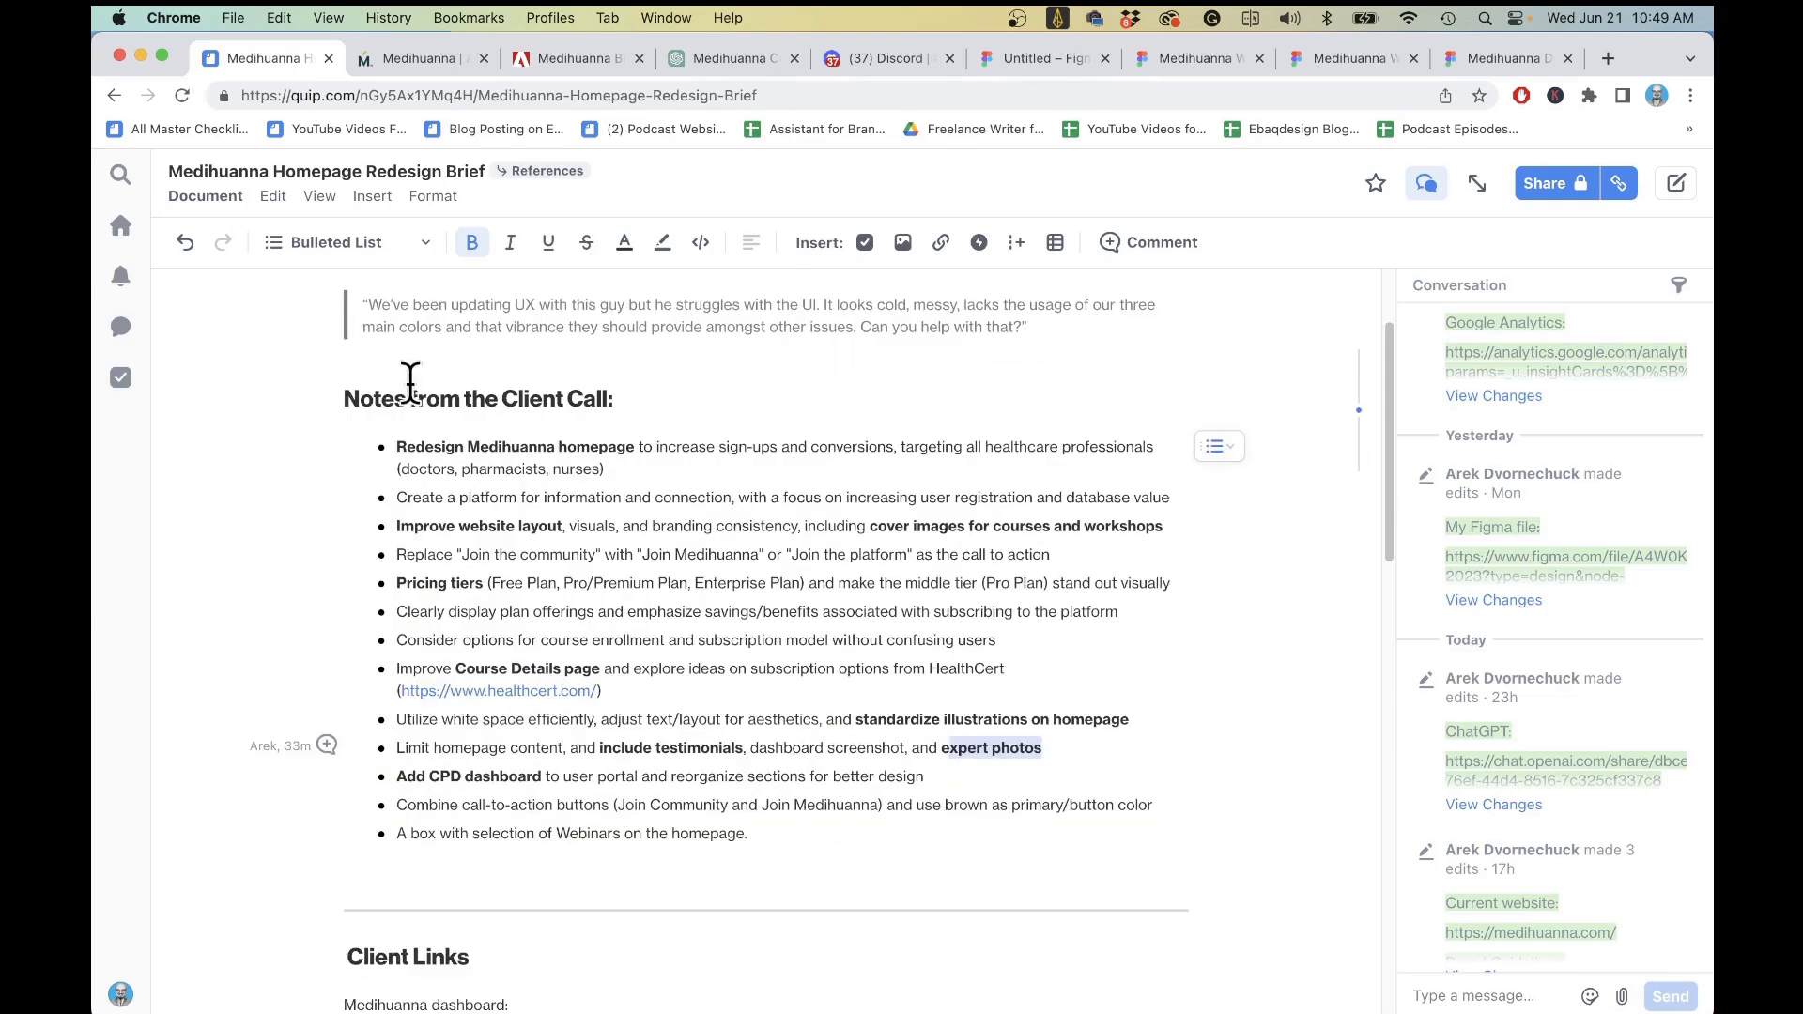
click(442, 64)
- Scroll medihuanna.com past the founder and courses sections, then return to the Figma tab
scroll(725, 531, down, 15)
scroll(725, 527, down, 10)
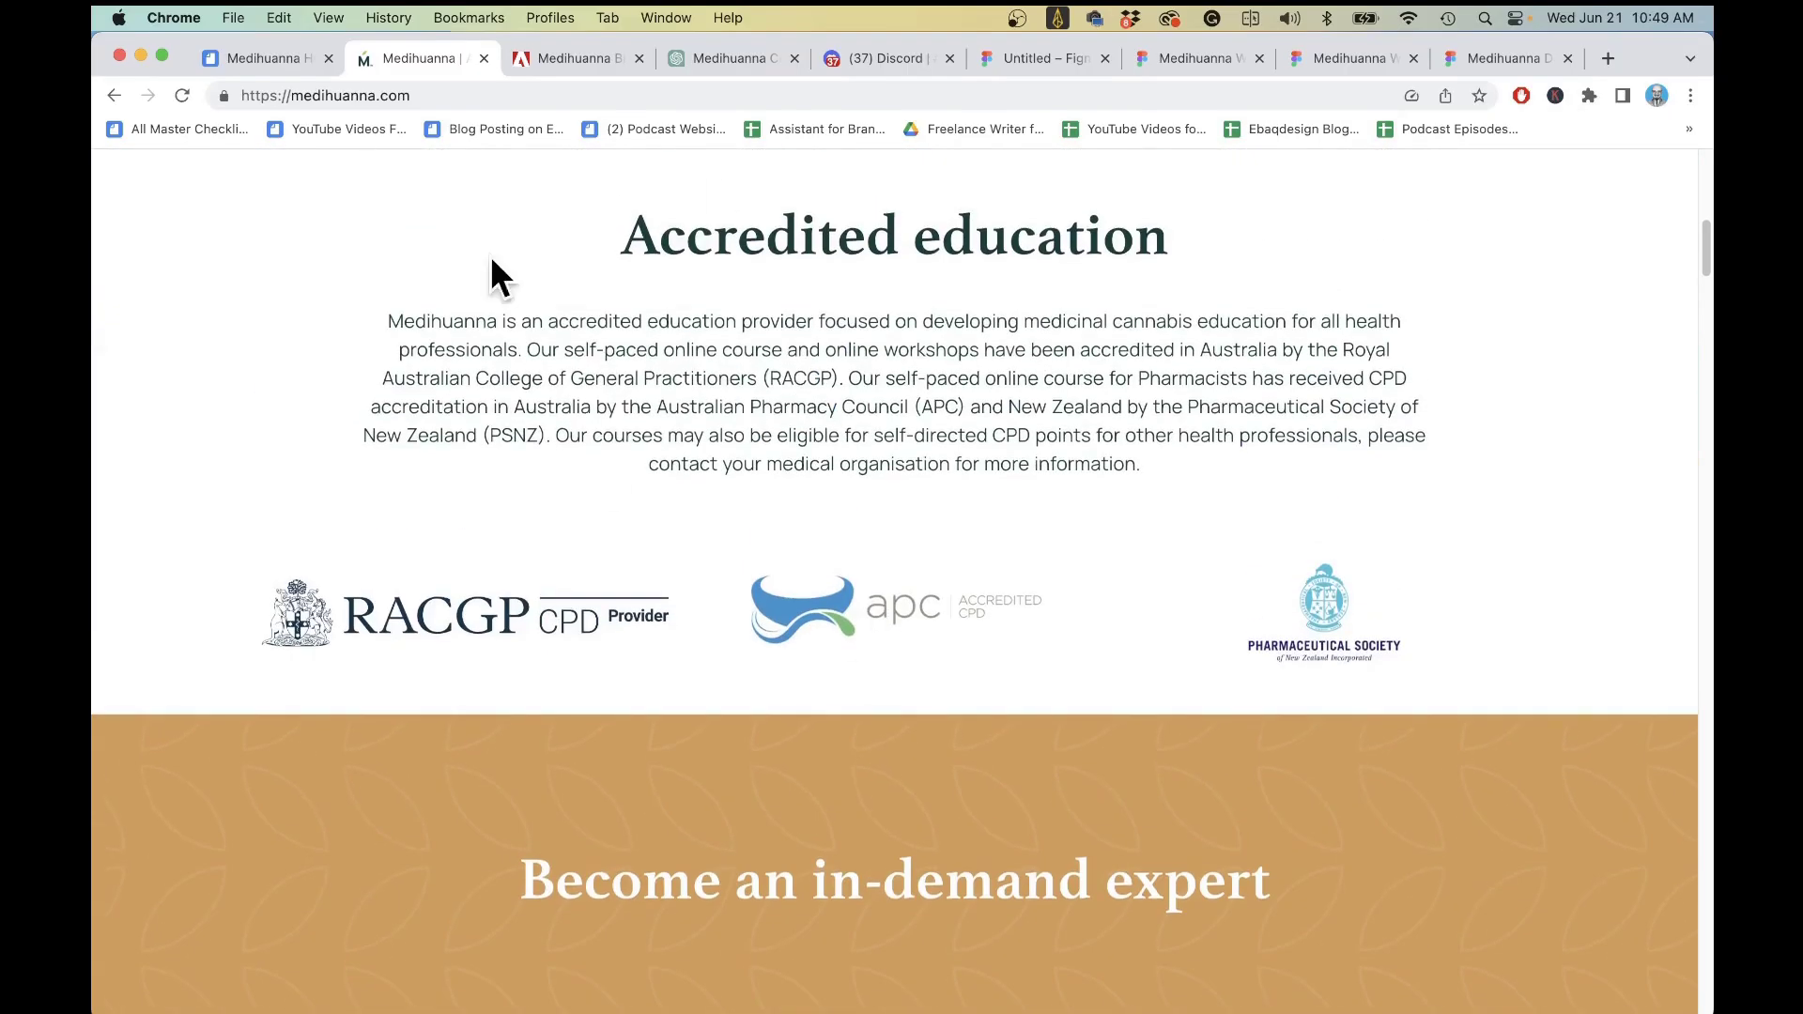
scroll(989, 505, down, 10)
scroll(1058, 670, down, 10)
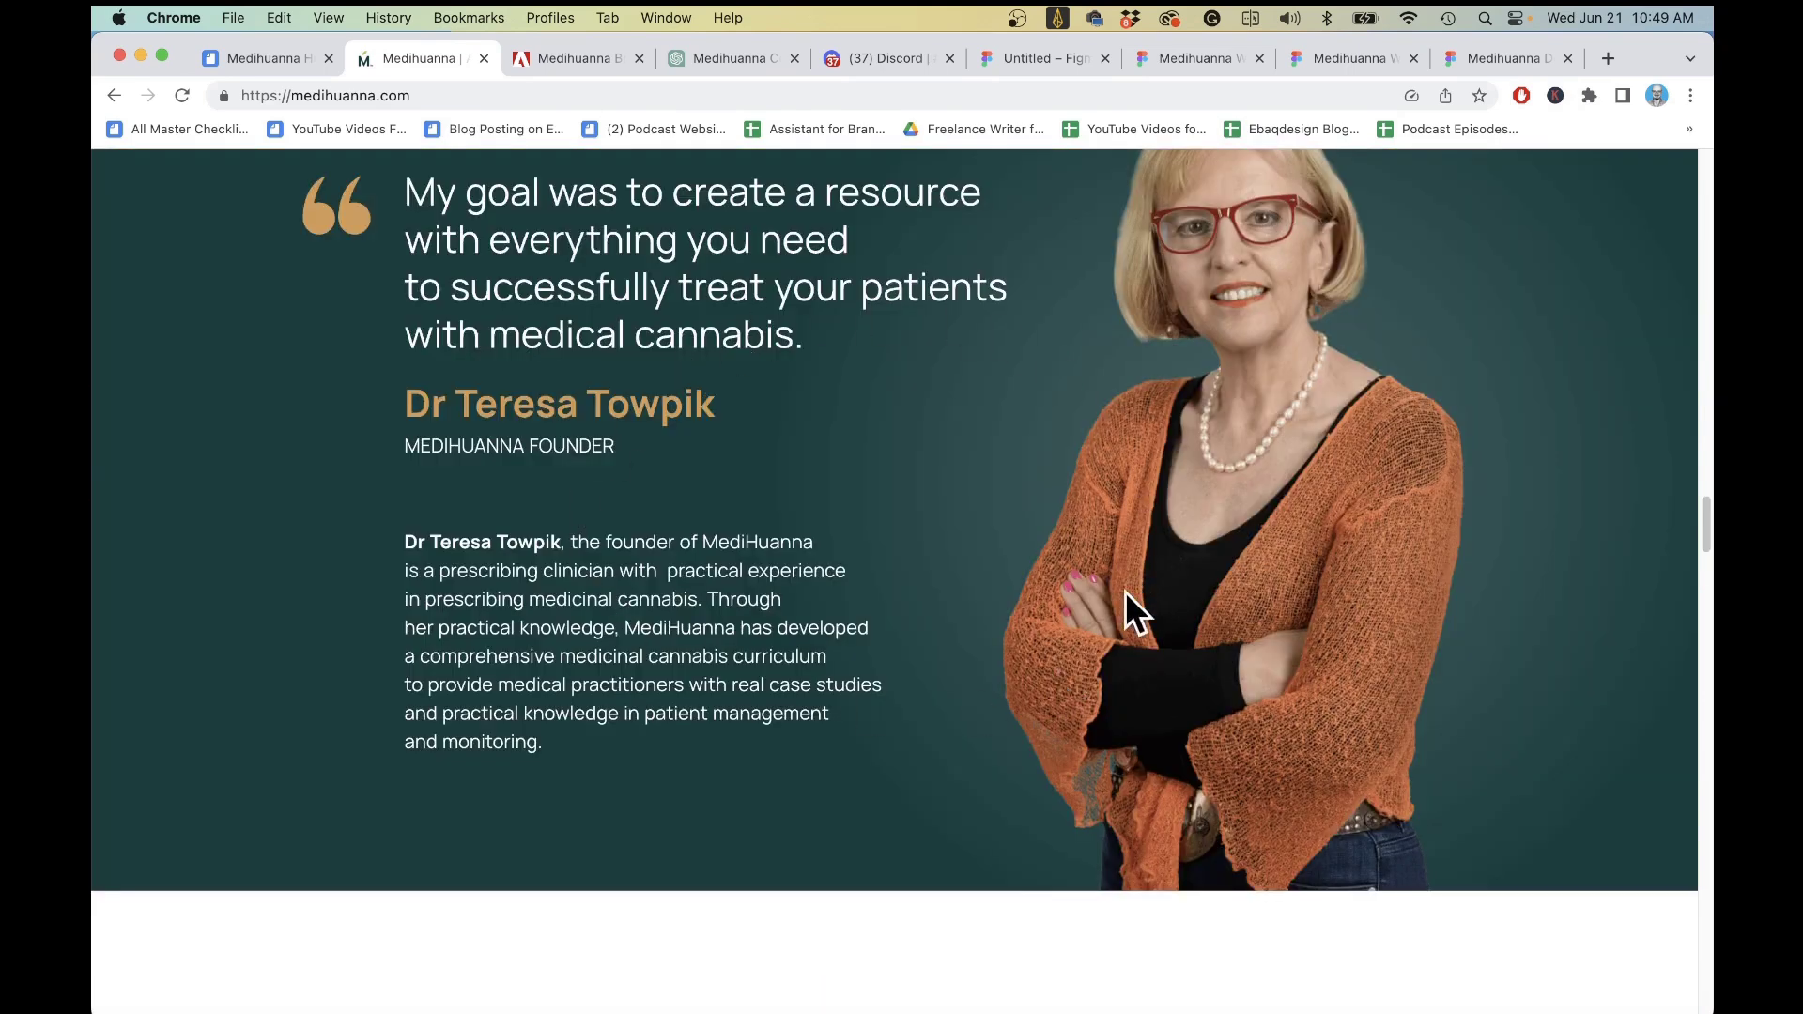
scroll(1084, 678, down, 10)
scroll(1083, 679, down, 3)
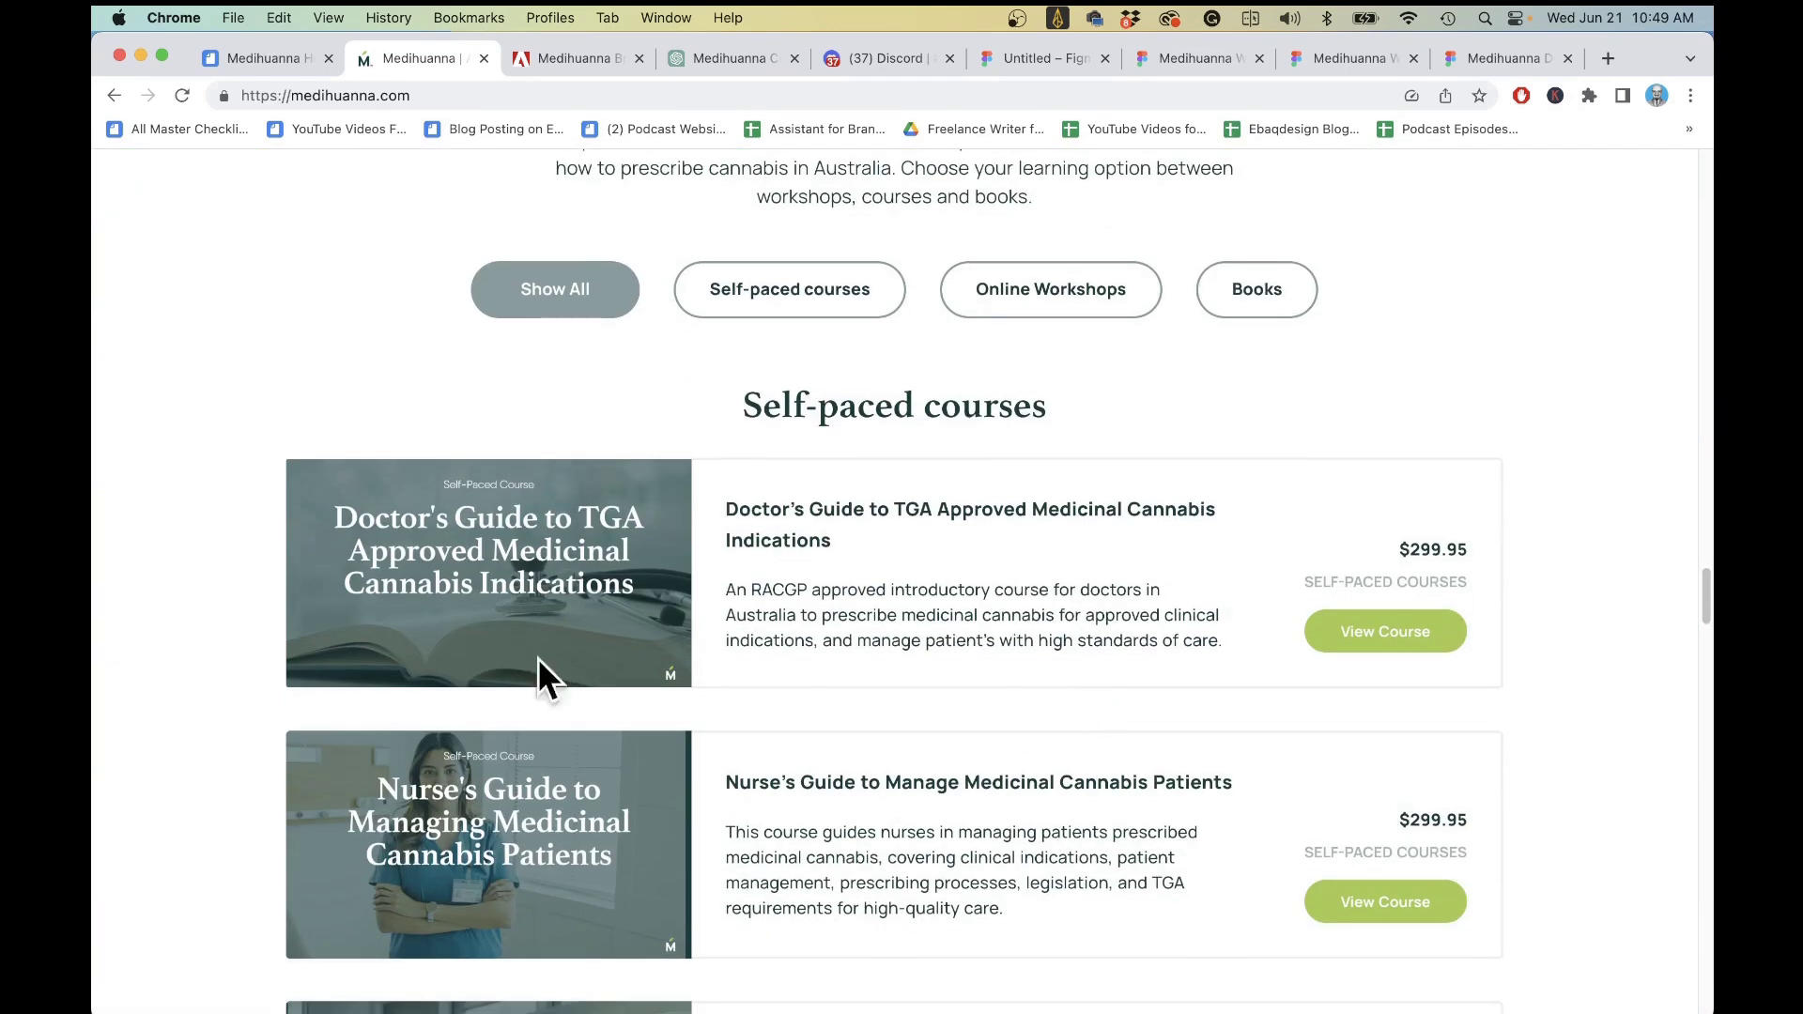
scroll(899, 875, down, 1)
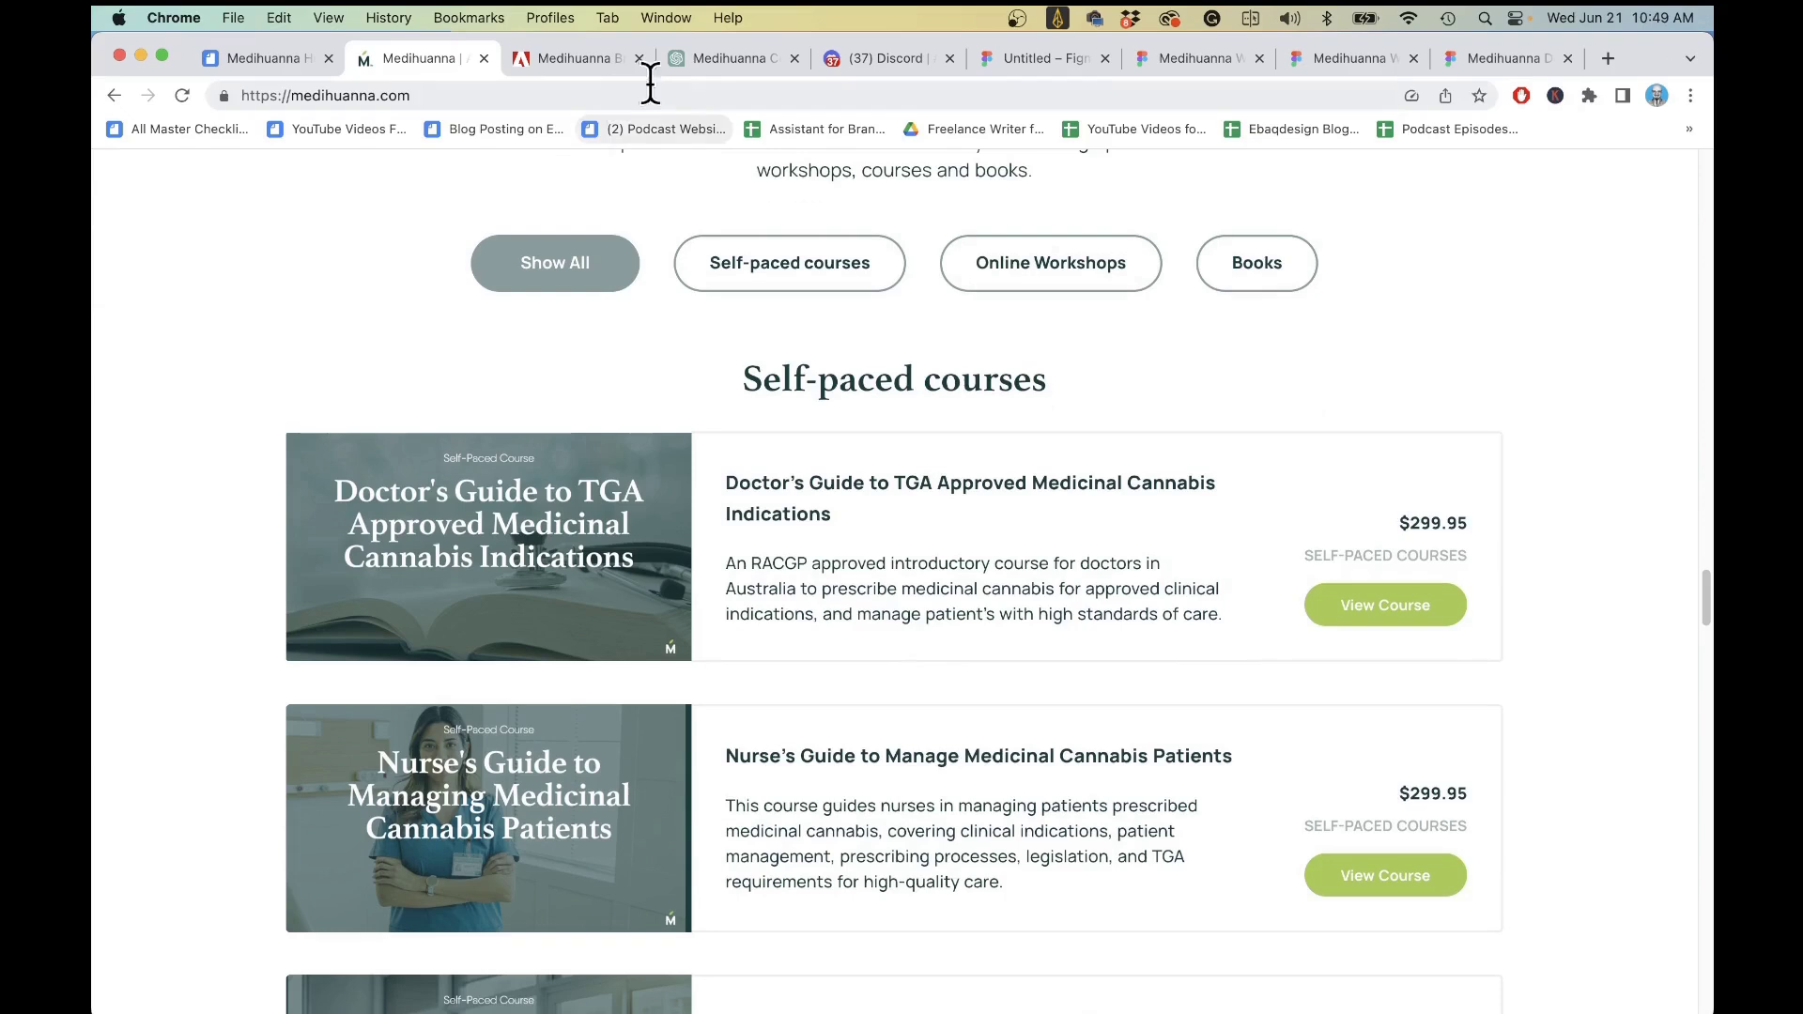
click(998, 56)
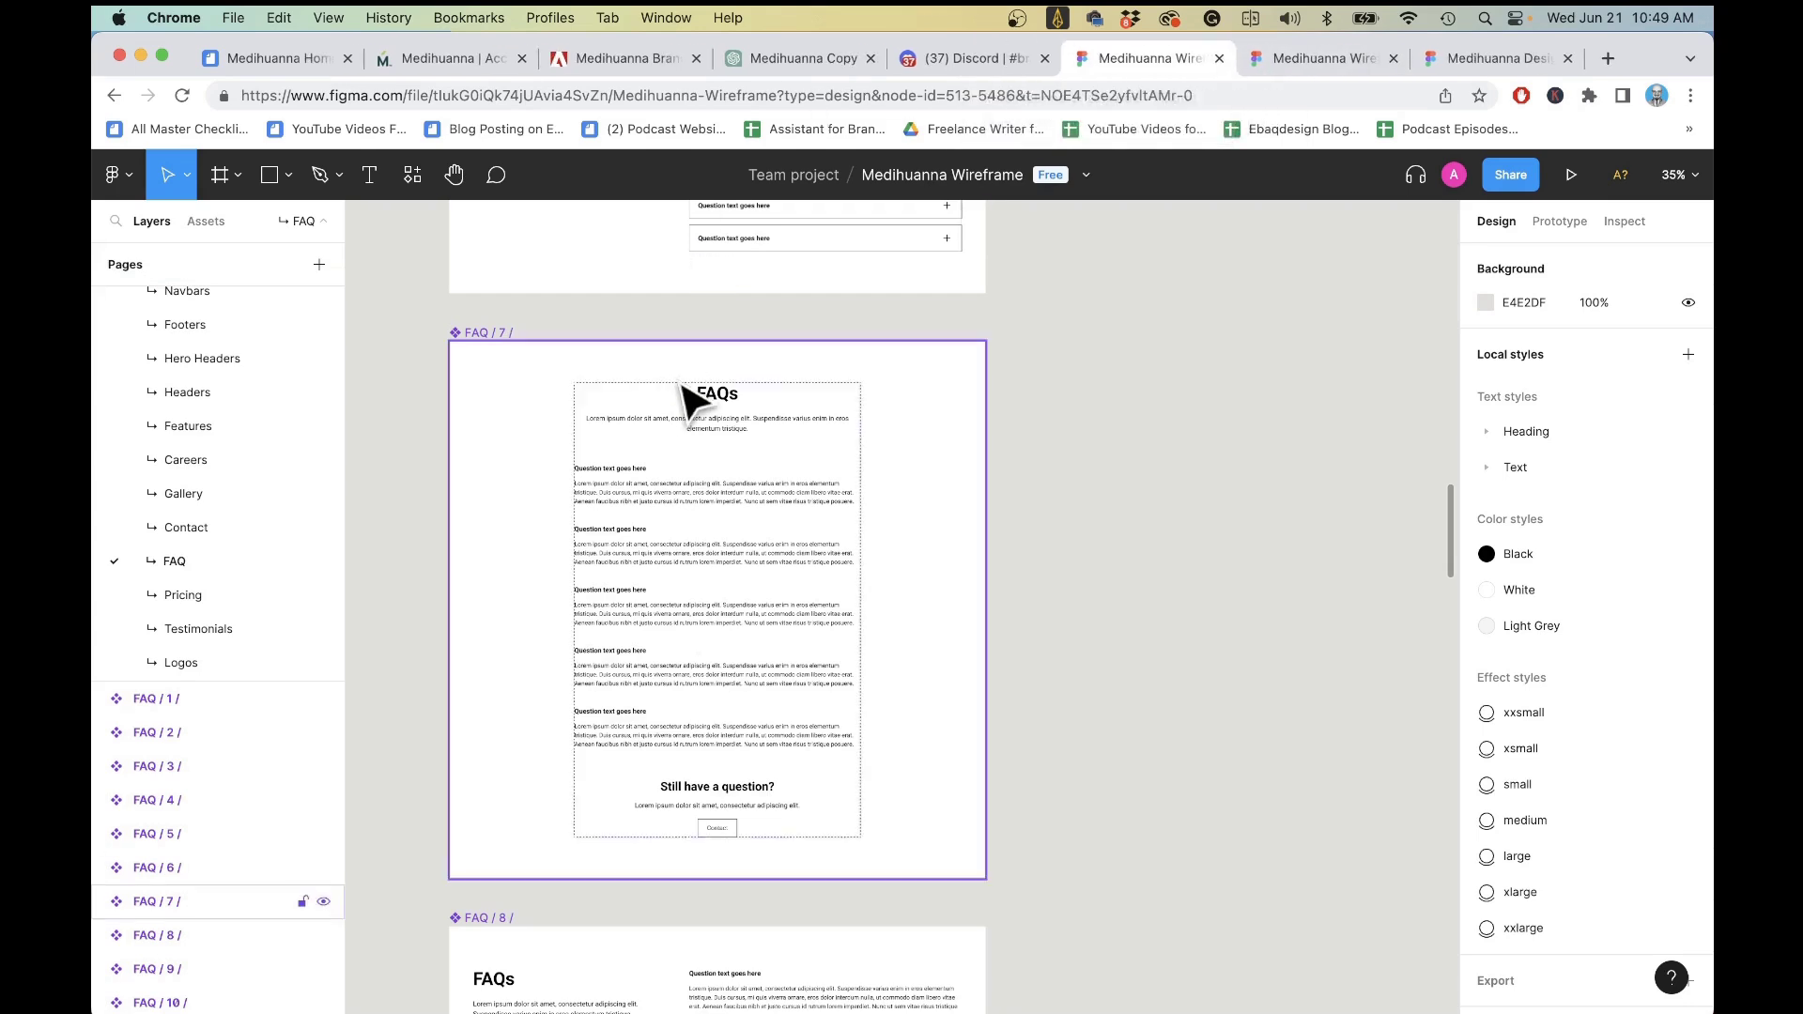
- Select the Header / 1 frame on Hero Headers, then open the wireframe's Homepage page
scroll(201, 411, up, 2)
scroll(615, 460, up, 1)
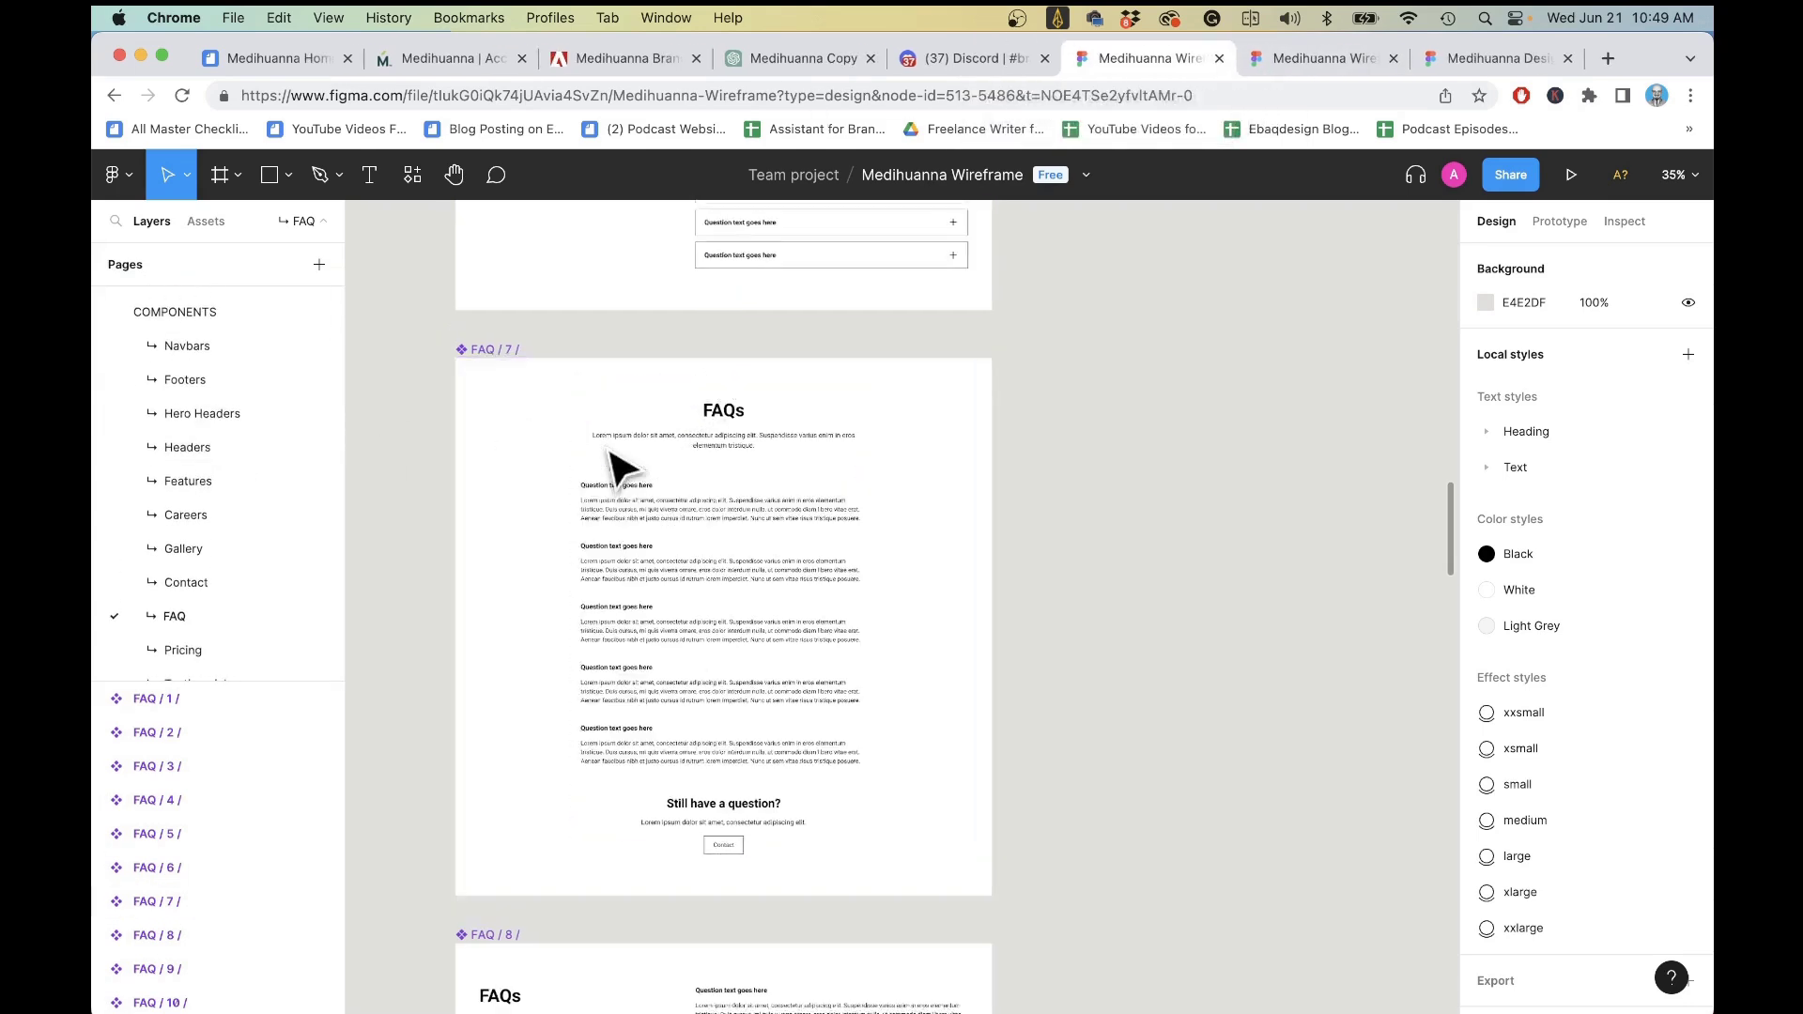
scroll(615, 460, up, 10)
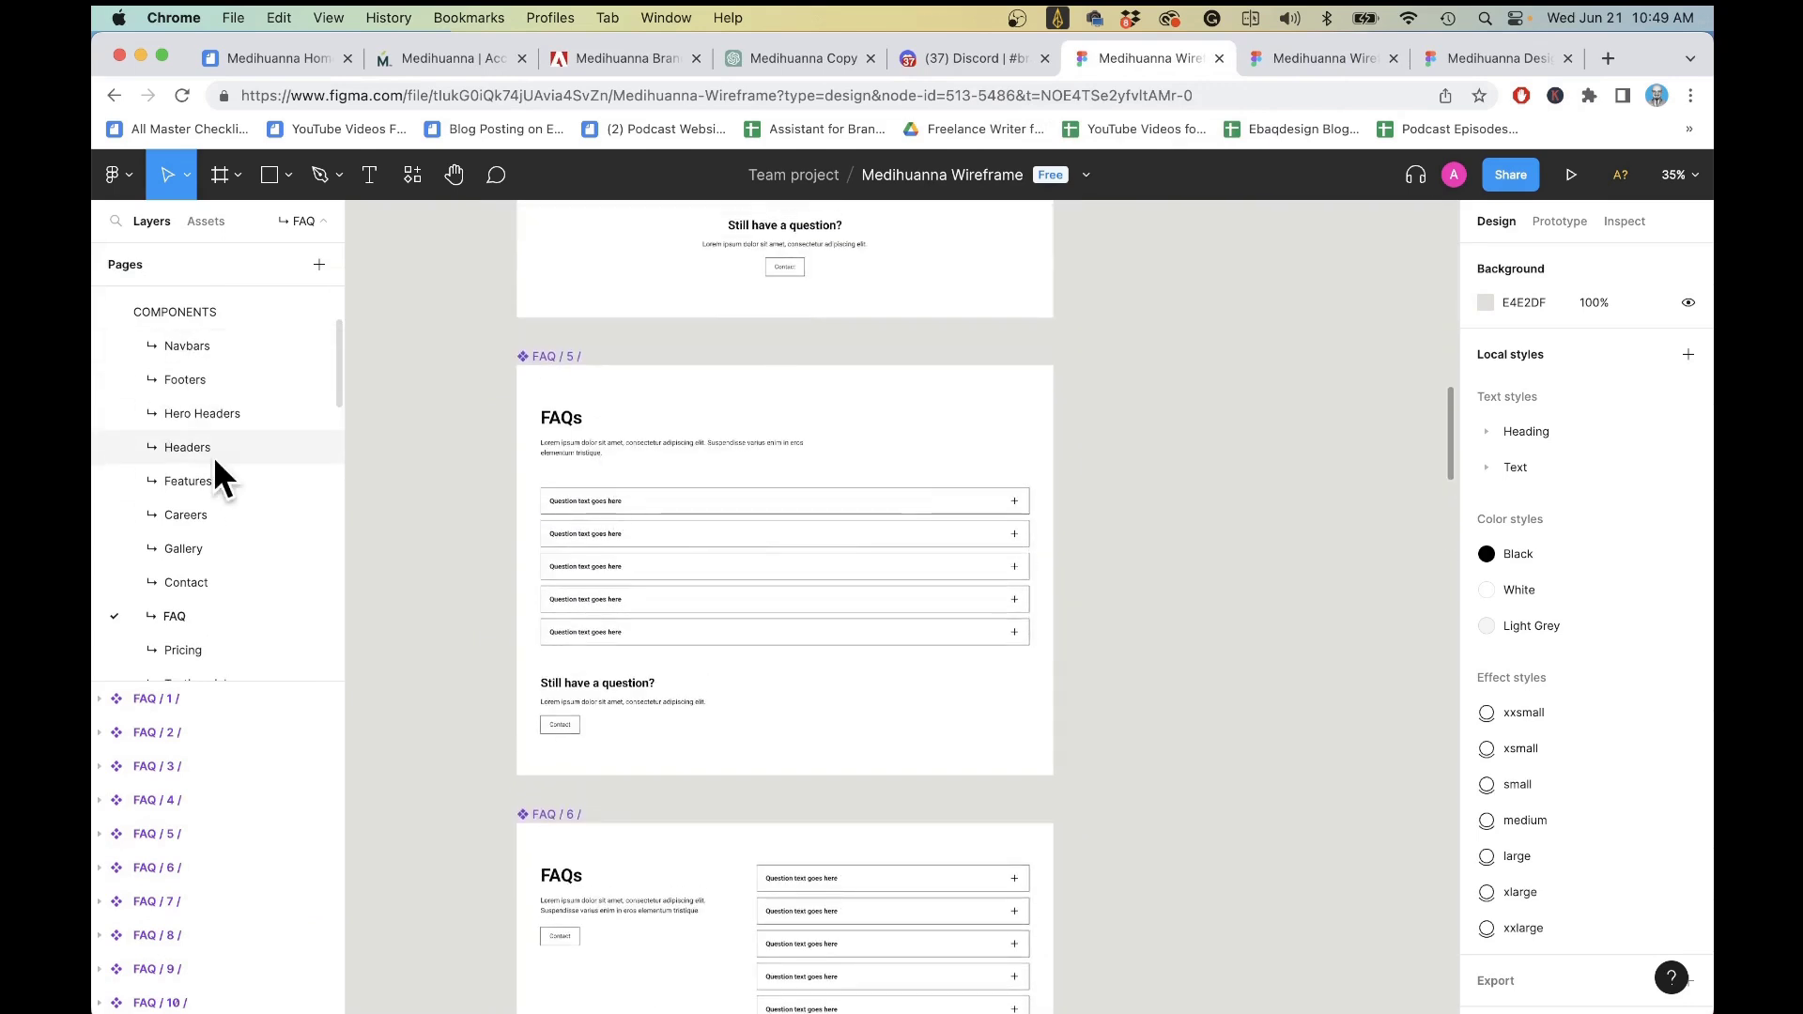
click(201, 413)
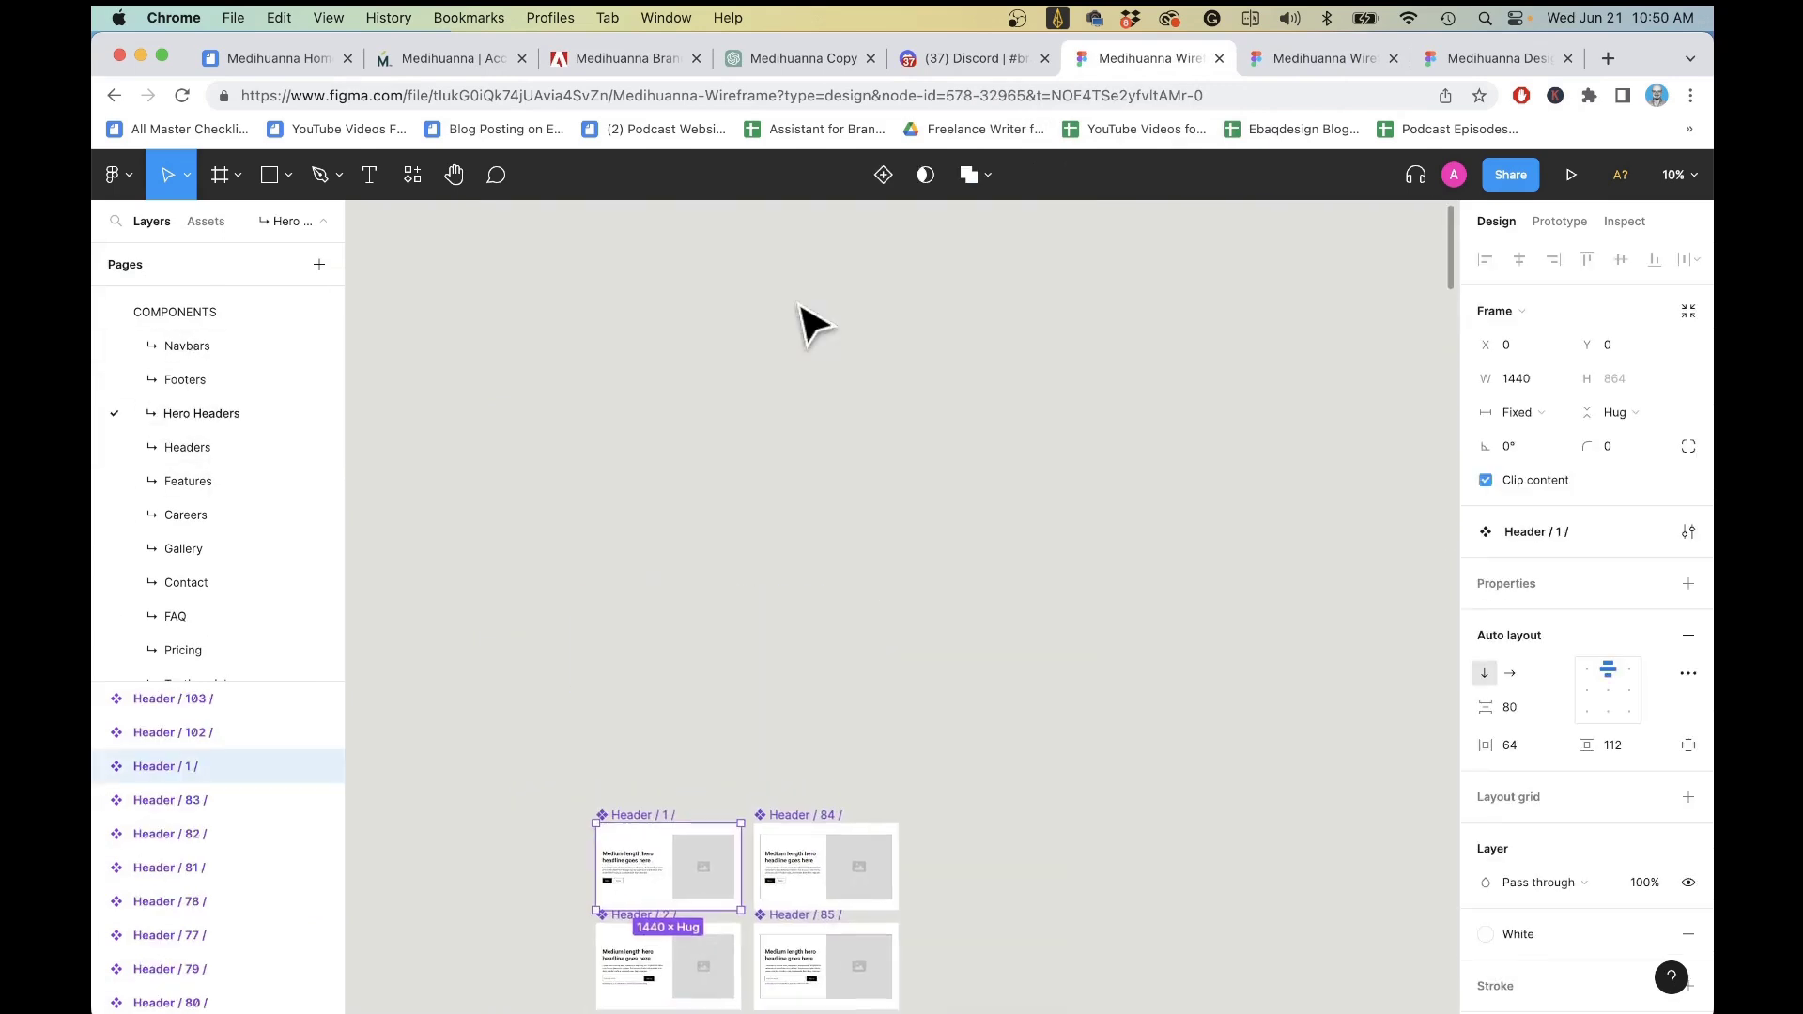
click(672, 564)
click(686, 608)
scroll(688, 619, down, 3)
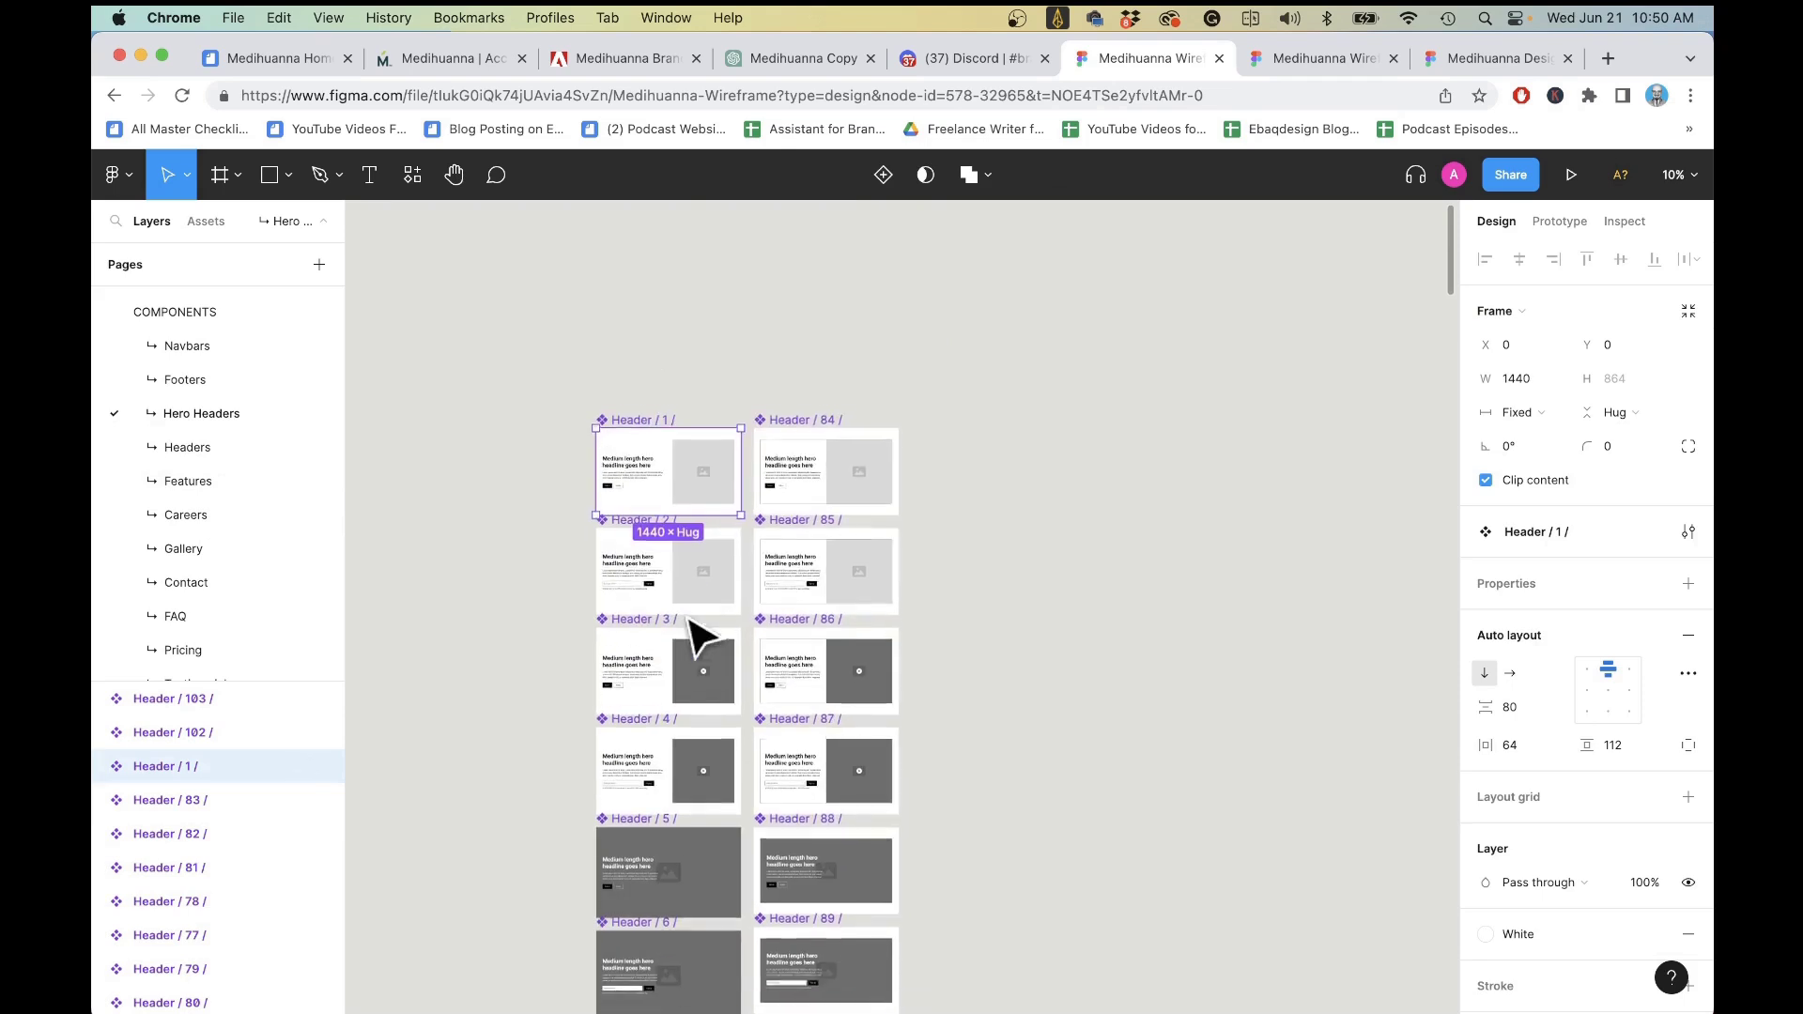
scroll(695, 625, up, 5)
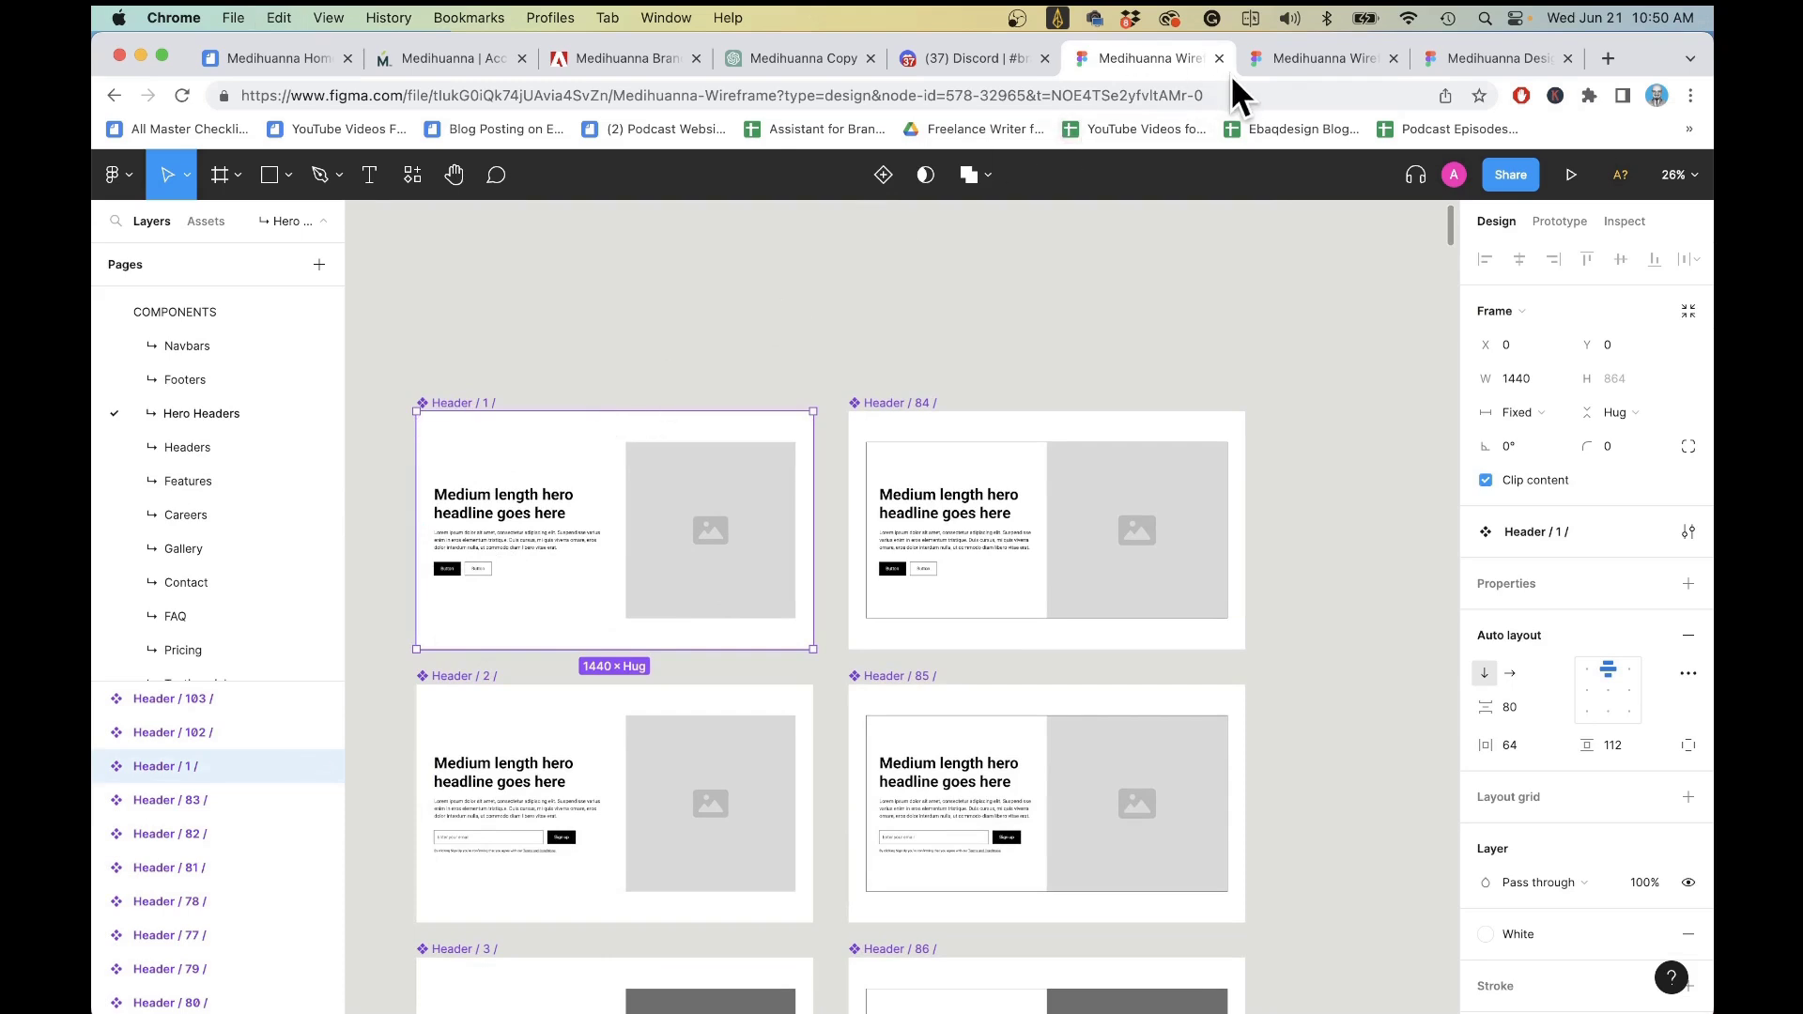
scroll(244, 441, up, 3)
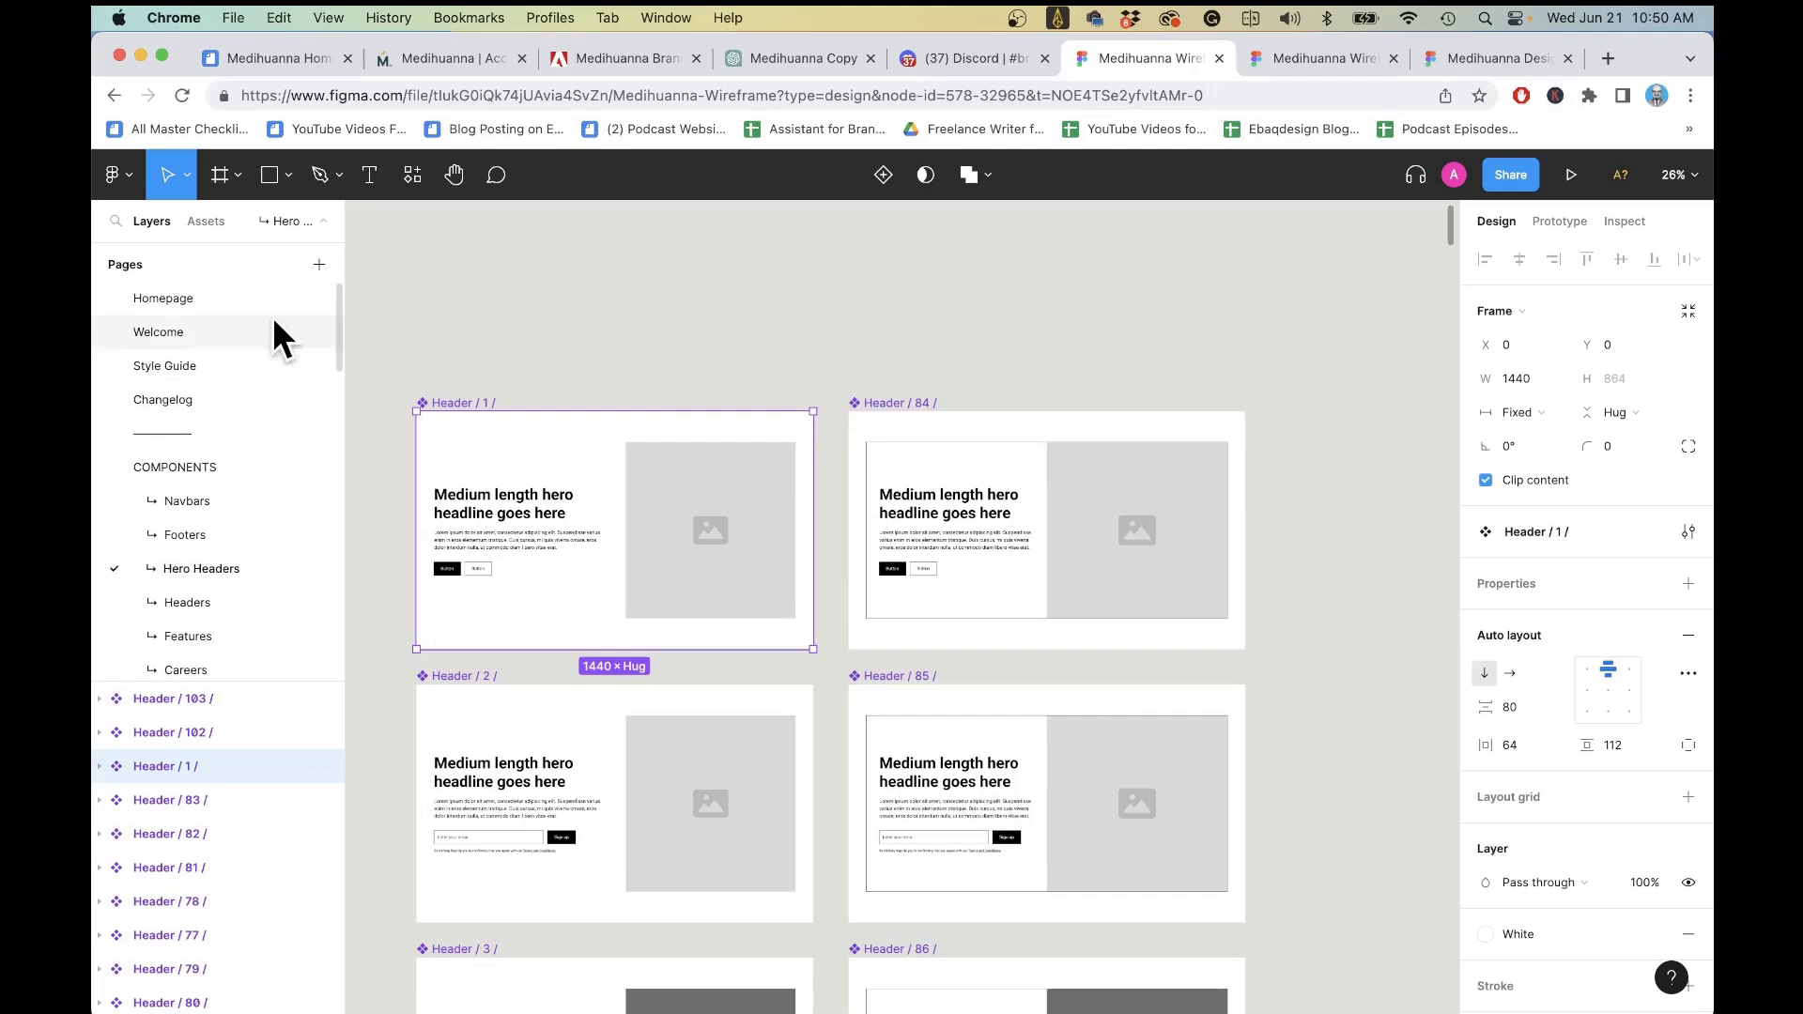
click(212, 299)
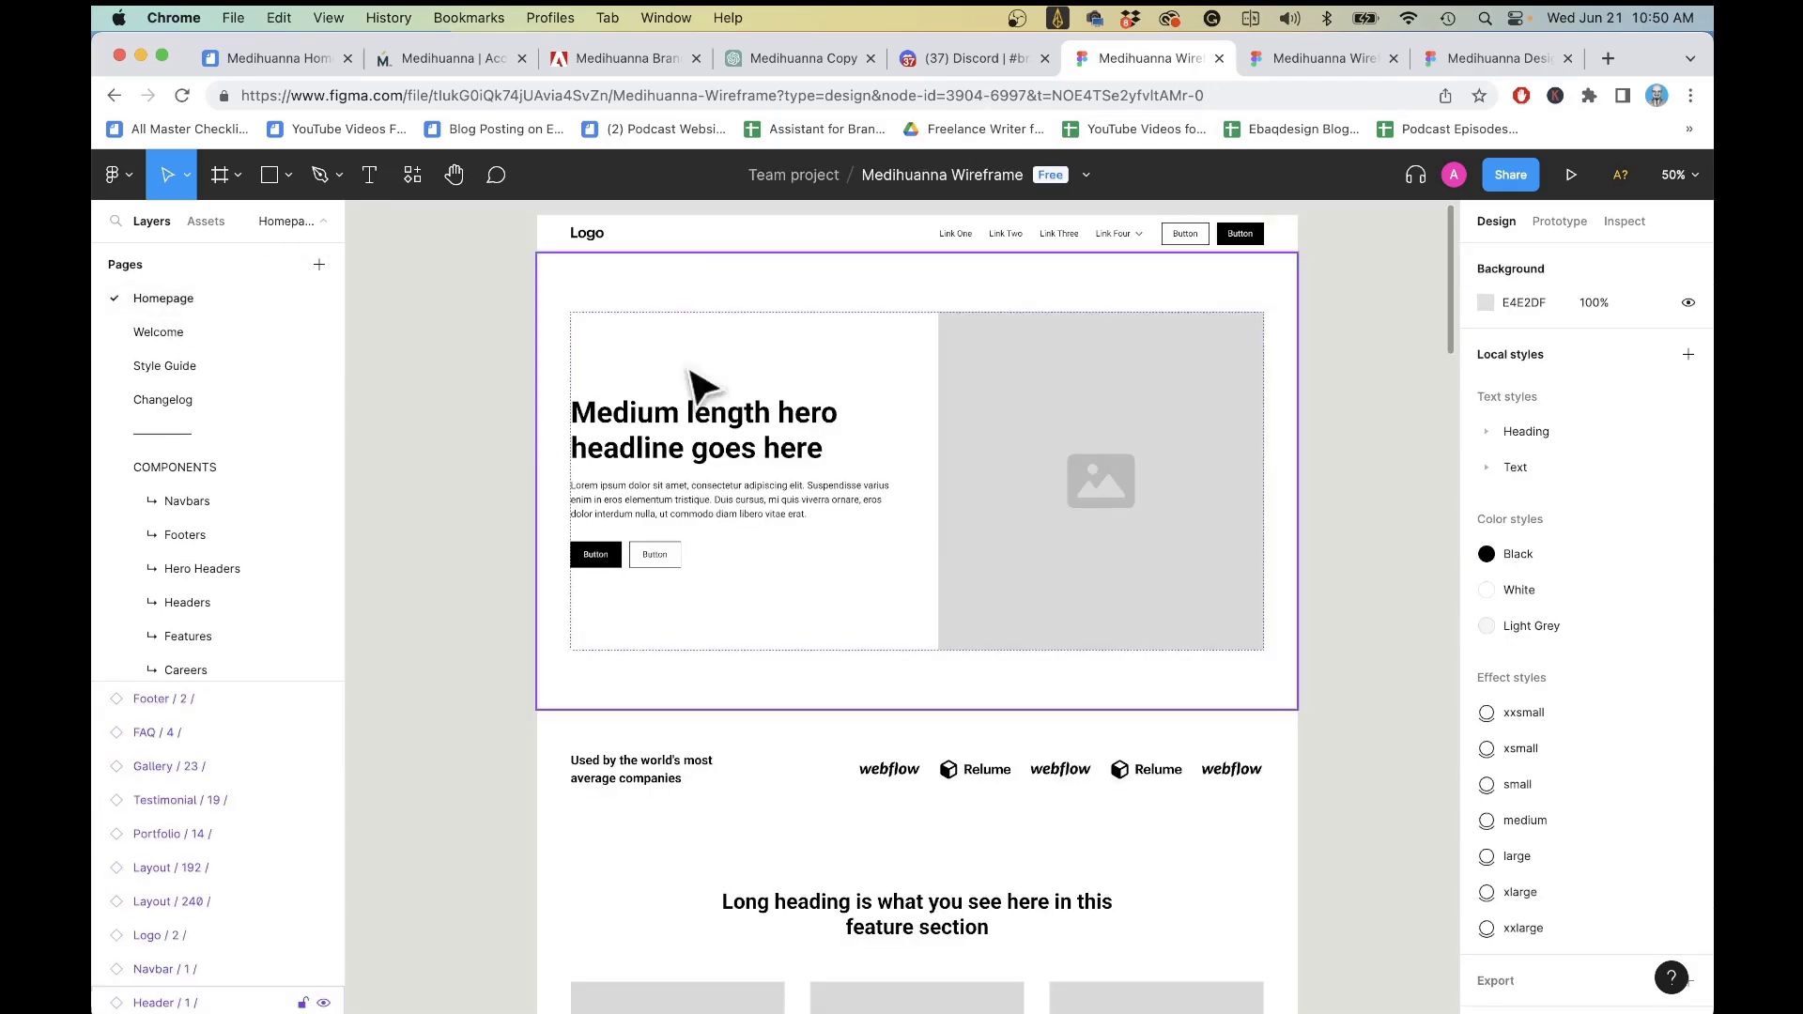
- Paste the copied Header / 1 frame to the right of the homepage wireframe
scroll(1155, 471, right, 5)
scroll(1175, 391, down, 3)
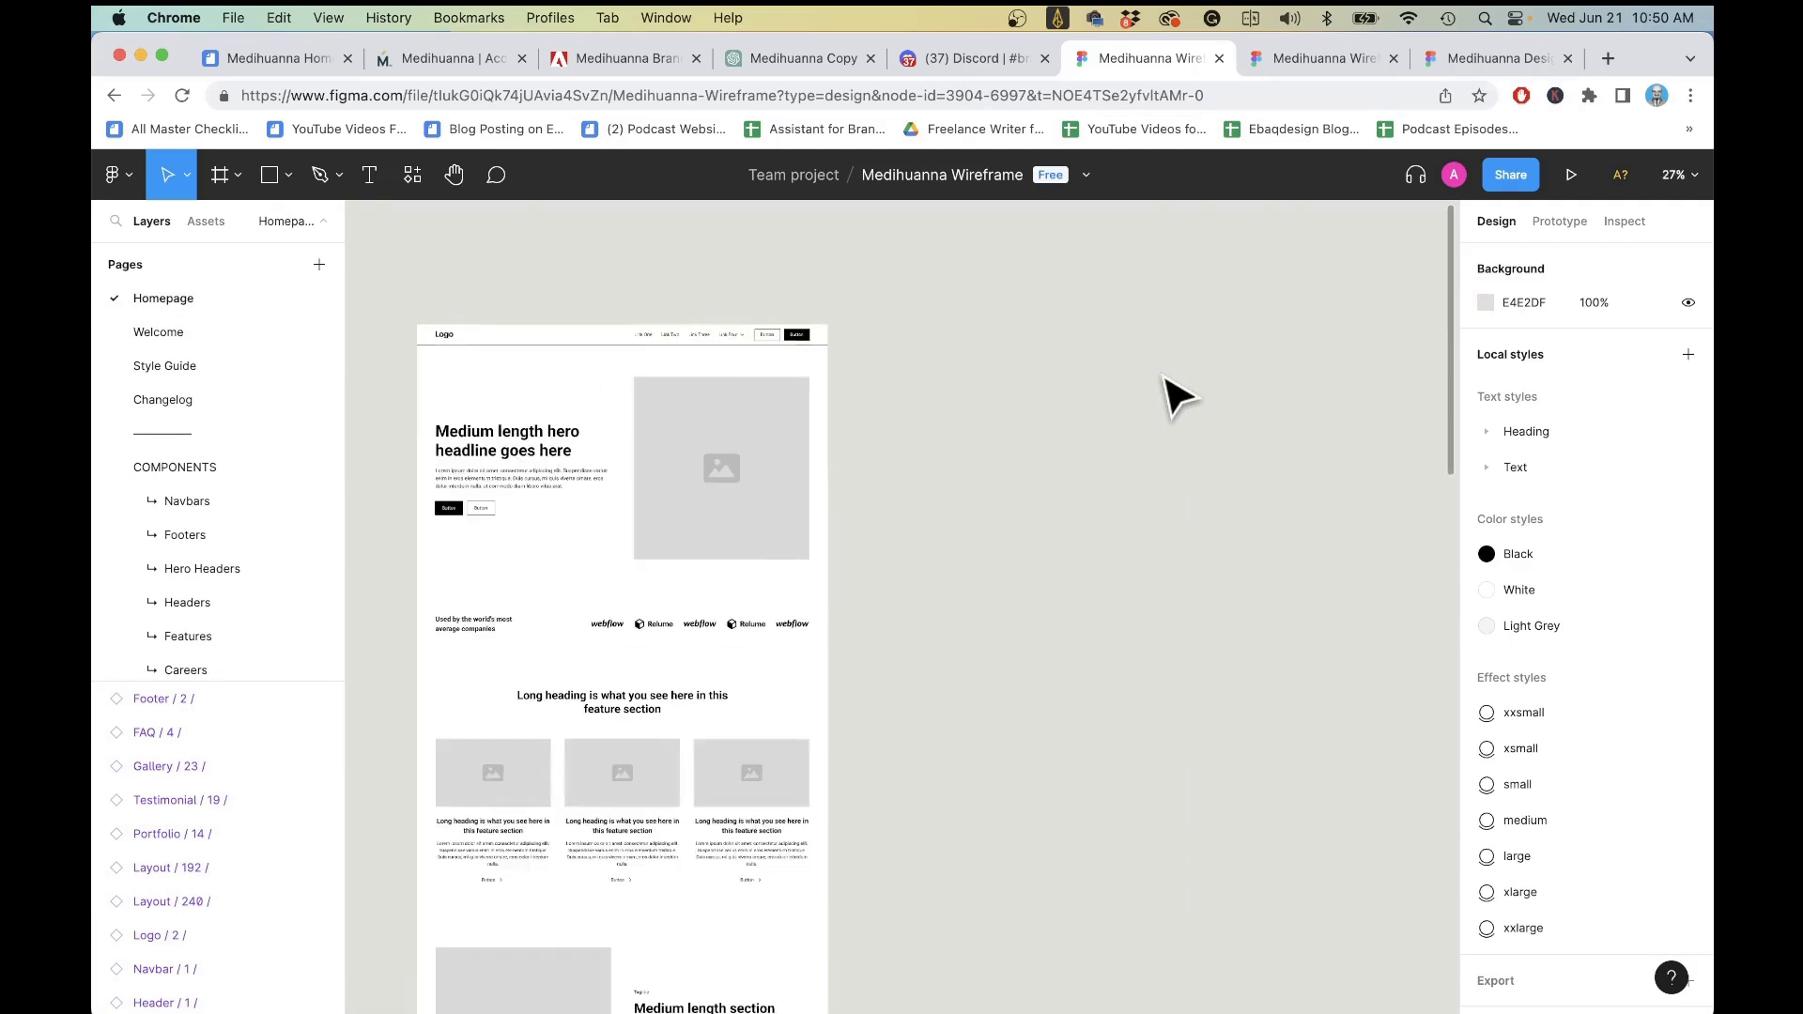
key(ctrl+v)
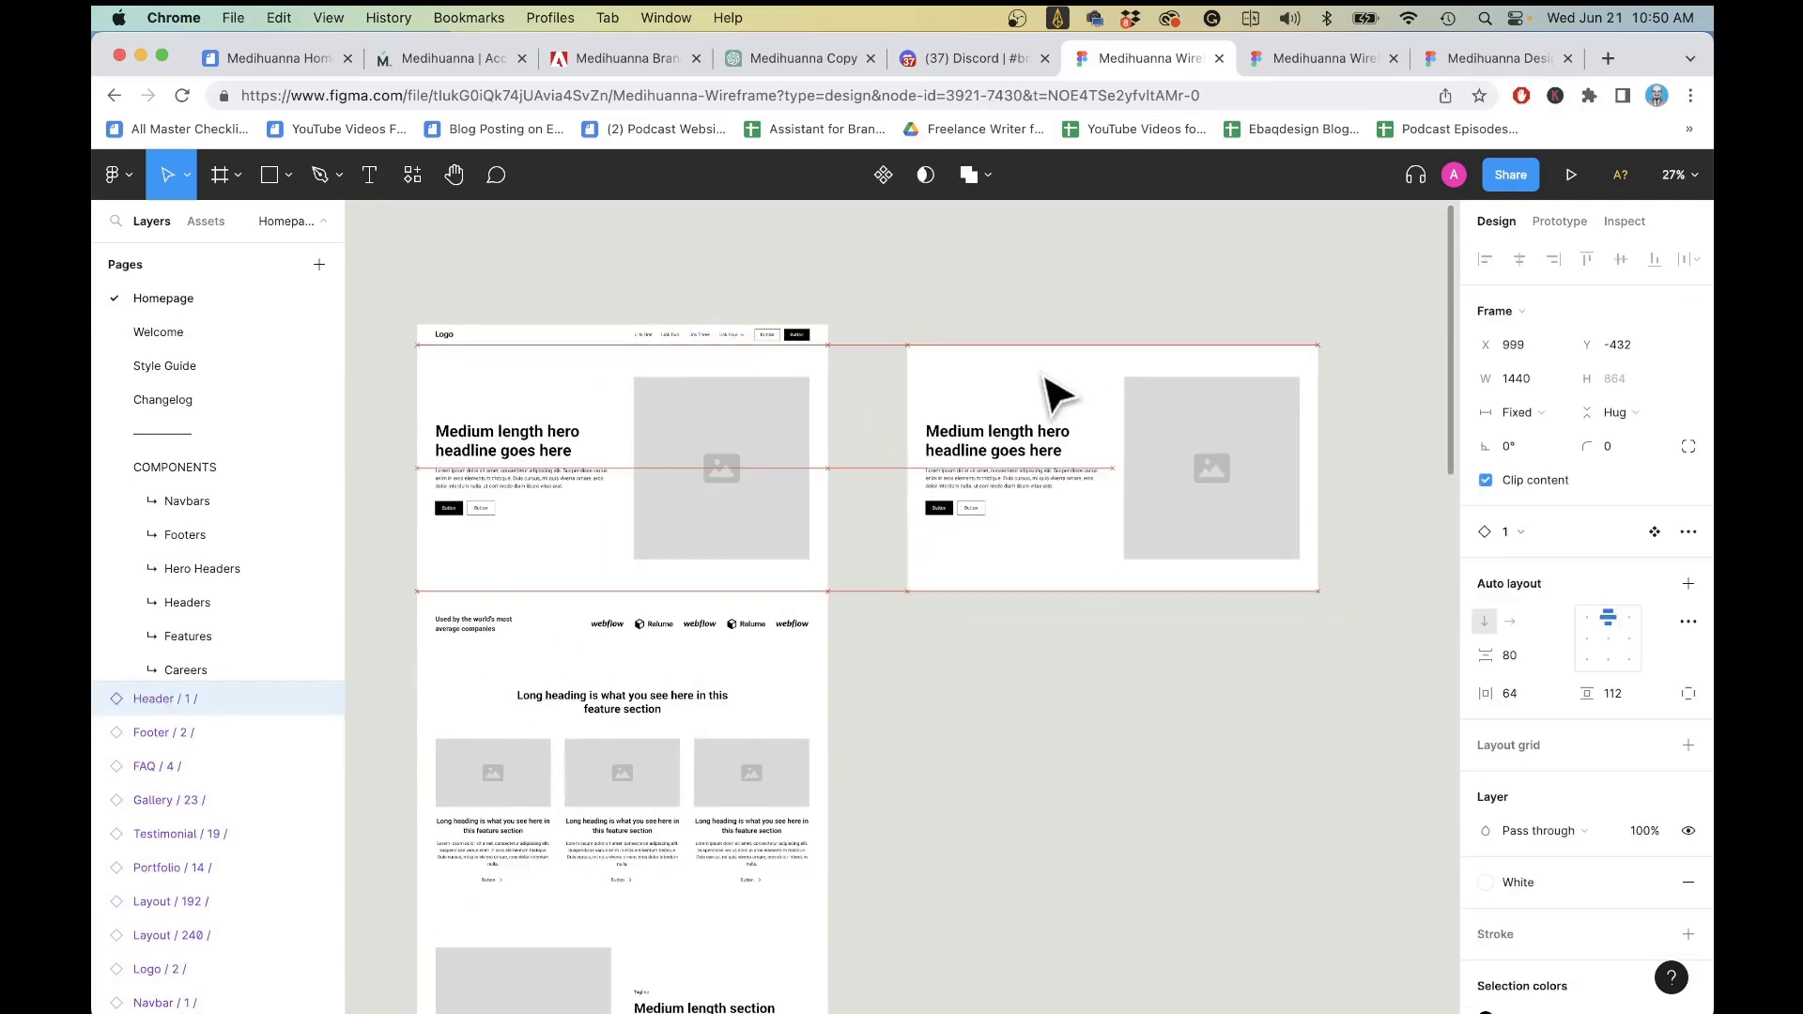
drag(850, 535, 1040, 395)
scroll(624, 724, down, 2)
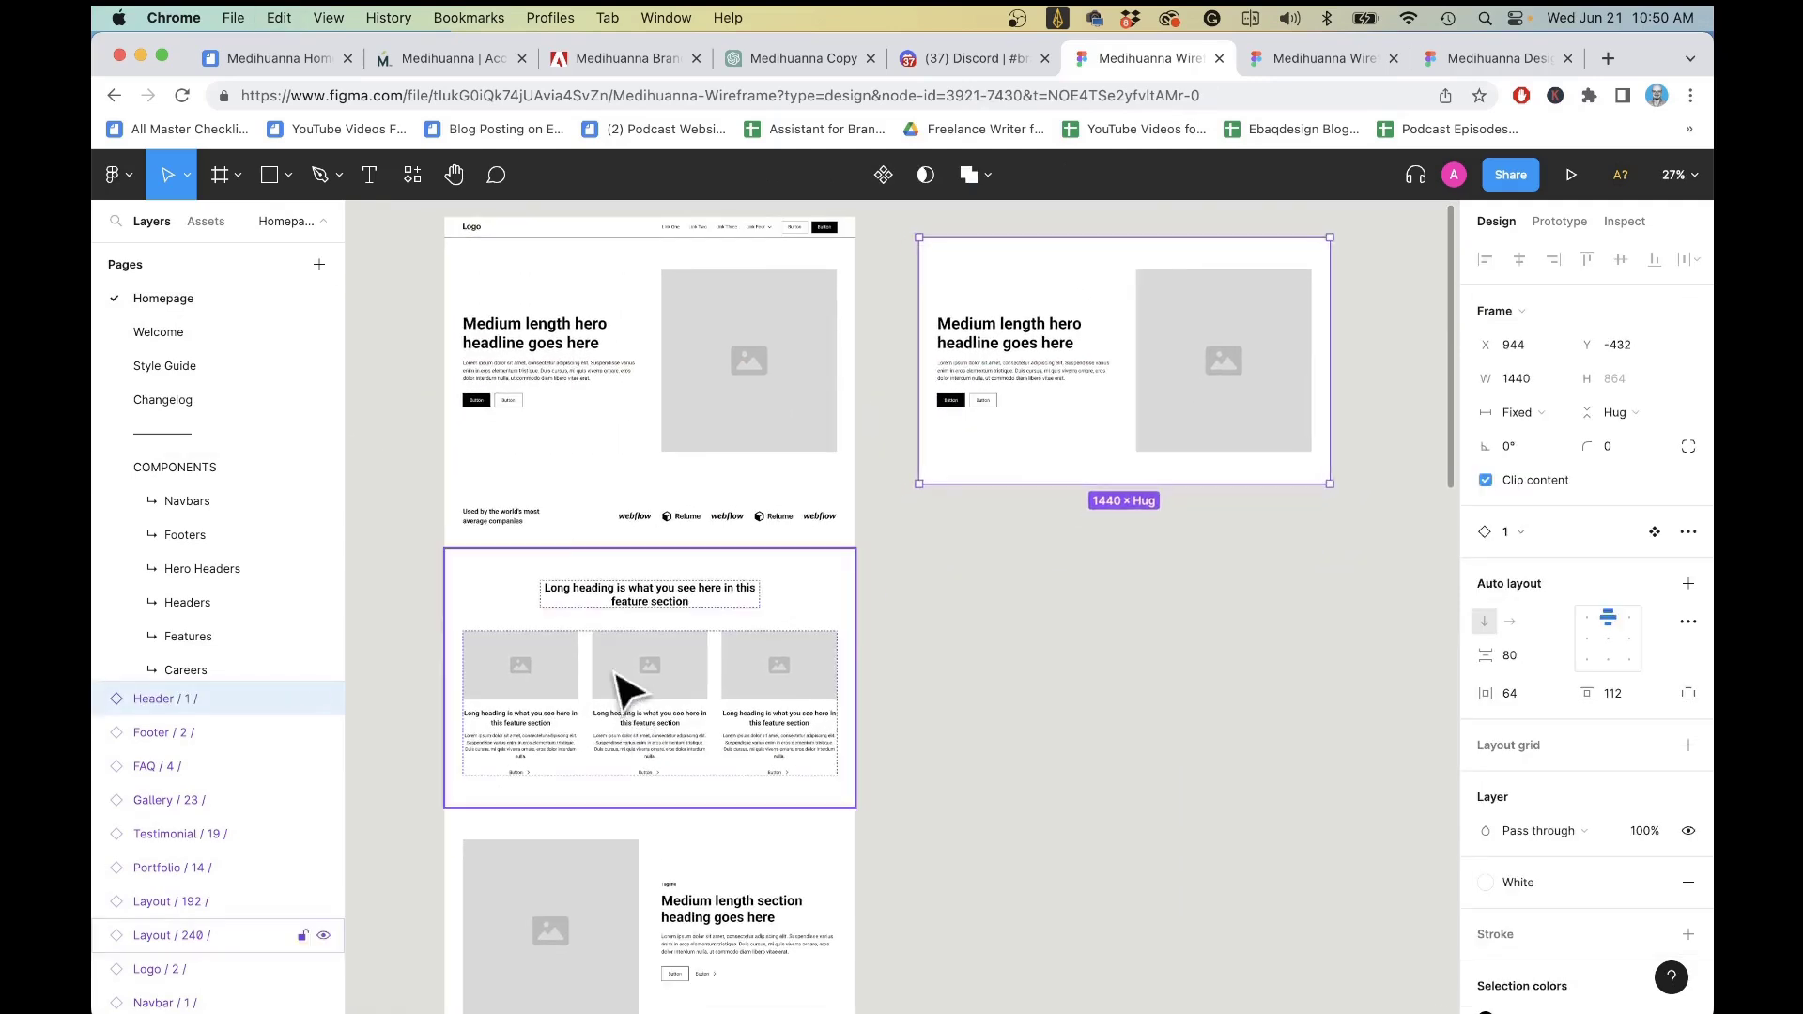
- Copy the Logo / 2 strip from the Logos page and paste it under the trial hero
click(637, 536)
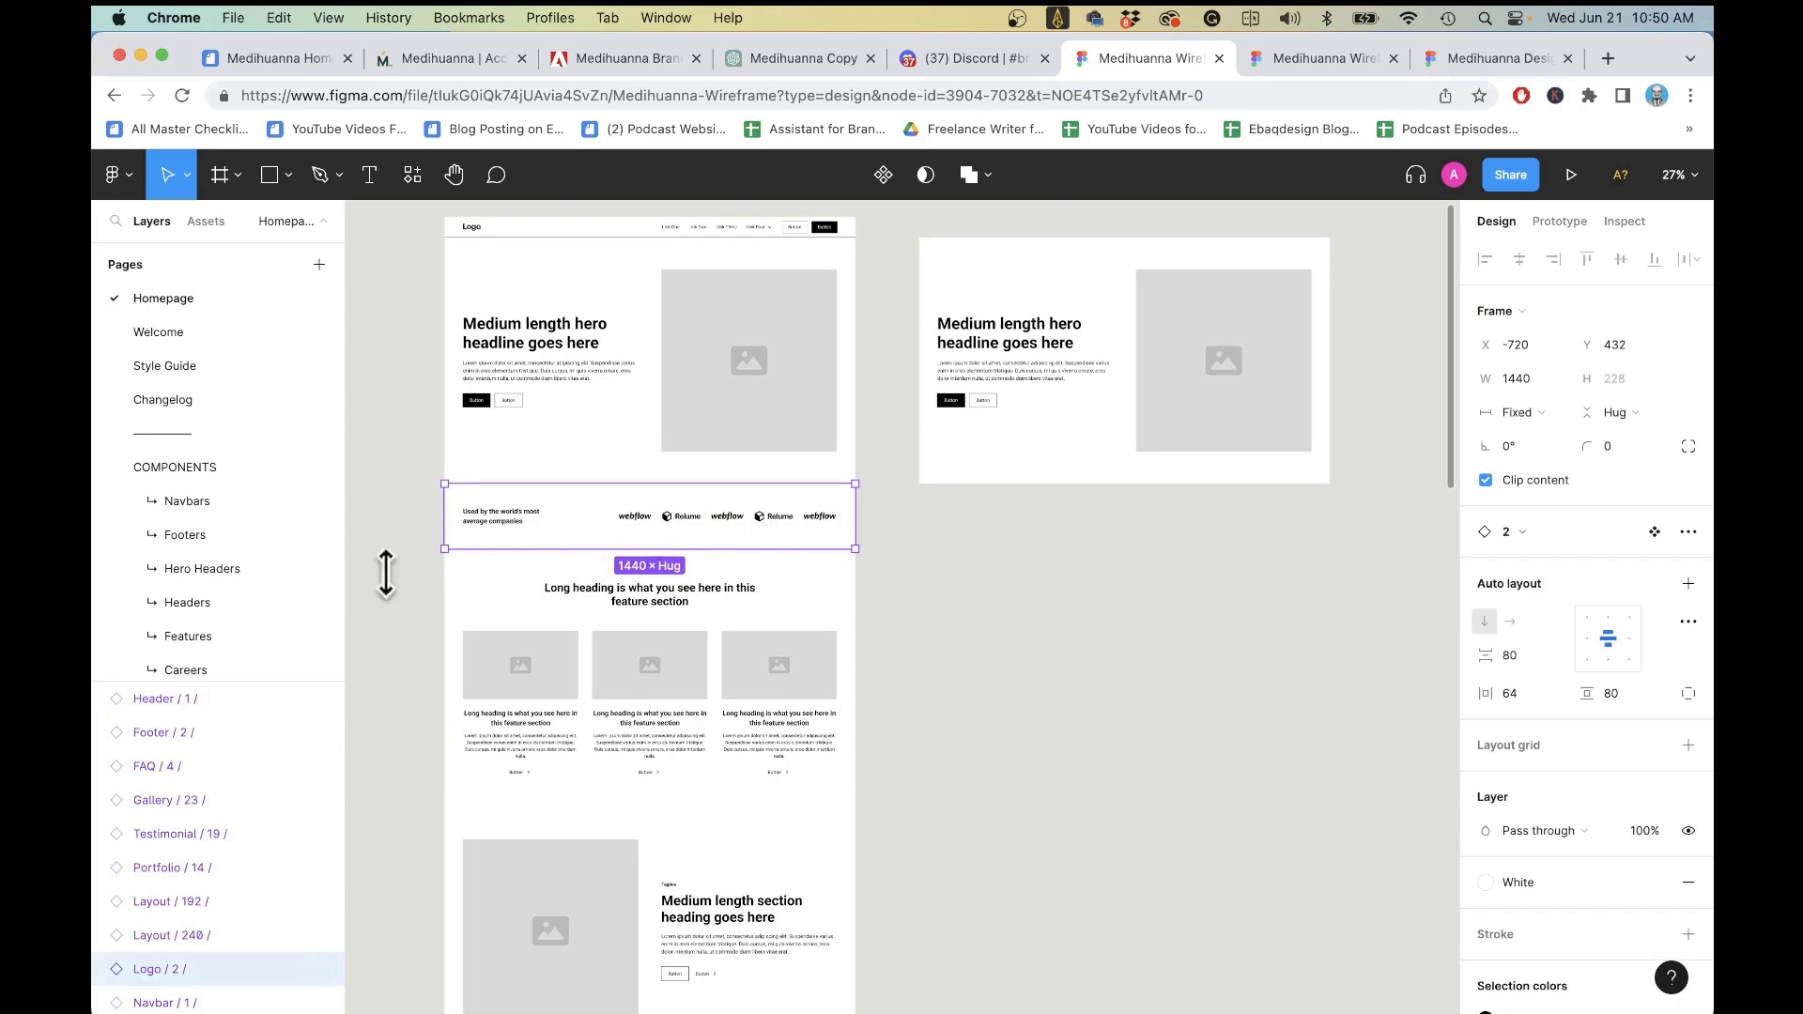
scroll(229, 584, down, 5)
scroll(230, 584, down, 10)
scroll(230, 585, down, 1)
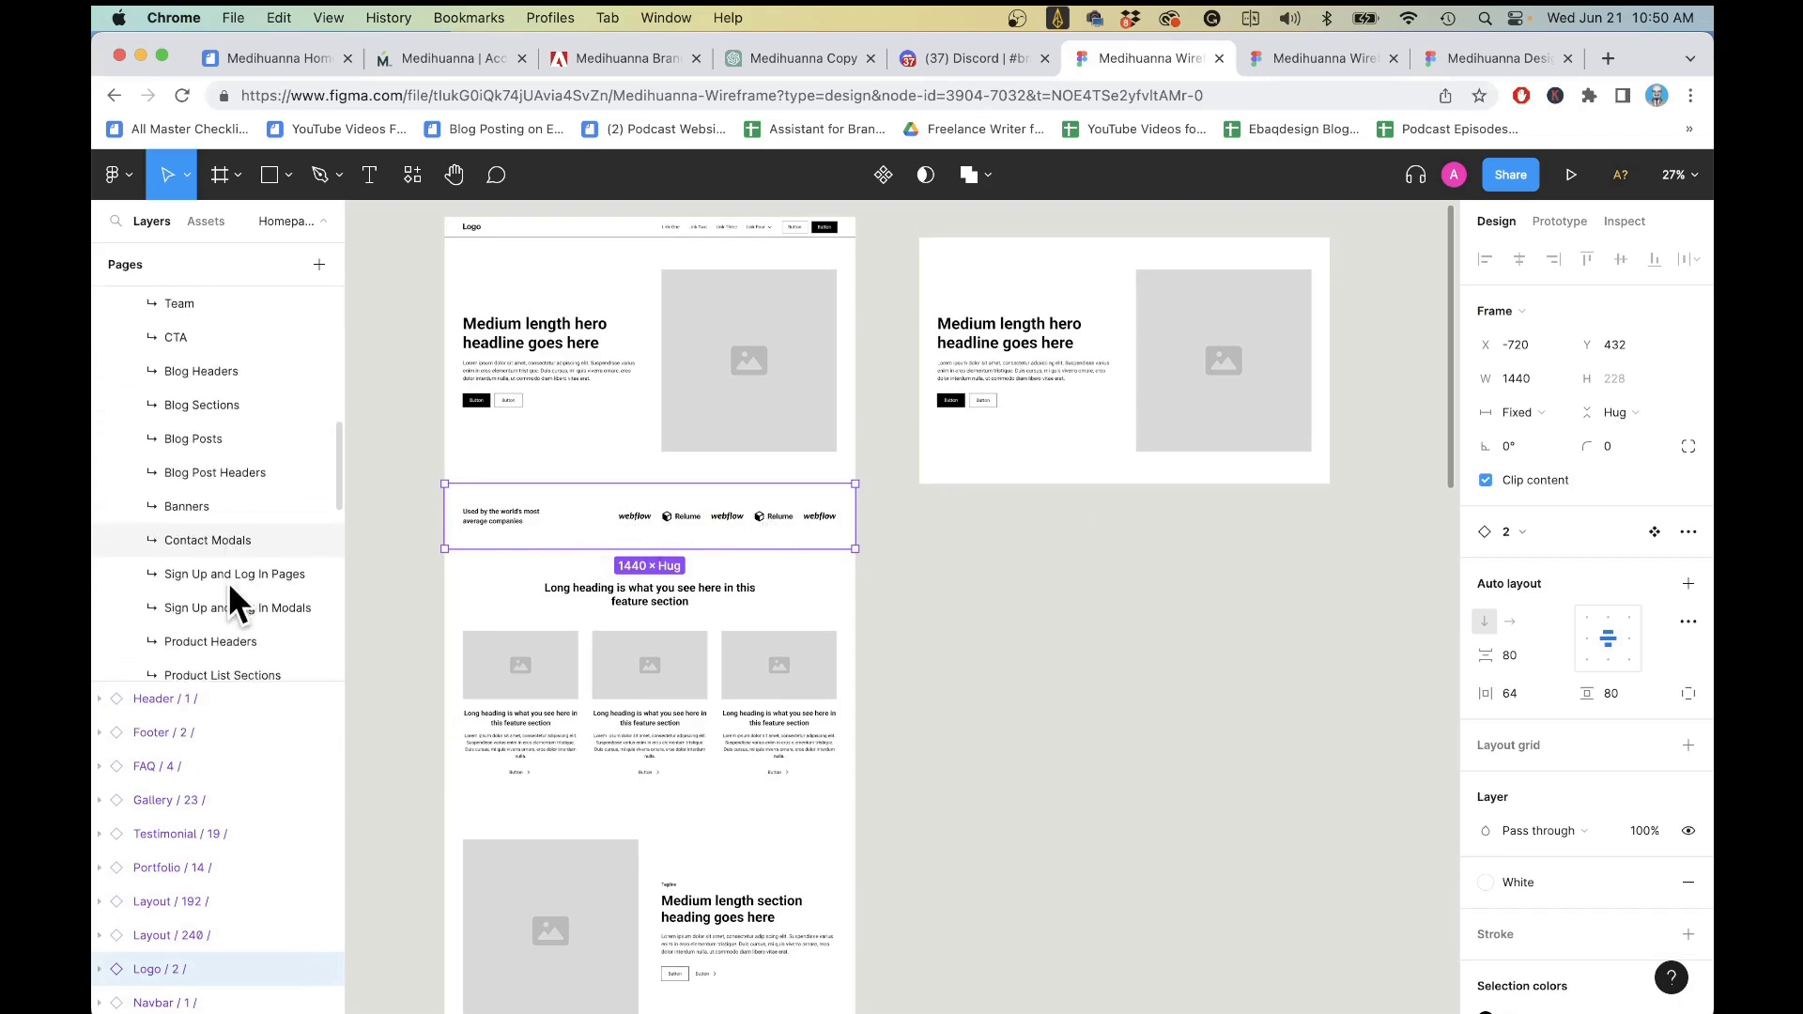
scroll(228, 582, up, 2)
click(186, 366)
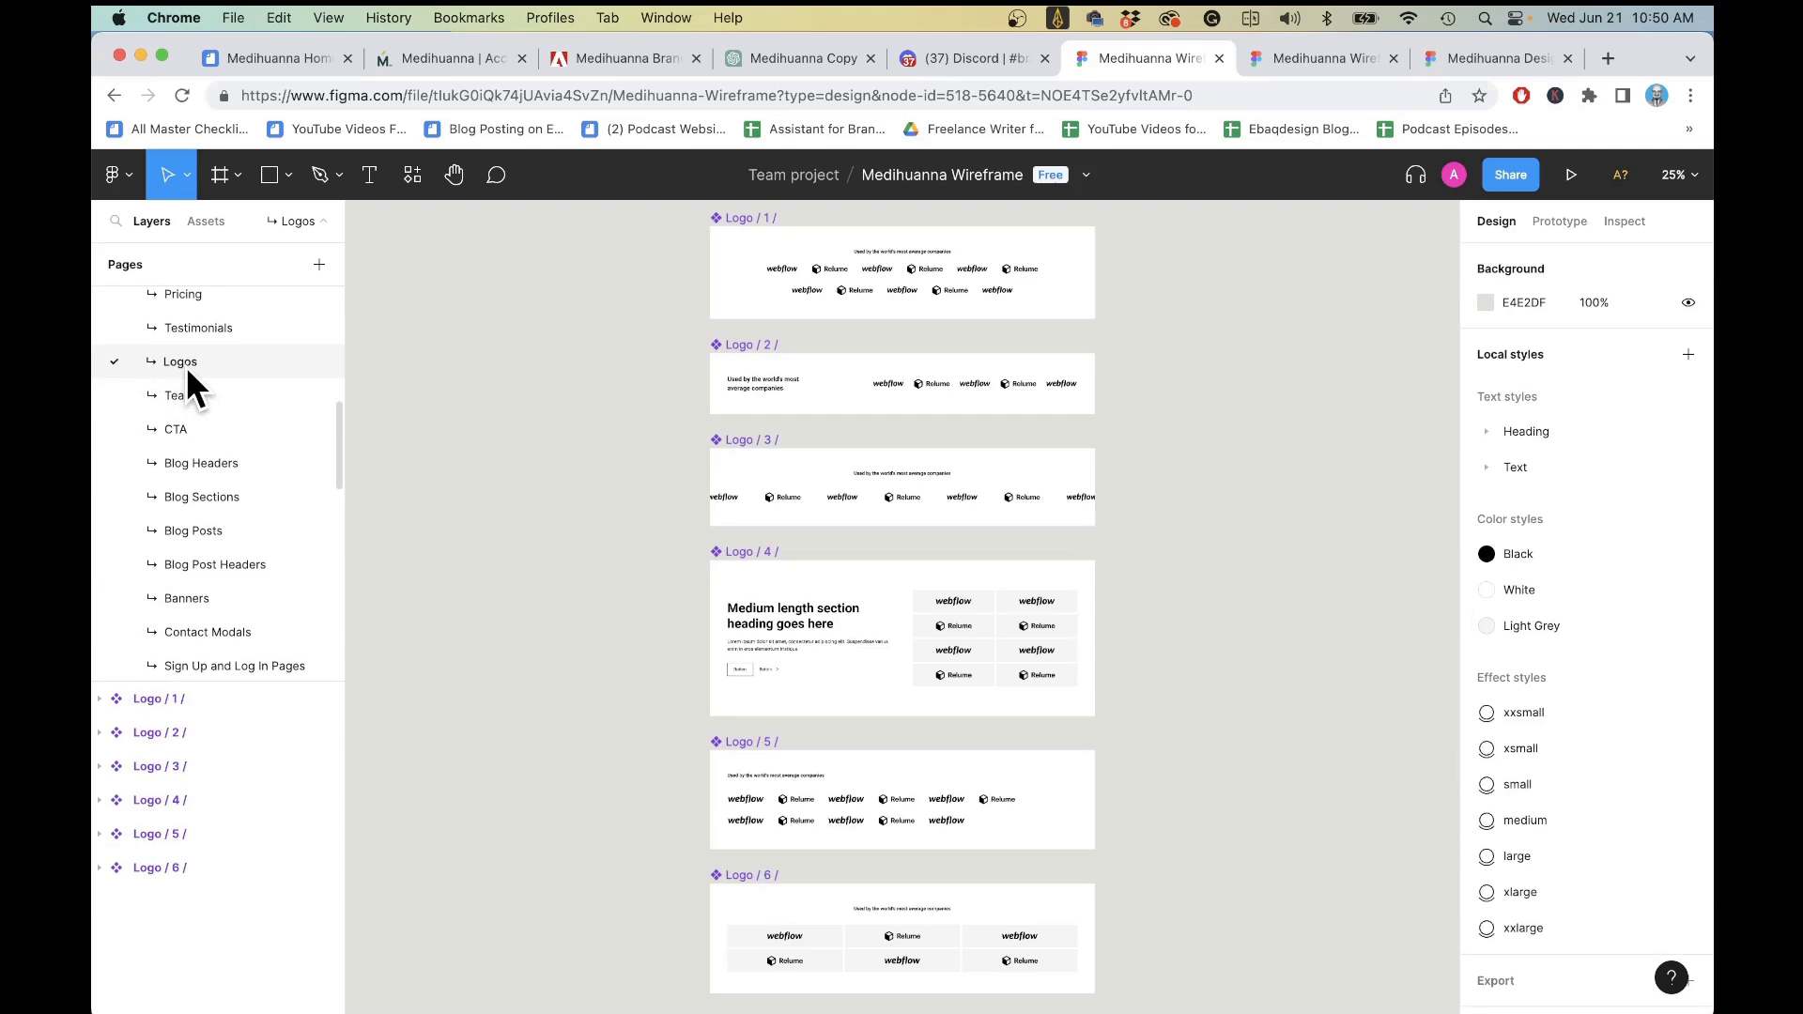
click(838, 373)
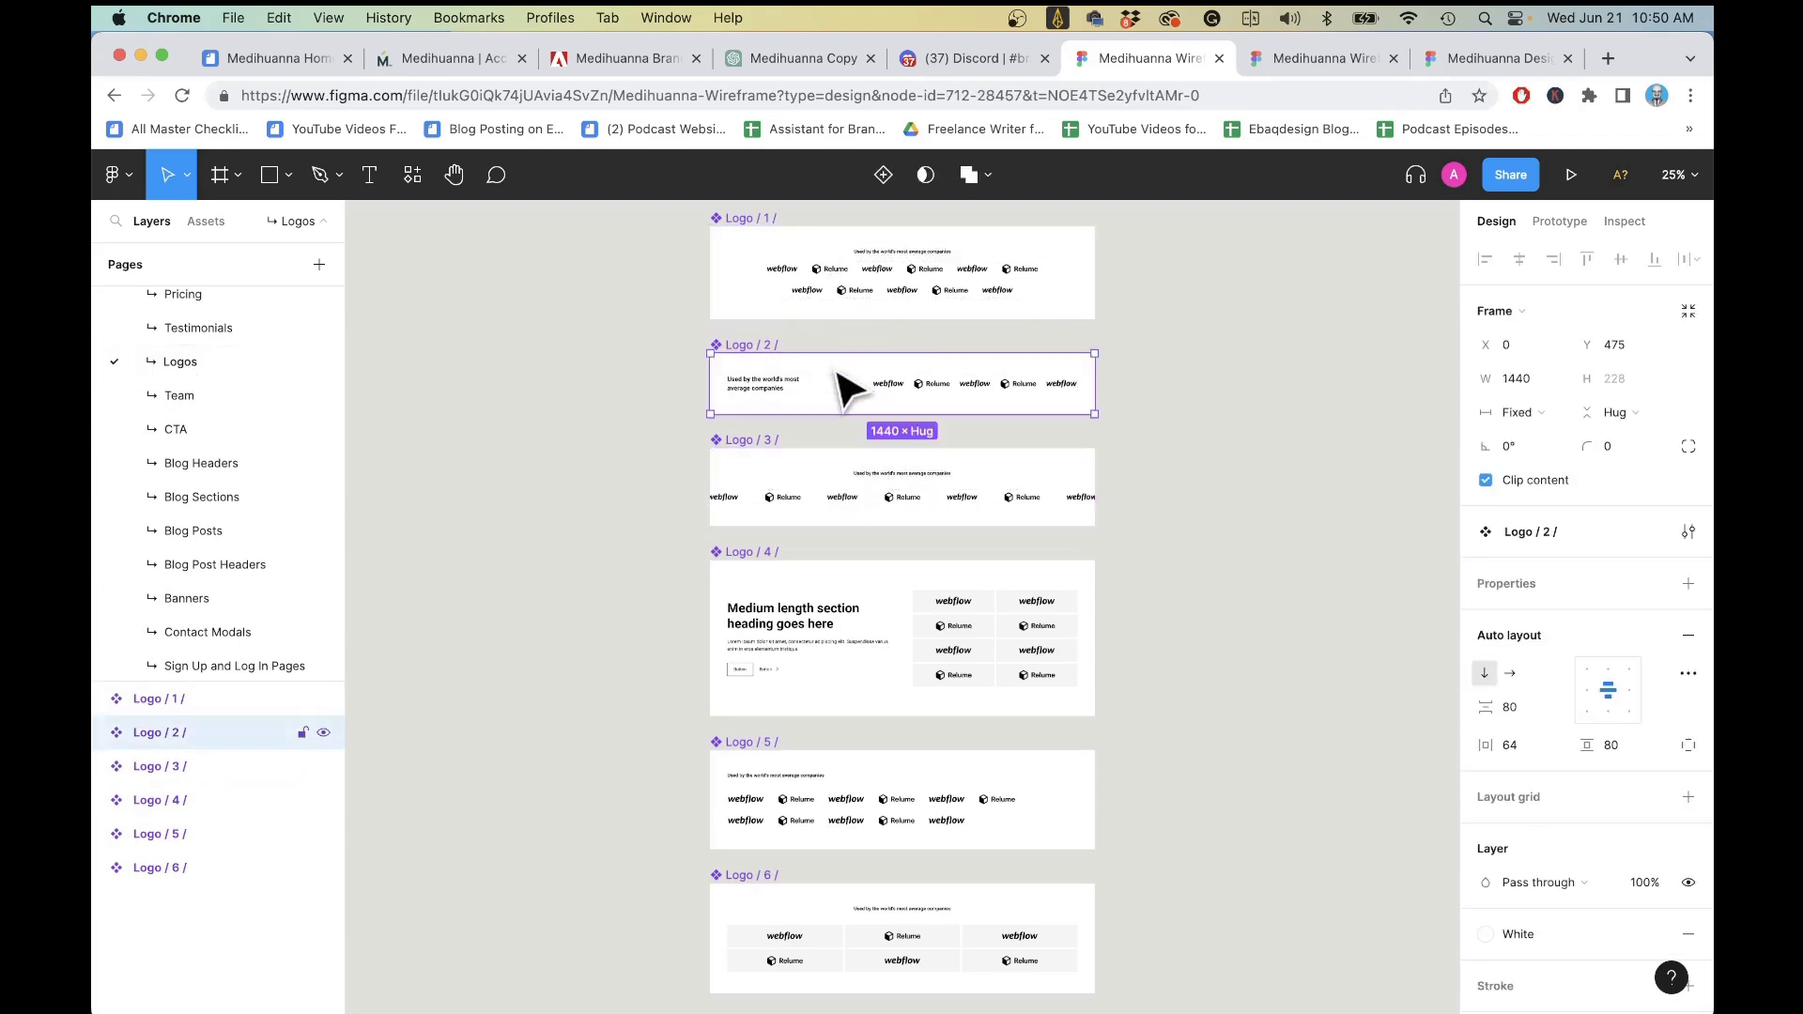
key(super+c)
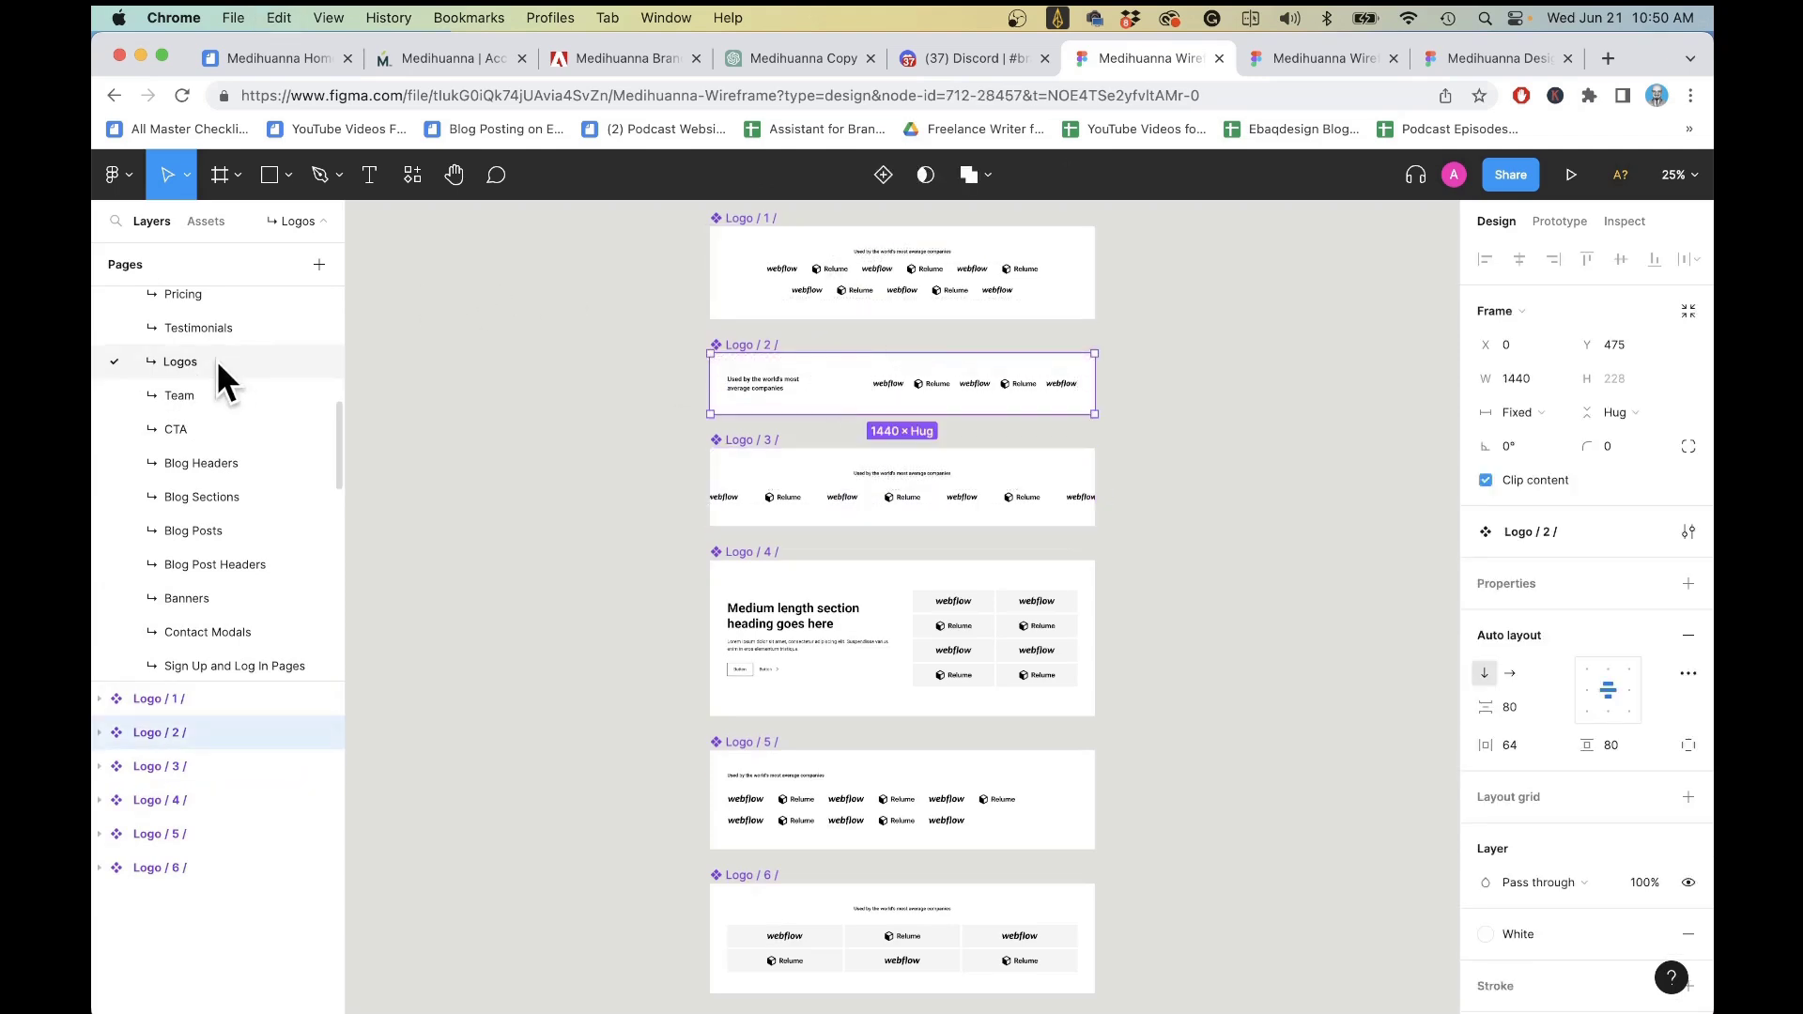
scroll(216, 358, up, 5)
click(195, 298)
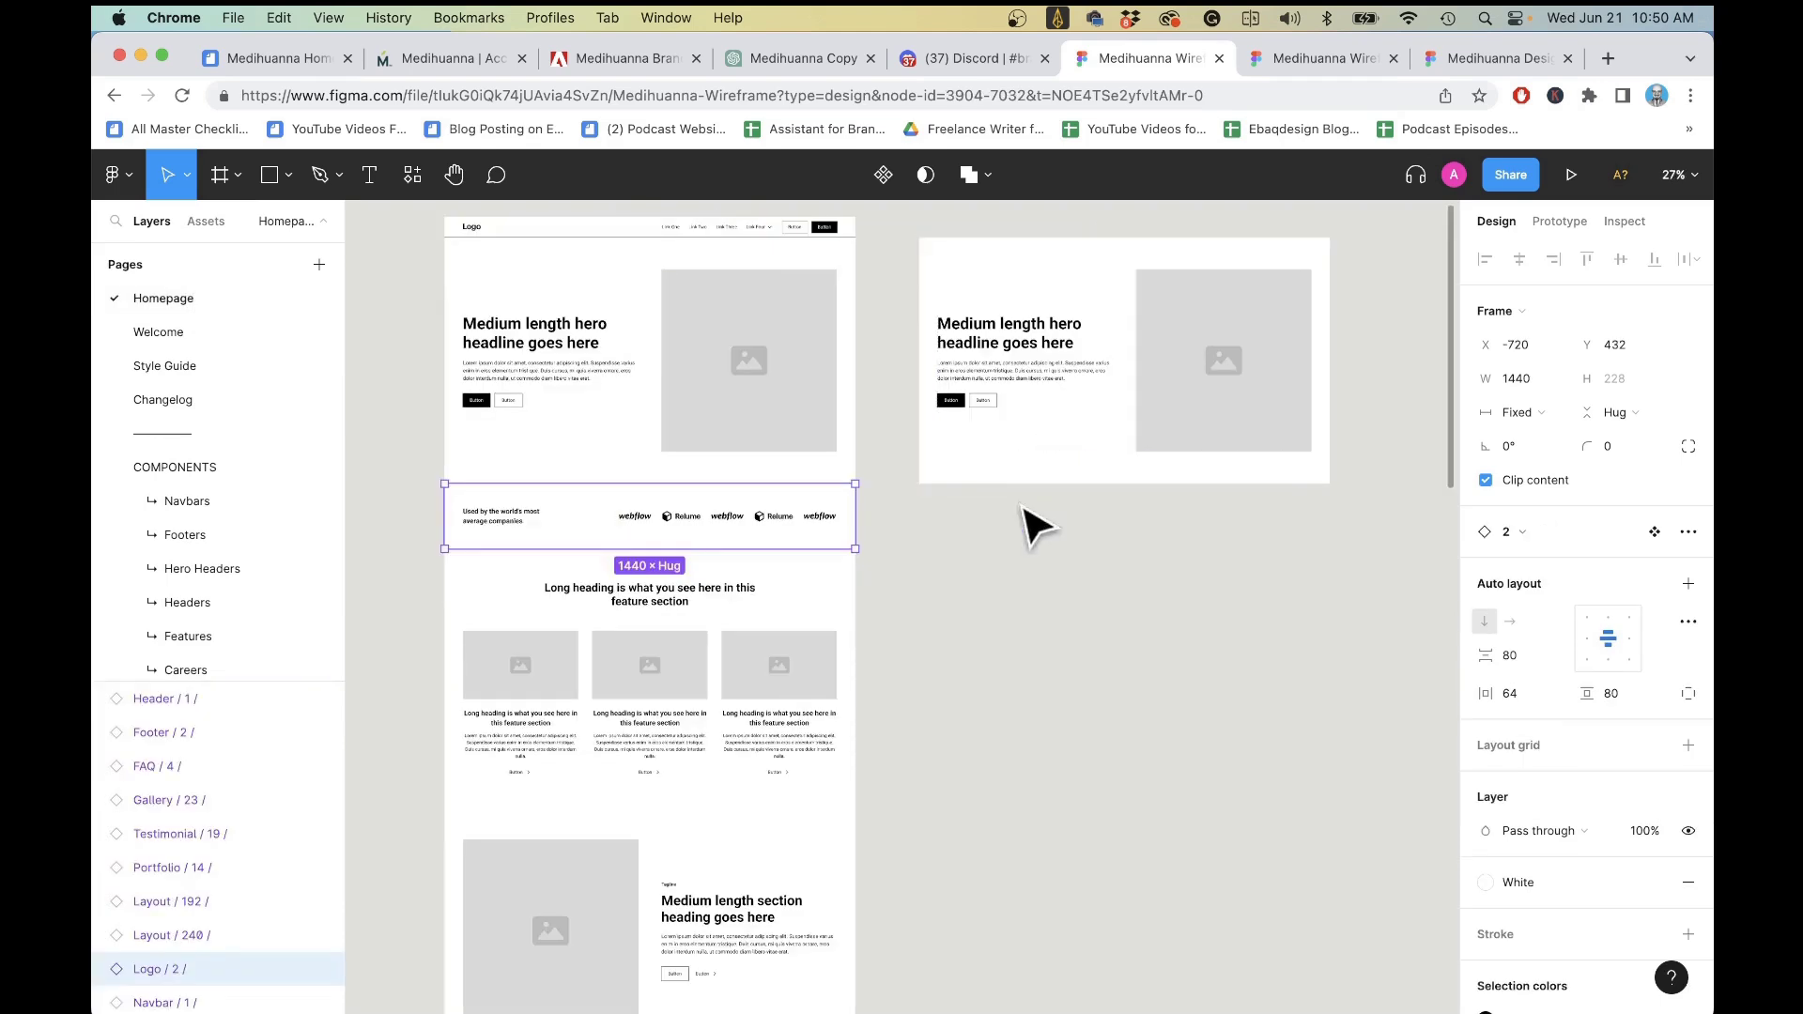
key(super+v)
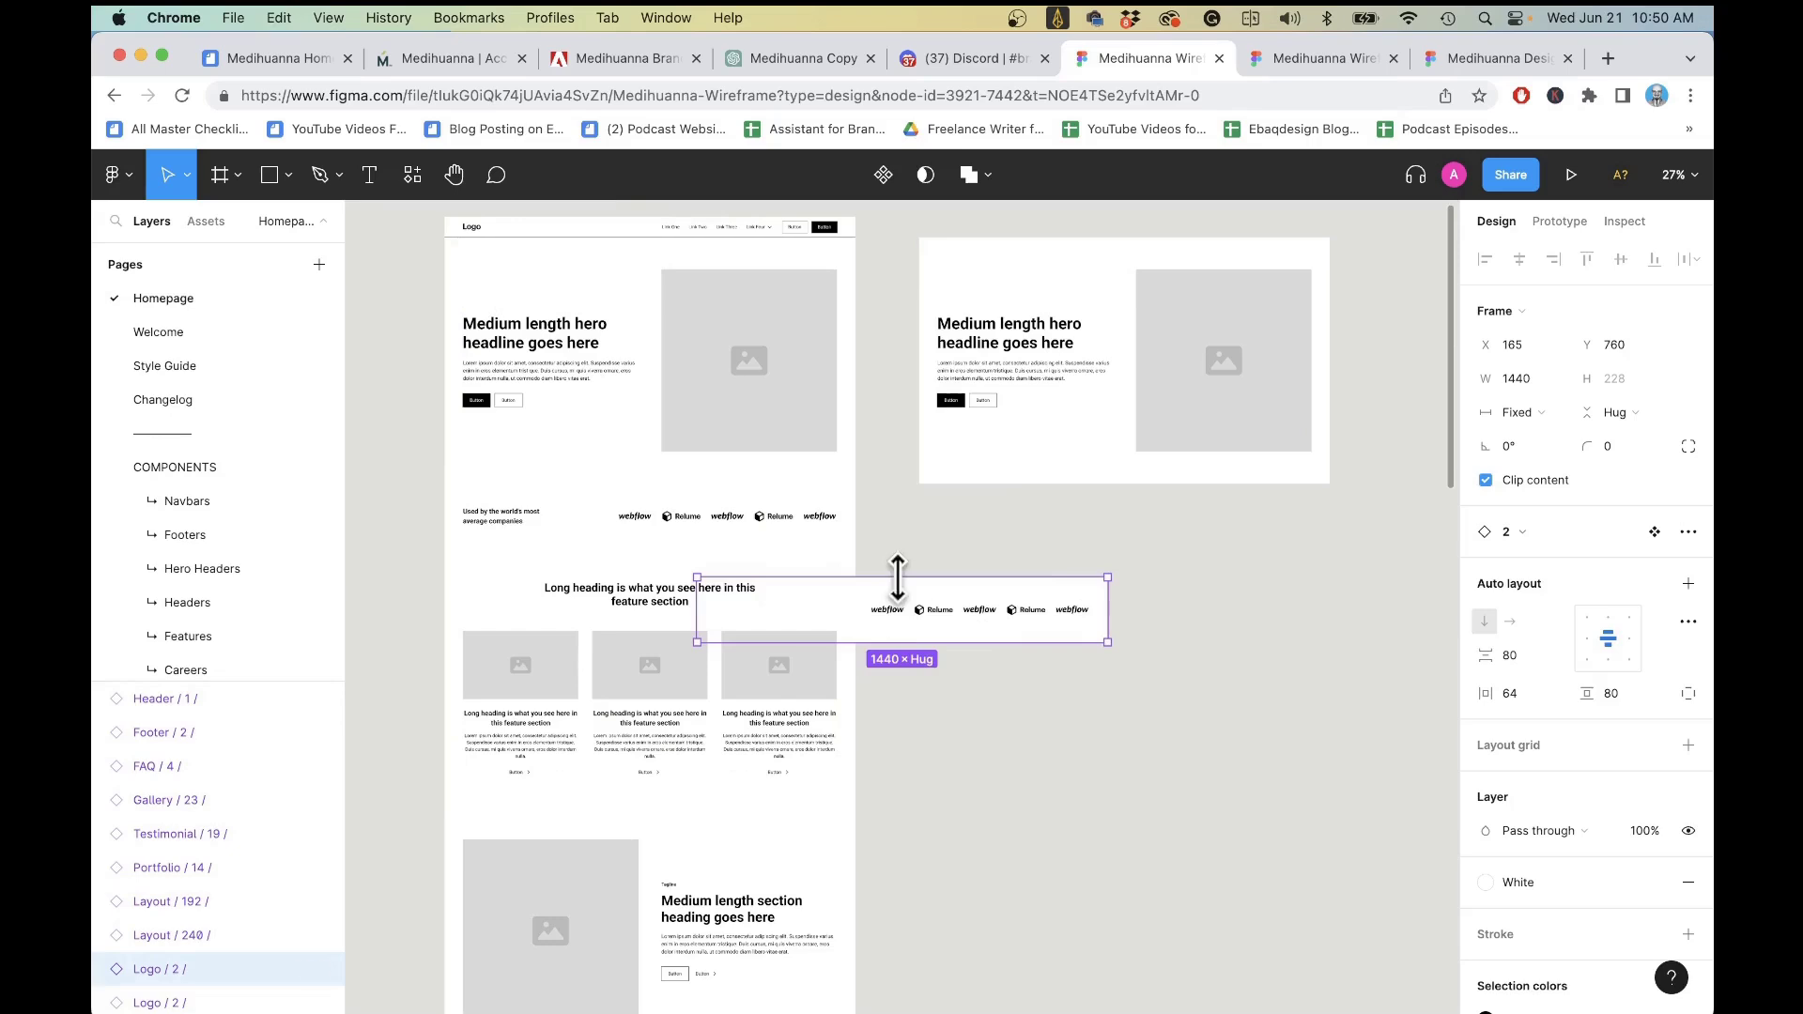
drag(903, 605, 1127, 512)
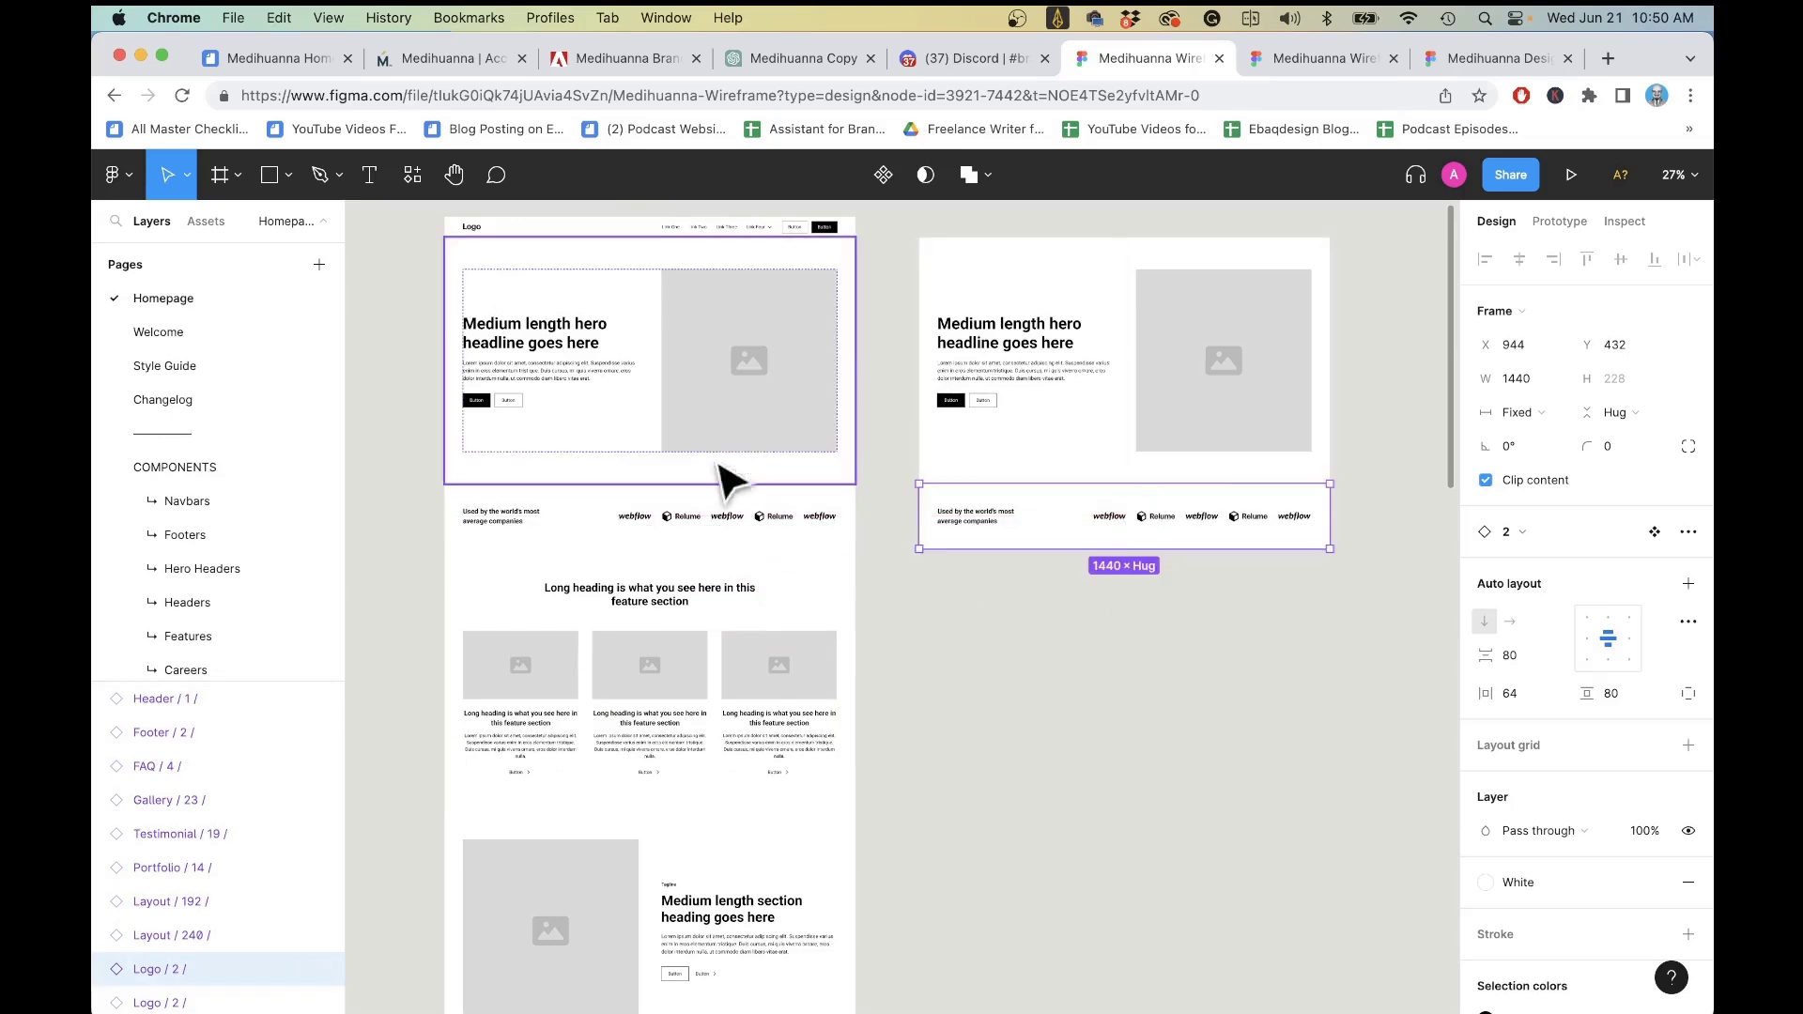
- Remove the trial hero and logo strip, then open the shared Medihuanna Copy chat
scroll(761, 695, down, 2)
ctrl+scroll(753, 692, down, 5)
scroll(753, 688, down, 3)
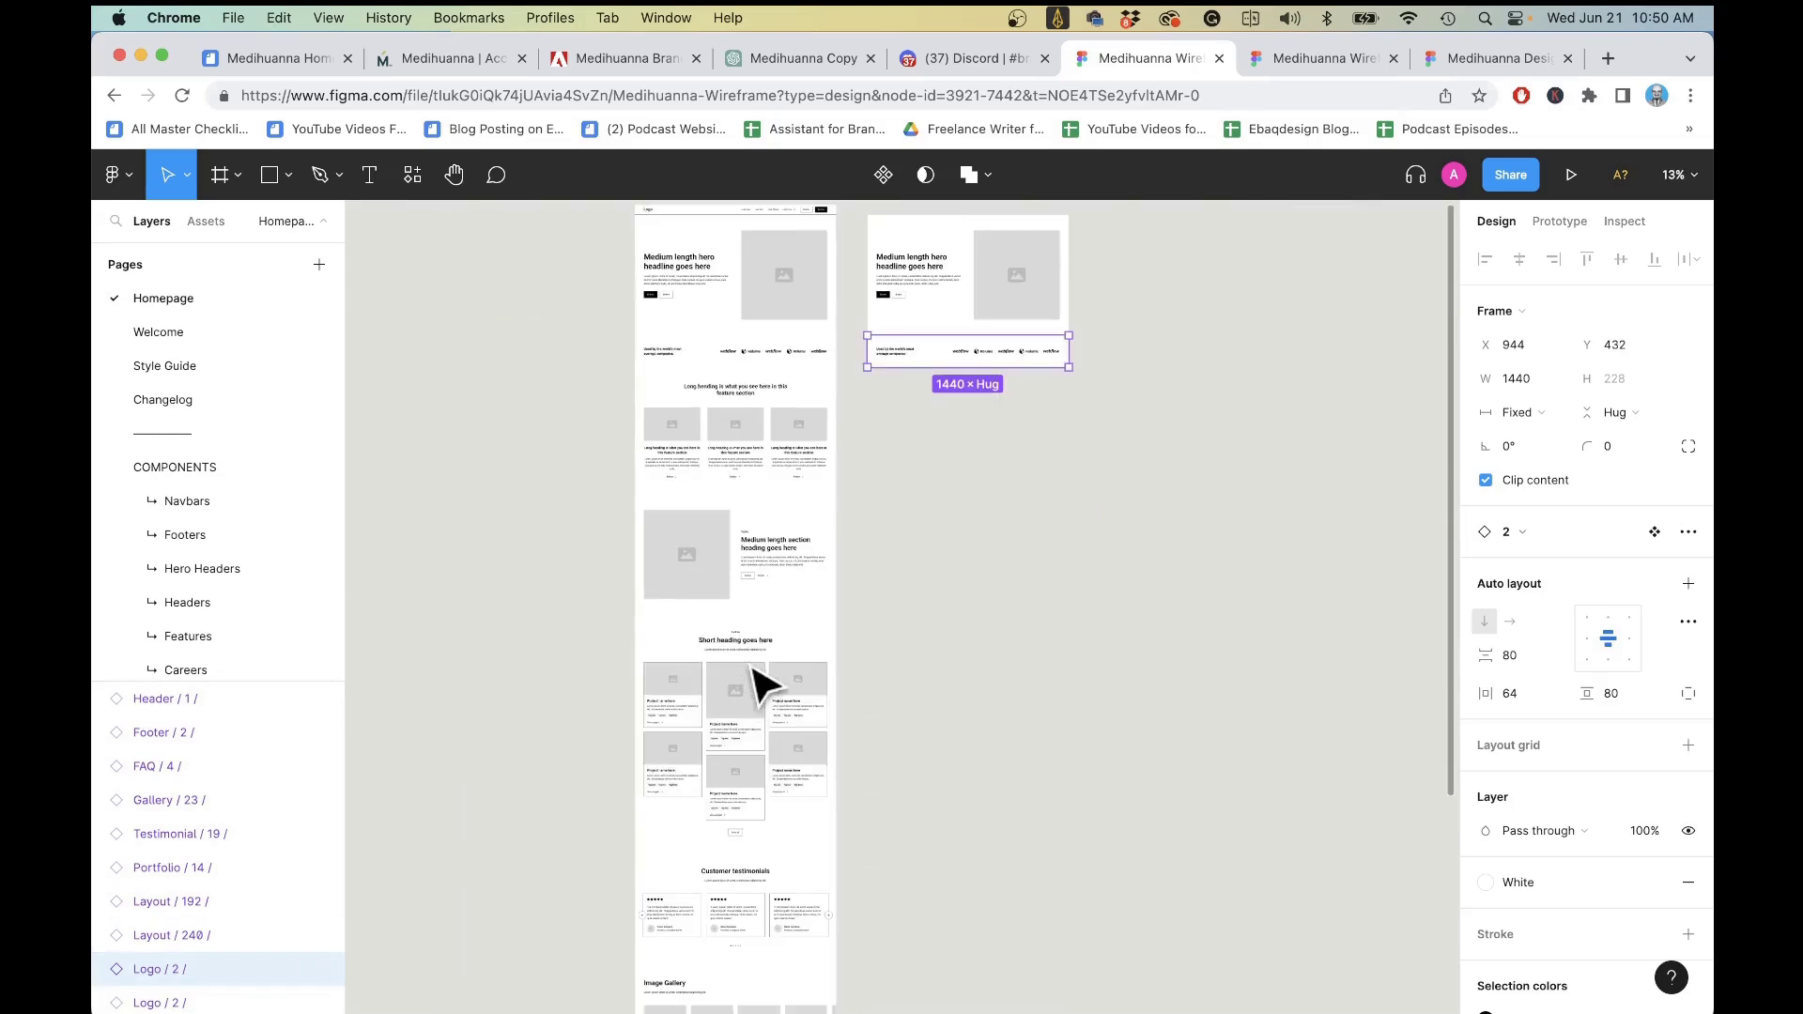
key(ctrl+z)
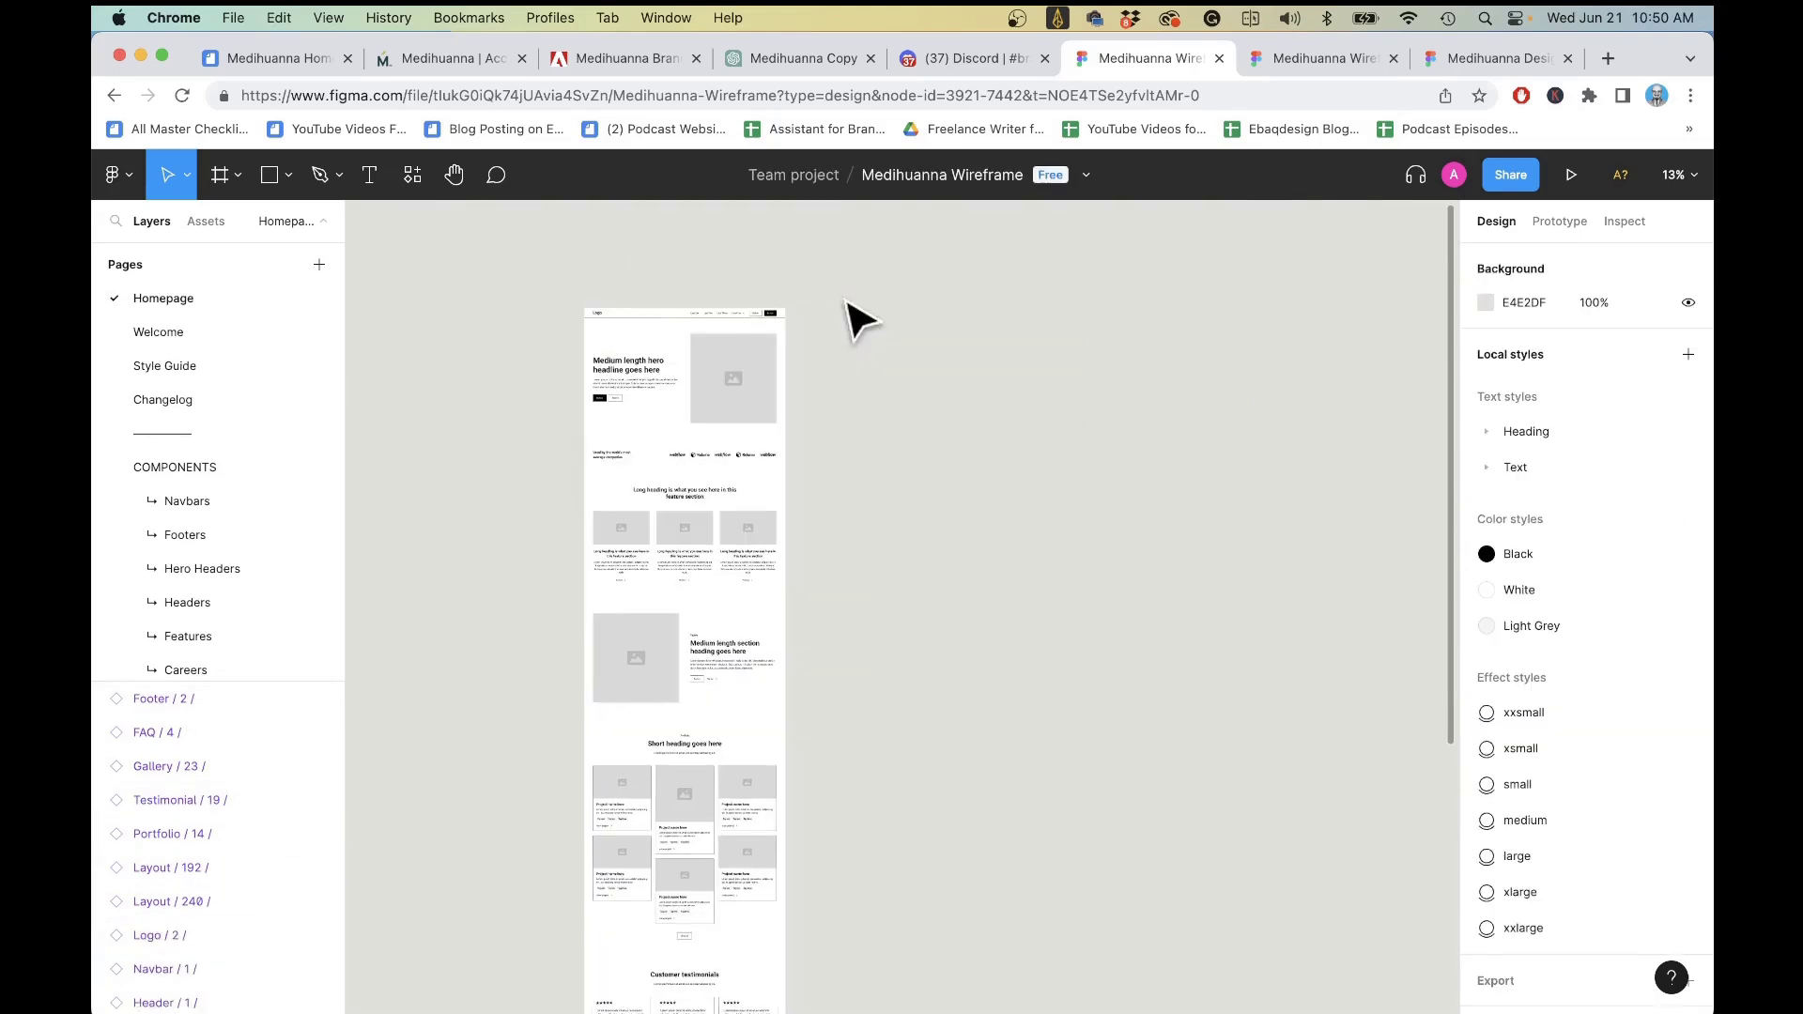
ctrl+scroll(737, 402, up, 5)
ctrl+scroll(751, 404, up, 2)
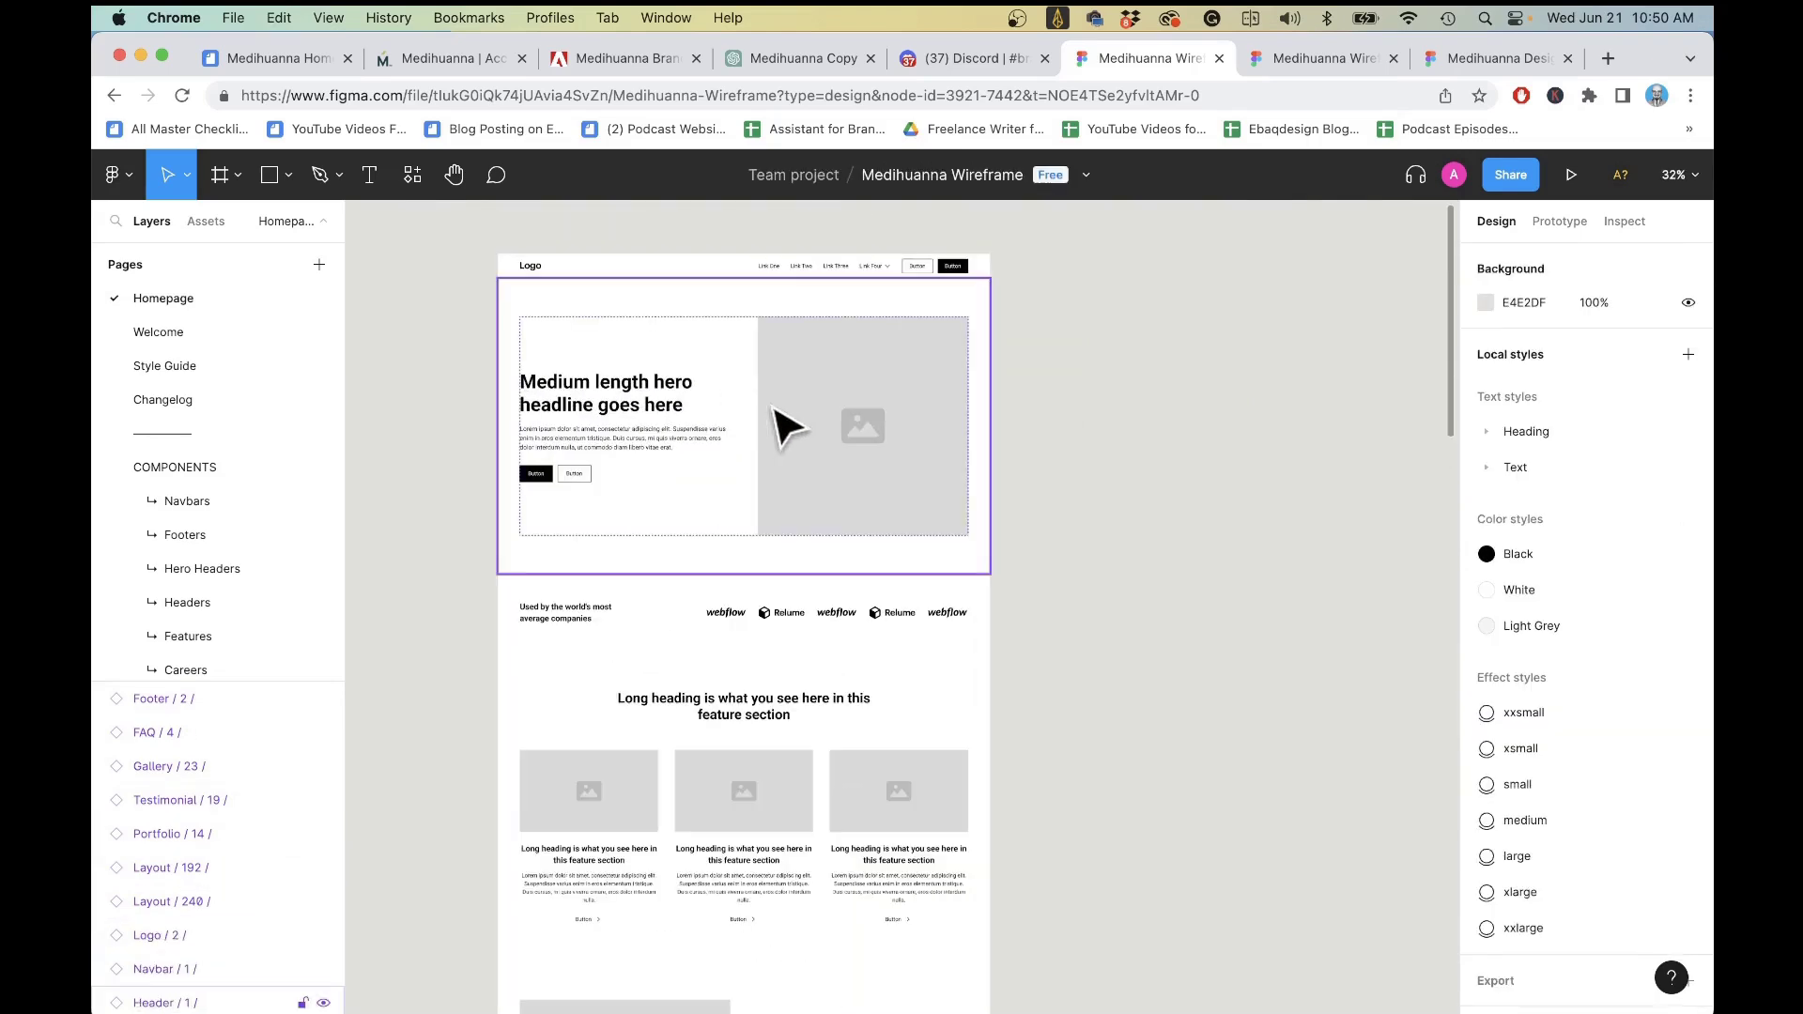
scroll(770, 554, down, 5)
scroll(733, 376, down, 4)
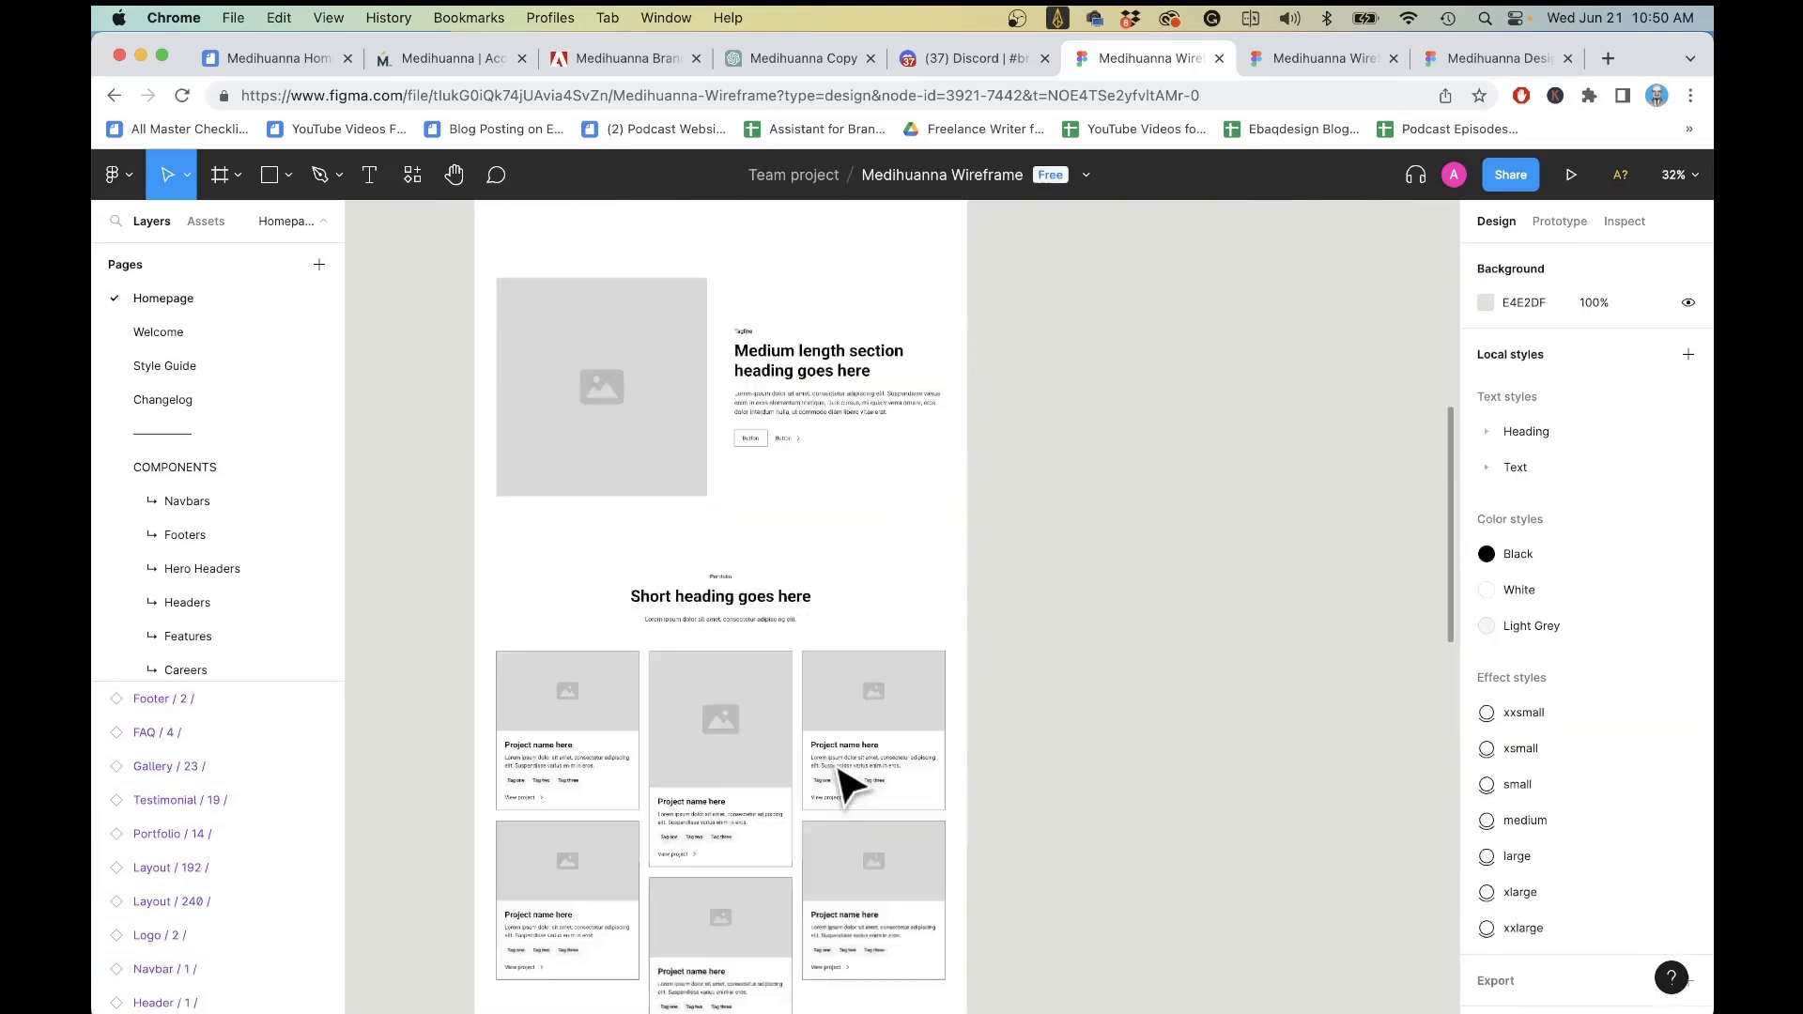
scroll(837, 776, down, 5)
scroll(837, 779, up, 5)
scroll(837, 781, up, 4)
scroll(841, 785, up, 3)
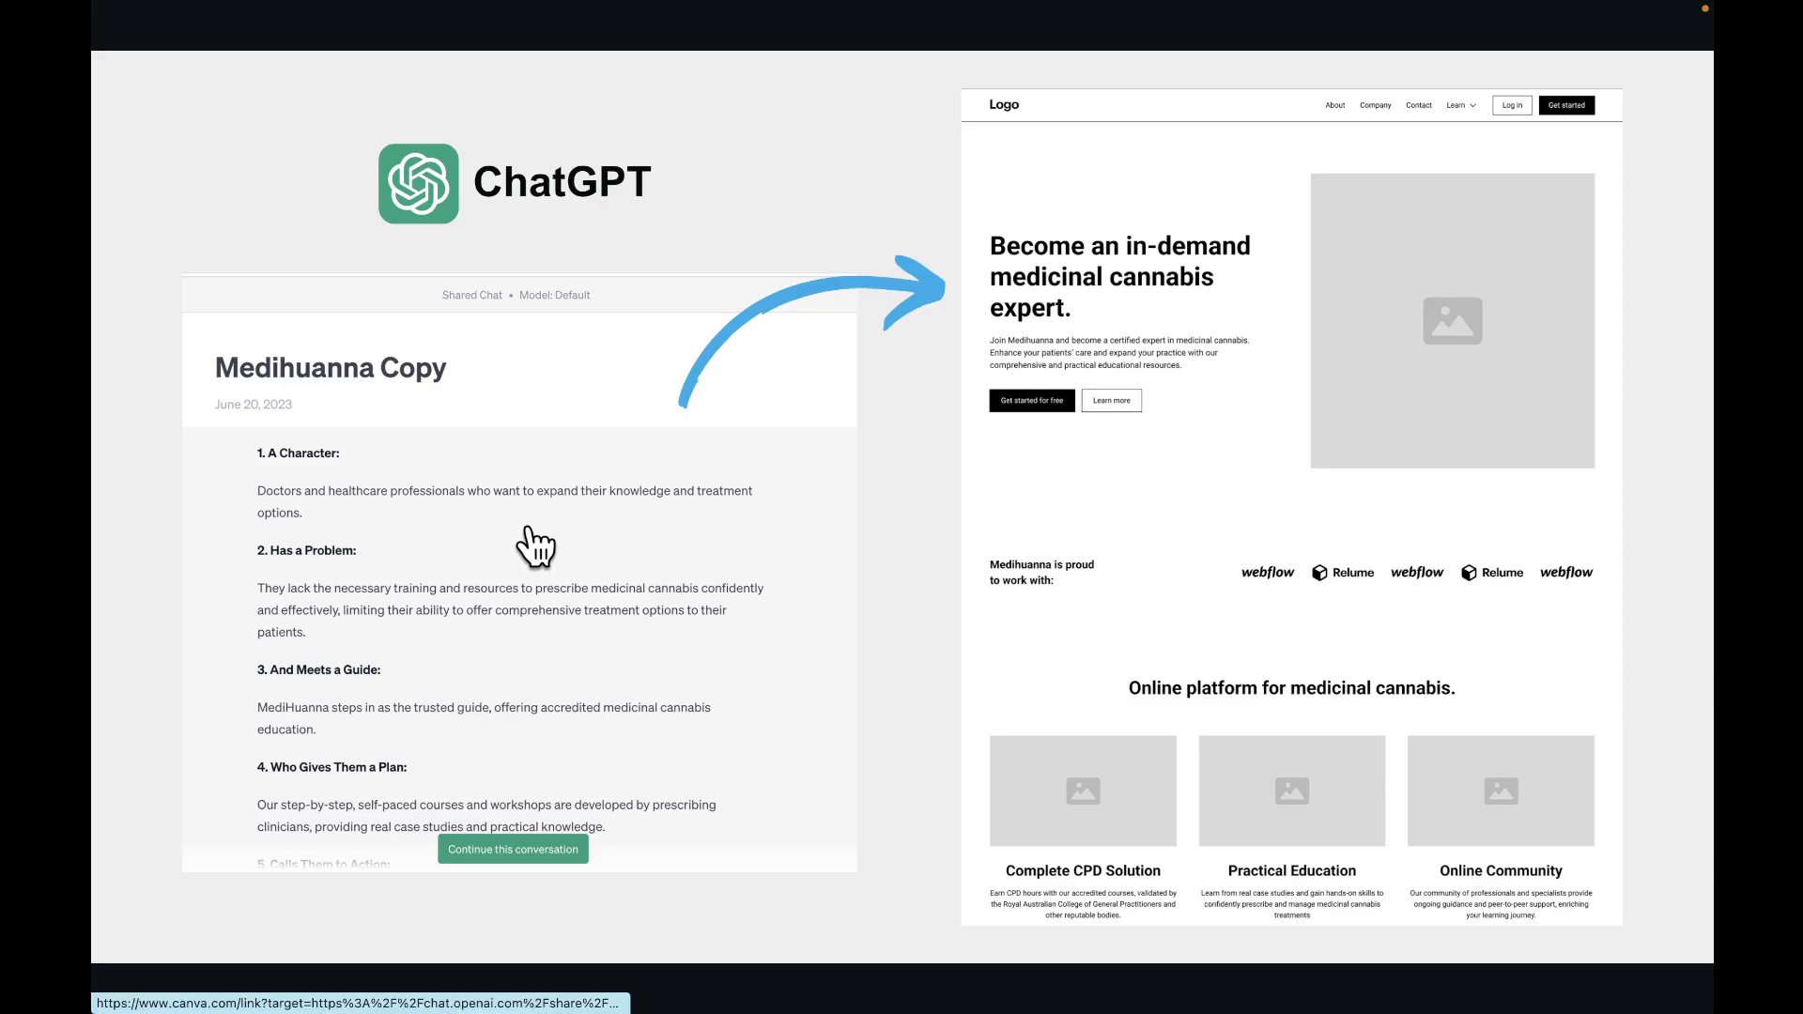
click(671, 523)
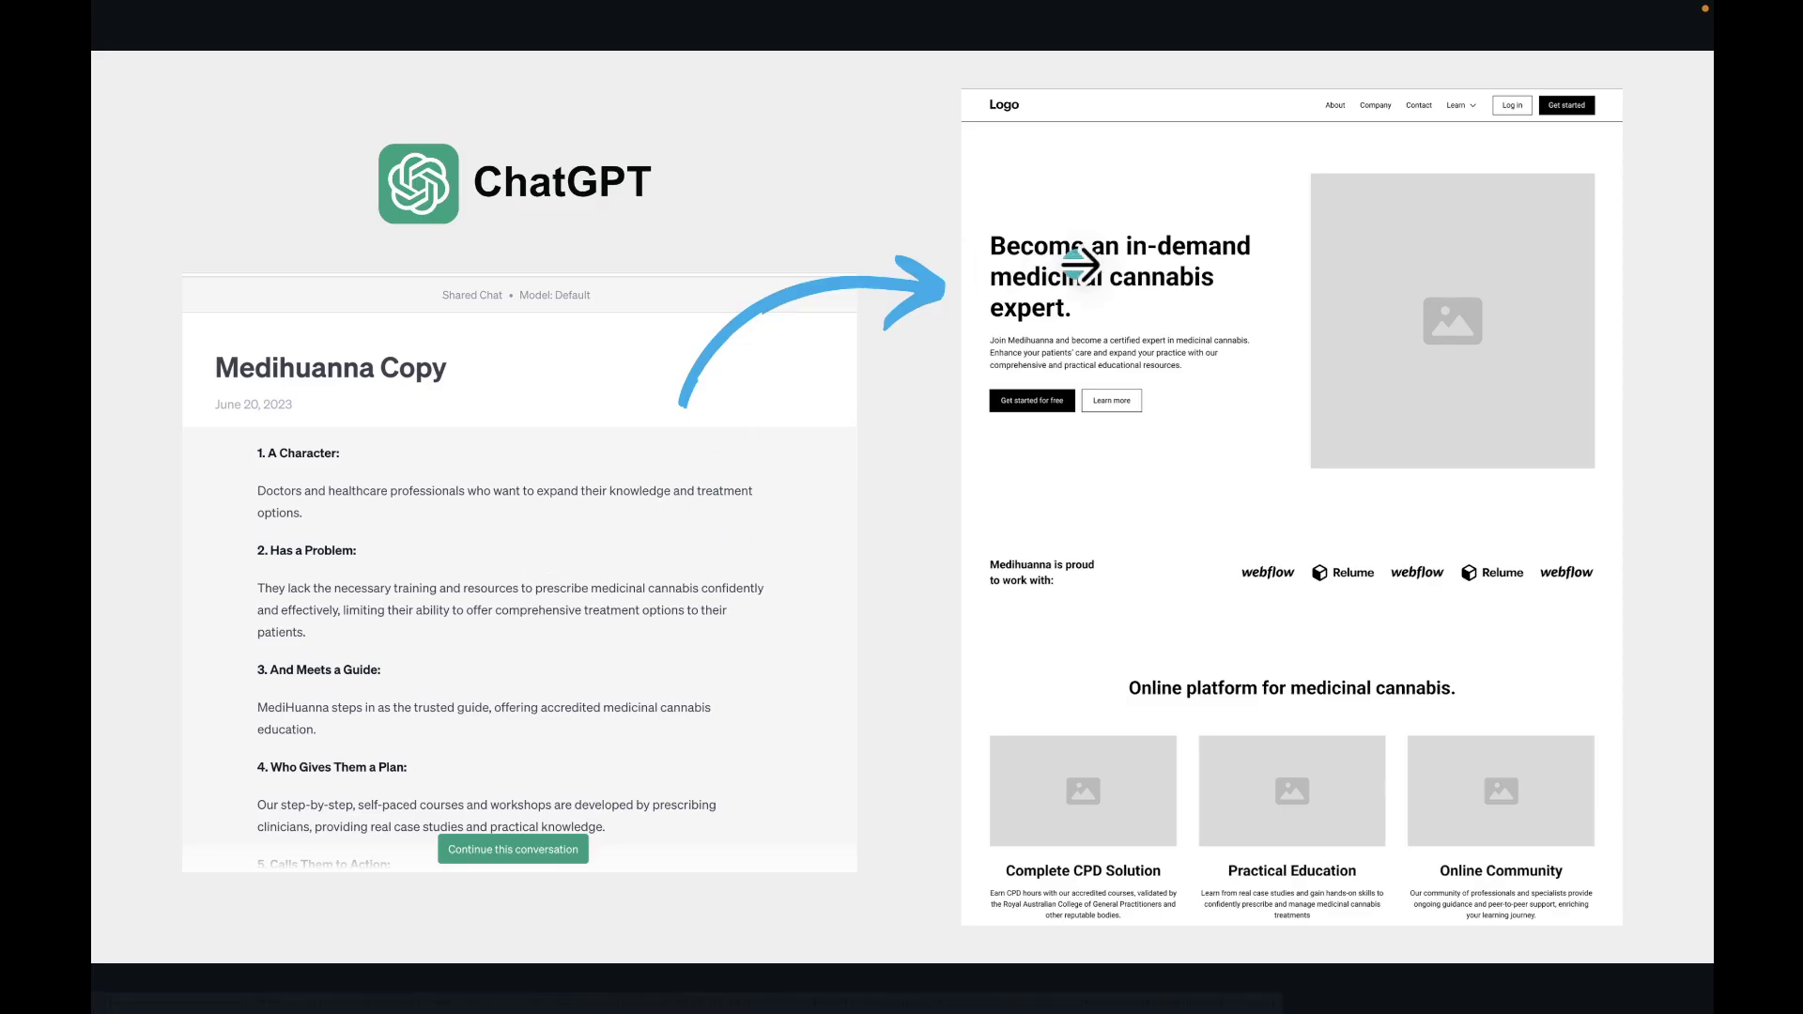
click(742, 486)
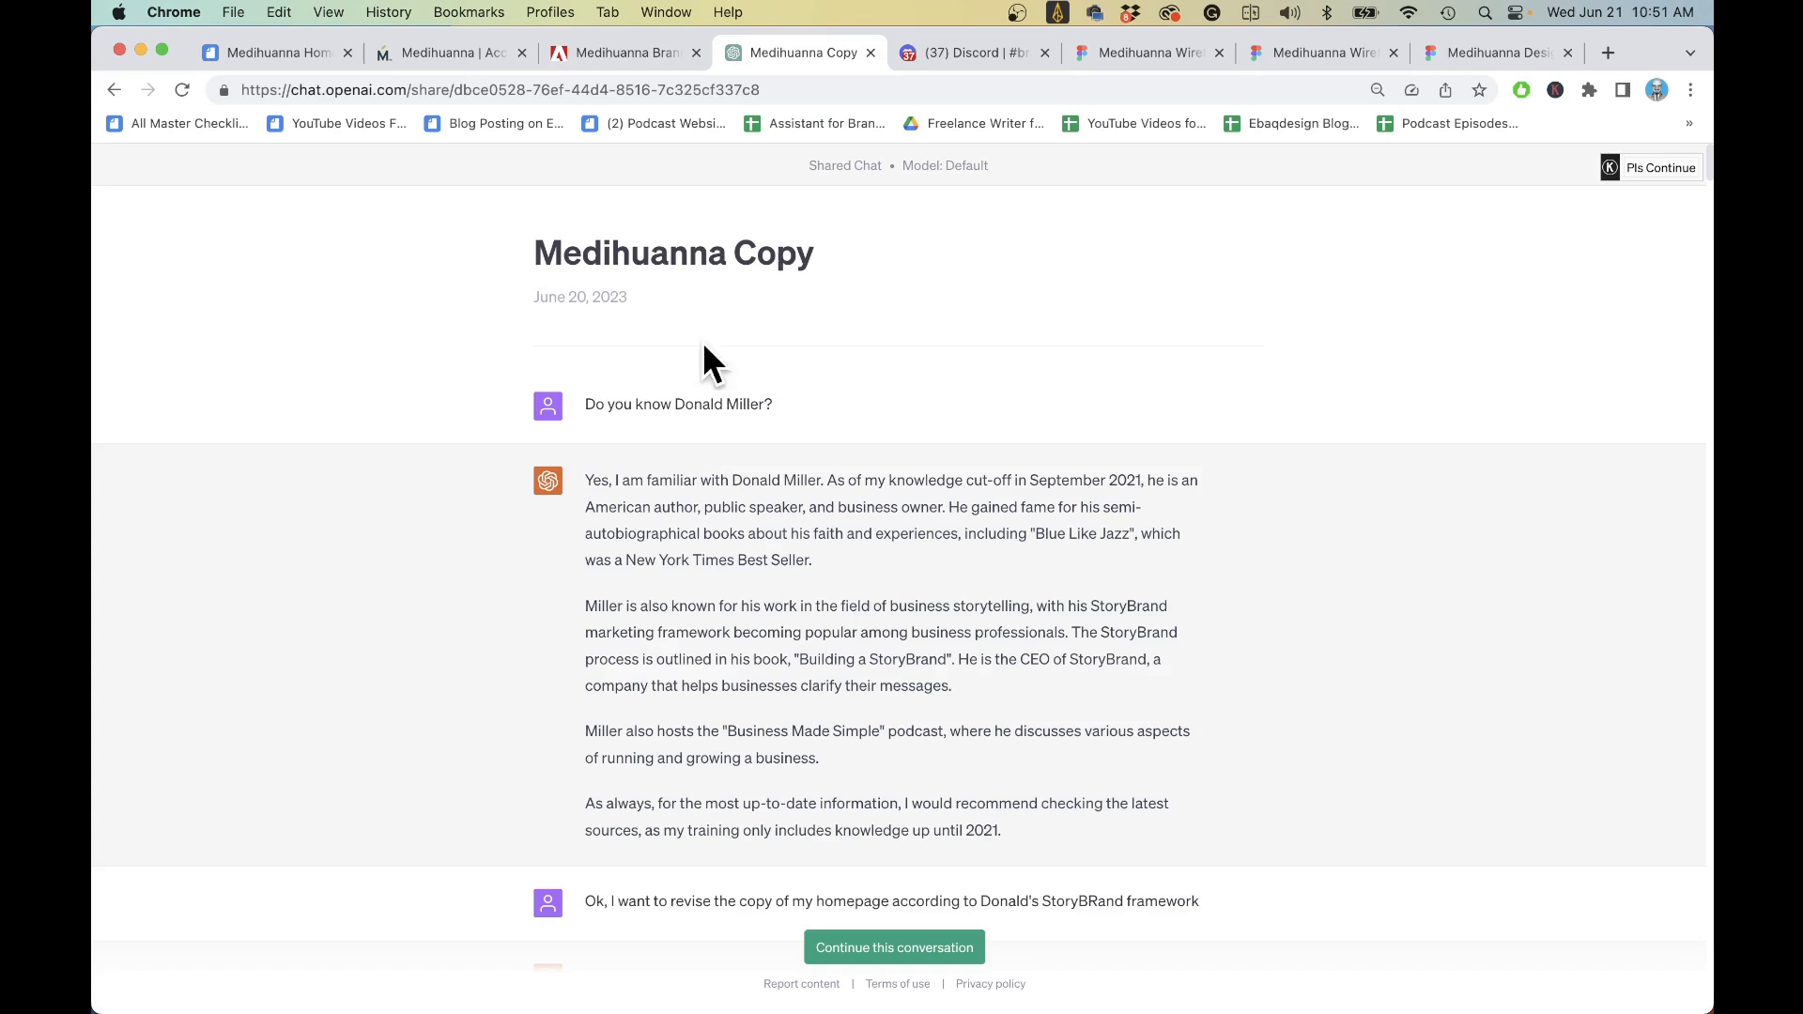
- Review the StoryBrand request, highlighting 'StoryBrand framework' and the homepage-copy phrase, then open medihuanna.com
scroll(725, 481, down, 1)
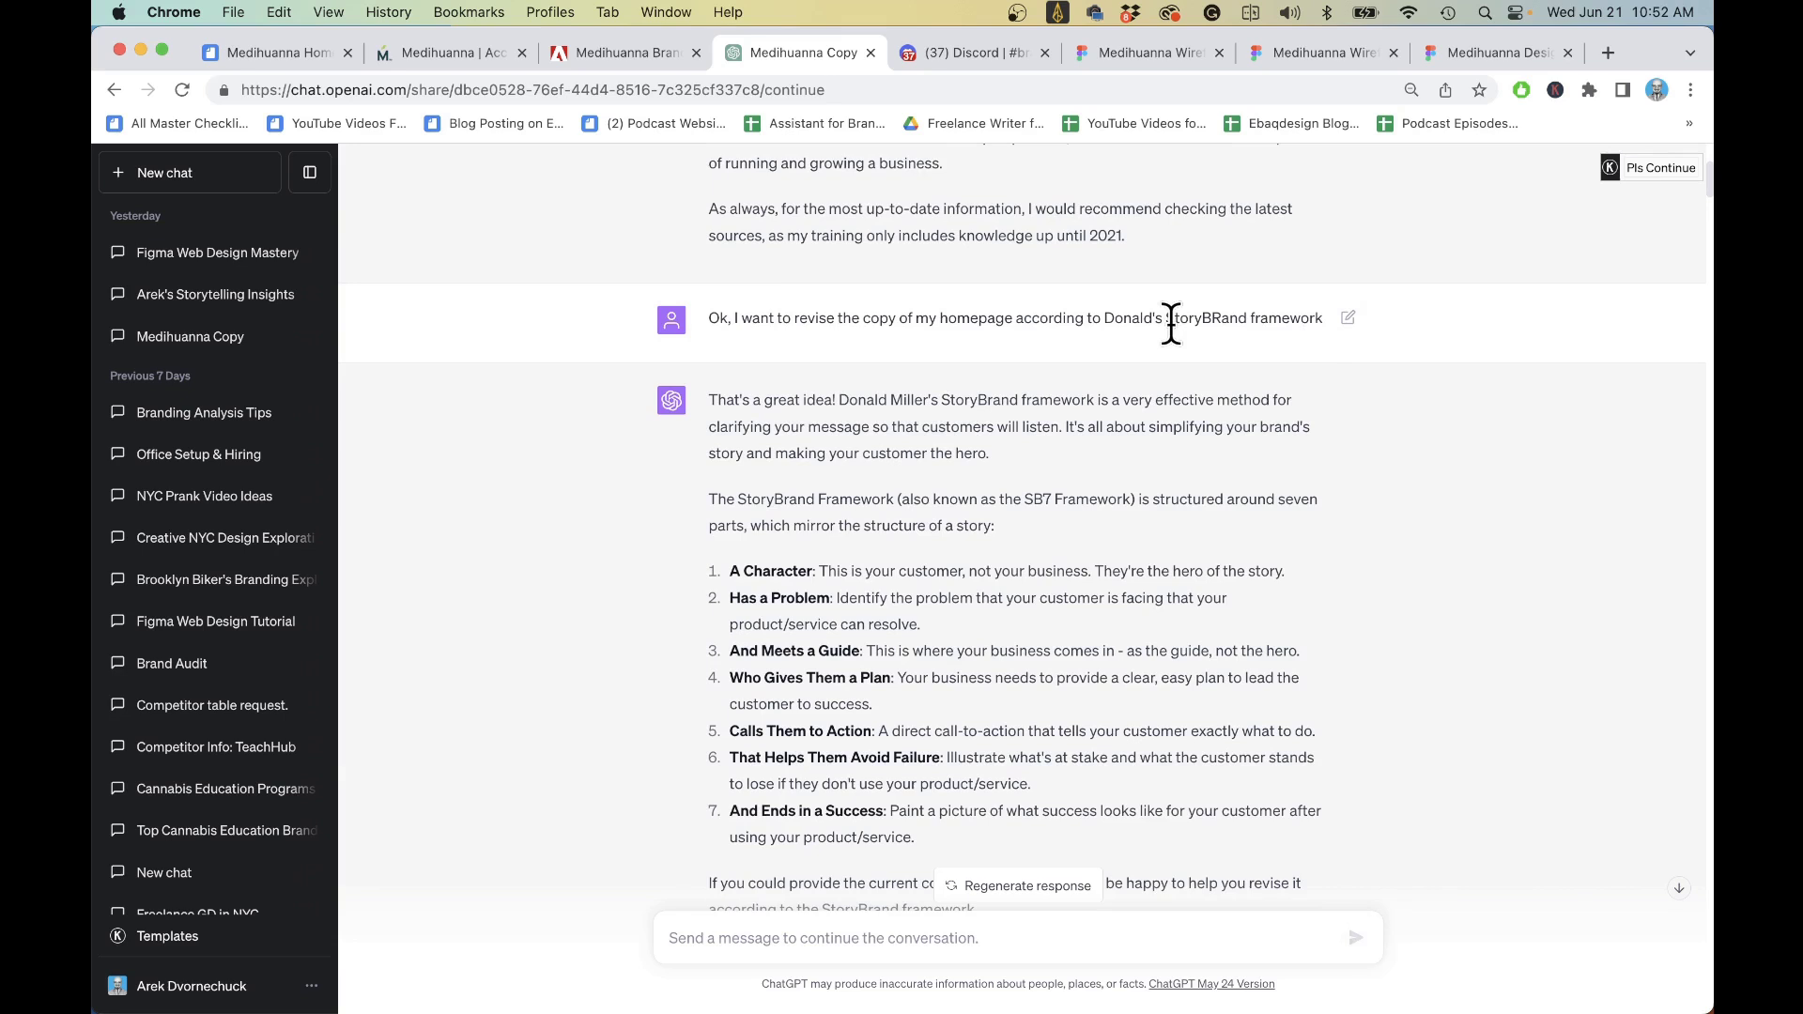
drag(1166, 320, 1322, 321)
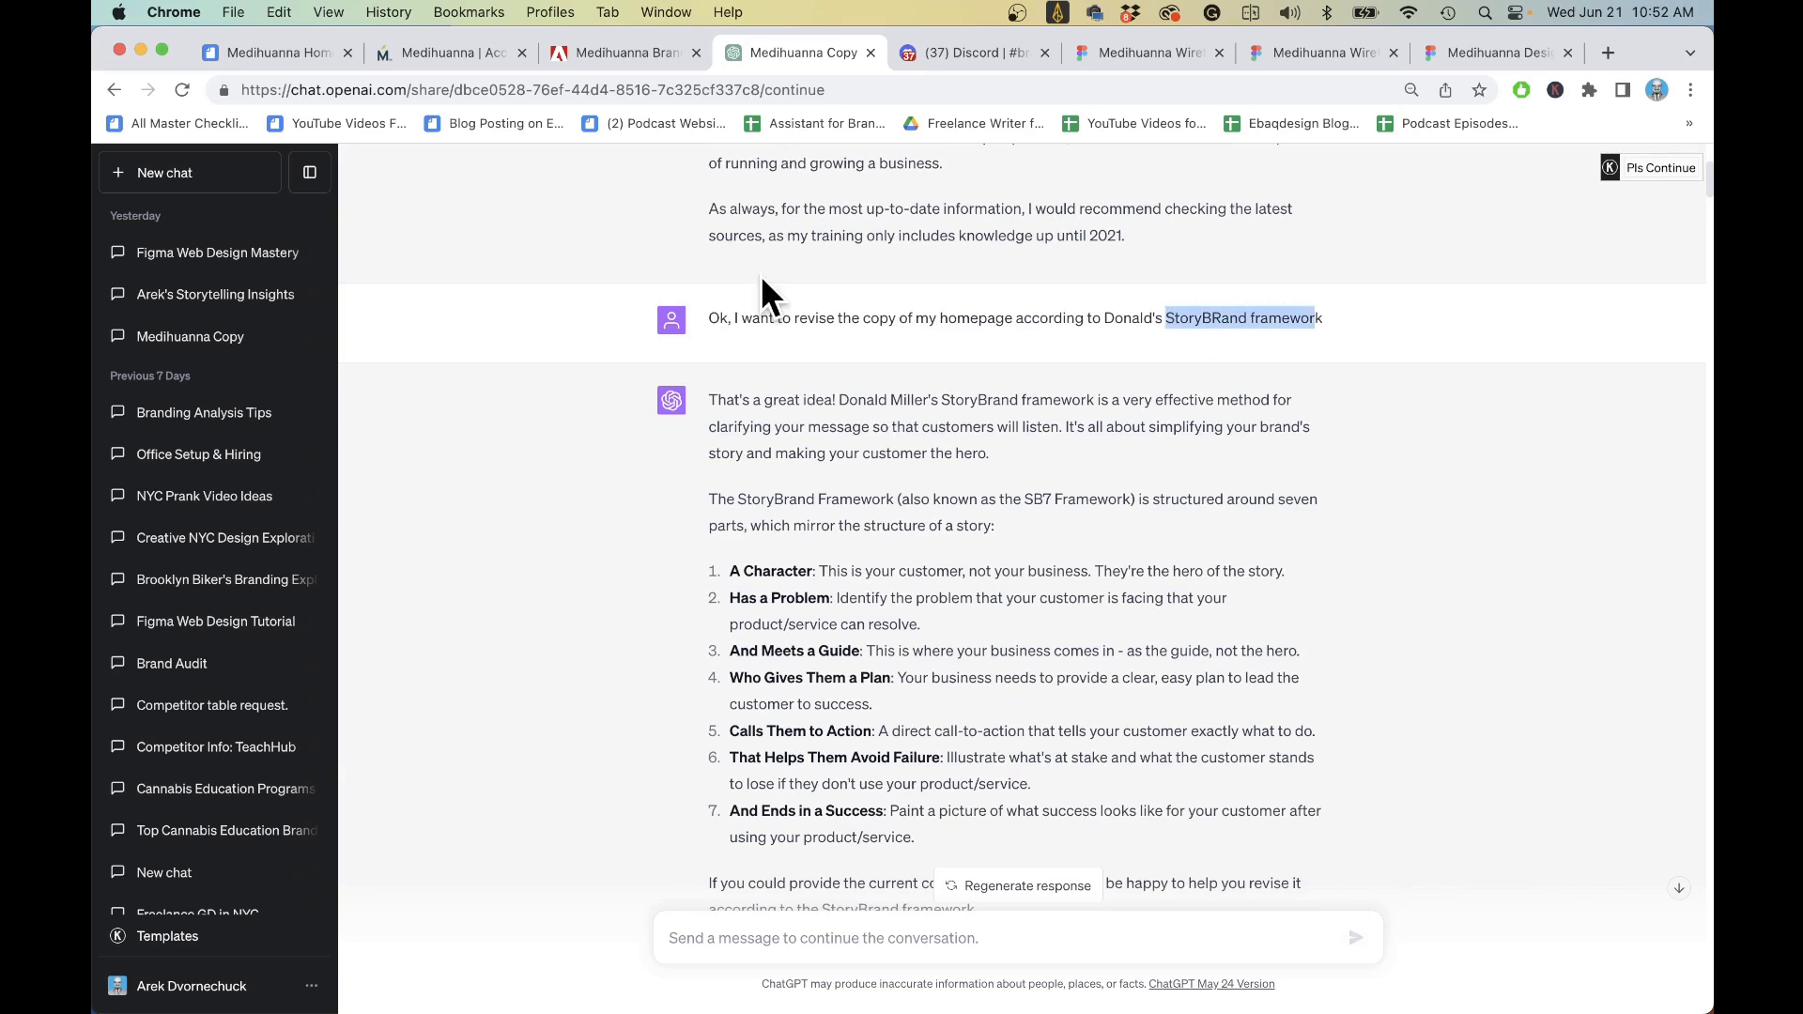
scroll(766, 310, down, 5)
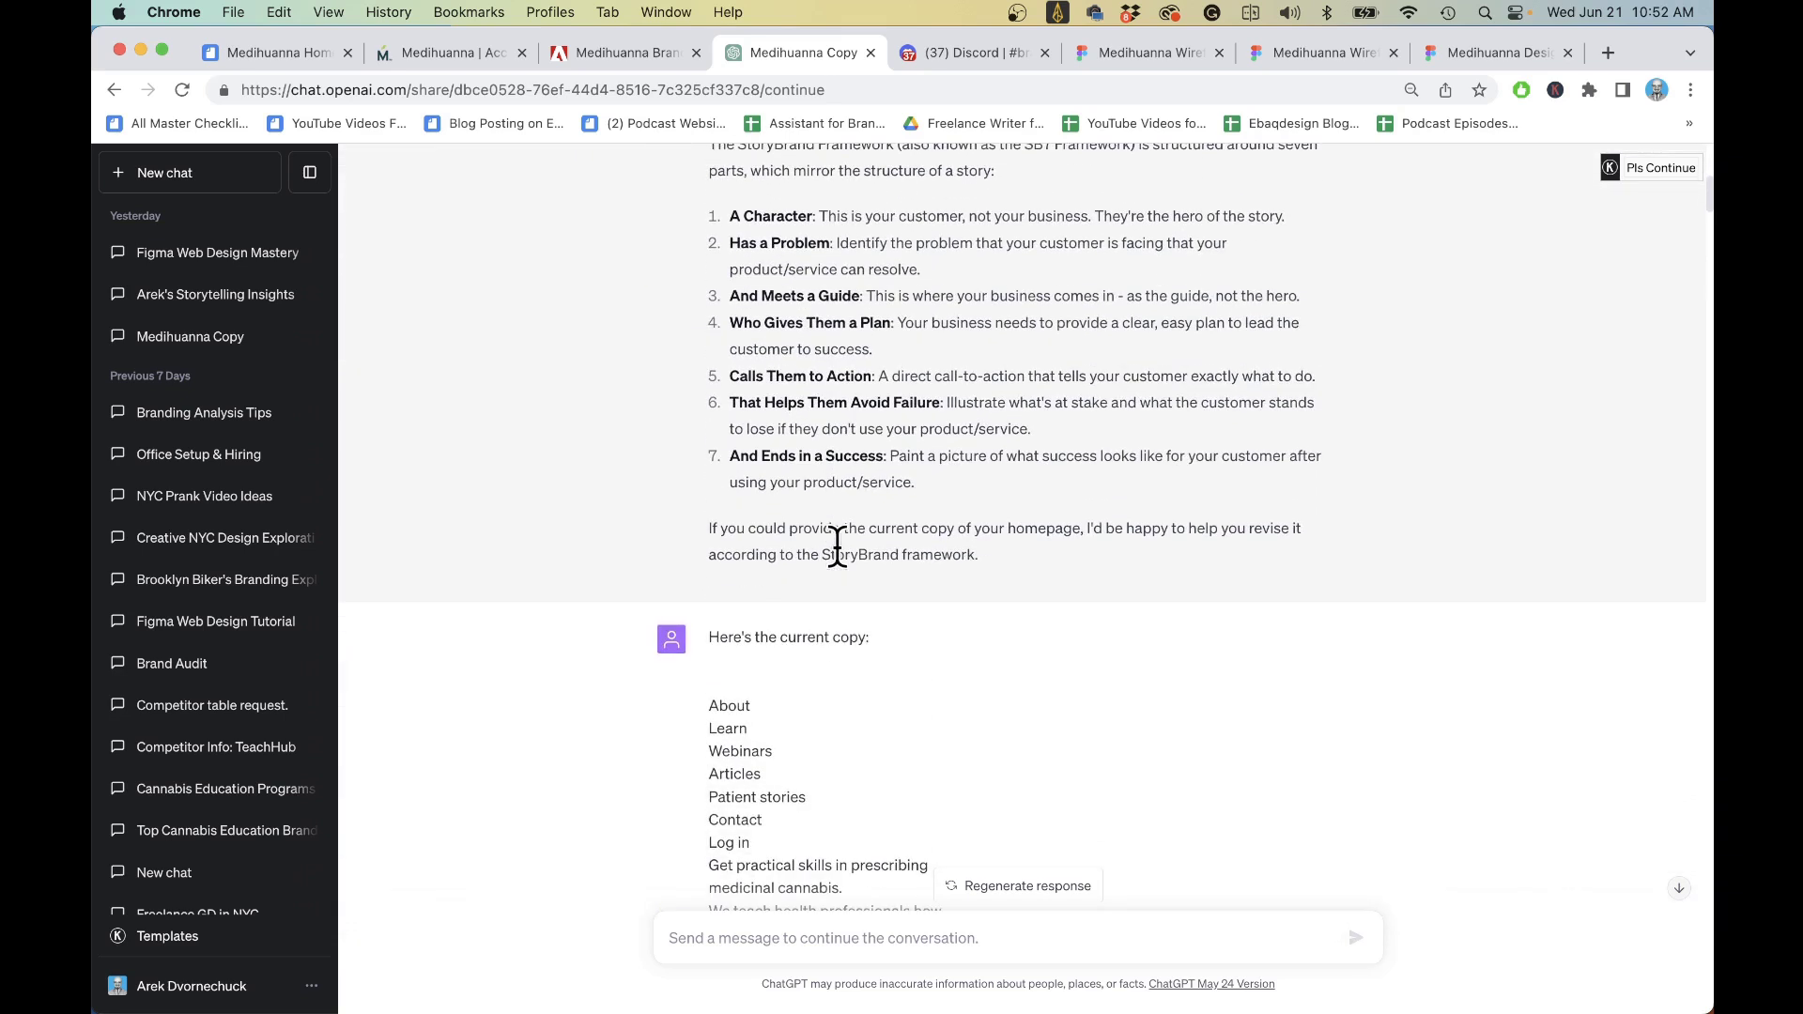
drag(919, 528, 1099, 528)
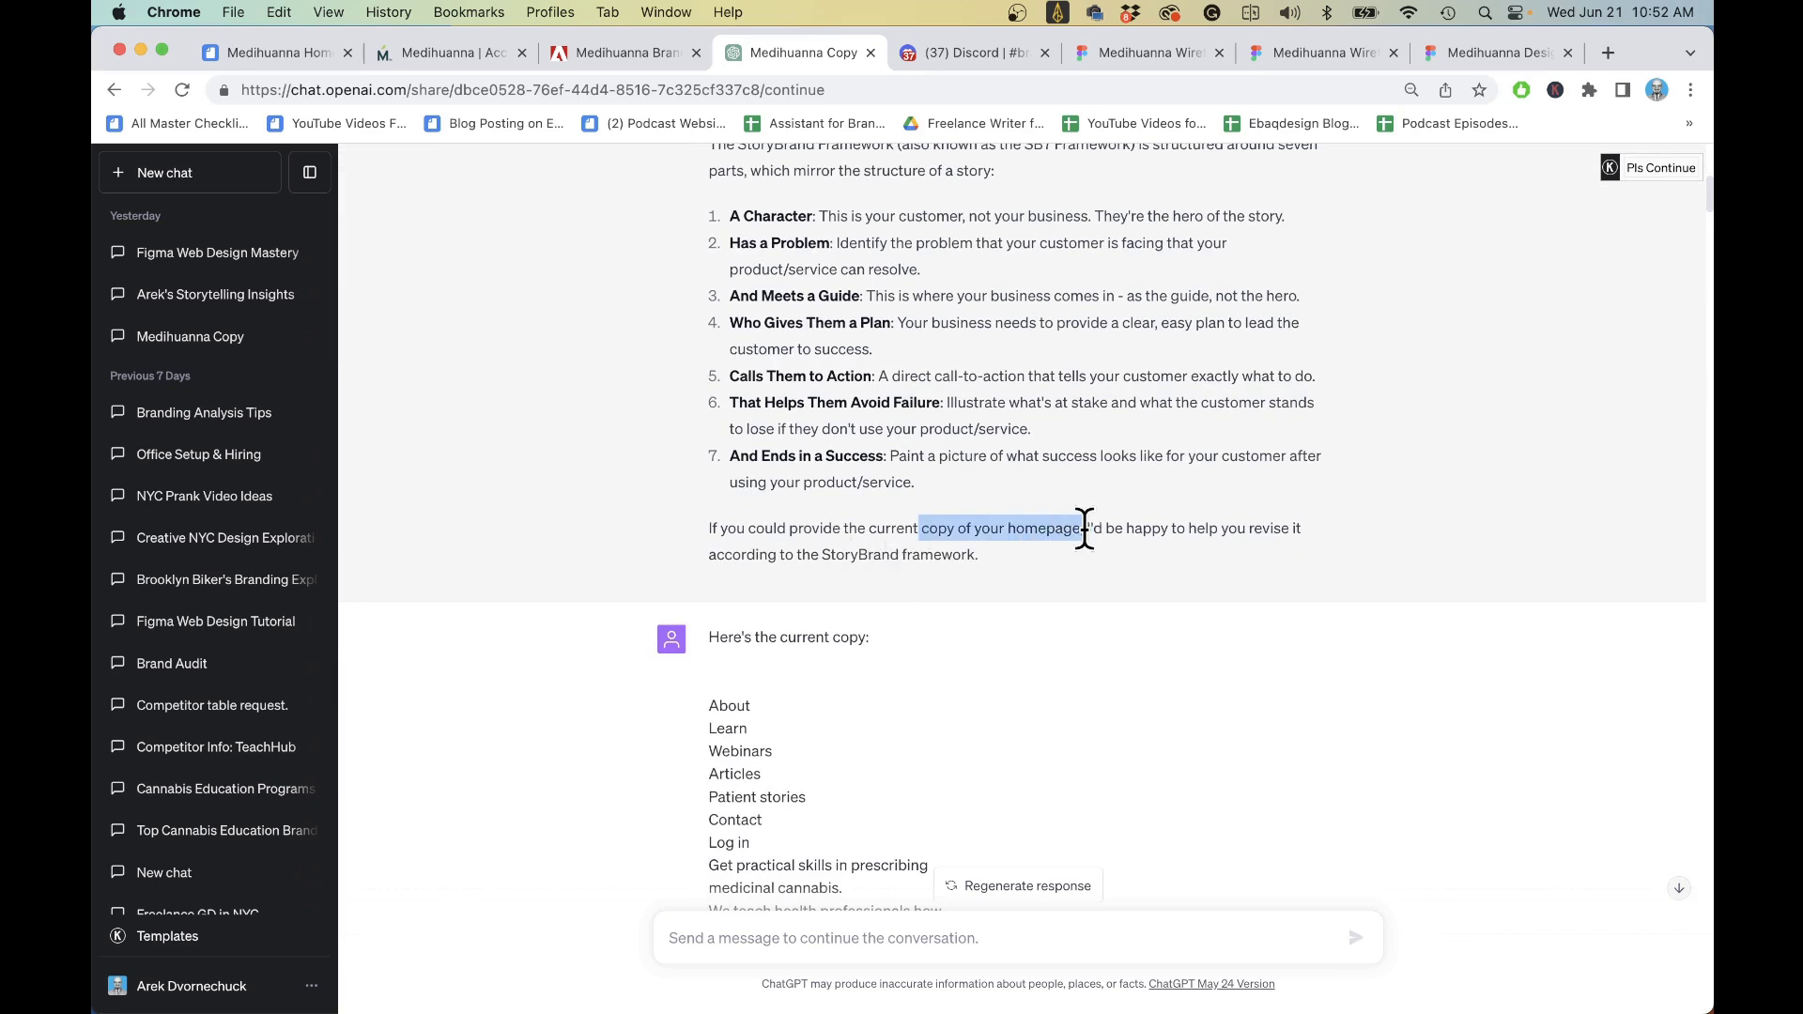
scroll(902, 589, down, 5)
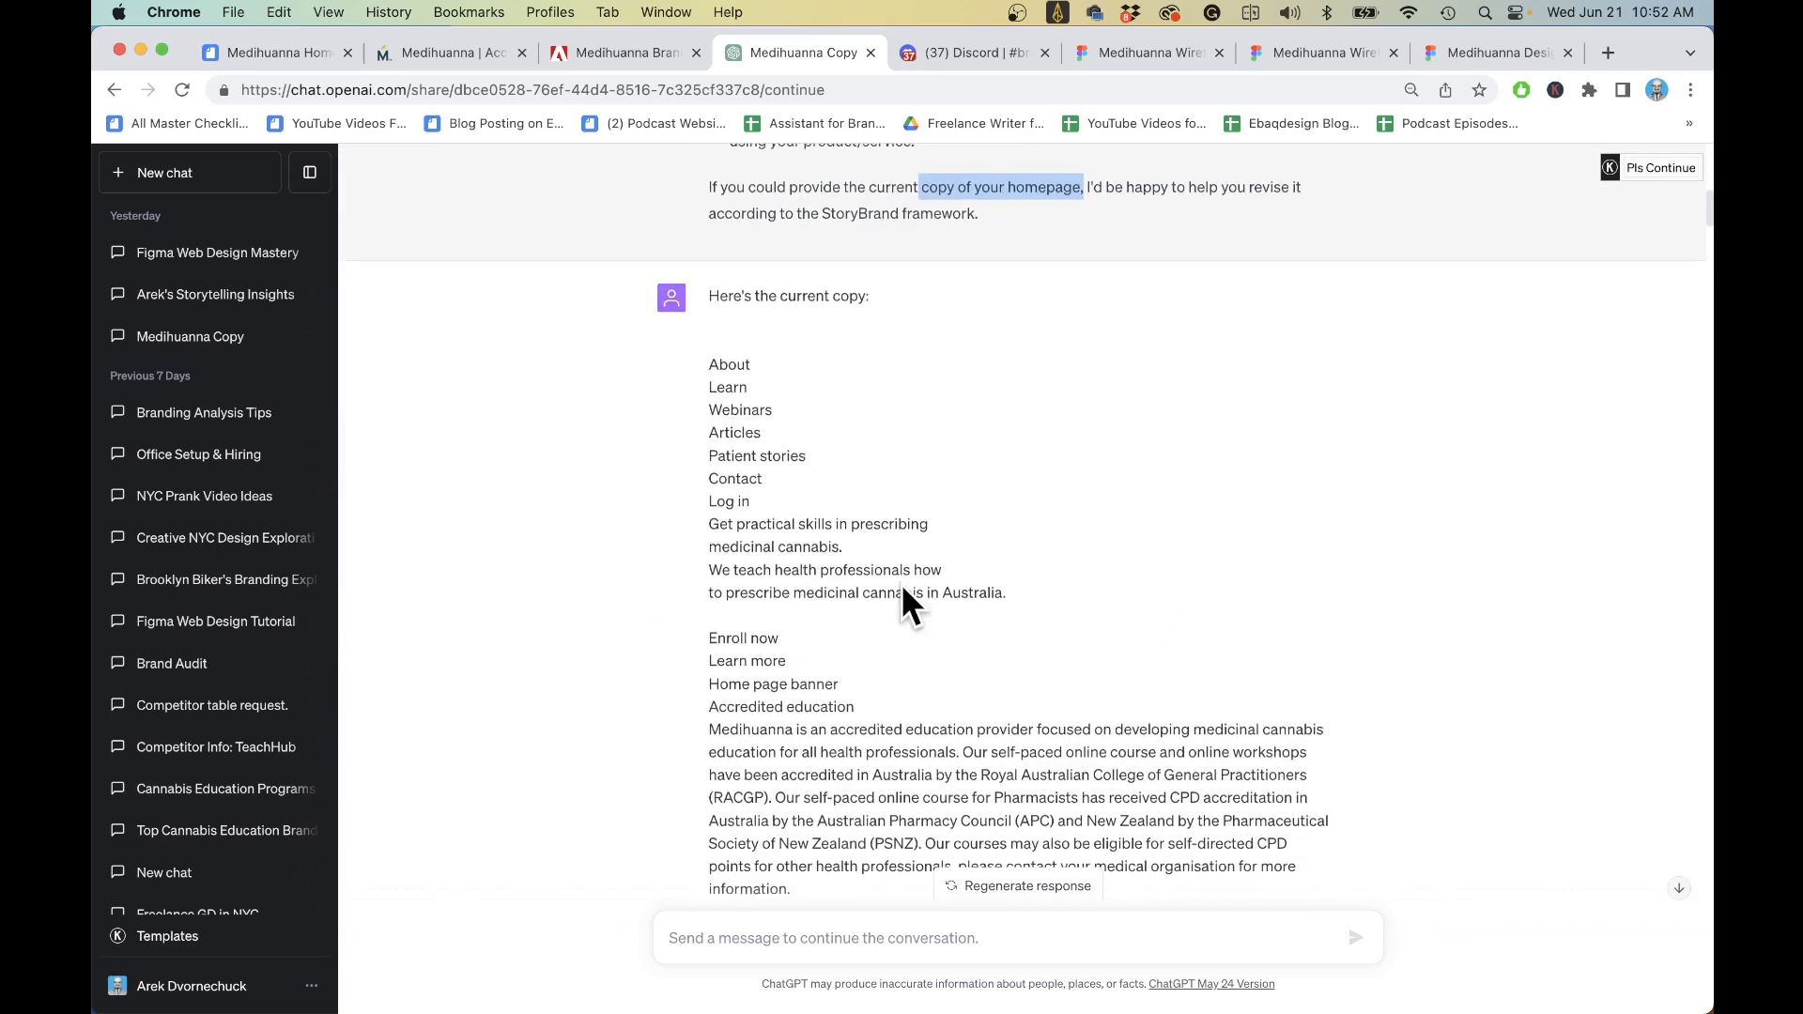
click(500, 54)
- Select and copy all the homepage text, then return to the Medihuanna Copy chat
scroll(676, 322, up, 10)
scroll(686, 423, up, 10)
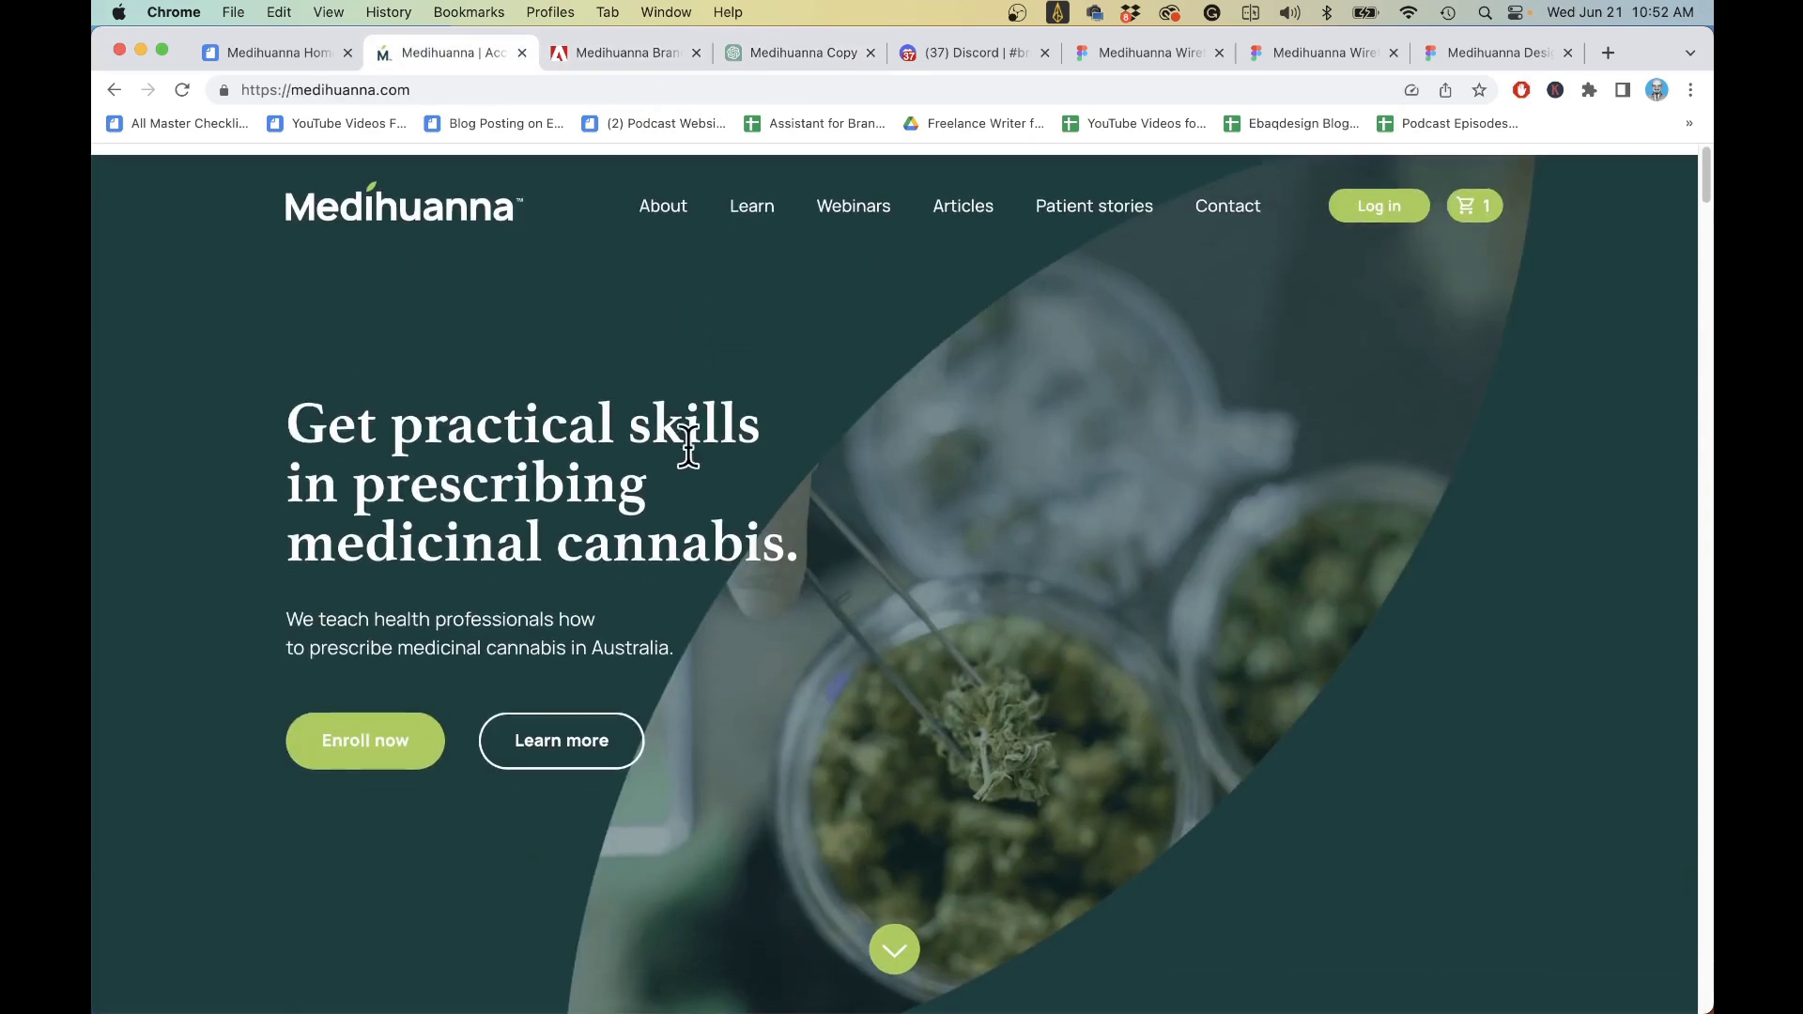
key(super+a)
right_click(557, 442)
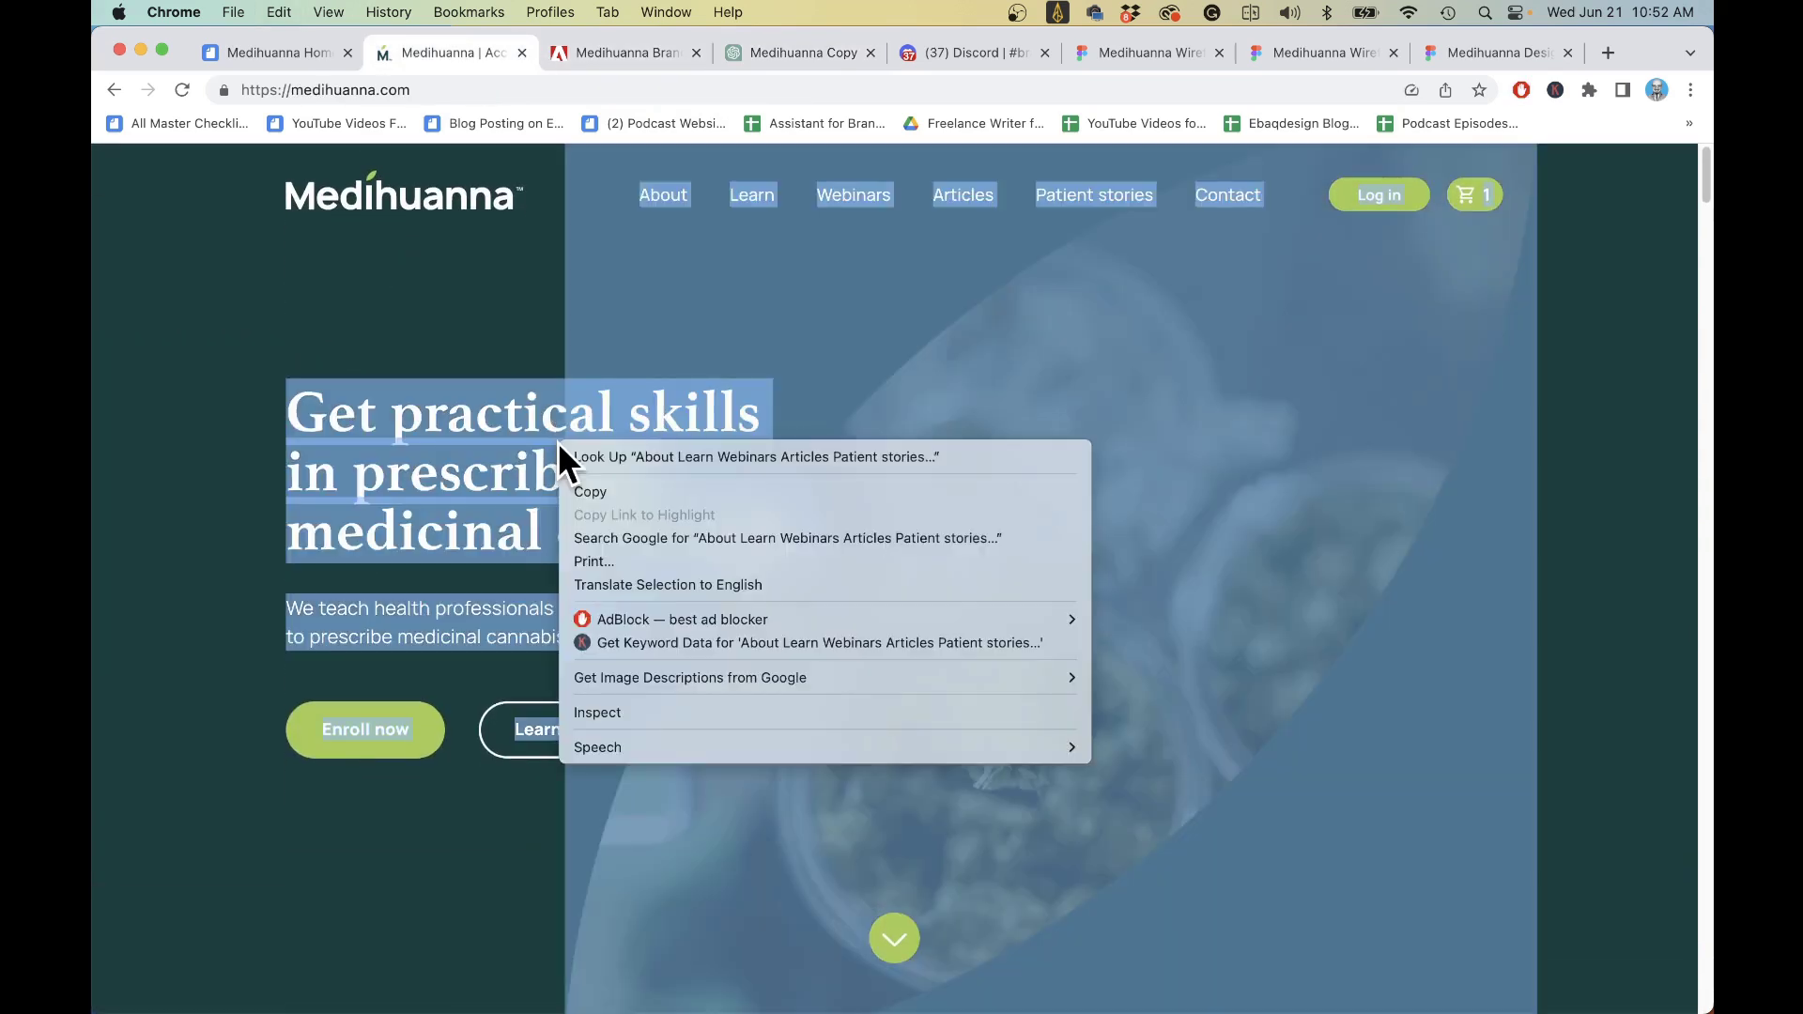
click(584, 490)
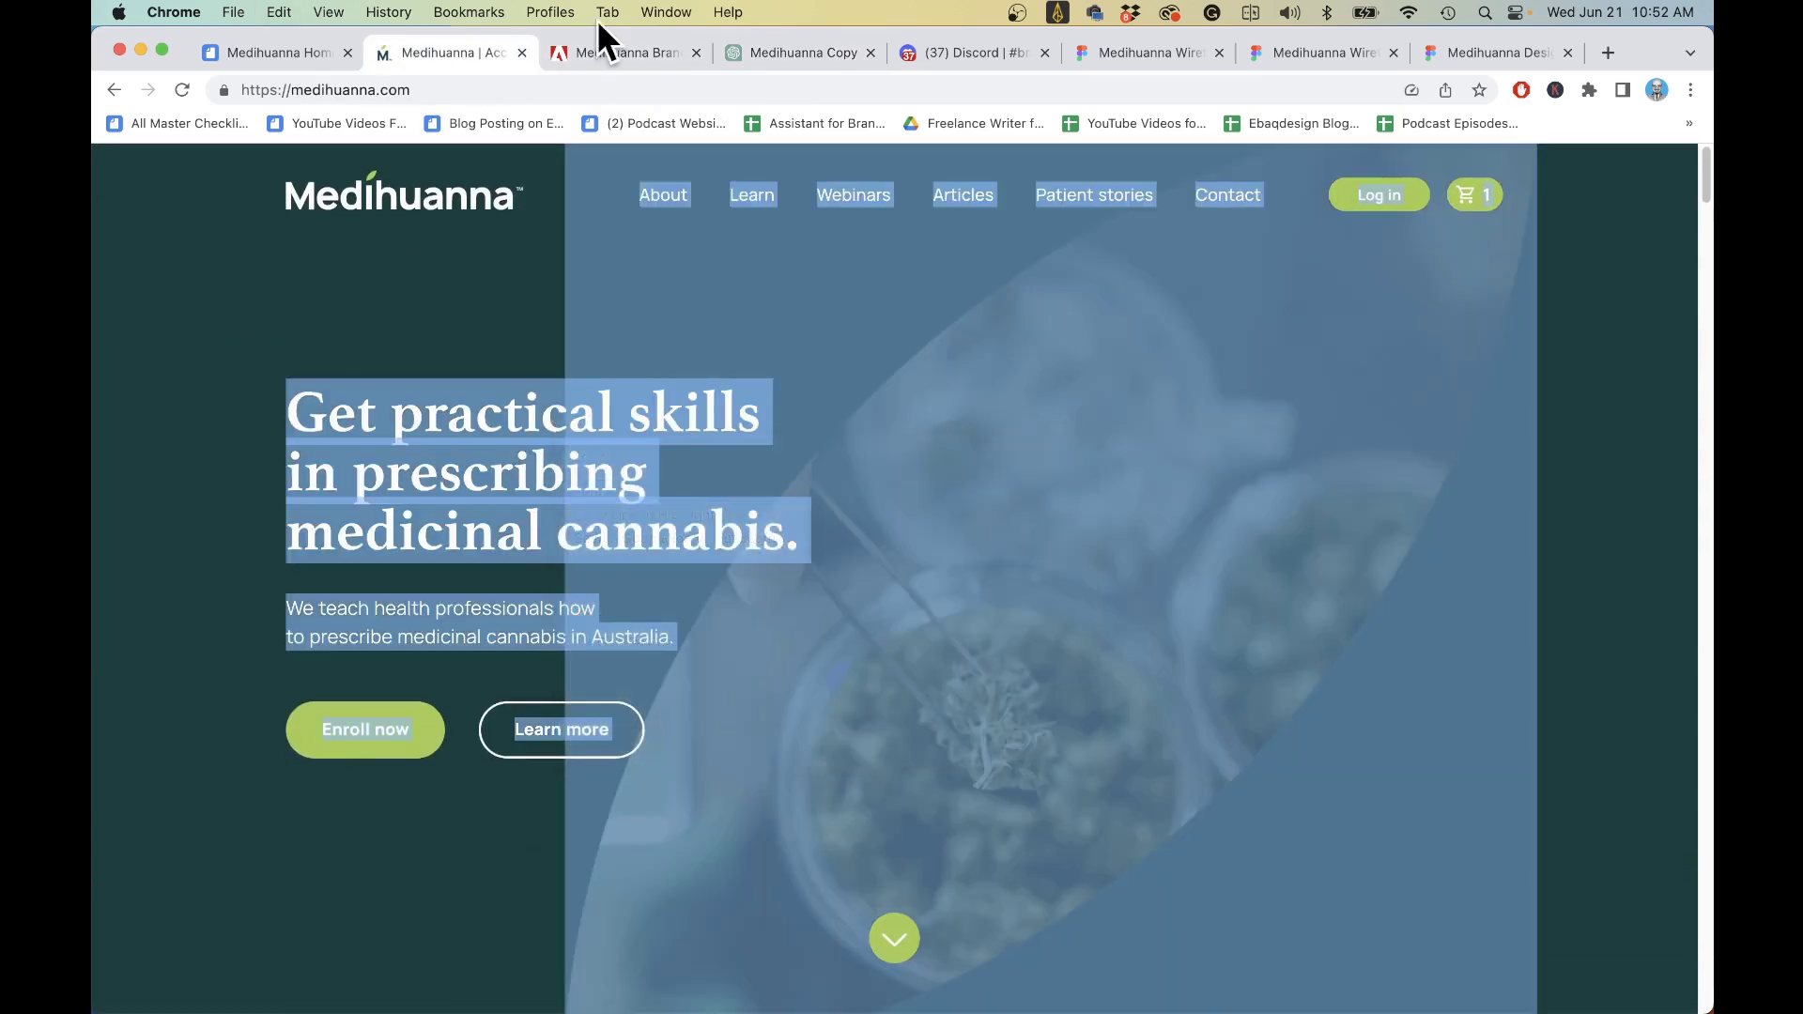
click(751, 59)
click(714, 290)
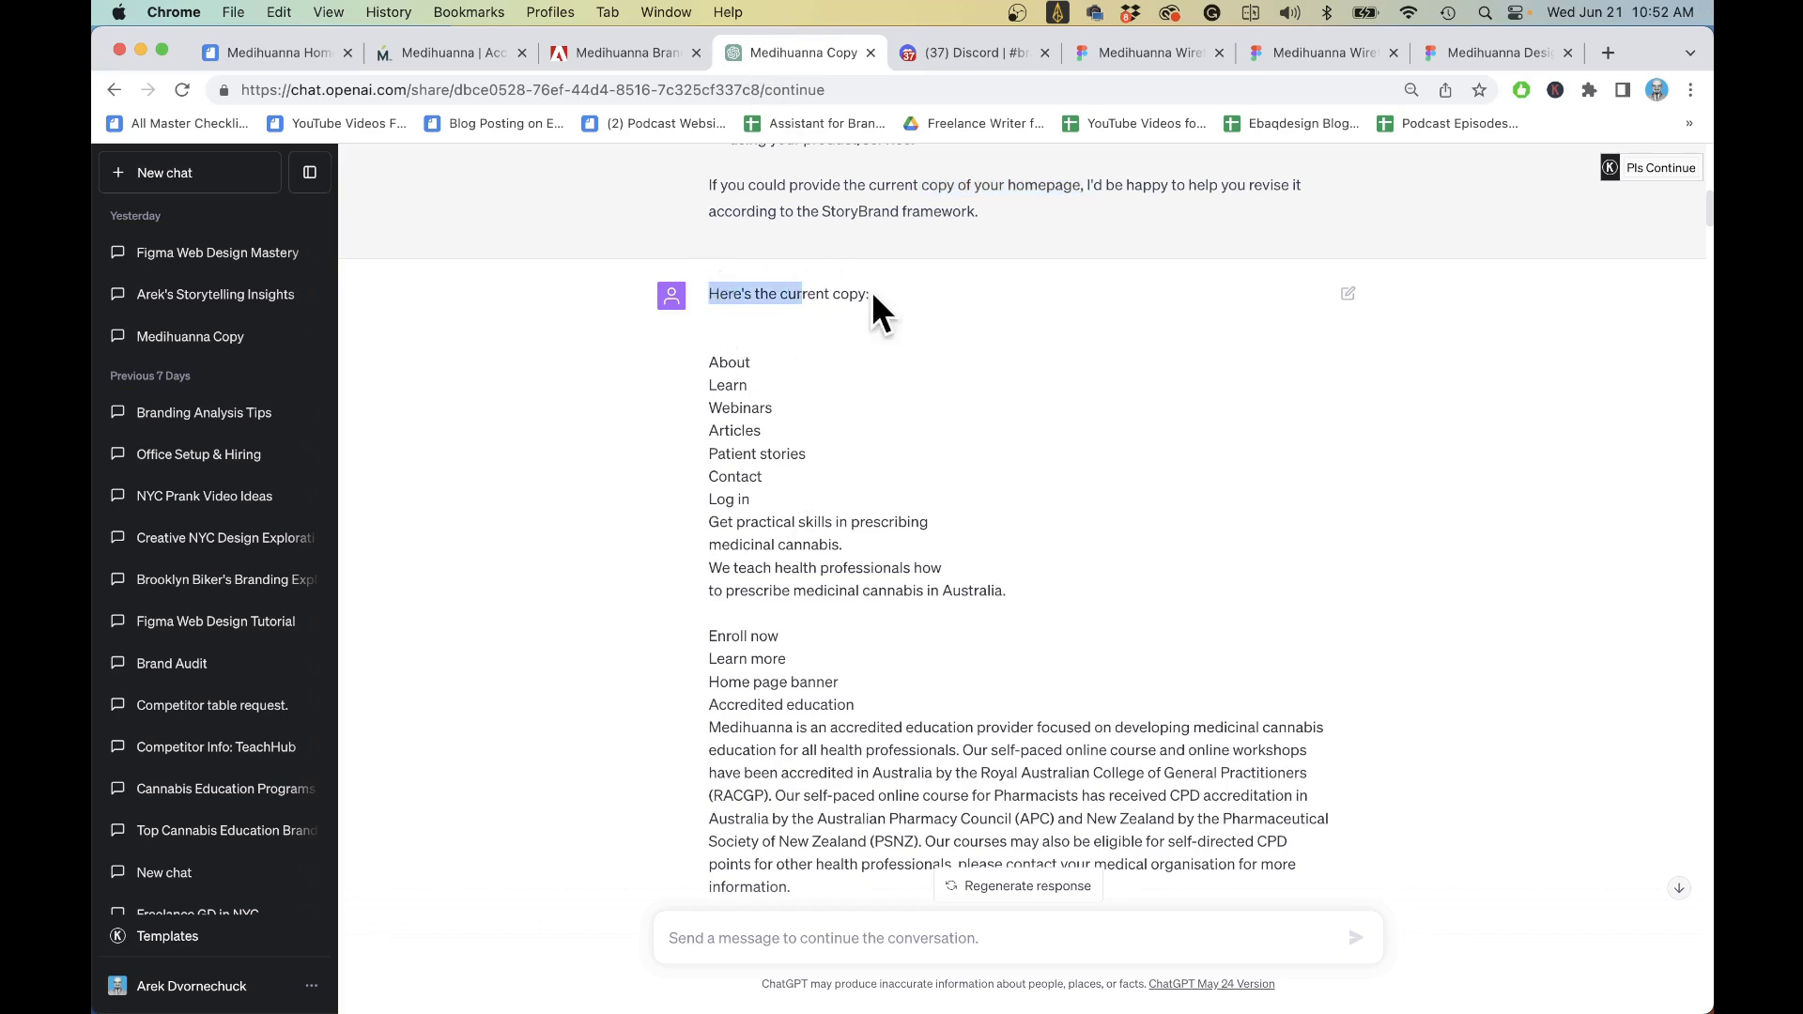
scroll(738, 184, up, 3)
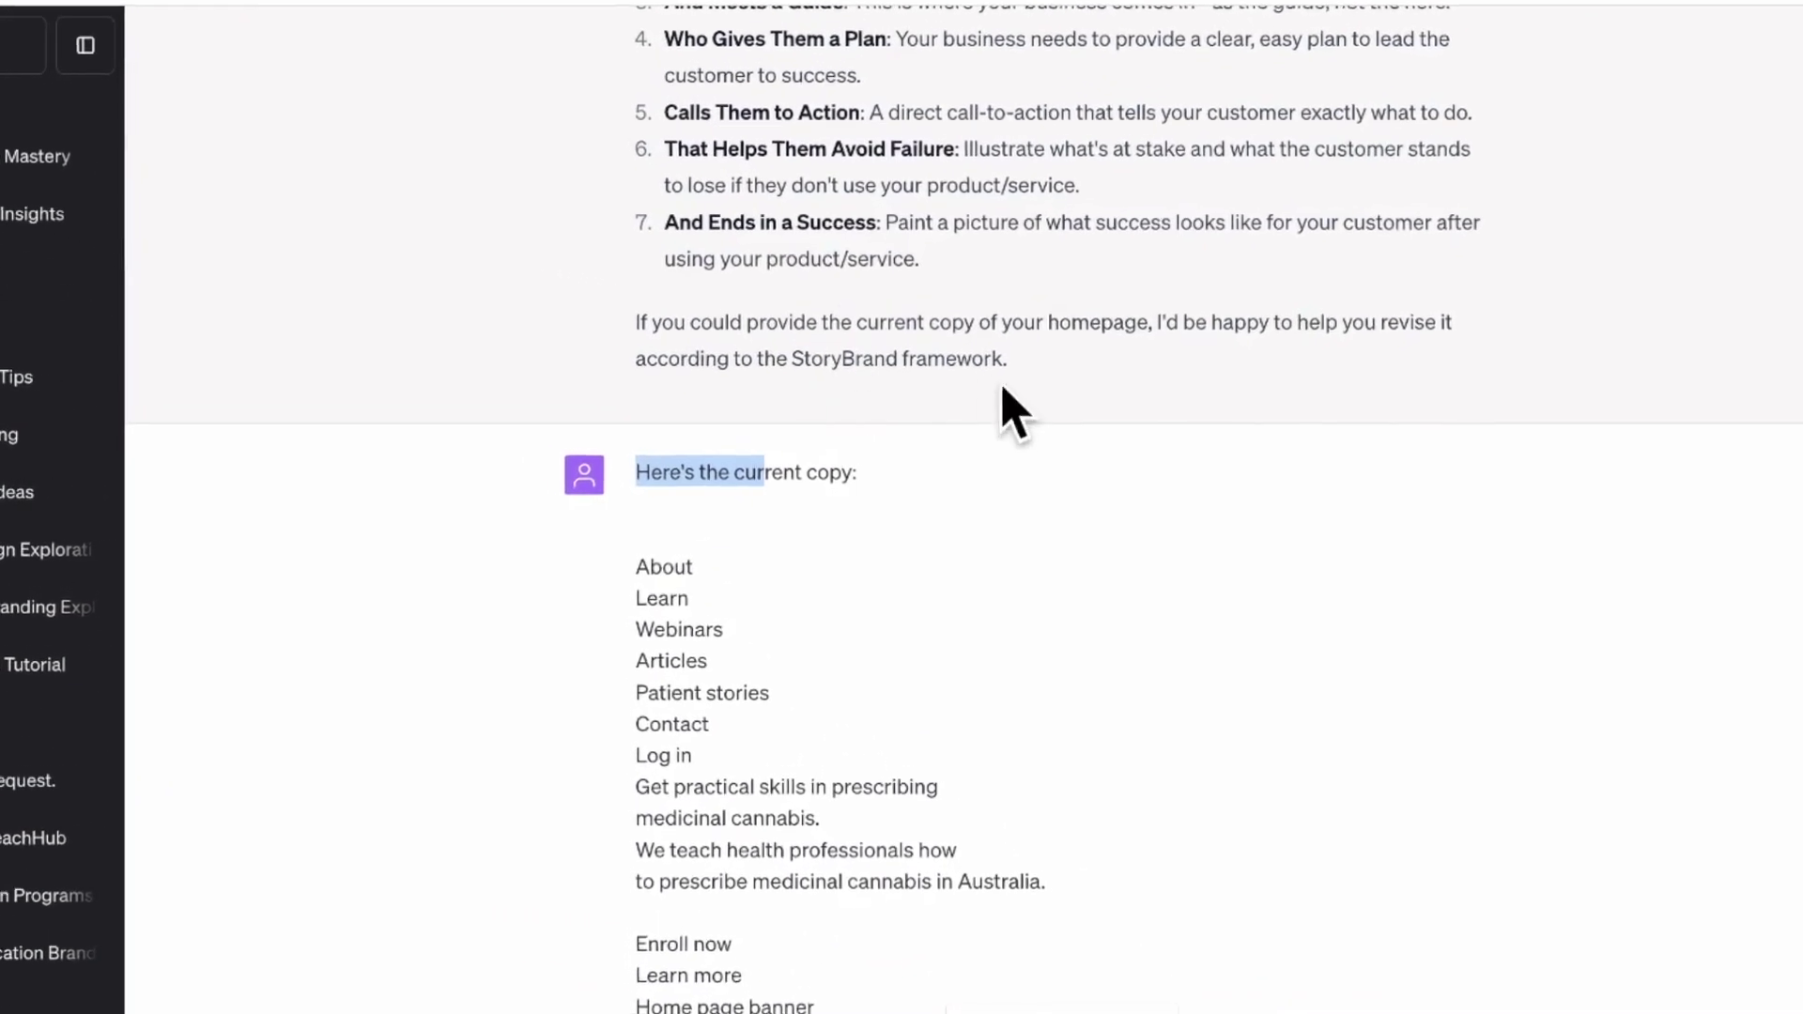
scroll(900, 662, down, 10)
scroll(903, 648, down, 15)
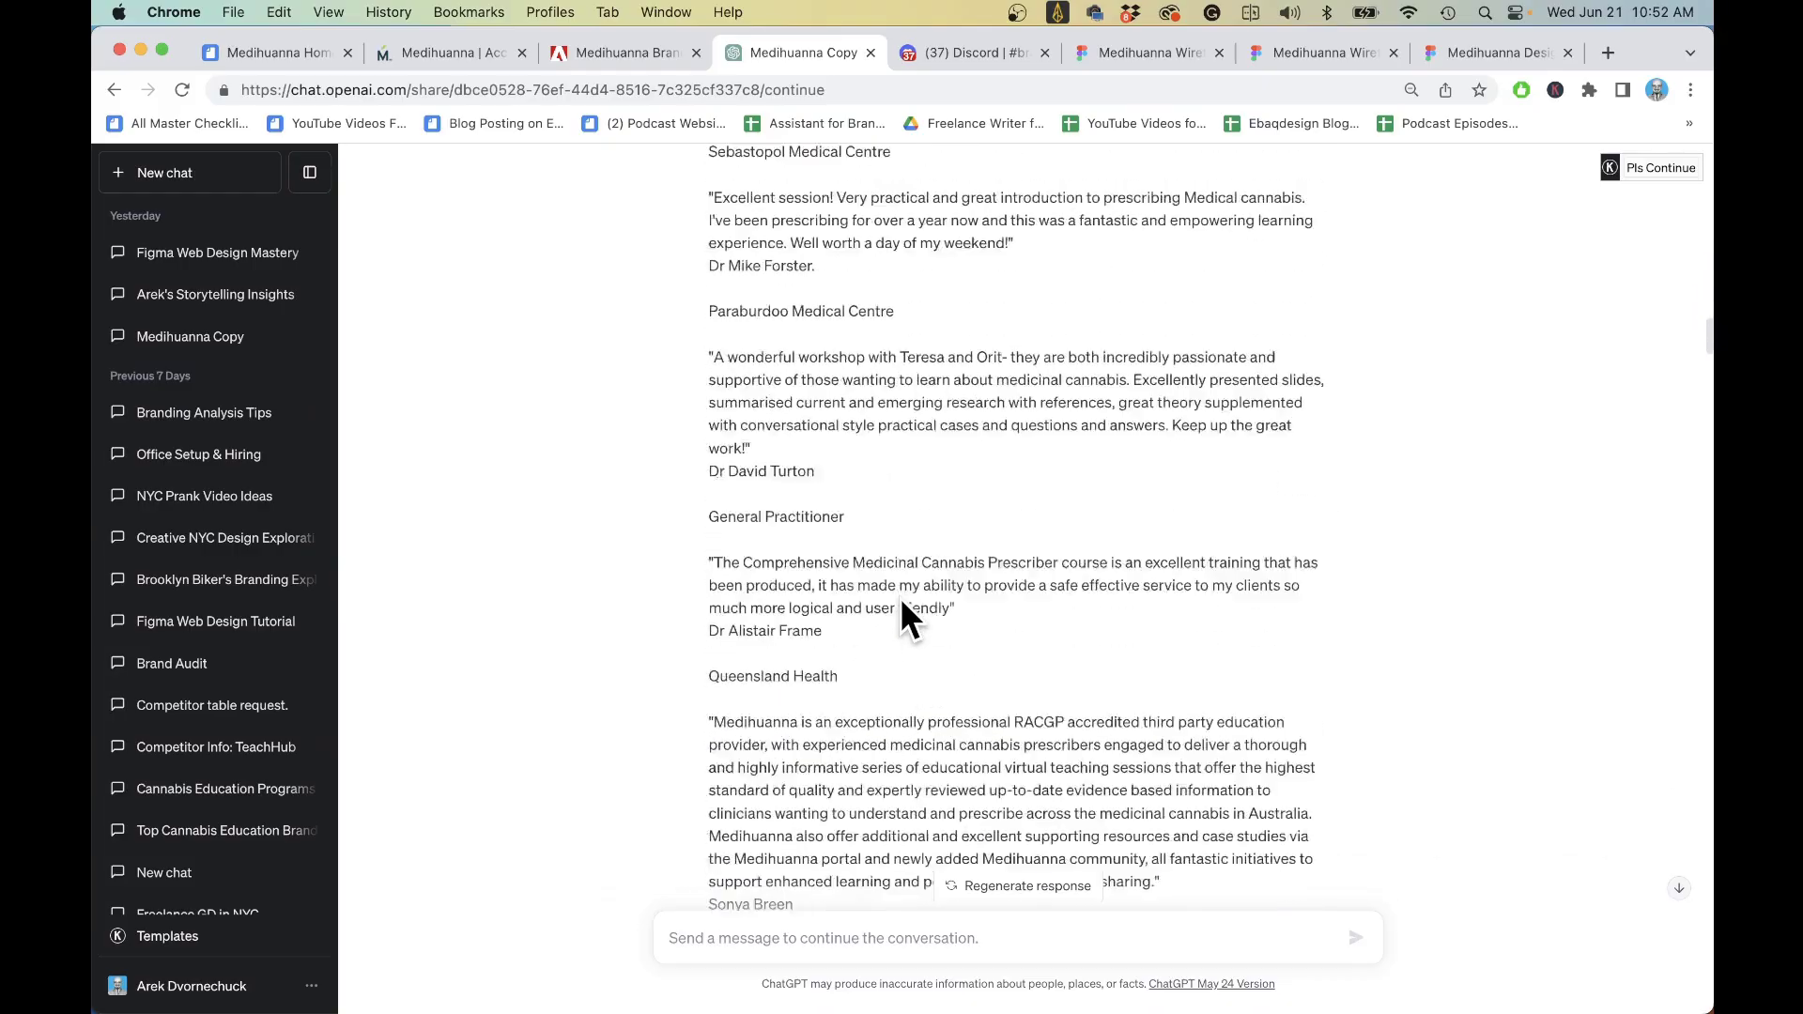
scroll(900, 596, down, 10)
scroll(900, 596, down, 10)
scroll(899, 595, down, 10)
scroll(765, 199, down, 10)
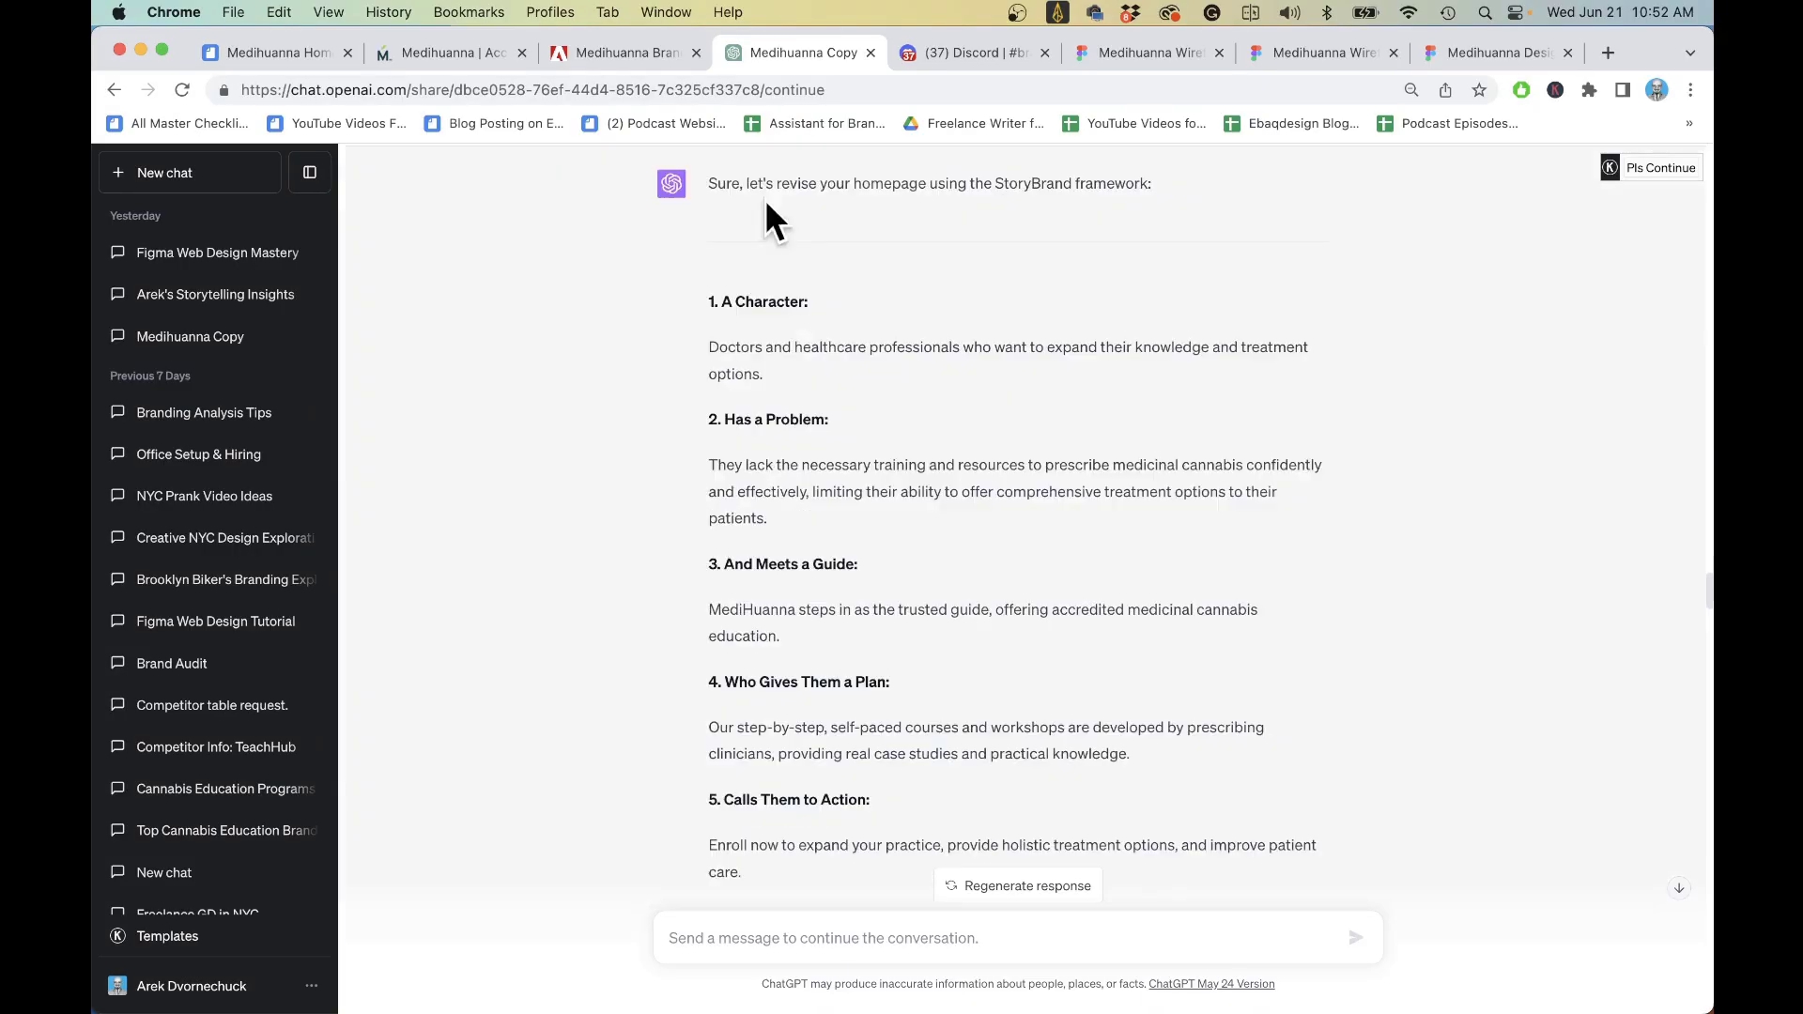
scroll(827, 460, down, 5)
scroll(892, 718, down, 10)
scroll(892, 719, down, 8)
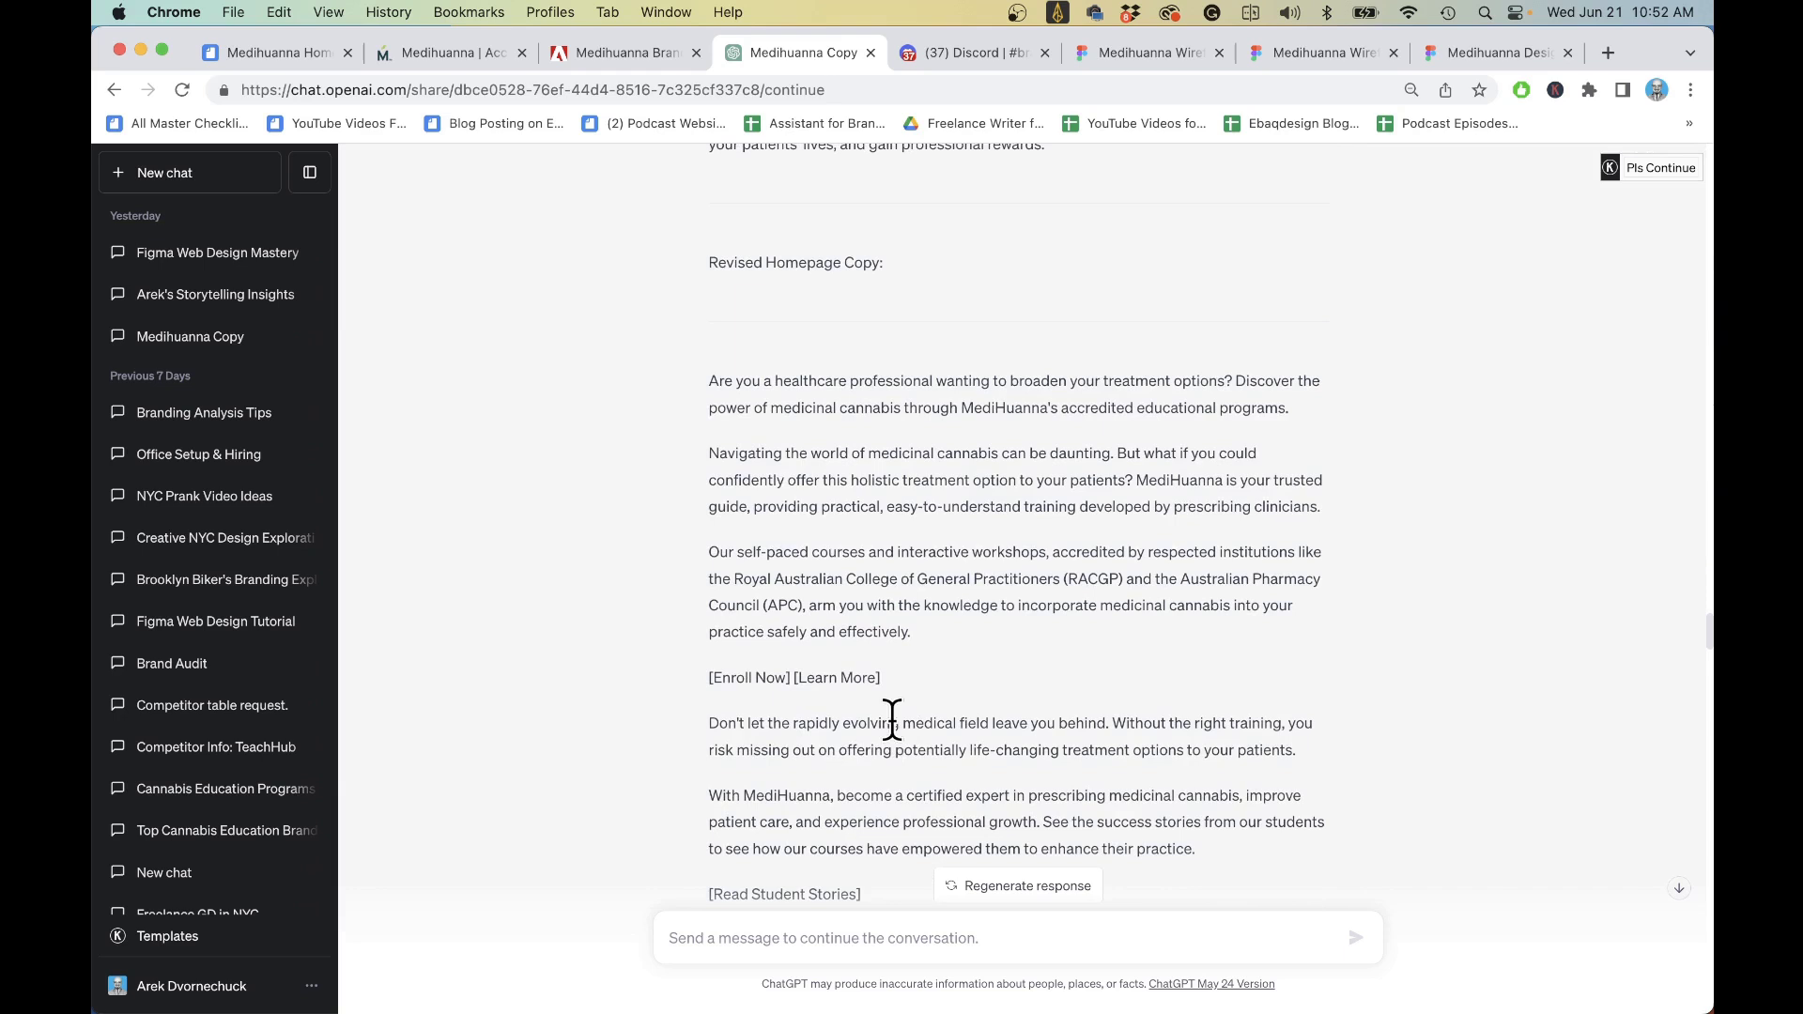
scroll(771, 413, down, 10)
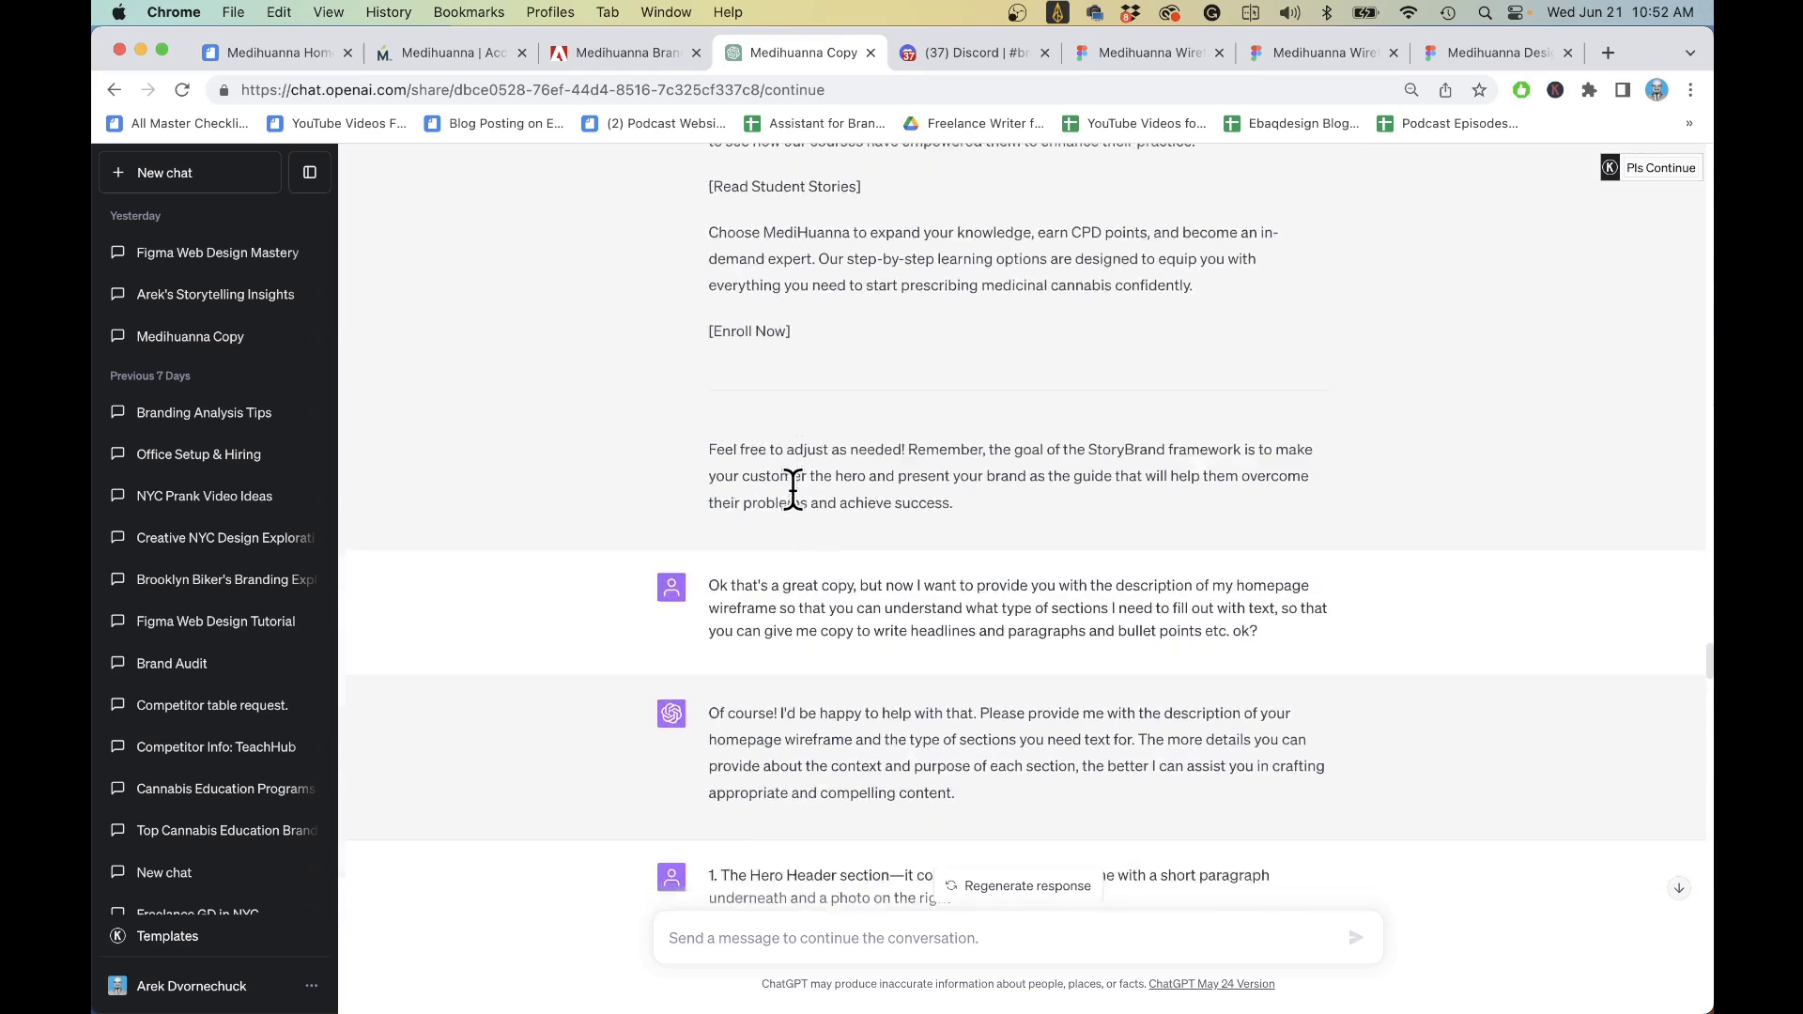
scroll(793, 489, down, 3)
scroll(1005, 467, down, 1)
key(super+6)
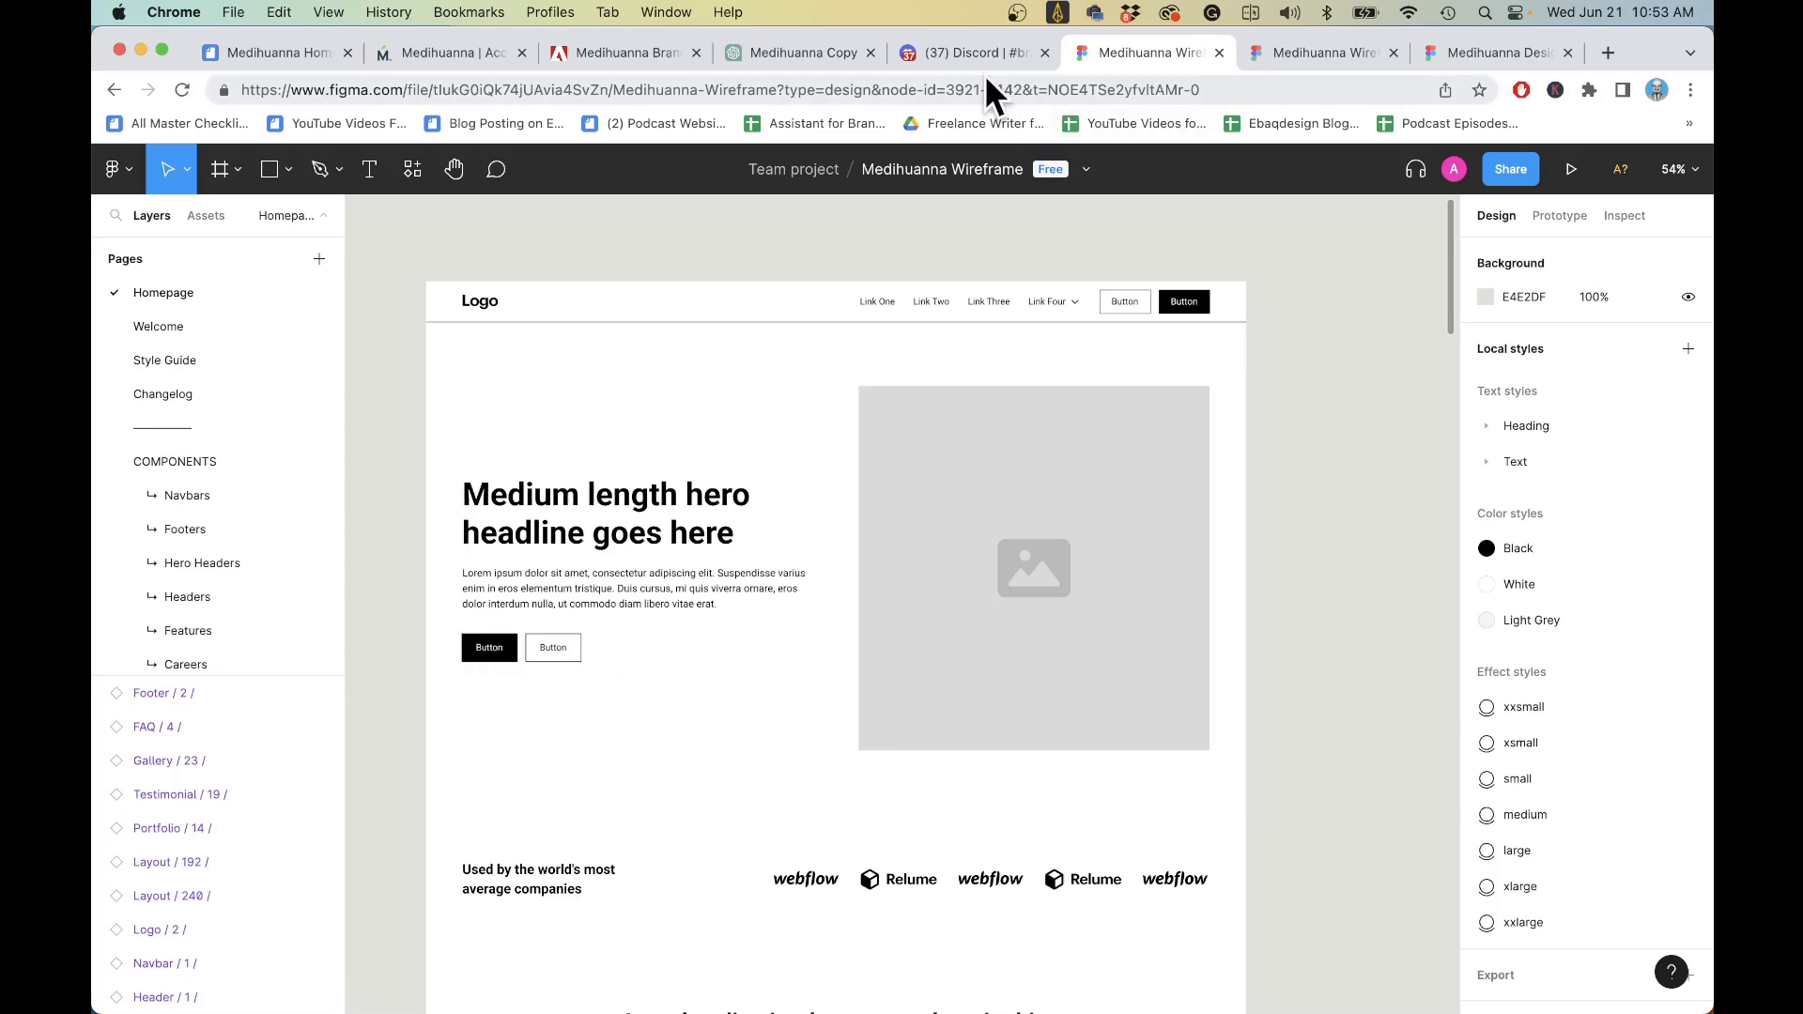
click(798, 53)
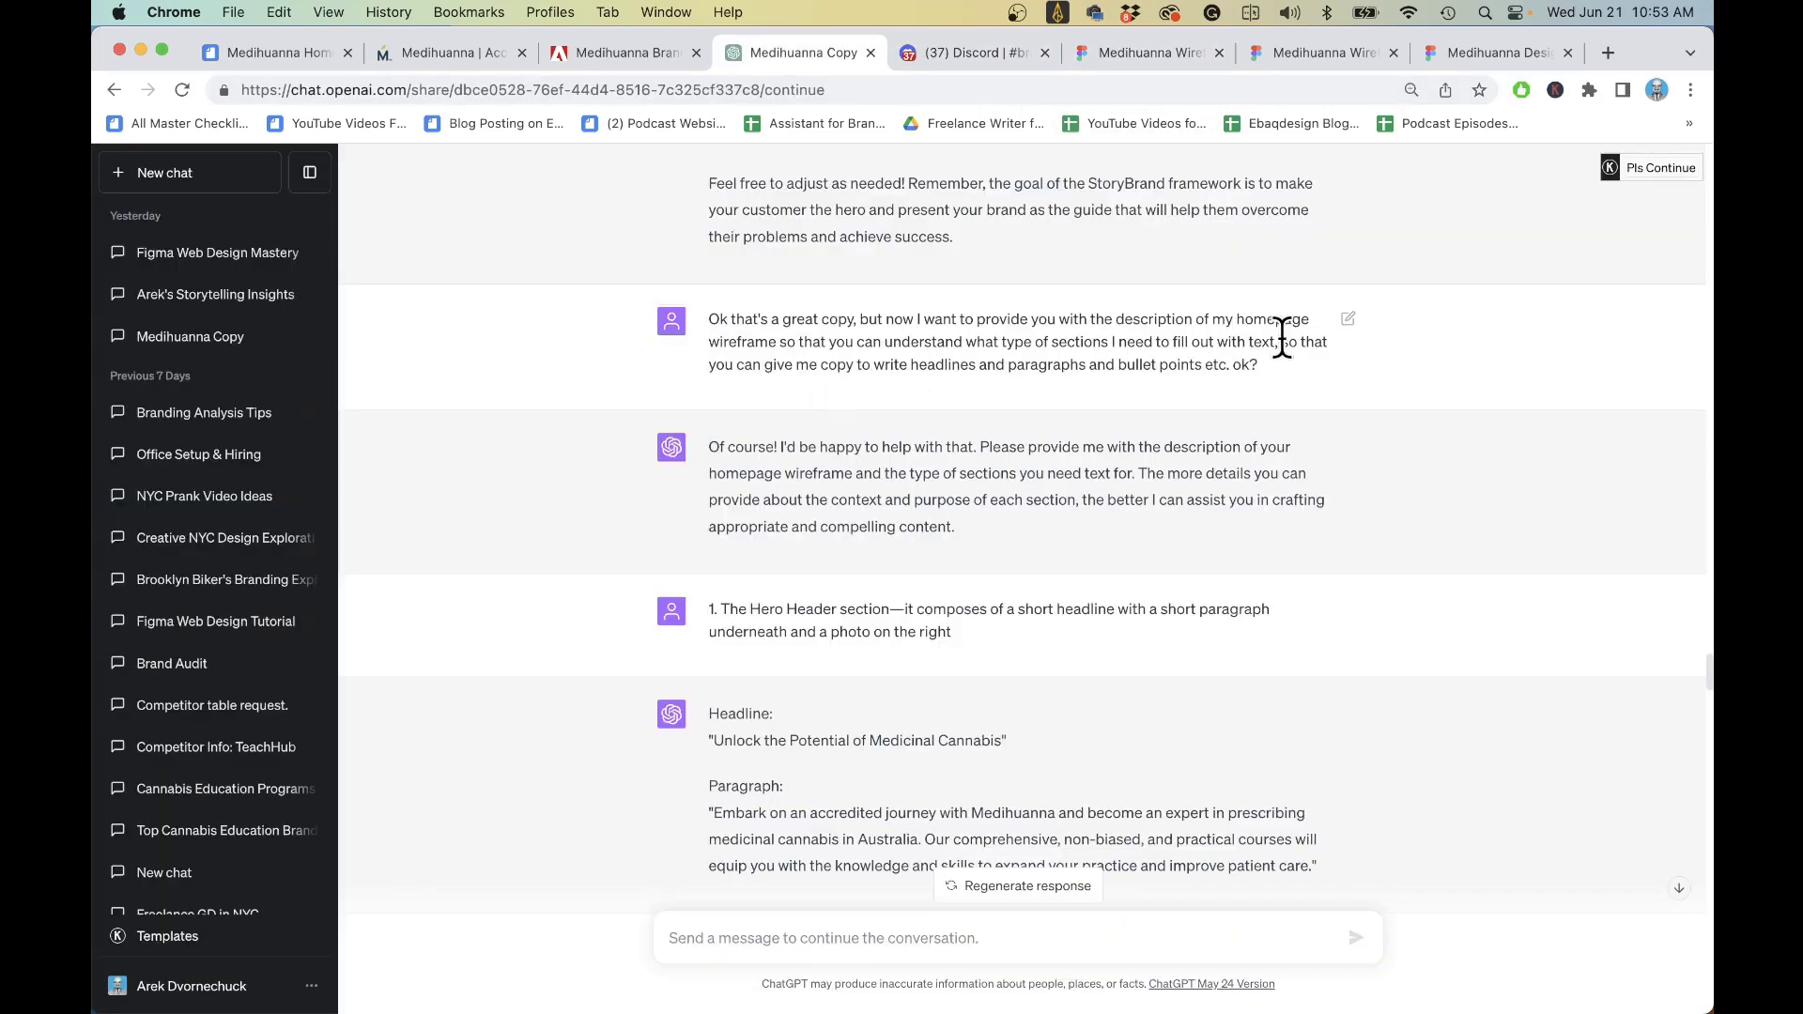
drag(1127, 344, 955, 344)
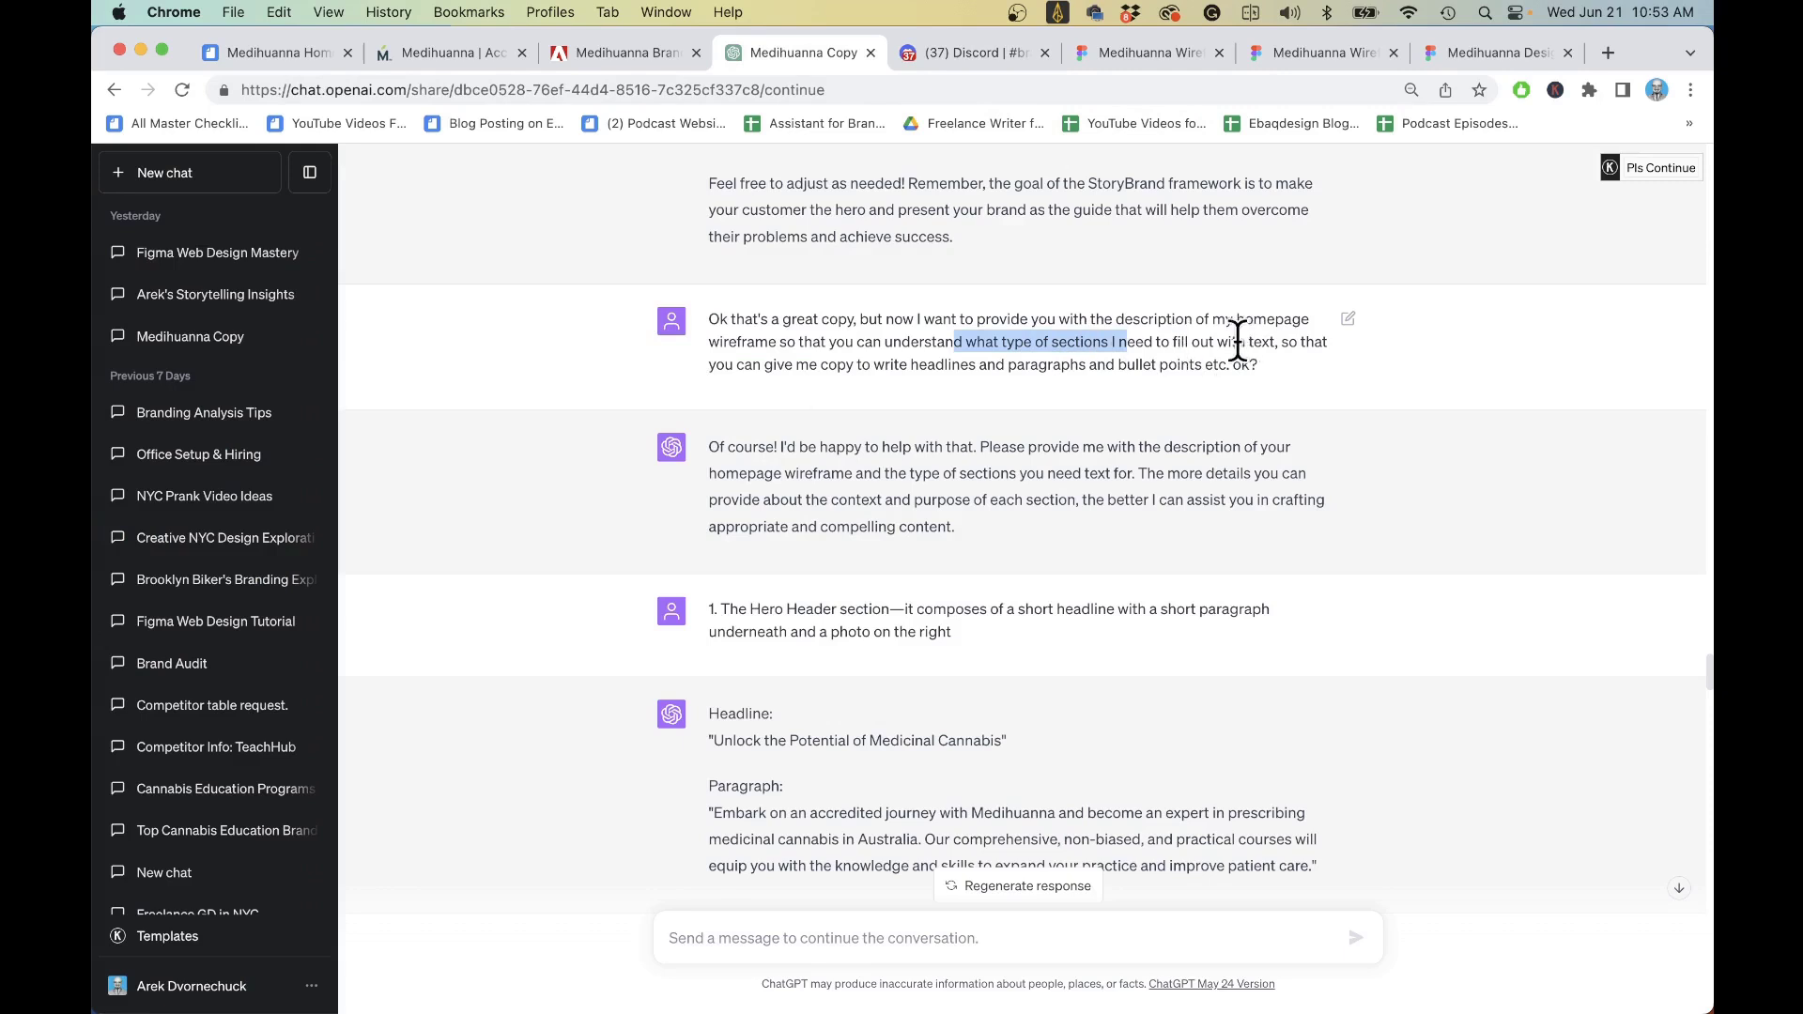
drag(765, 364, 884, 365)
click(1046, 368)
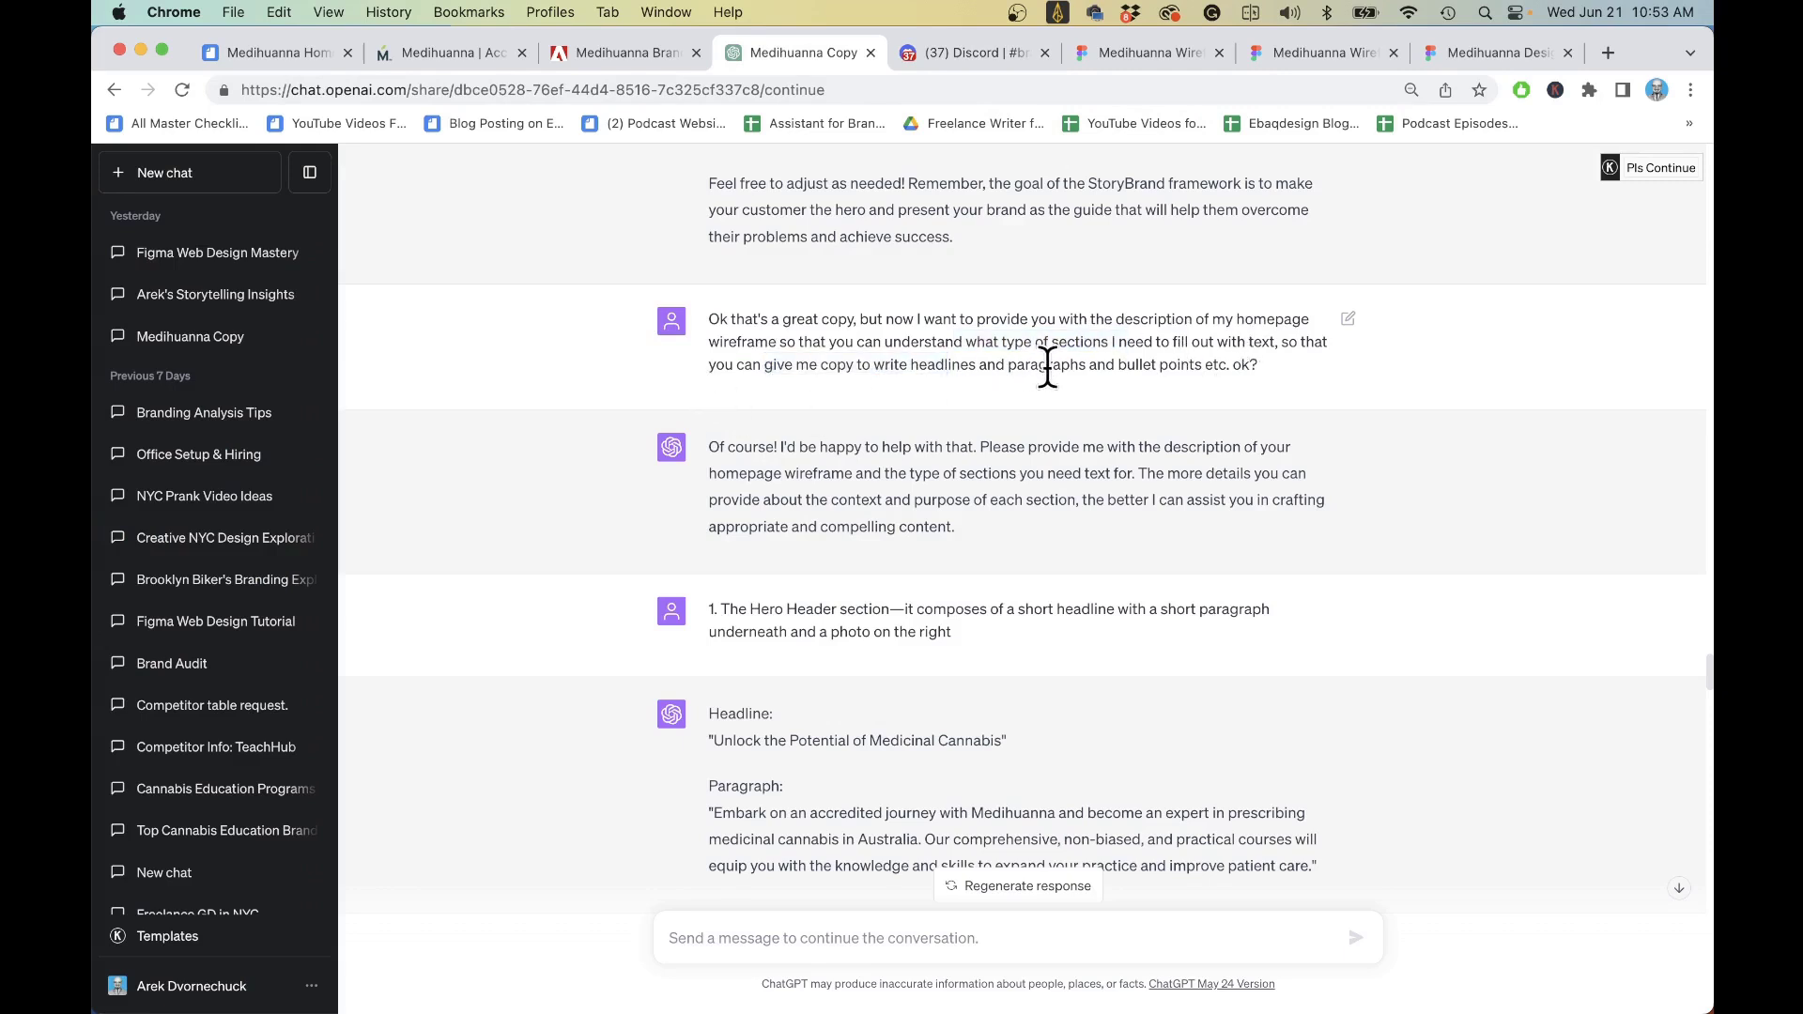
scroll(1046, 368, down, 1)
scroll(1049, 366, down, 4)
scroll(804, 348, down, 3)
drag(709, 269, 977, 296)
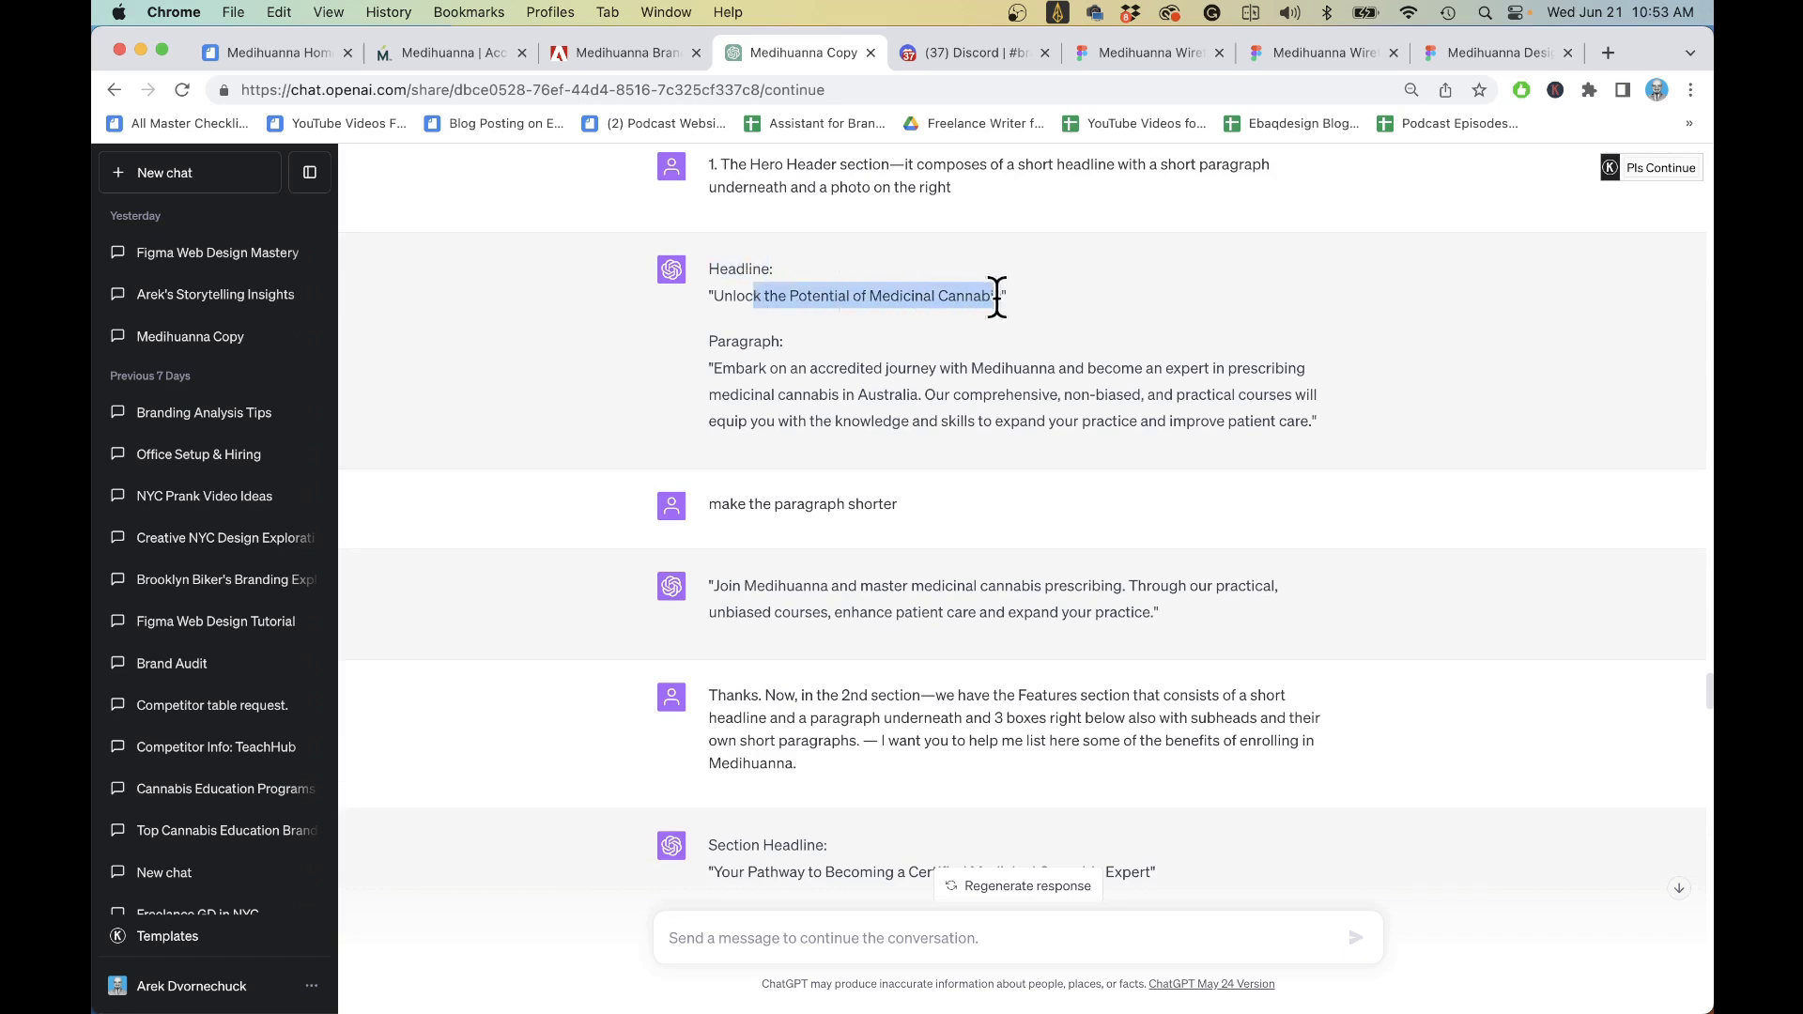
drag(719, 364, 1020, 438)
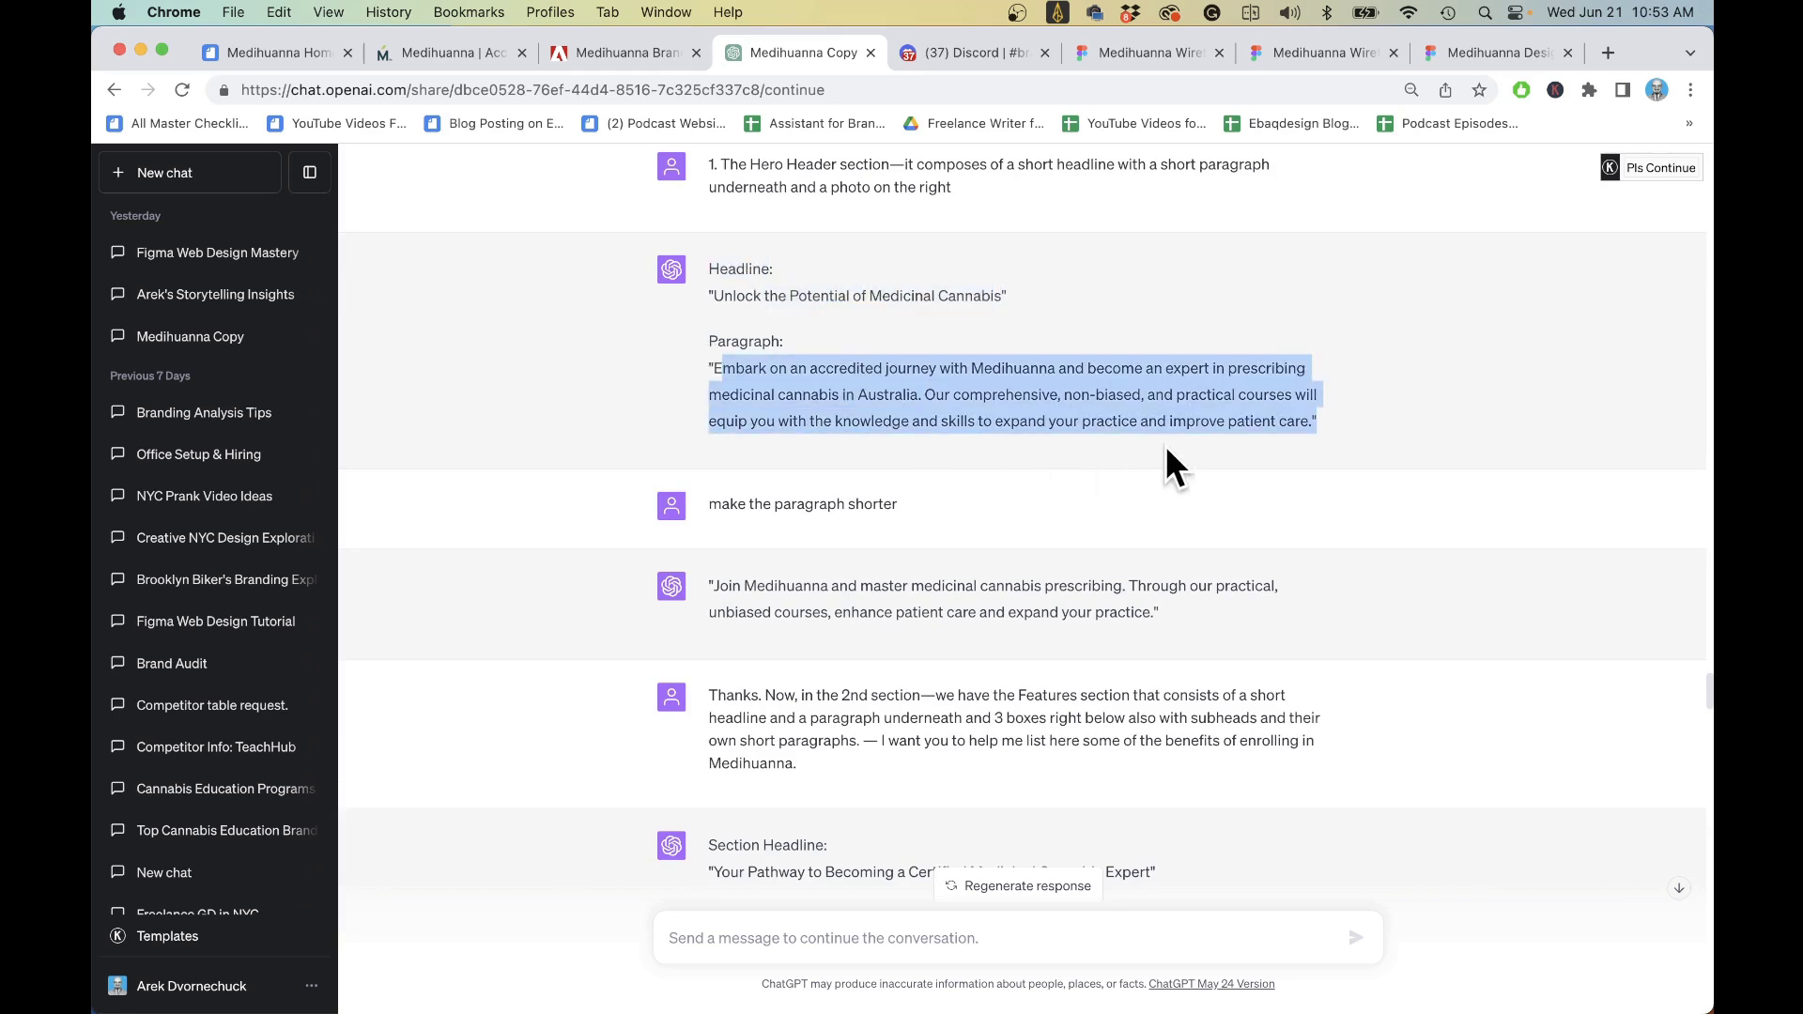
scroll(1170, 444, down, 1)
scroll(1170, 443, down, 4)
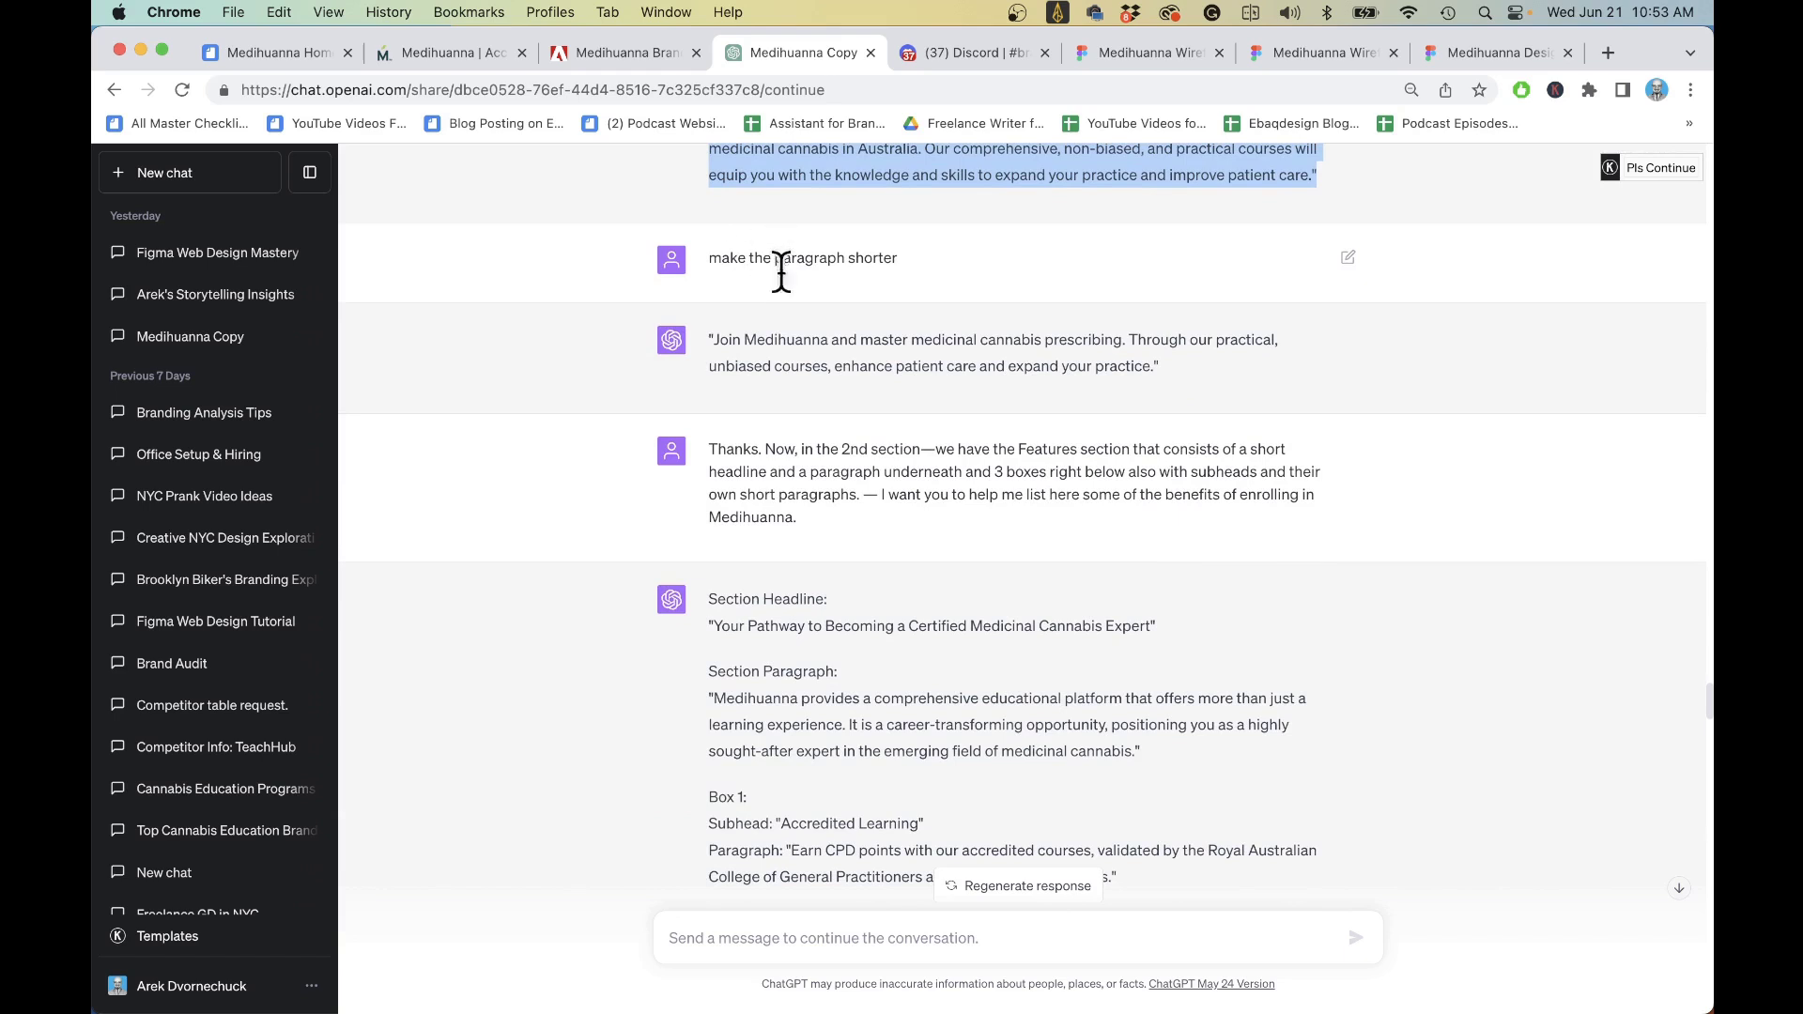
scroll(986, 371, down, 3)
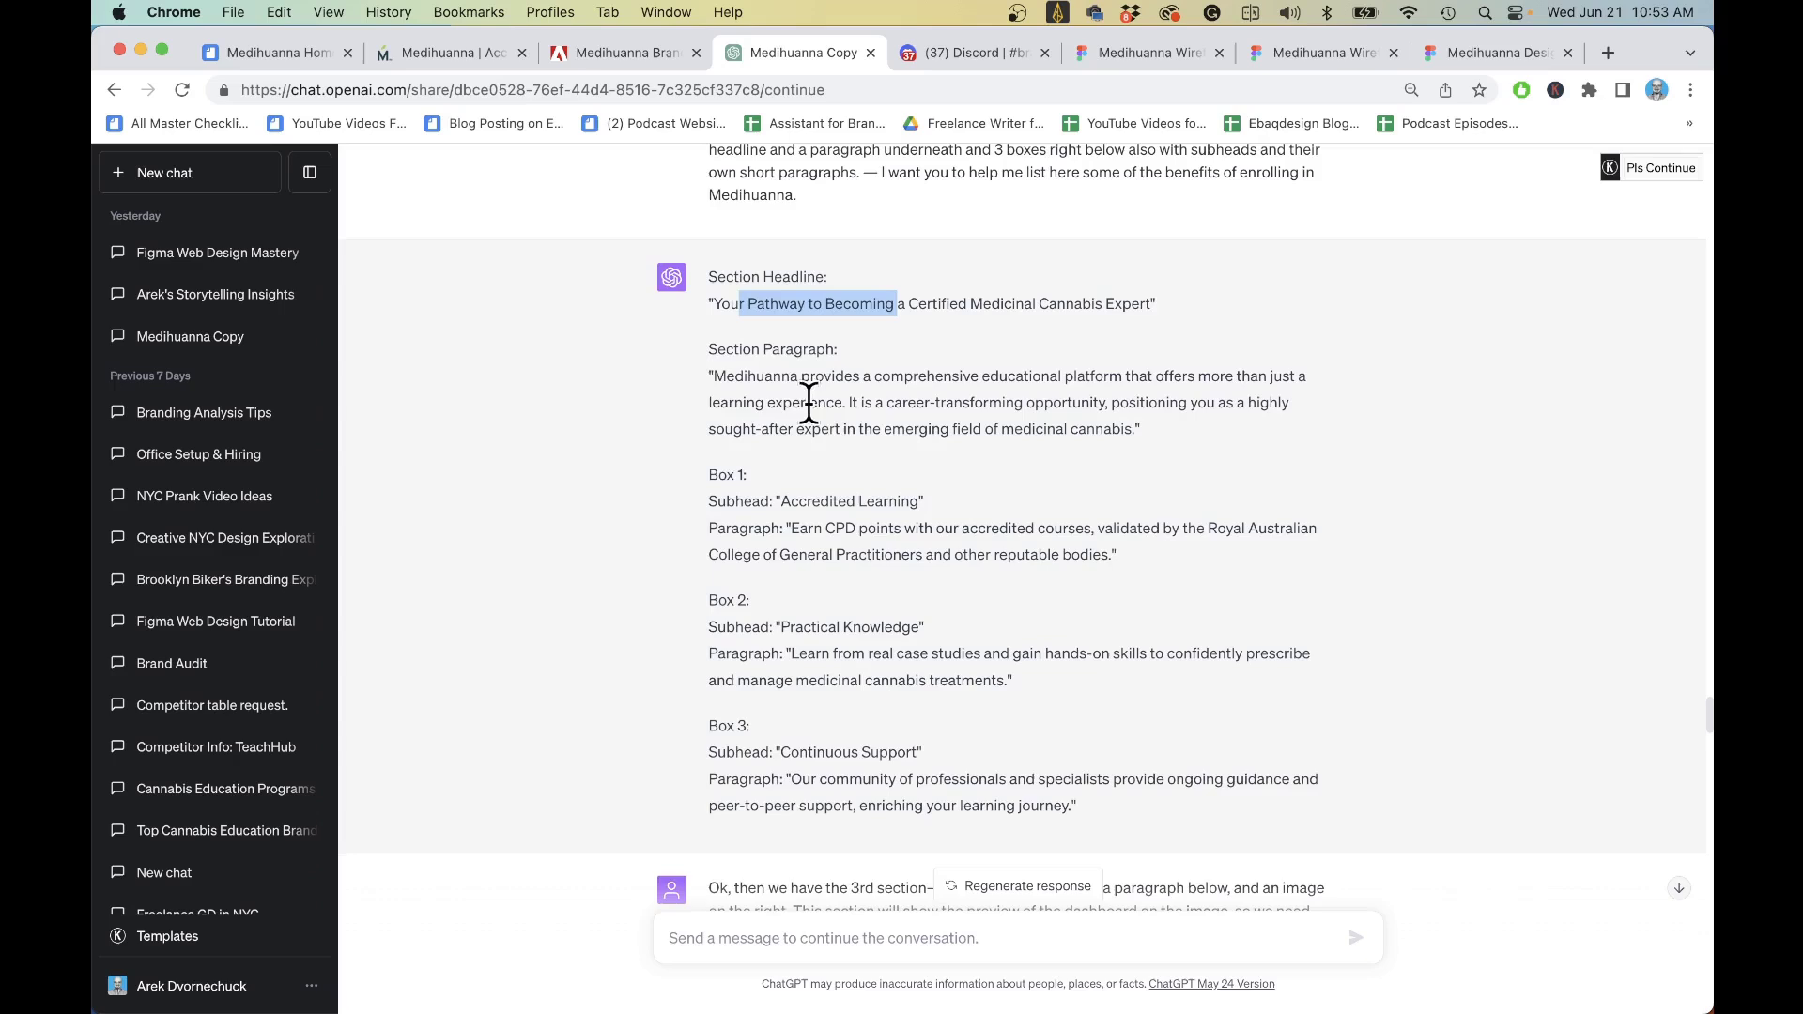
scroll(772, 388, up, 2)
click(1000, 232)
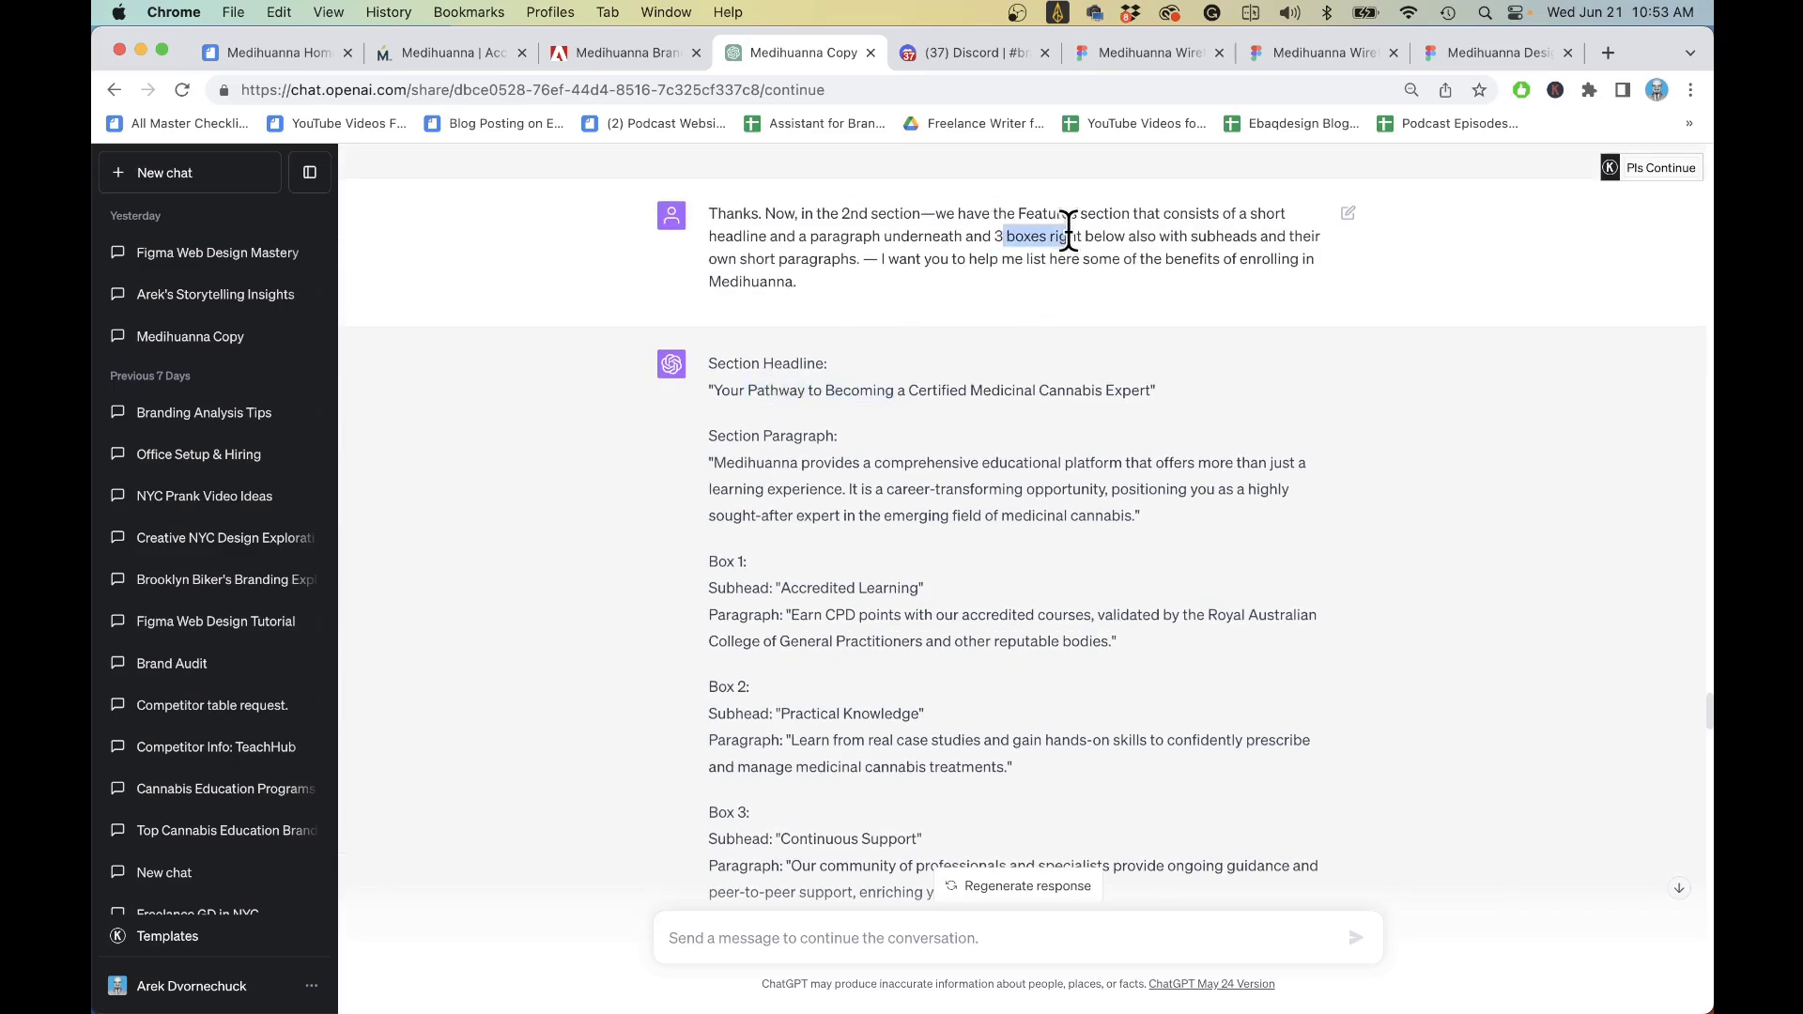
click(1146, 52)
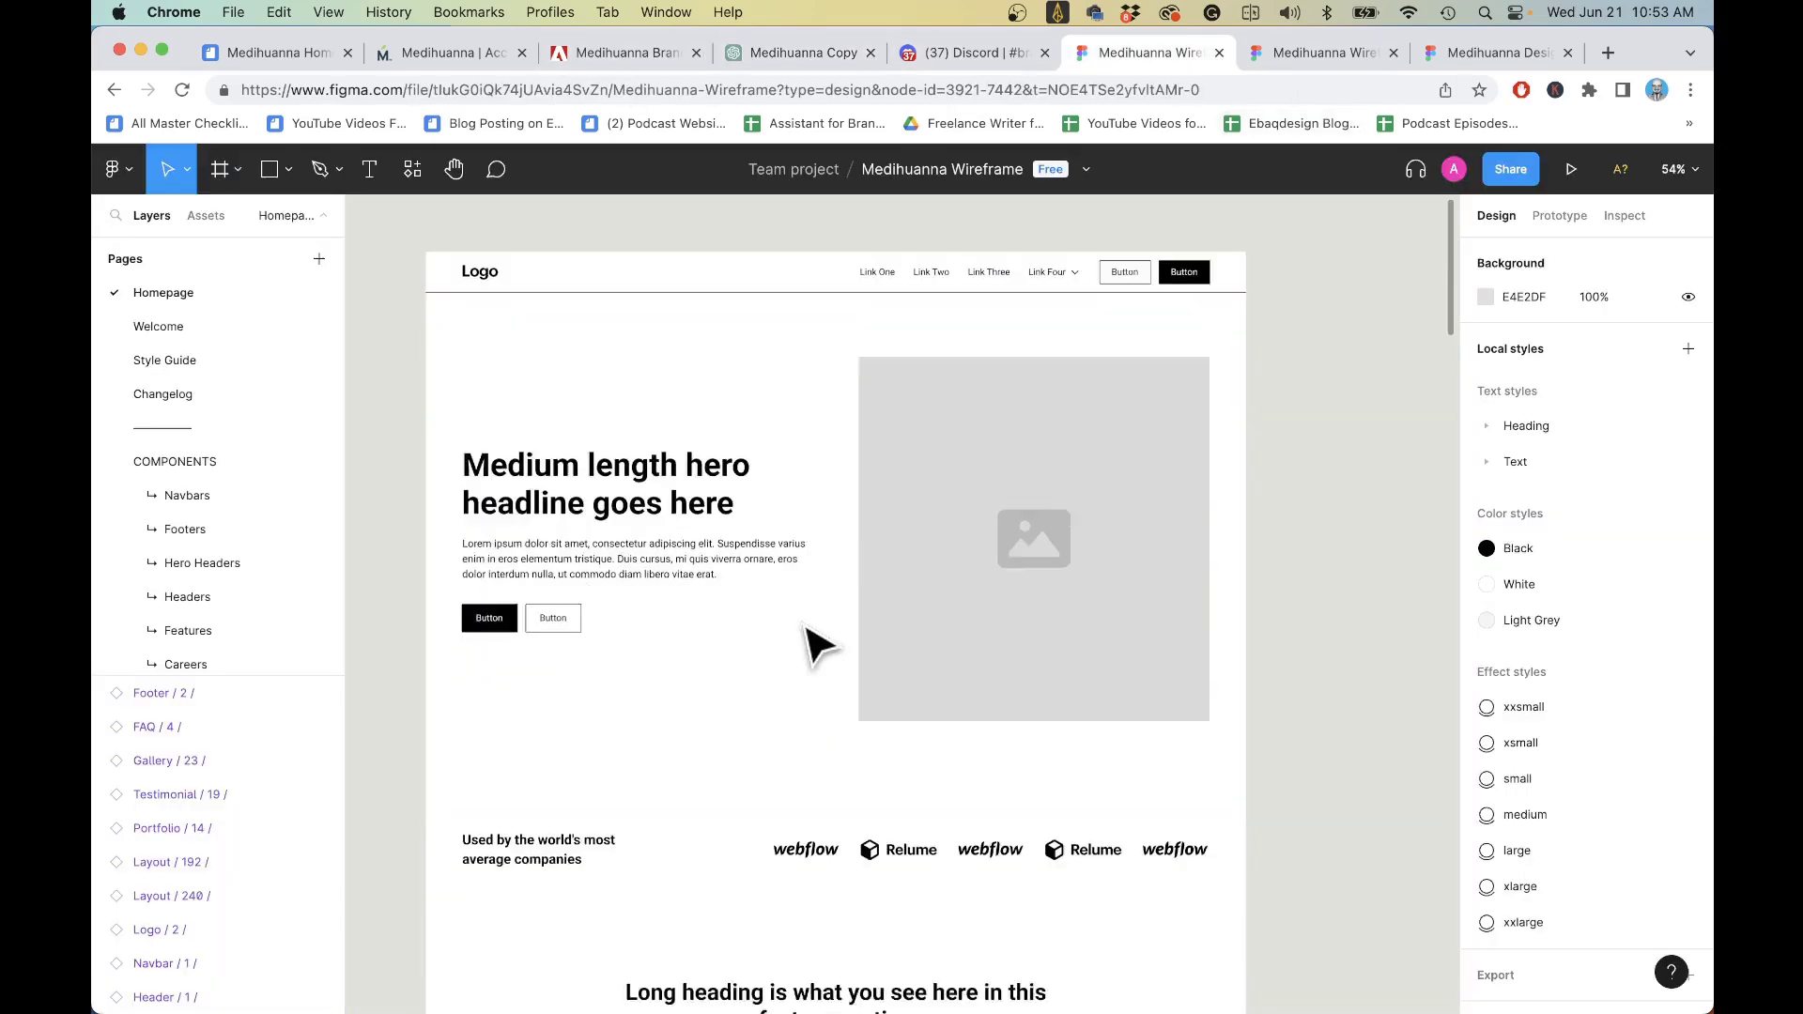
scroll(805, 641, down, 5)
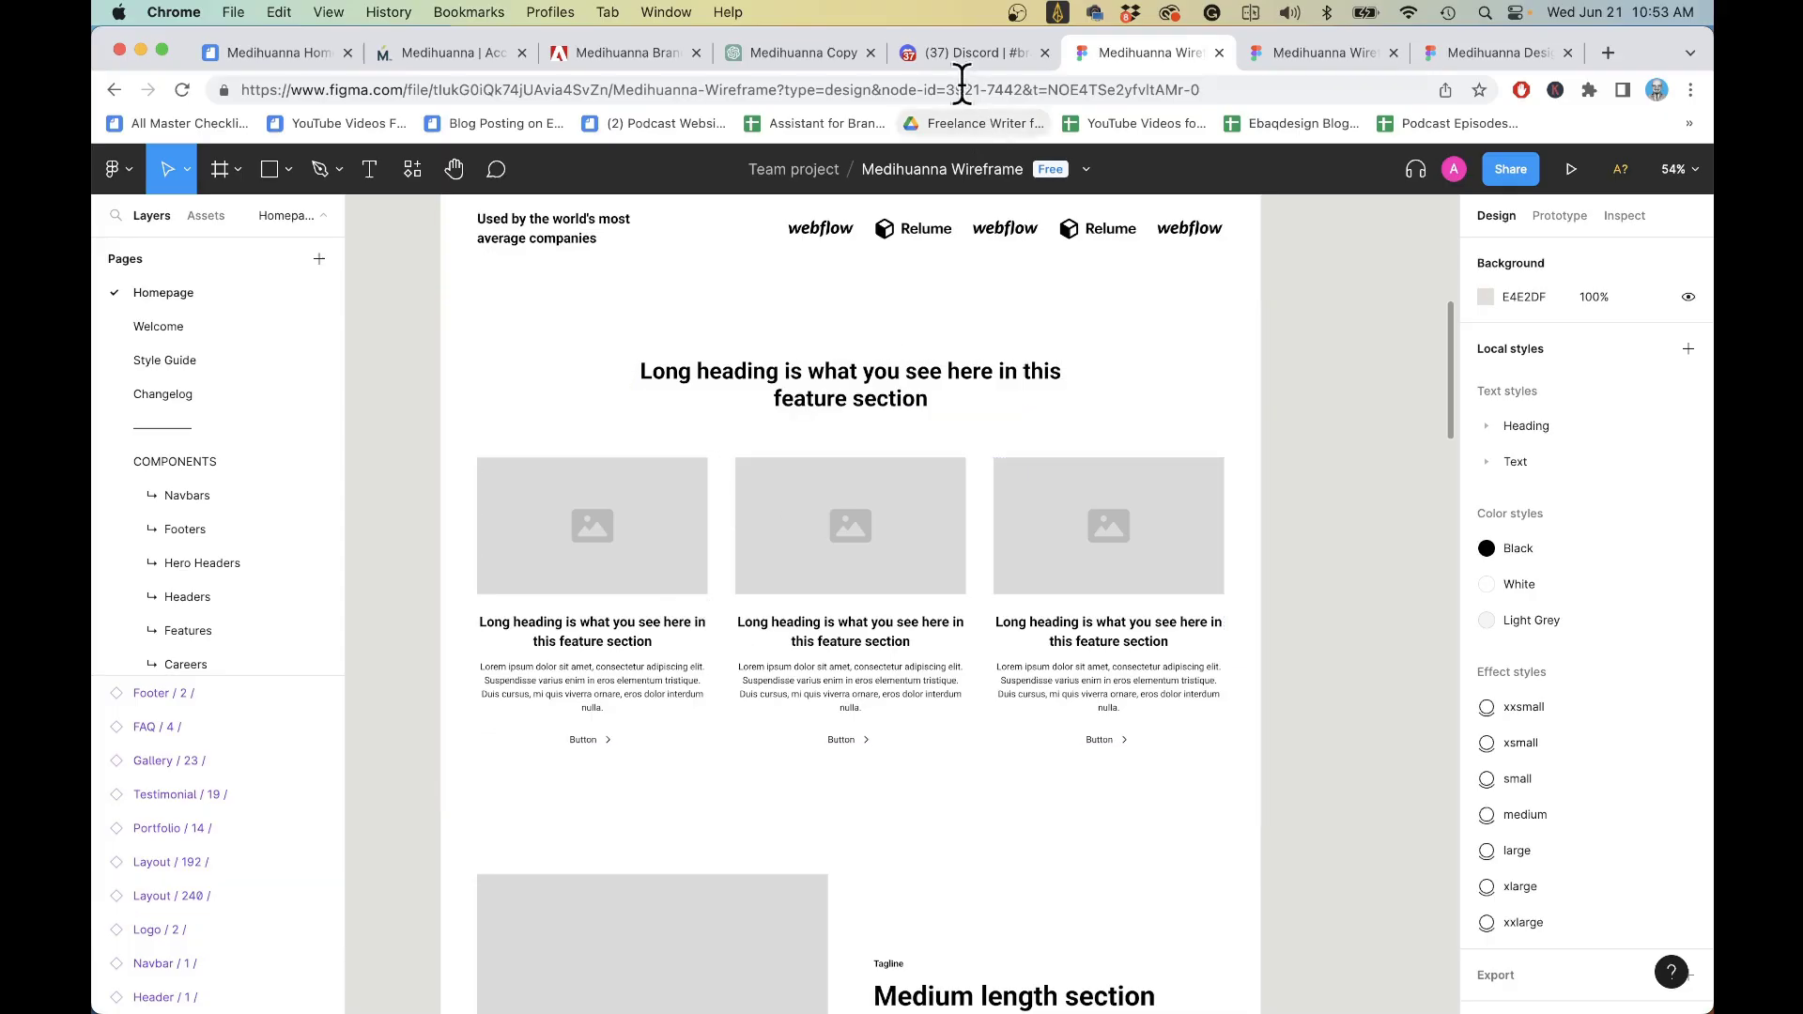
click(958, 47)
click(817, 52)
mouse_move(757, 273)
mouse_down()
mouse_move(926, 499)
mouse_move(937, 580)
mouse_up()
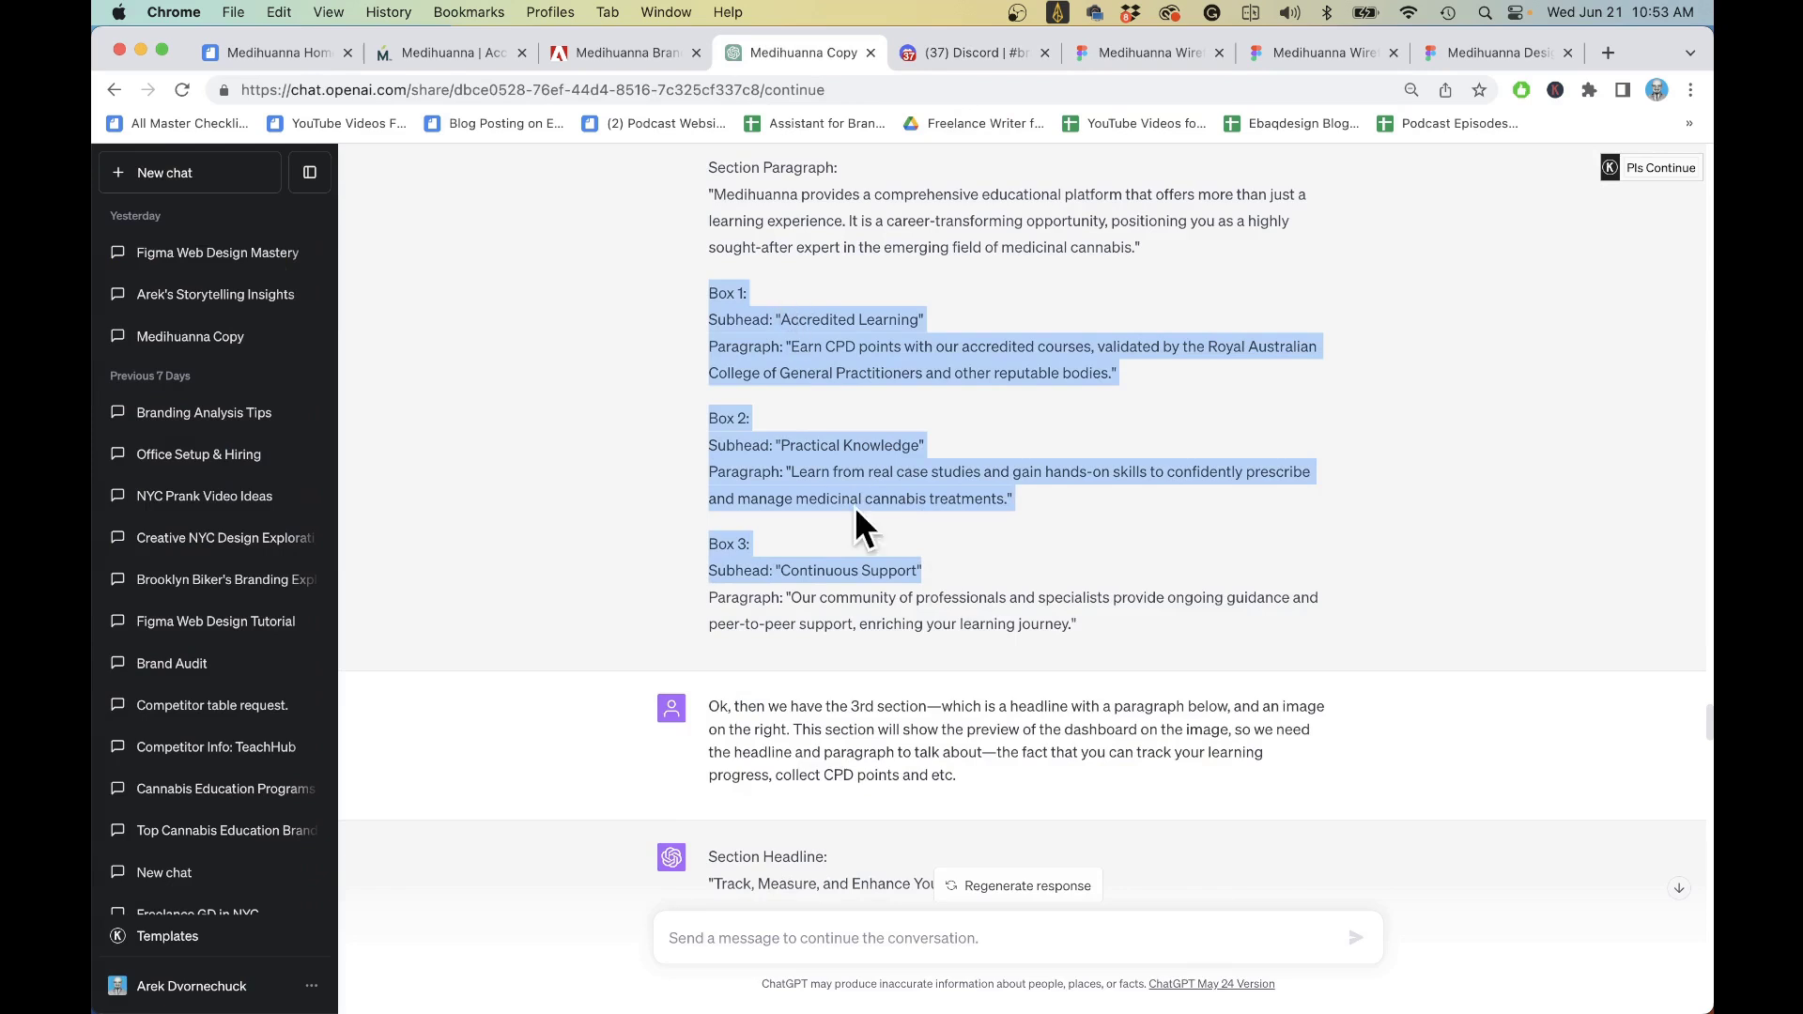
- Read through ChatGPT's rewritten homepage copy down to the testimonial section
scroll(855, 510, down, 1)
scroll(850, 469, down, 10)
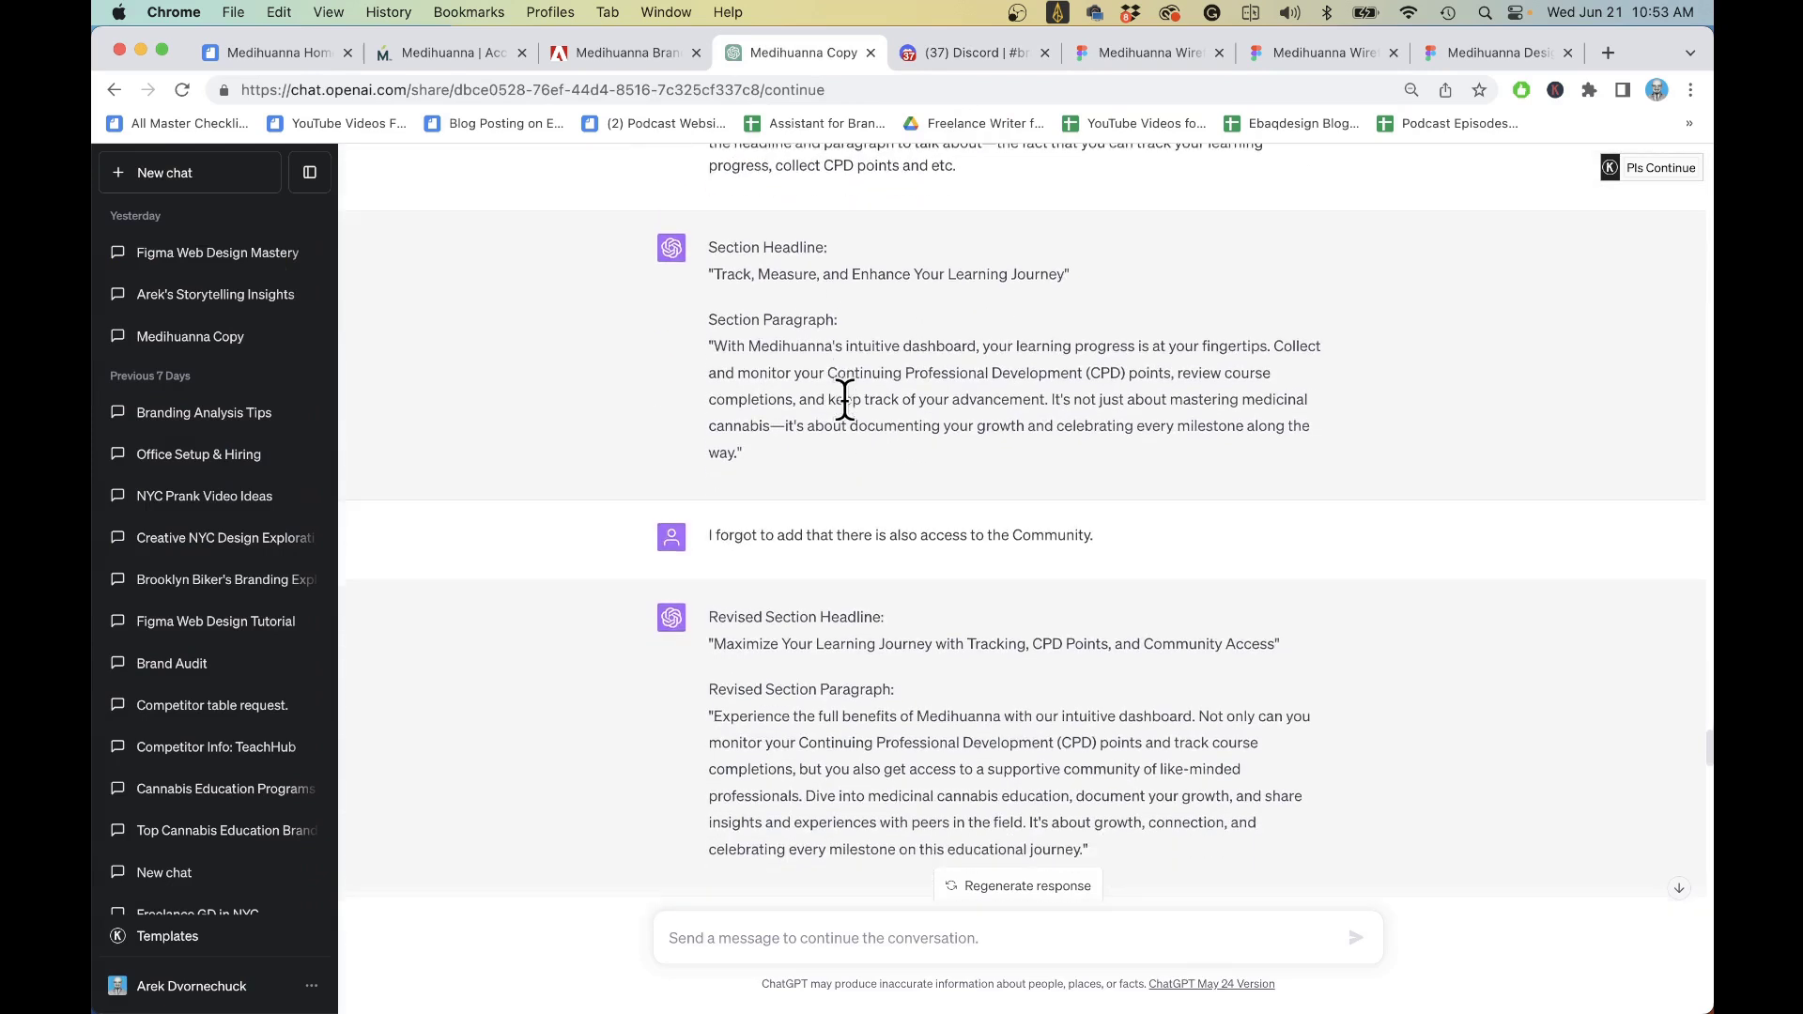
scroll(904, 554, down, 5)
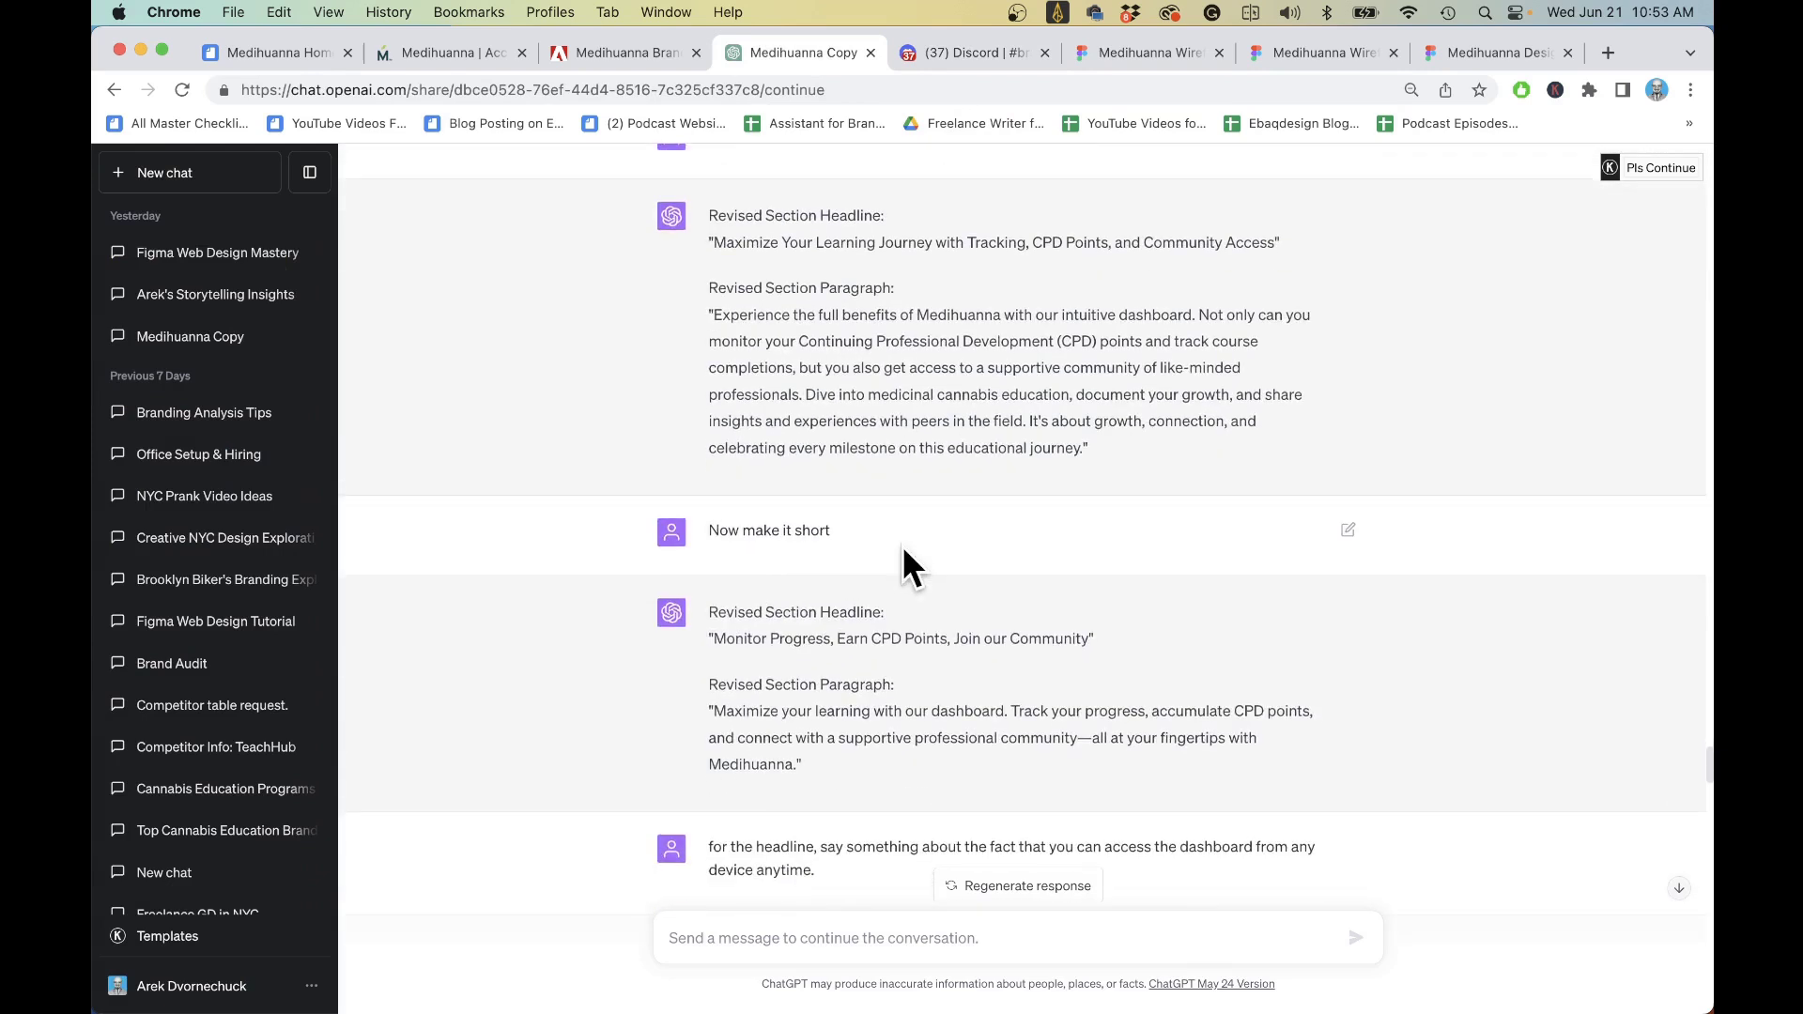
click(448, 45)
click(800, 52)
scroll(968, 518, down, 4)
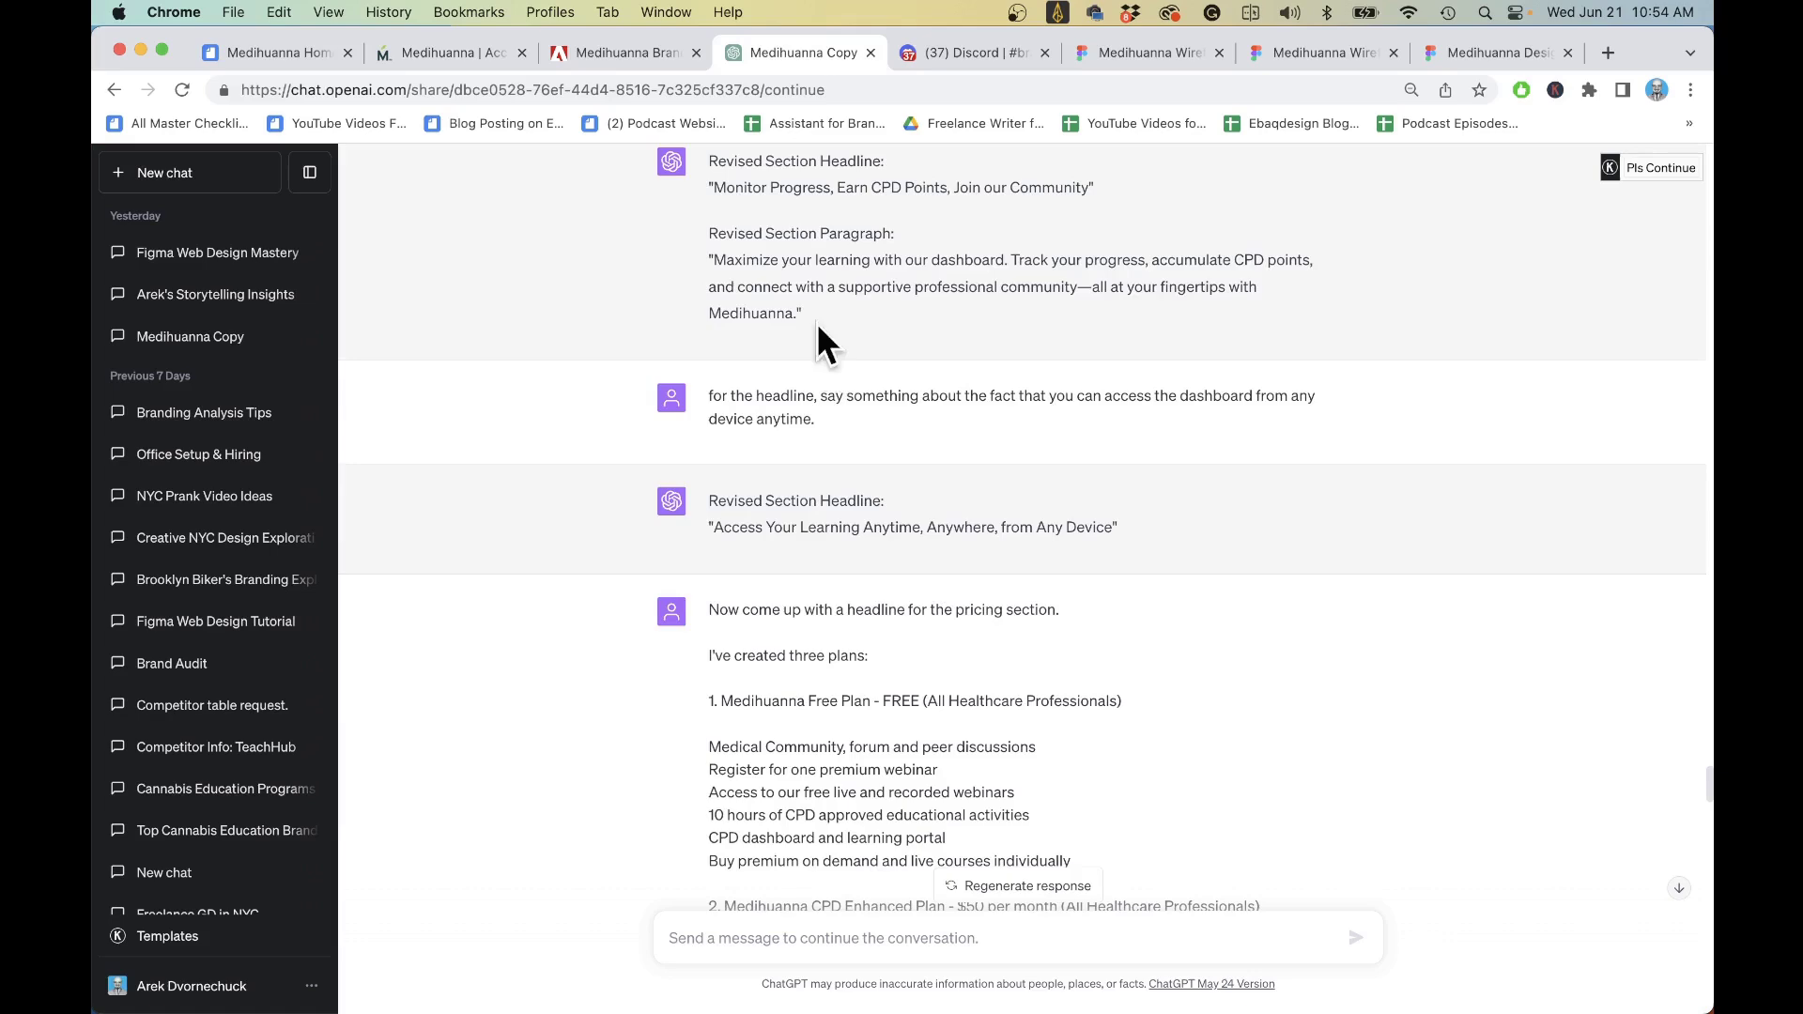
scroll(815, 323, down, 2)
scroll(795, 282, down, 2)
scroll(761, 447, down, 2)
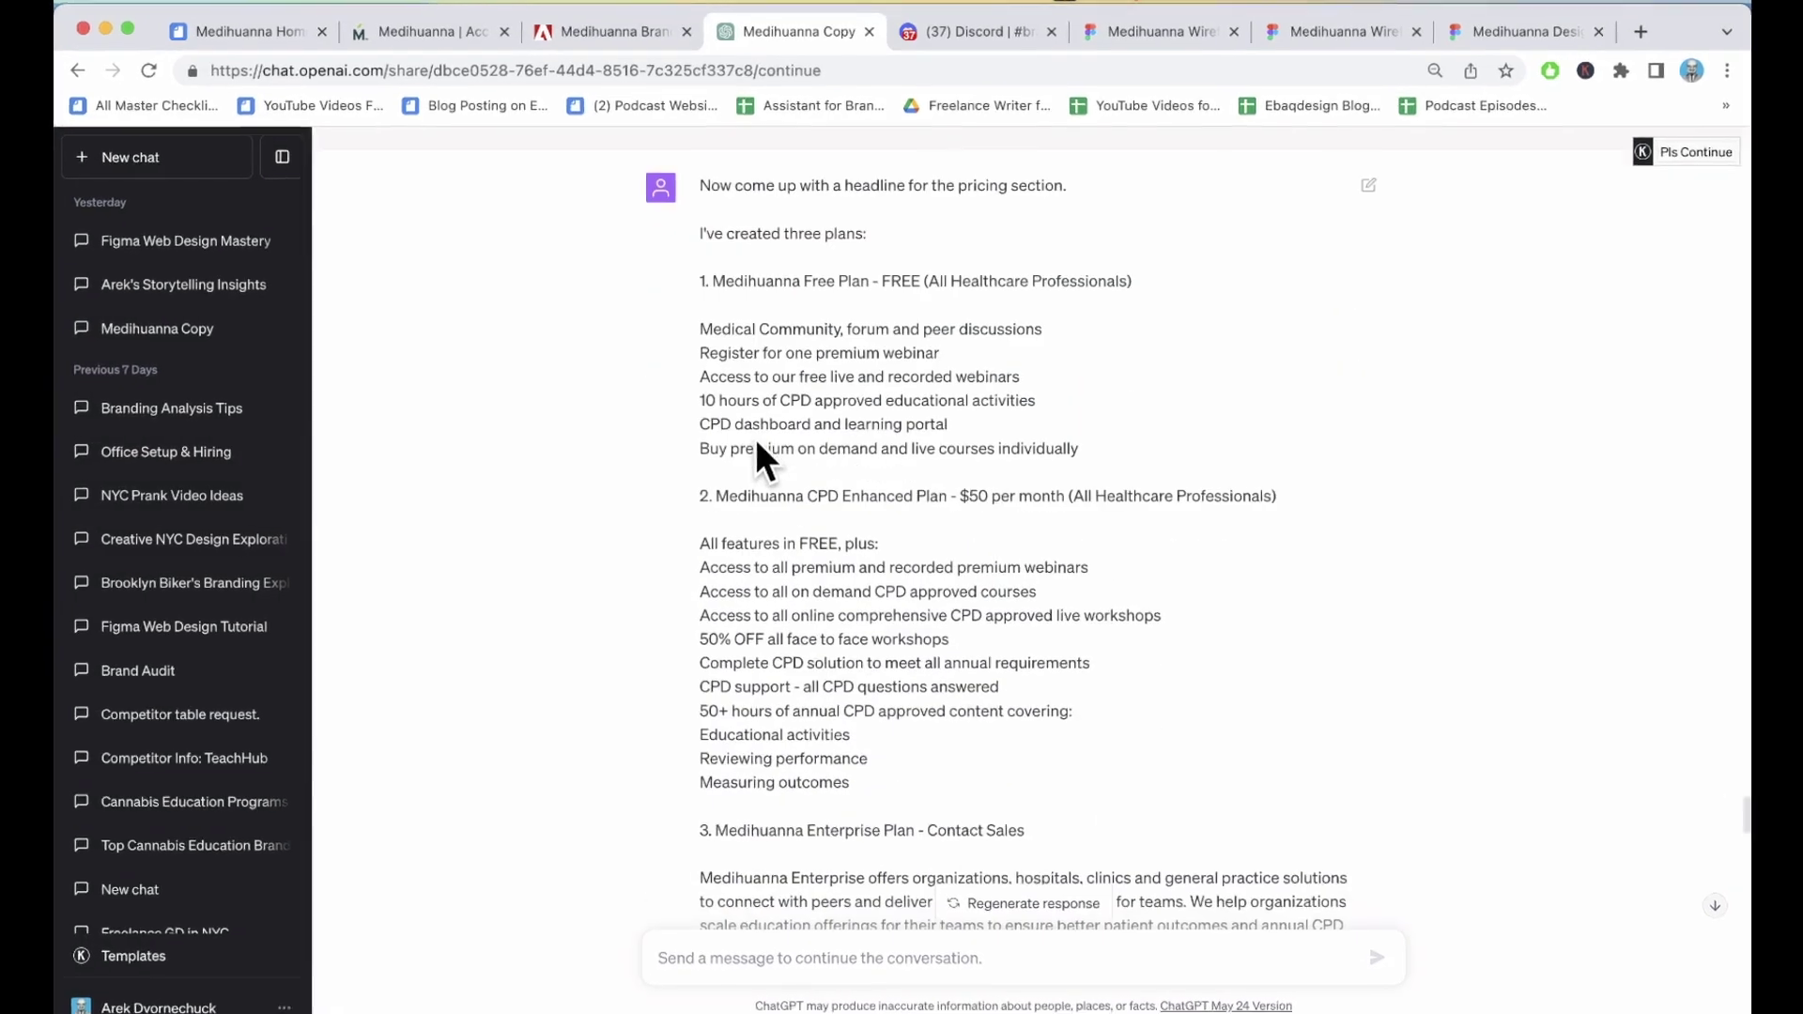
mouse_move(720, 200)
mouse_down()
mouse_move(806, 334)
mouse_move(935, 864)
mouse_up()
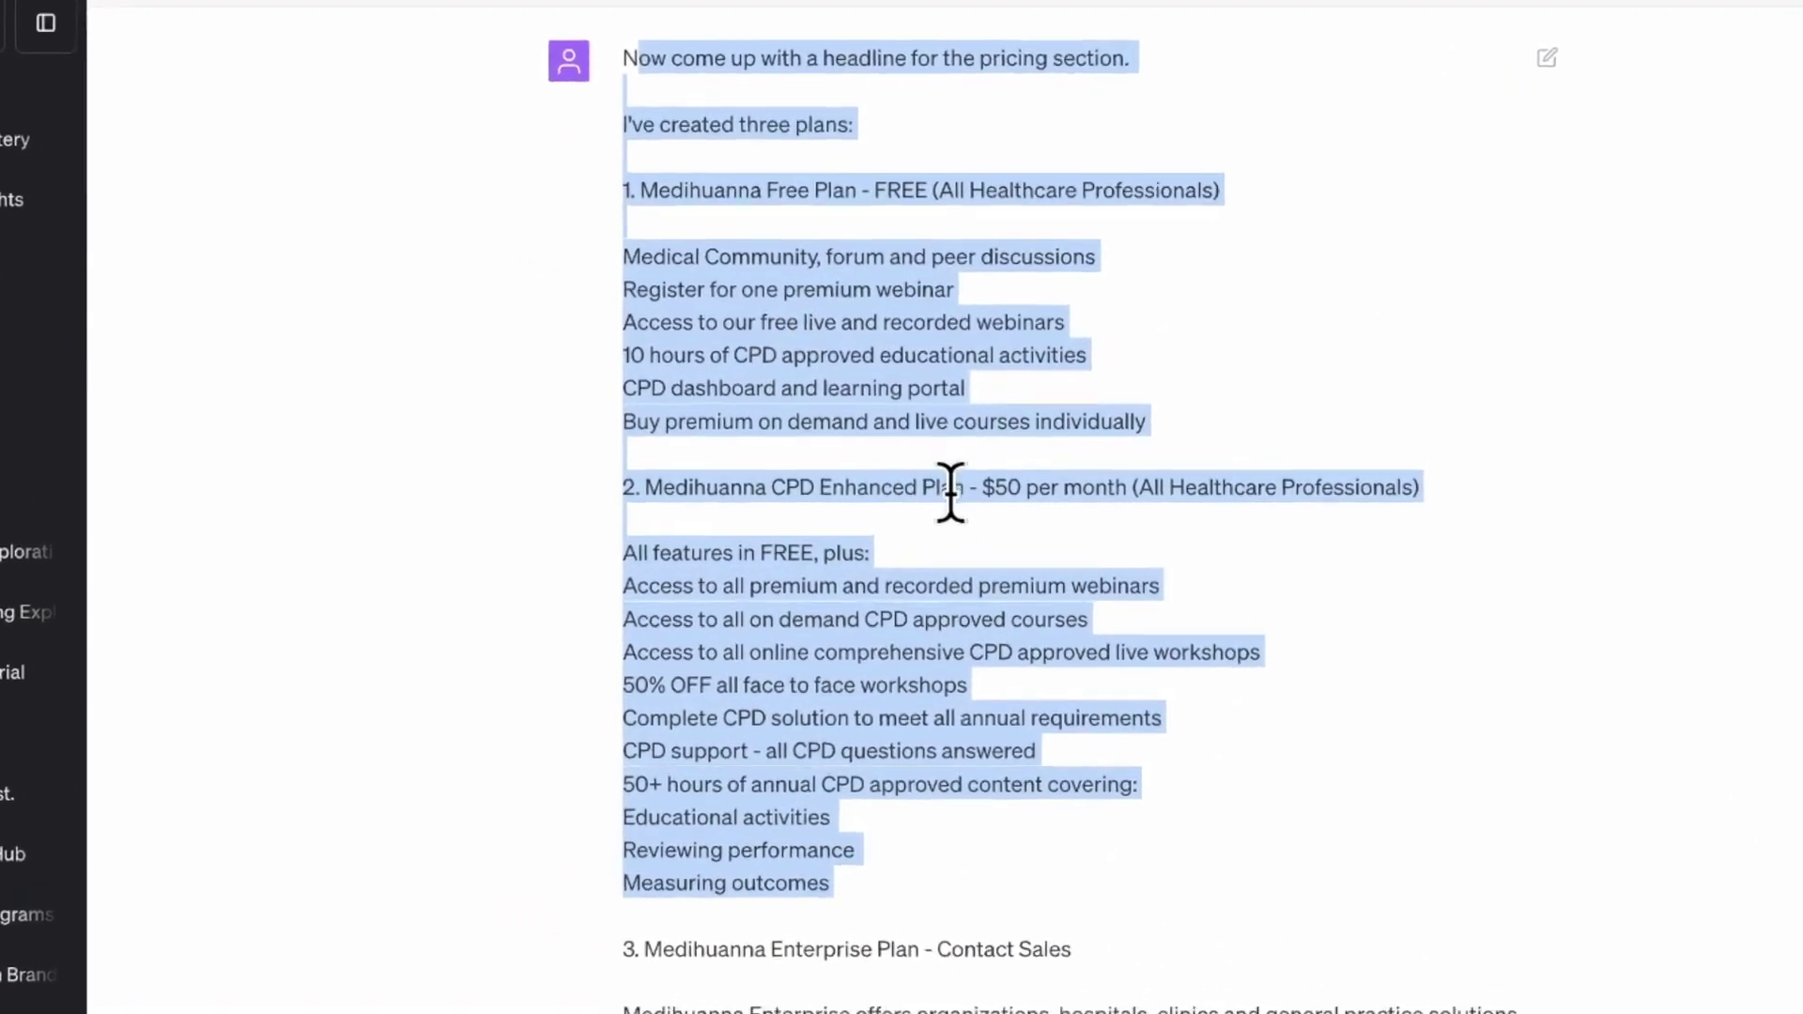
scroll(845, 395, down, 3)
scroll(881, 573, down, 3)
scroll(881, 573, down, 1)
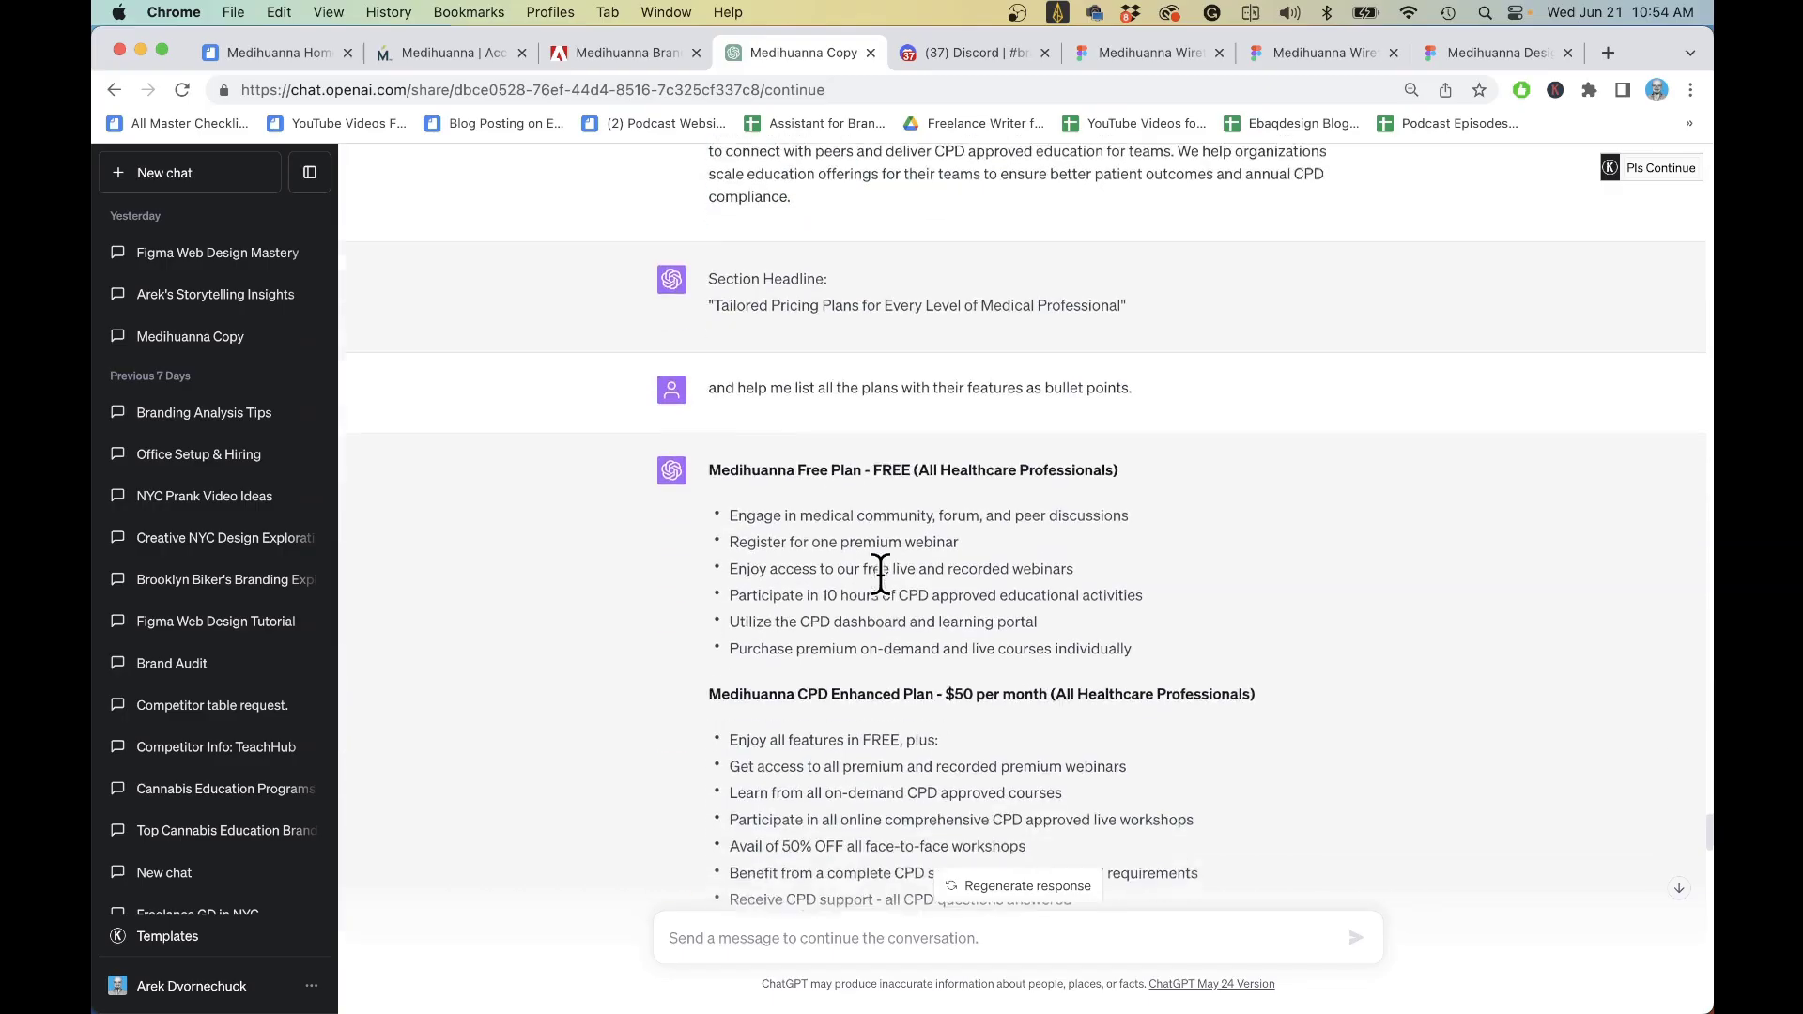
scroll(881, 573, down, 3)
scroll(881, 573, down, 7)
scroll(838, 399, down, 3)
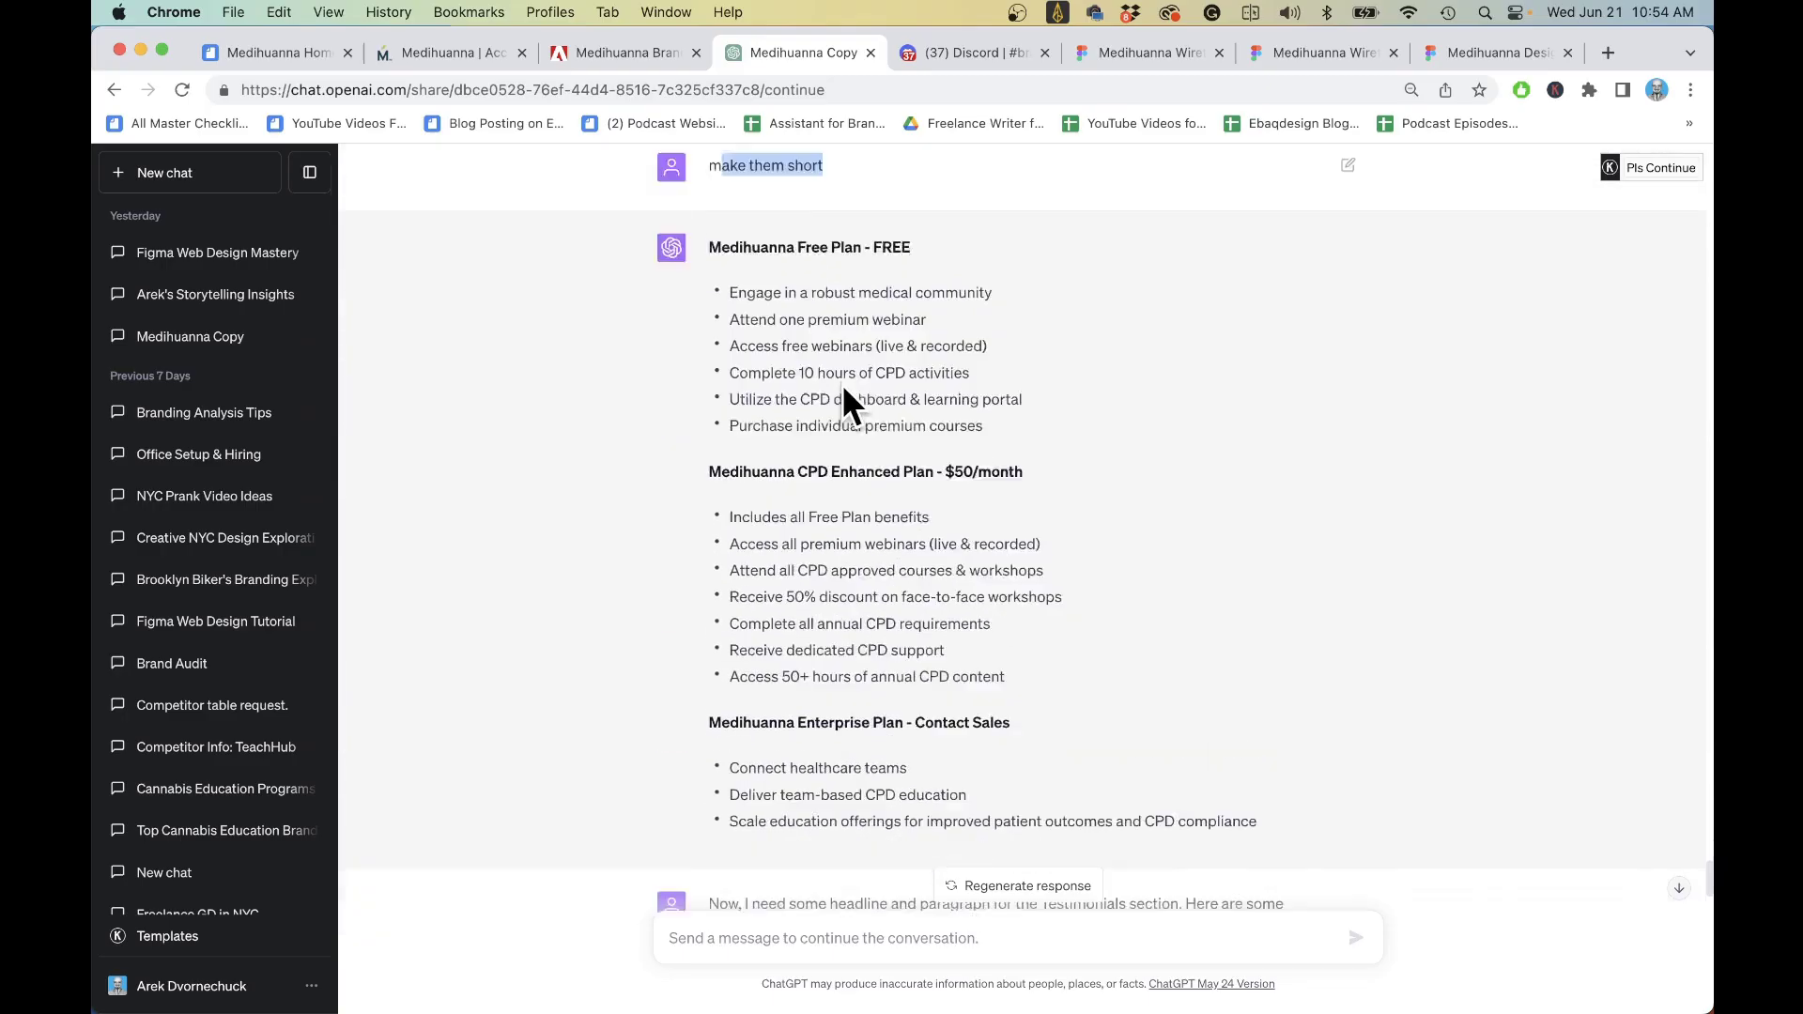
scroll(817, 684, down, 3)
scroll(817, 690, down, 5)
scroll(845, 628, down, 5)
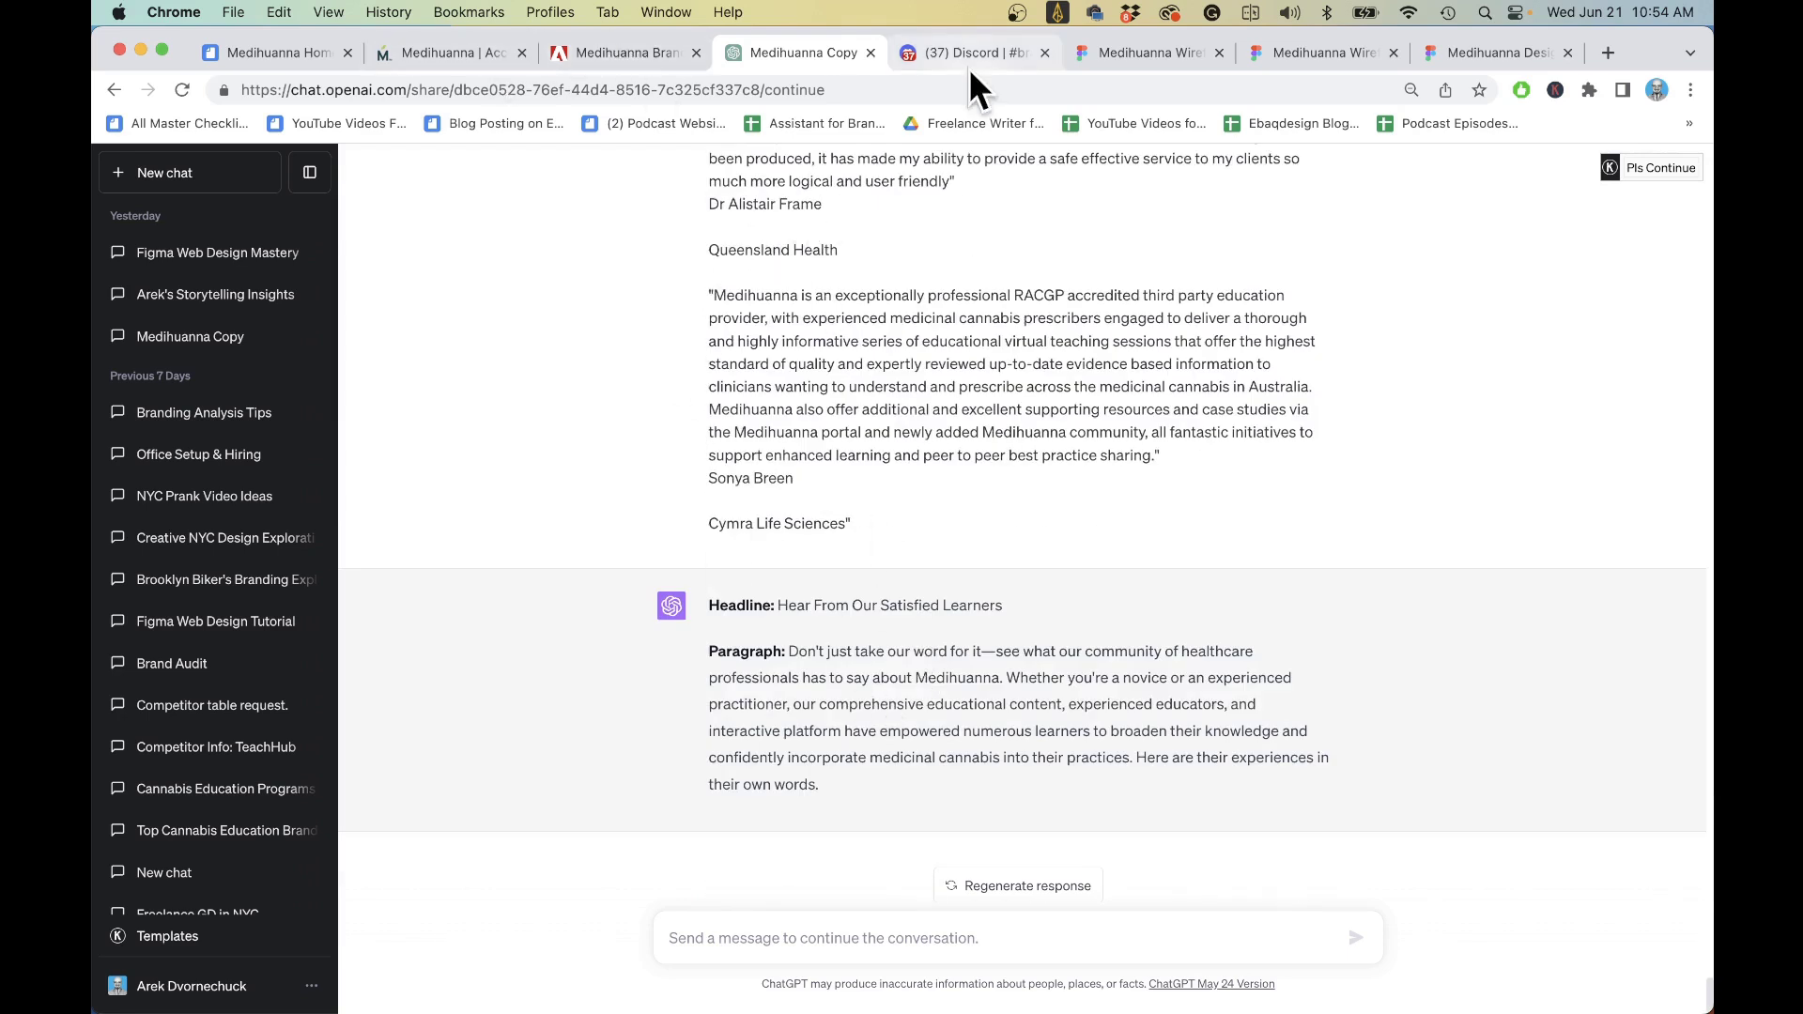
- Switch to the copied wireframe with the new hero text and scroll back up
click(1157, 53)
scroll(1016, 599, up, 5)
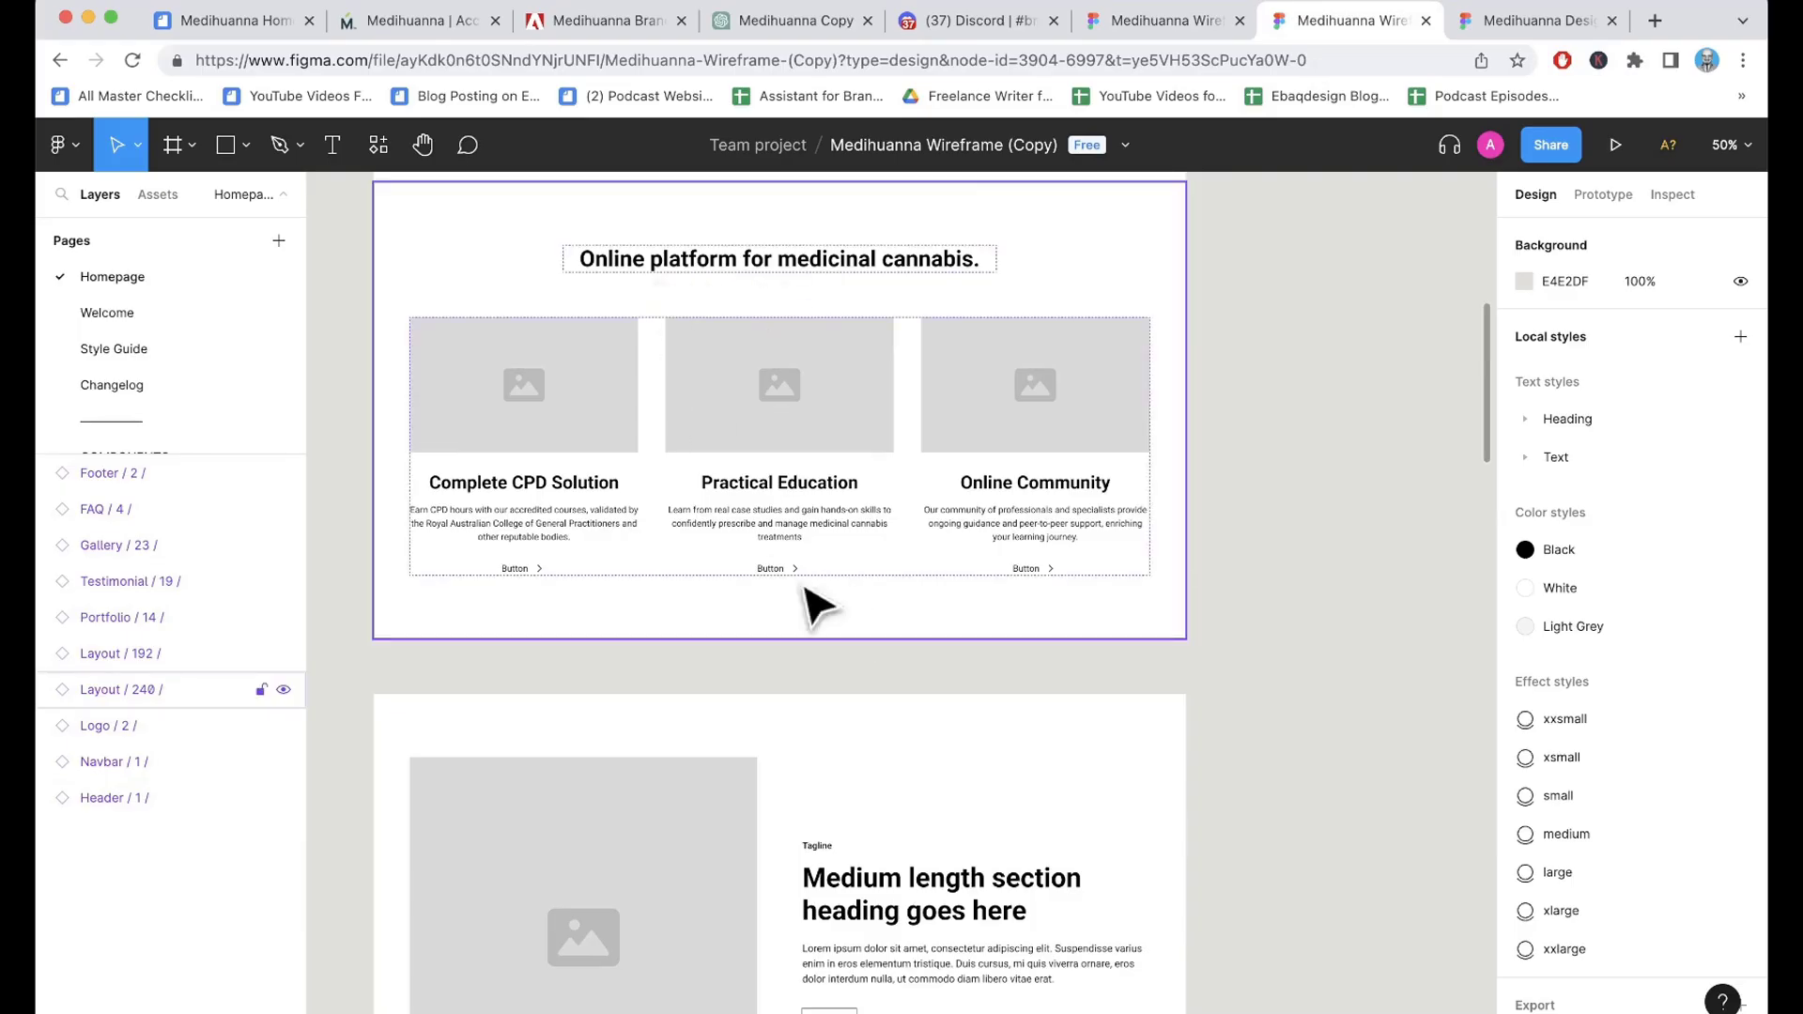
scroll(817, 606, up, 3)
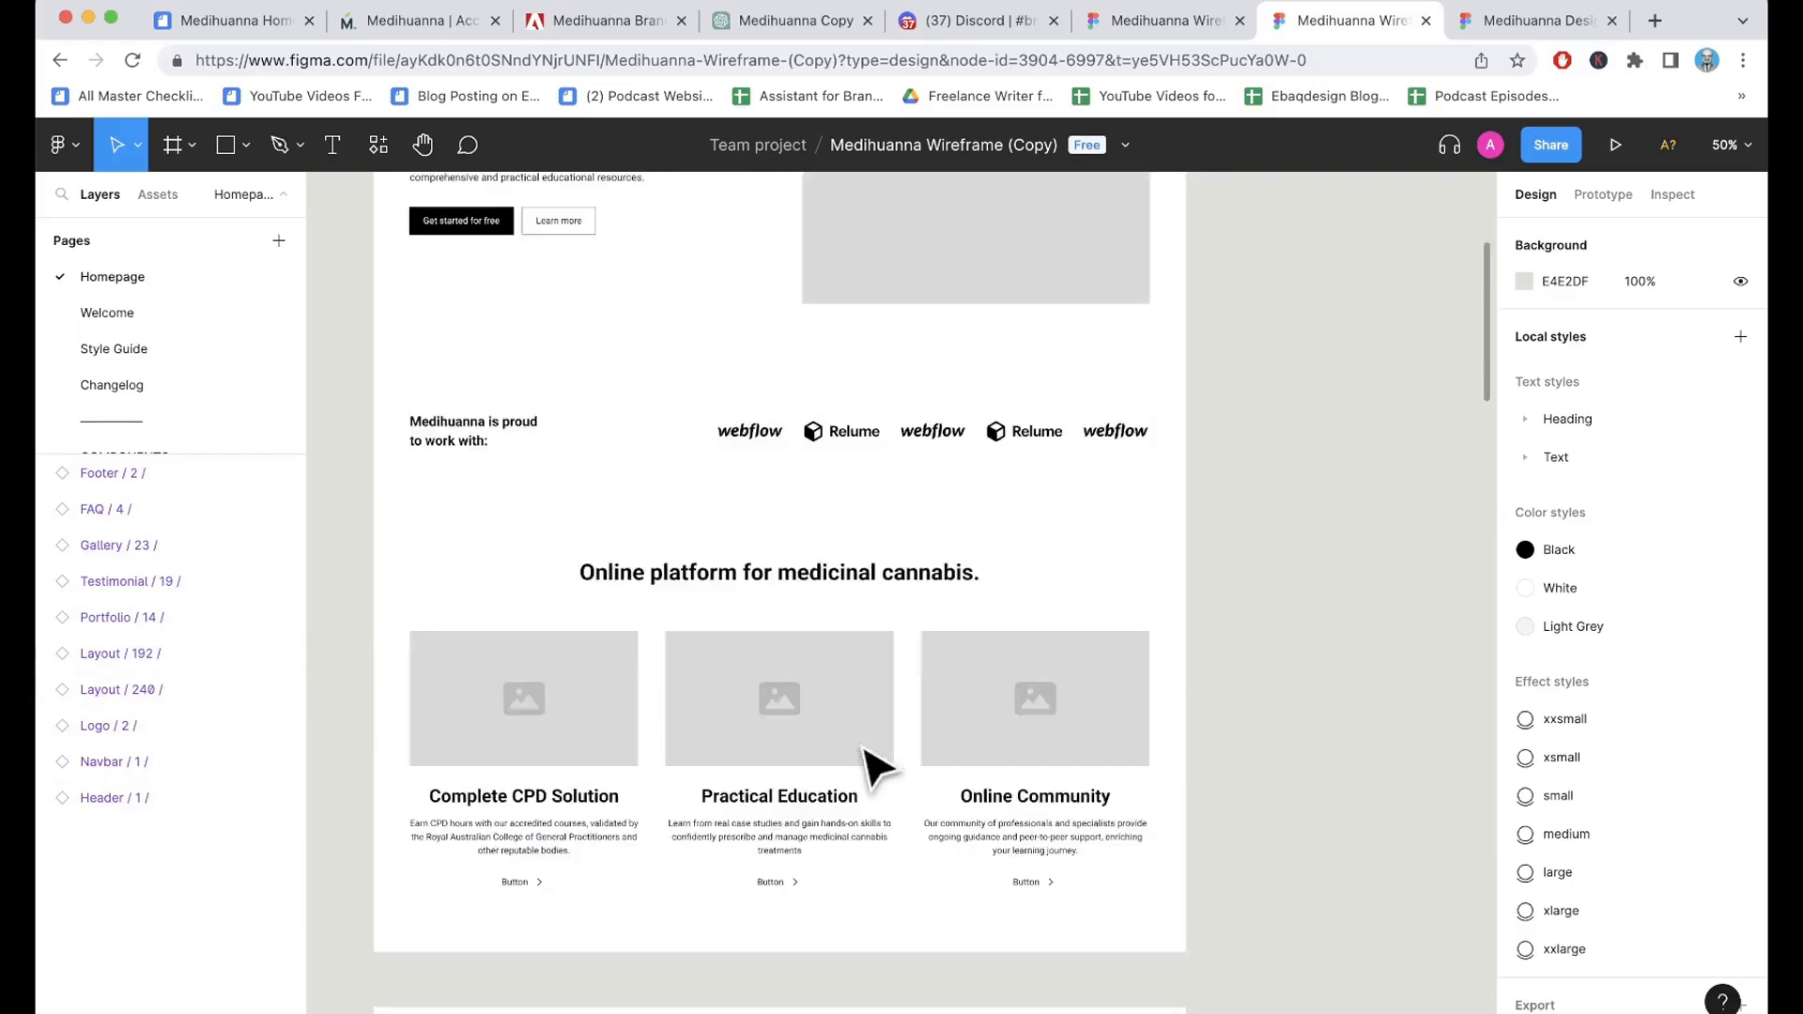
scroll(845, 657, up, 5)
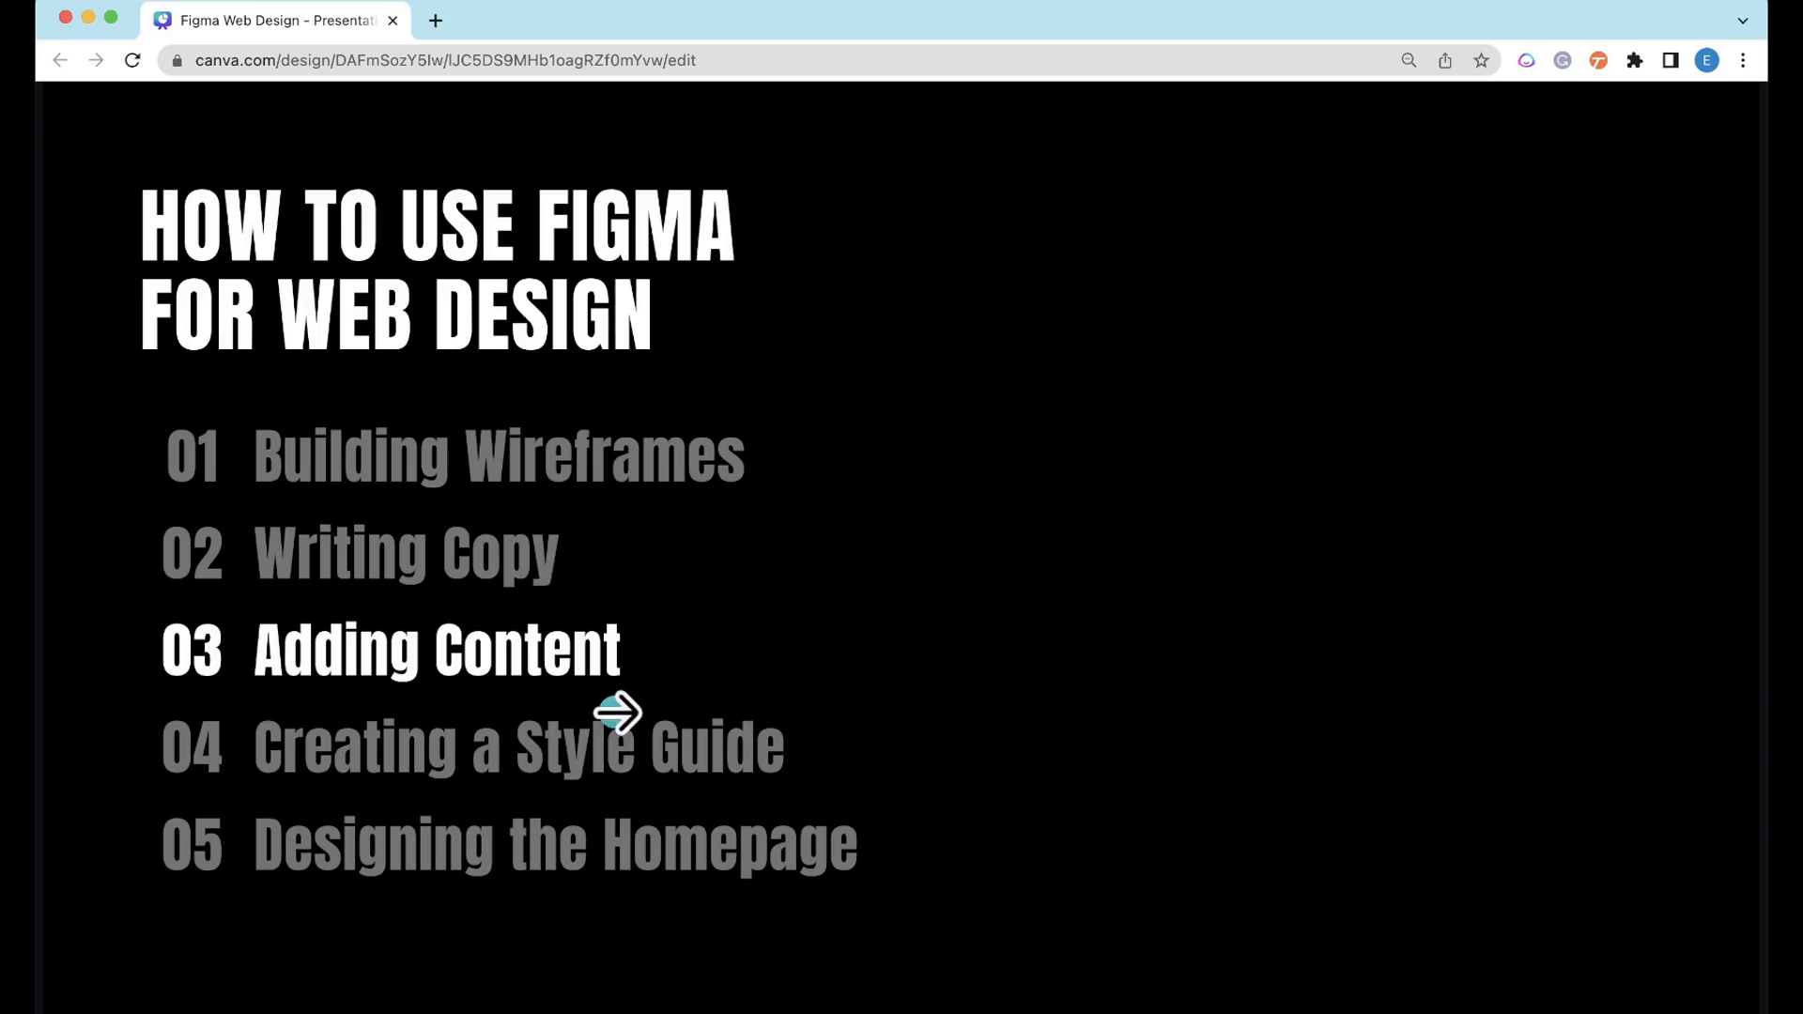
- Advance through the Adding Content and Midjourney slides to the agenda's step 04
click(617, 714)
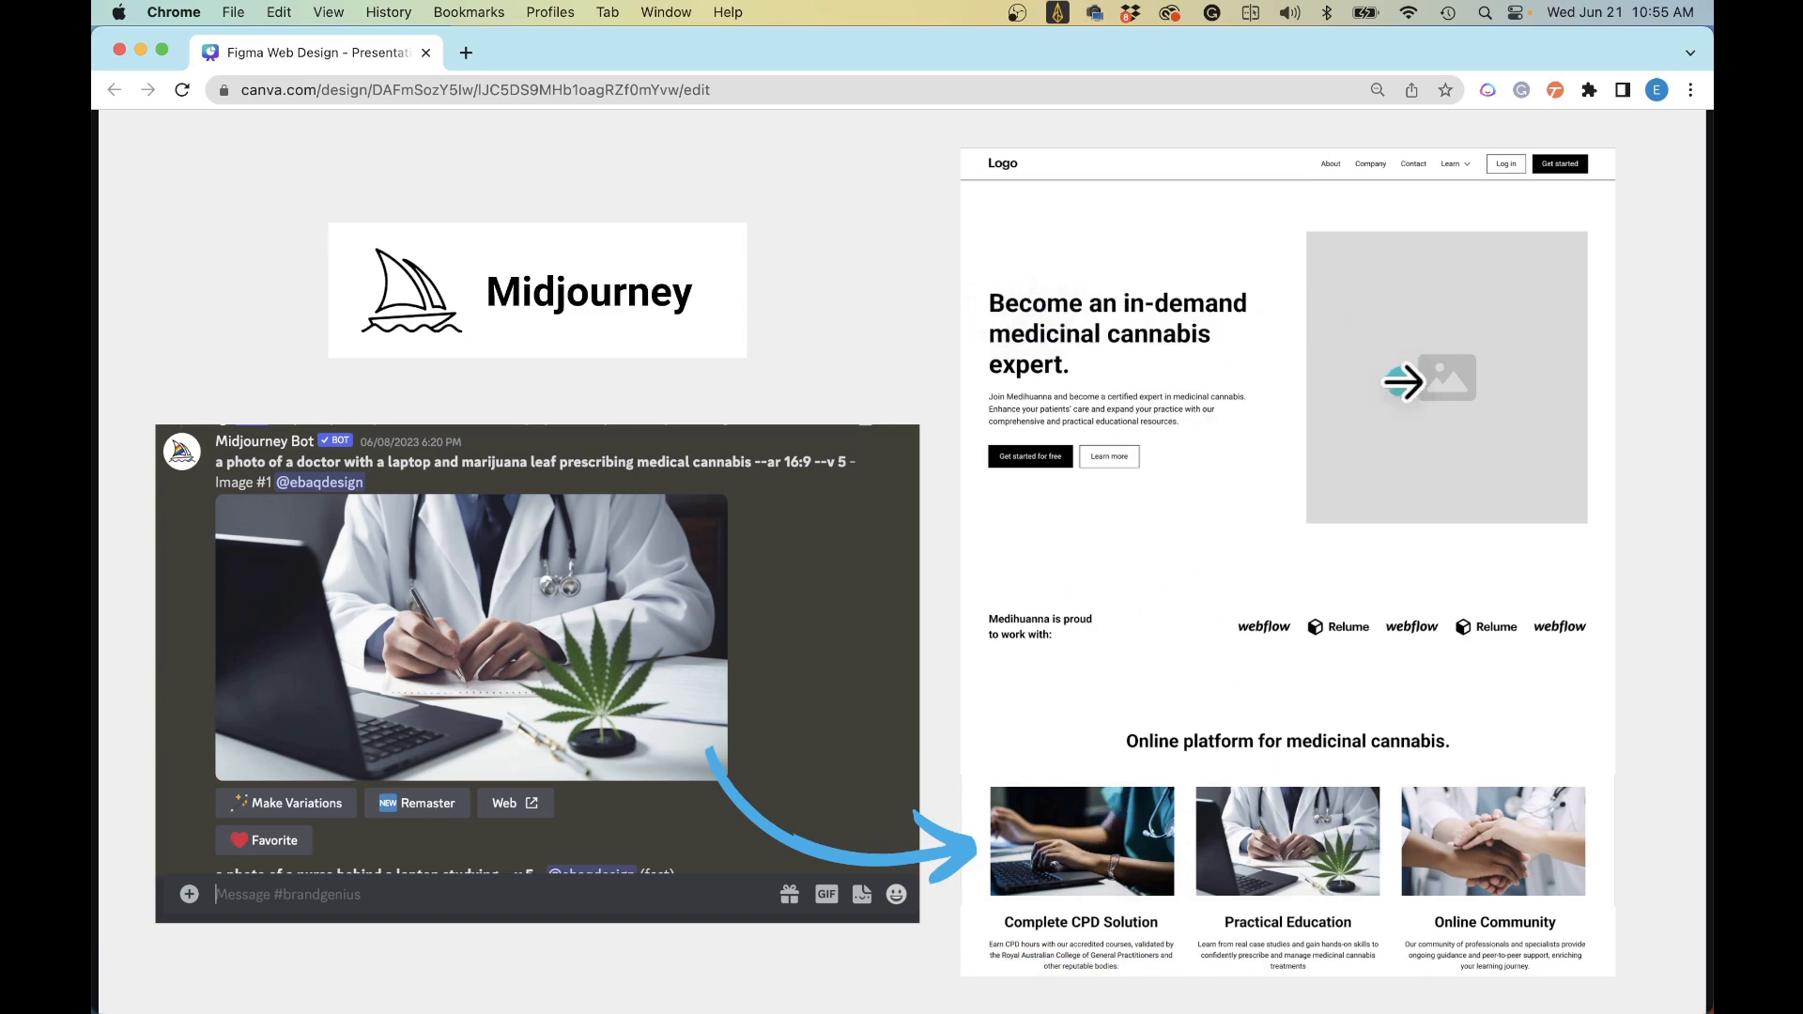
key(Right)
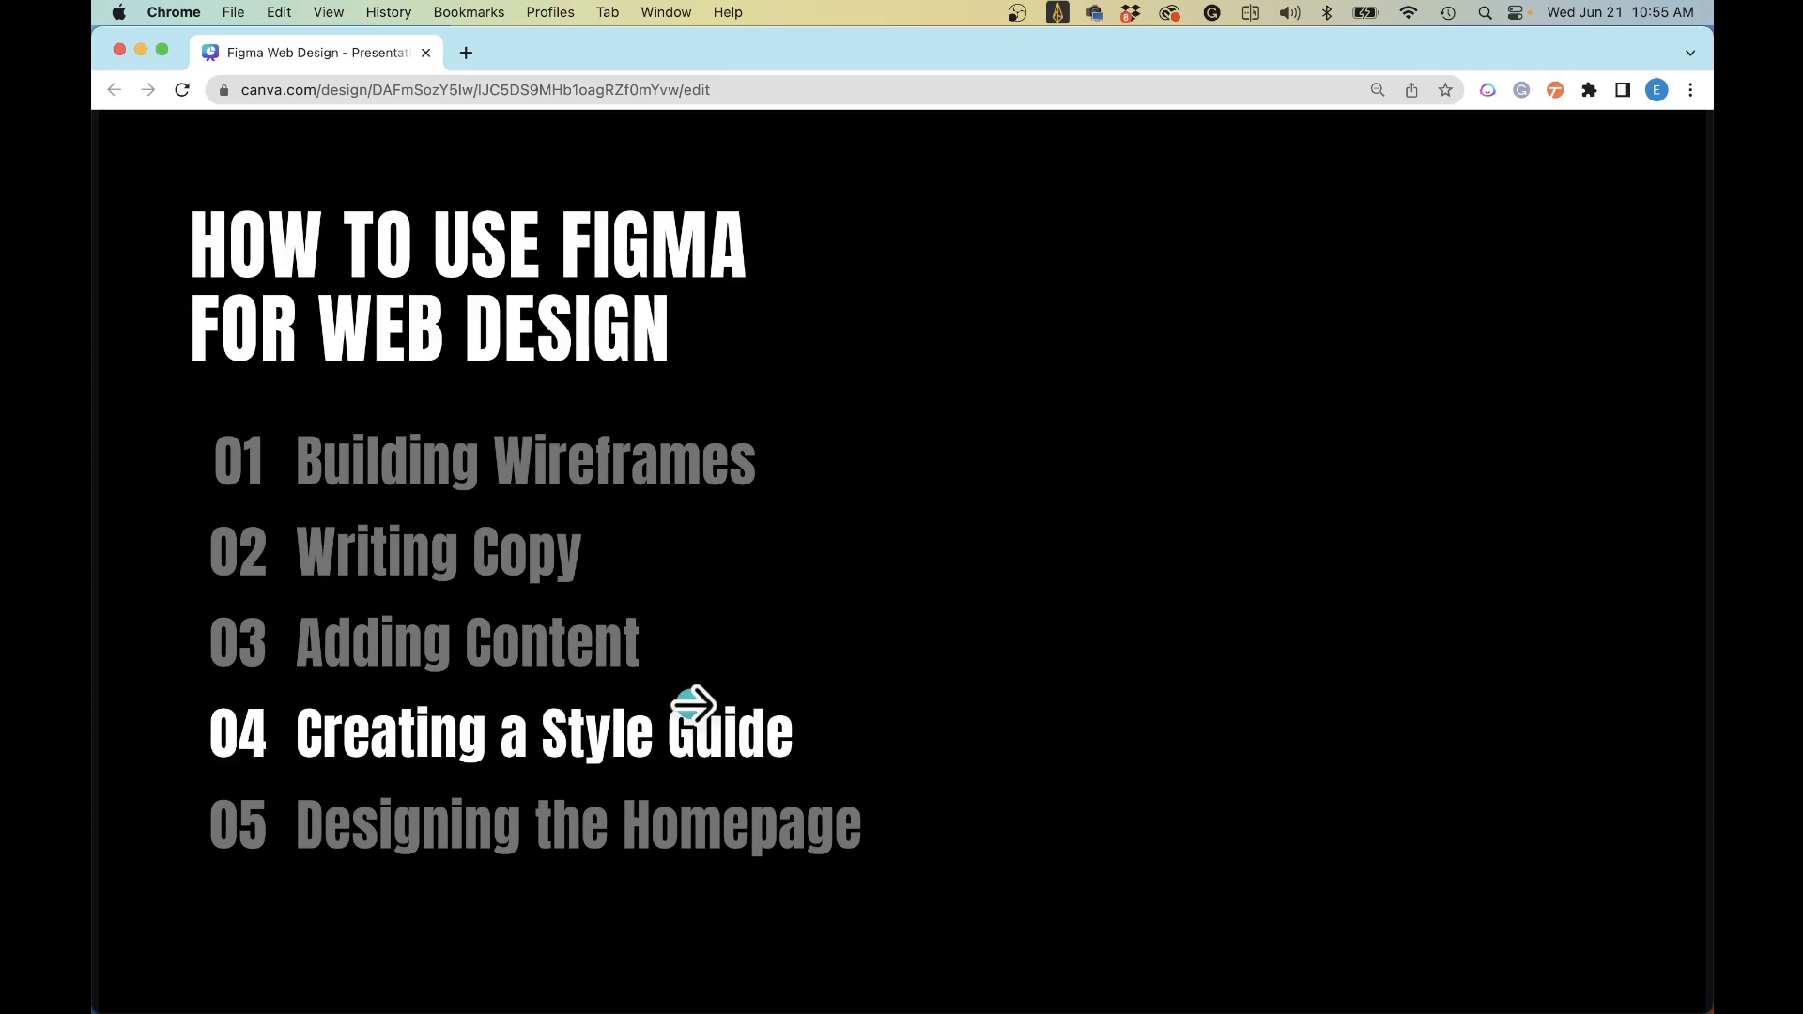
- Show the Creating a Style Guide title and next slide, then view medihuanna.com
key(Right)
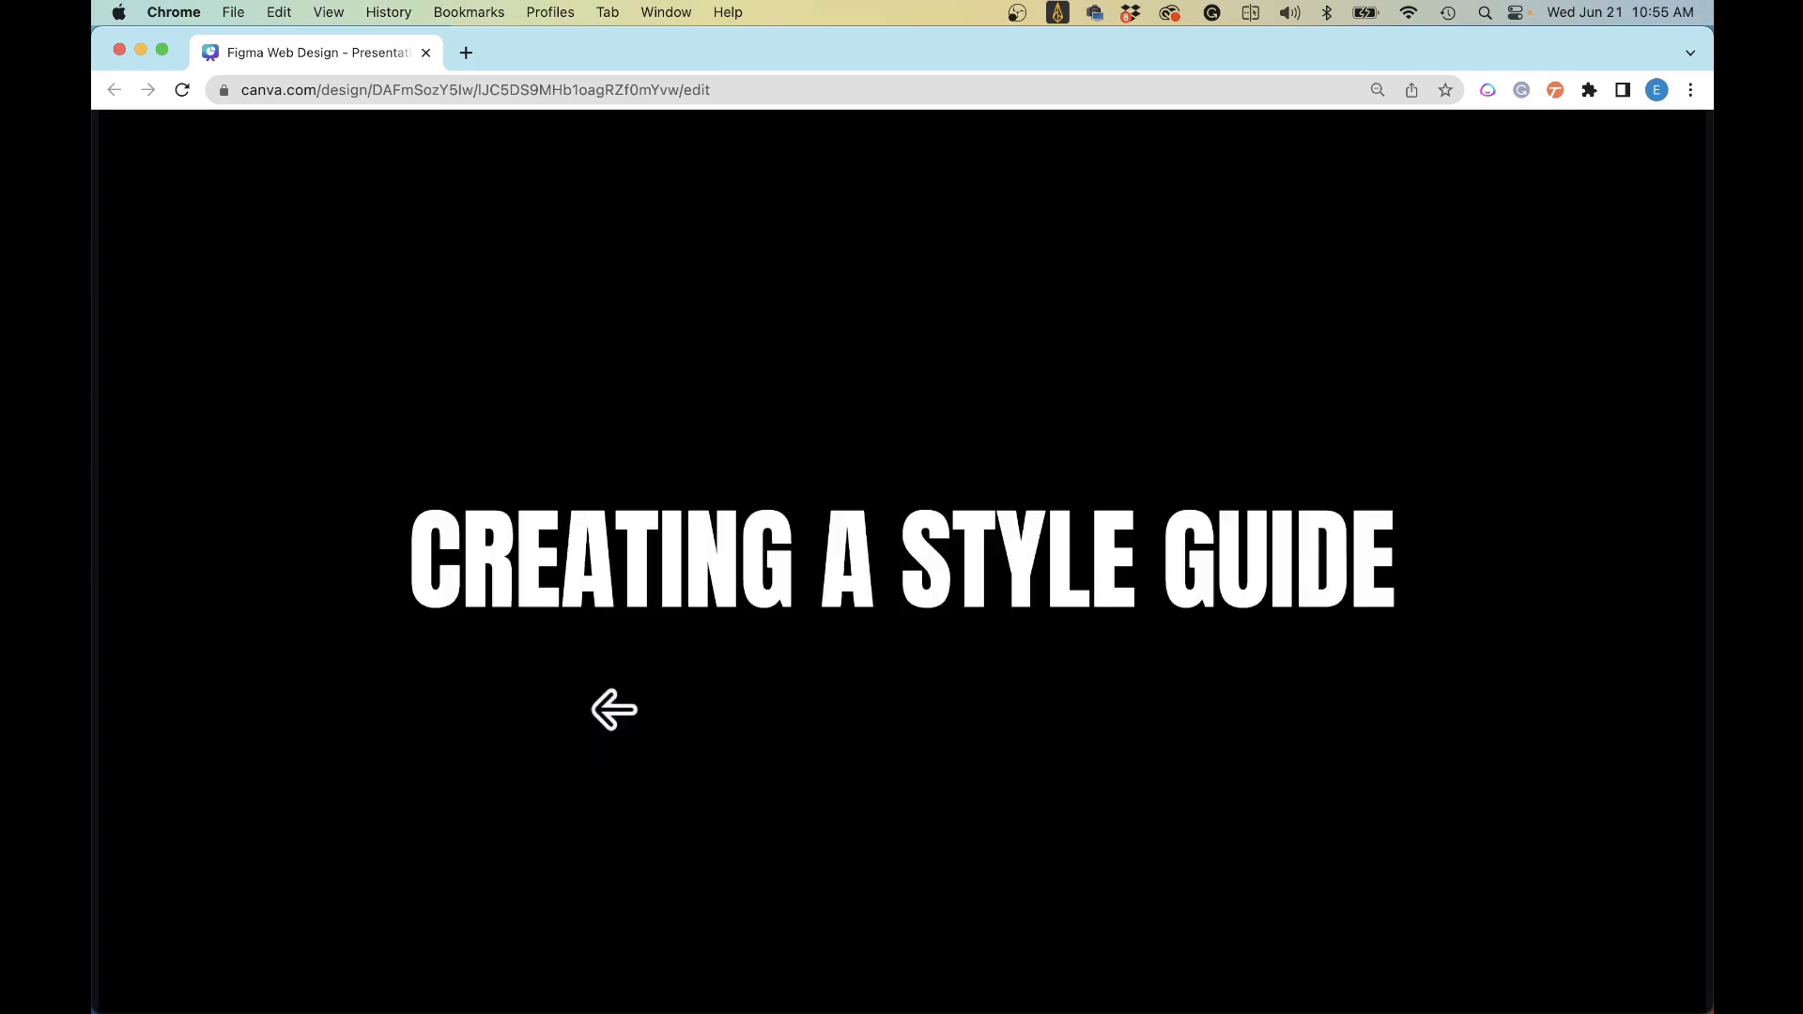
key(Right)
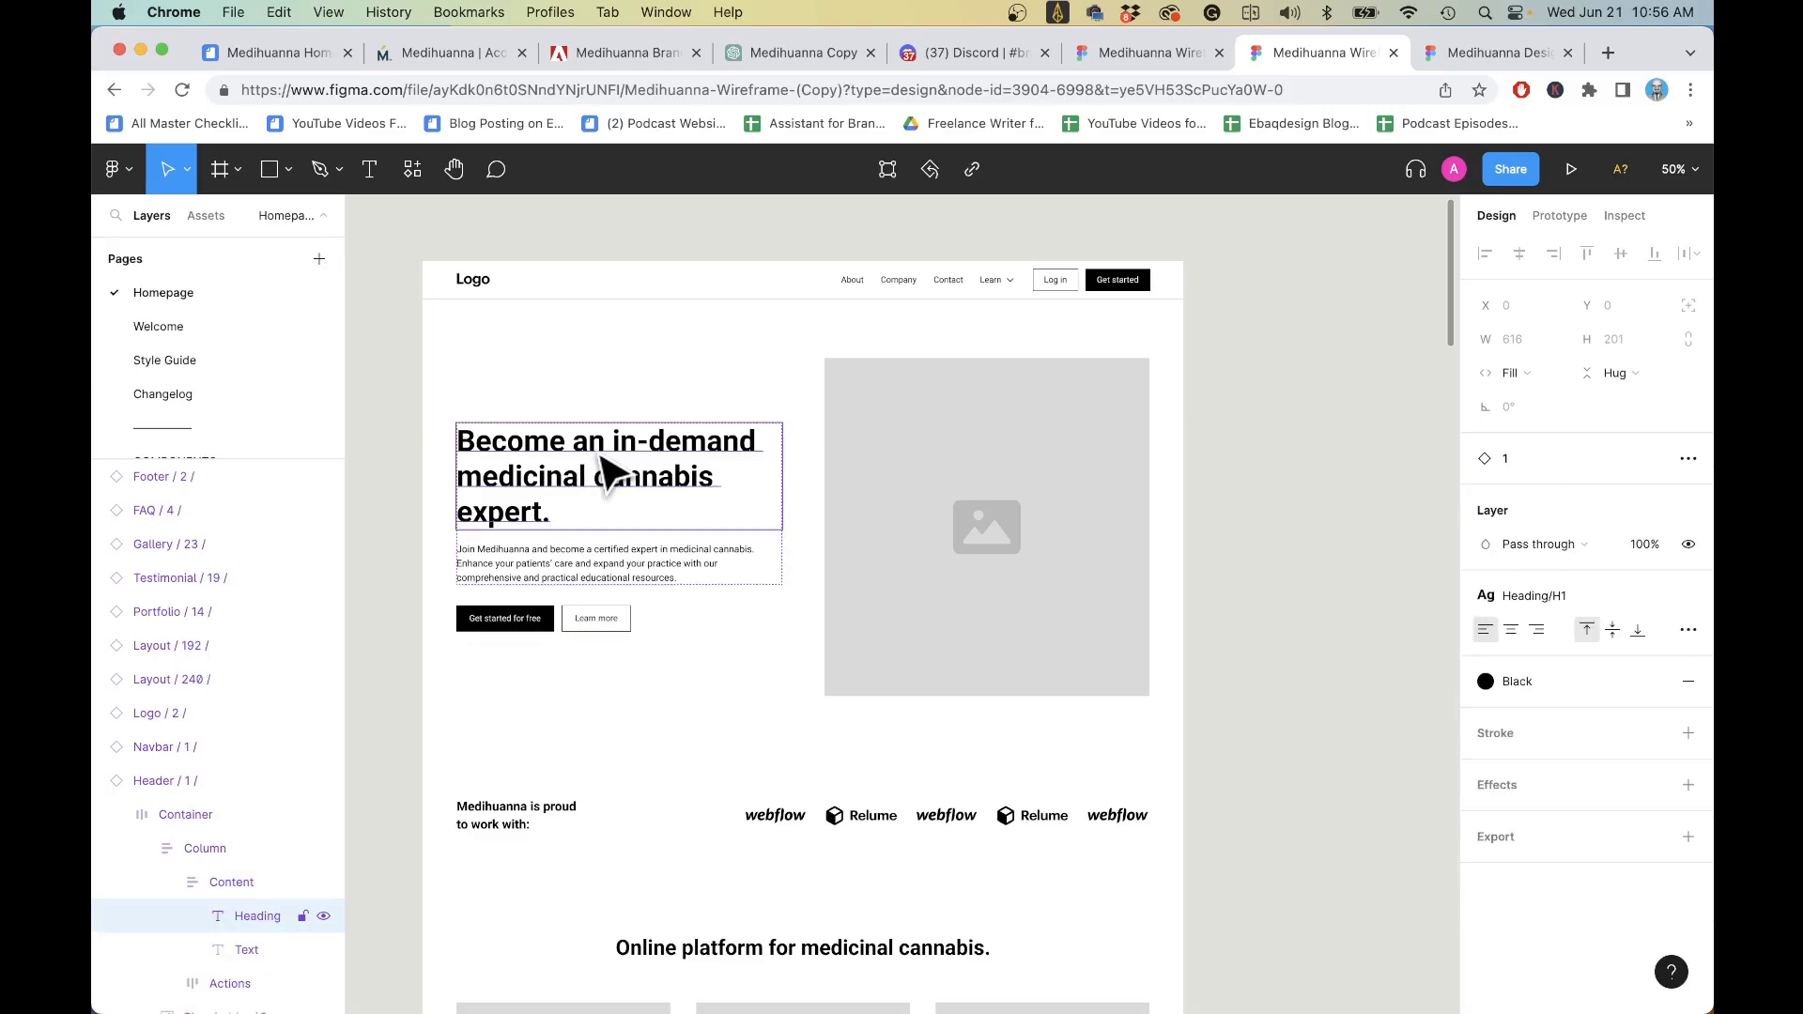
click(475, 51)
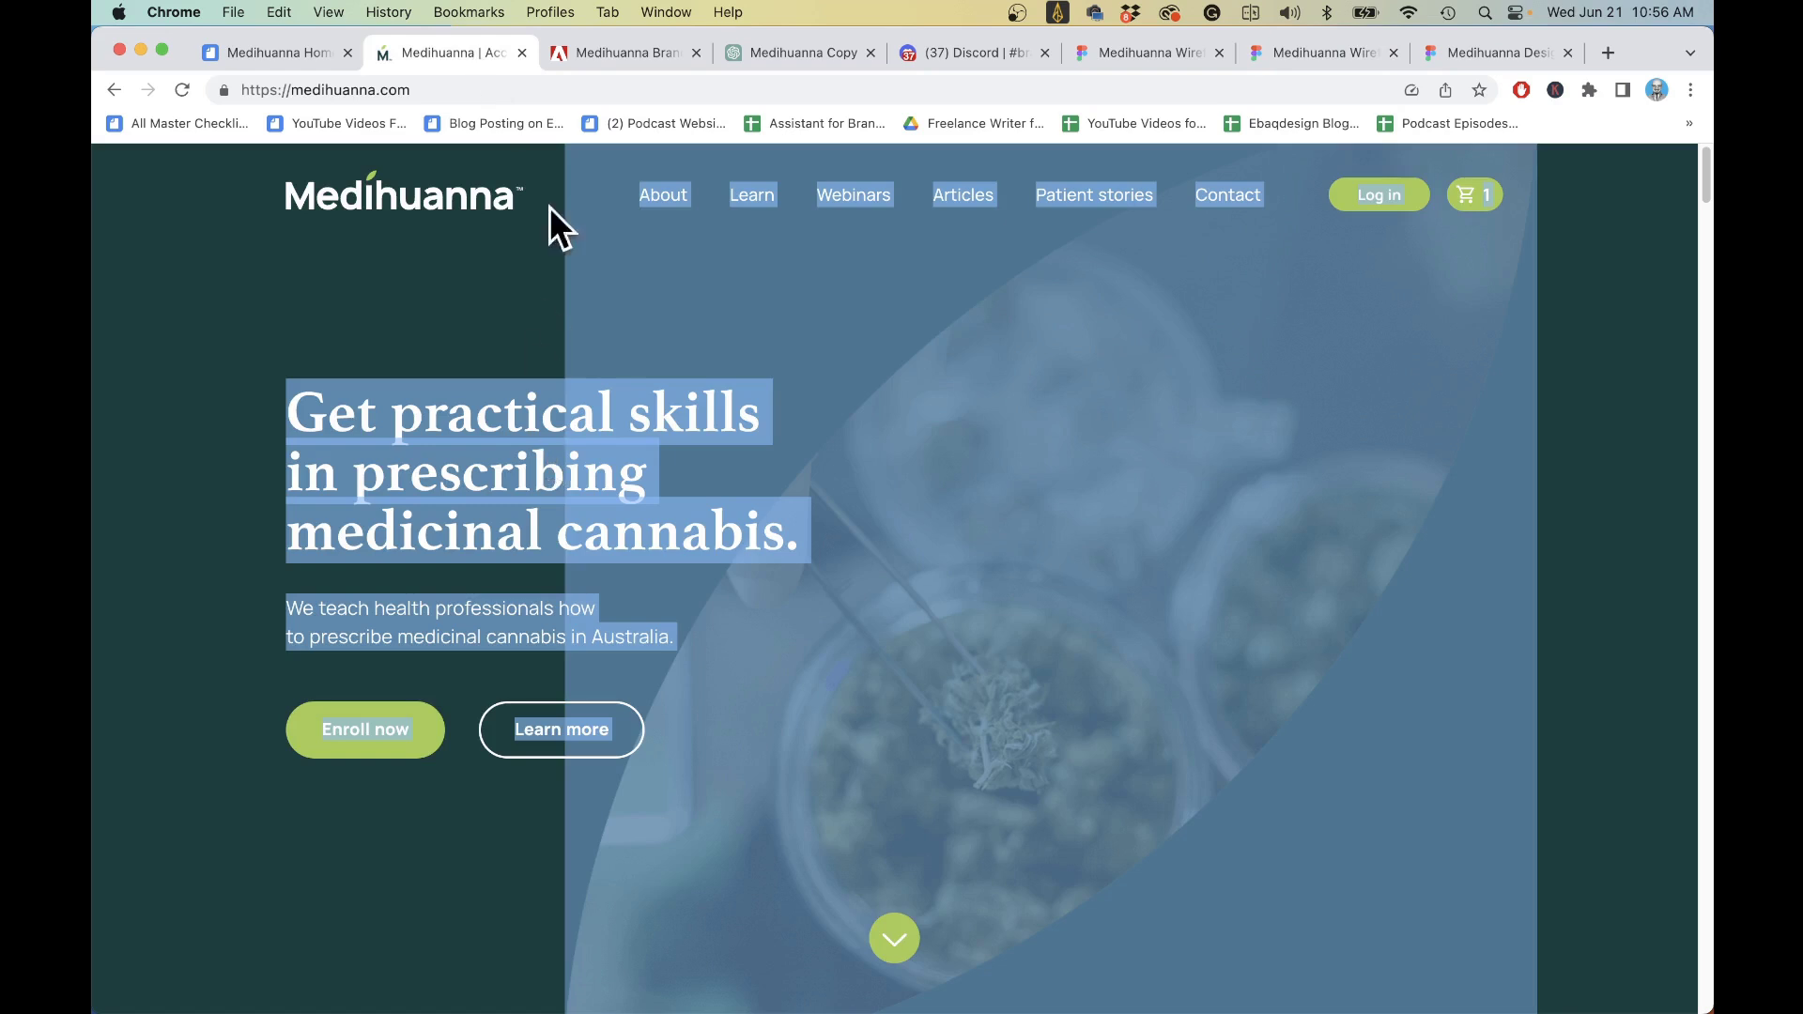
- Review the guidelines' Athelas Bold and Manrope Regular typeface pages, then return to the Figma wireframe
click(607, 54)
click(953, 319)
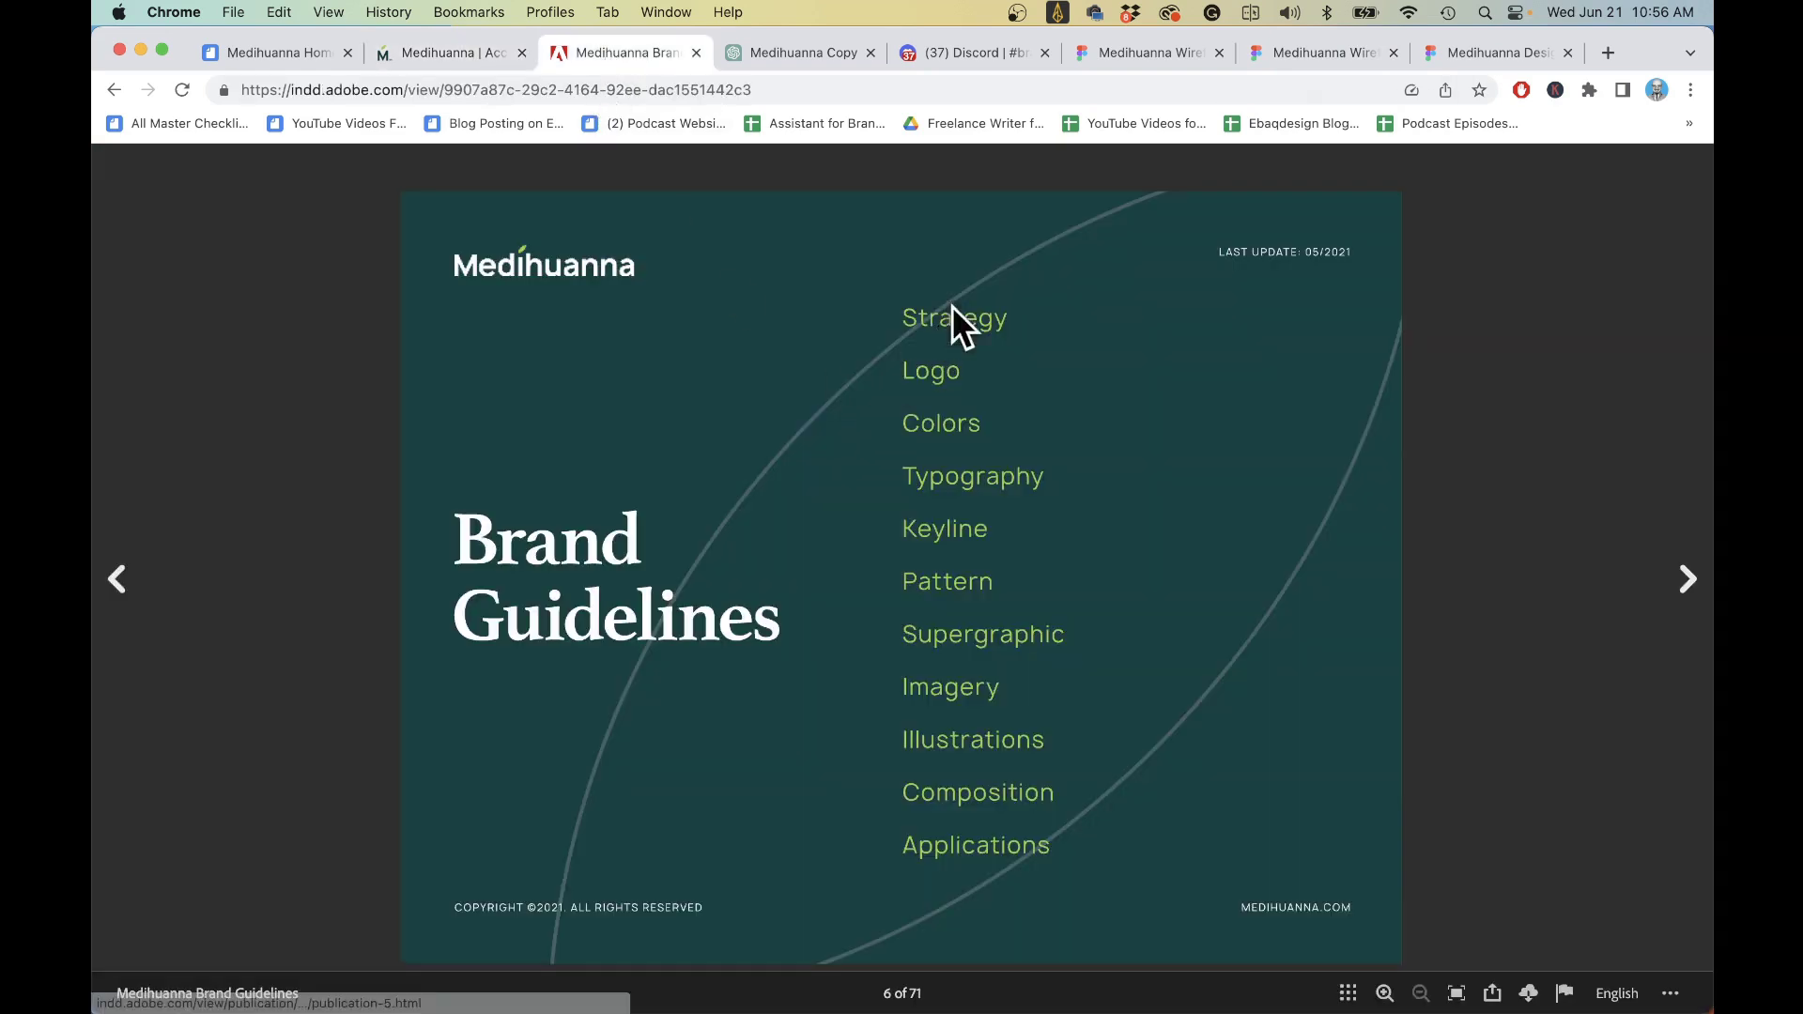
click(979, 417)
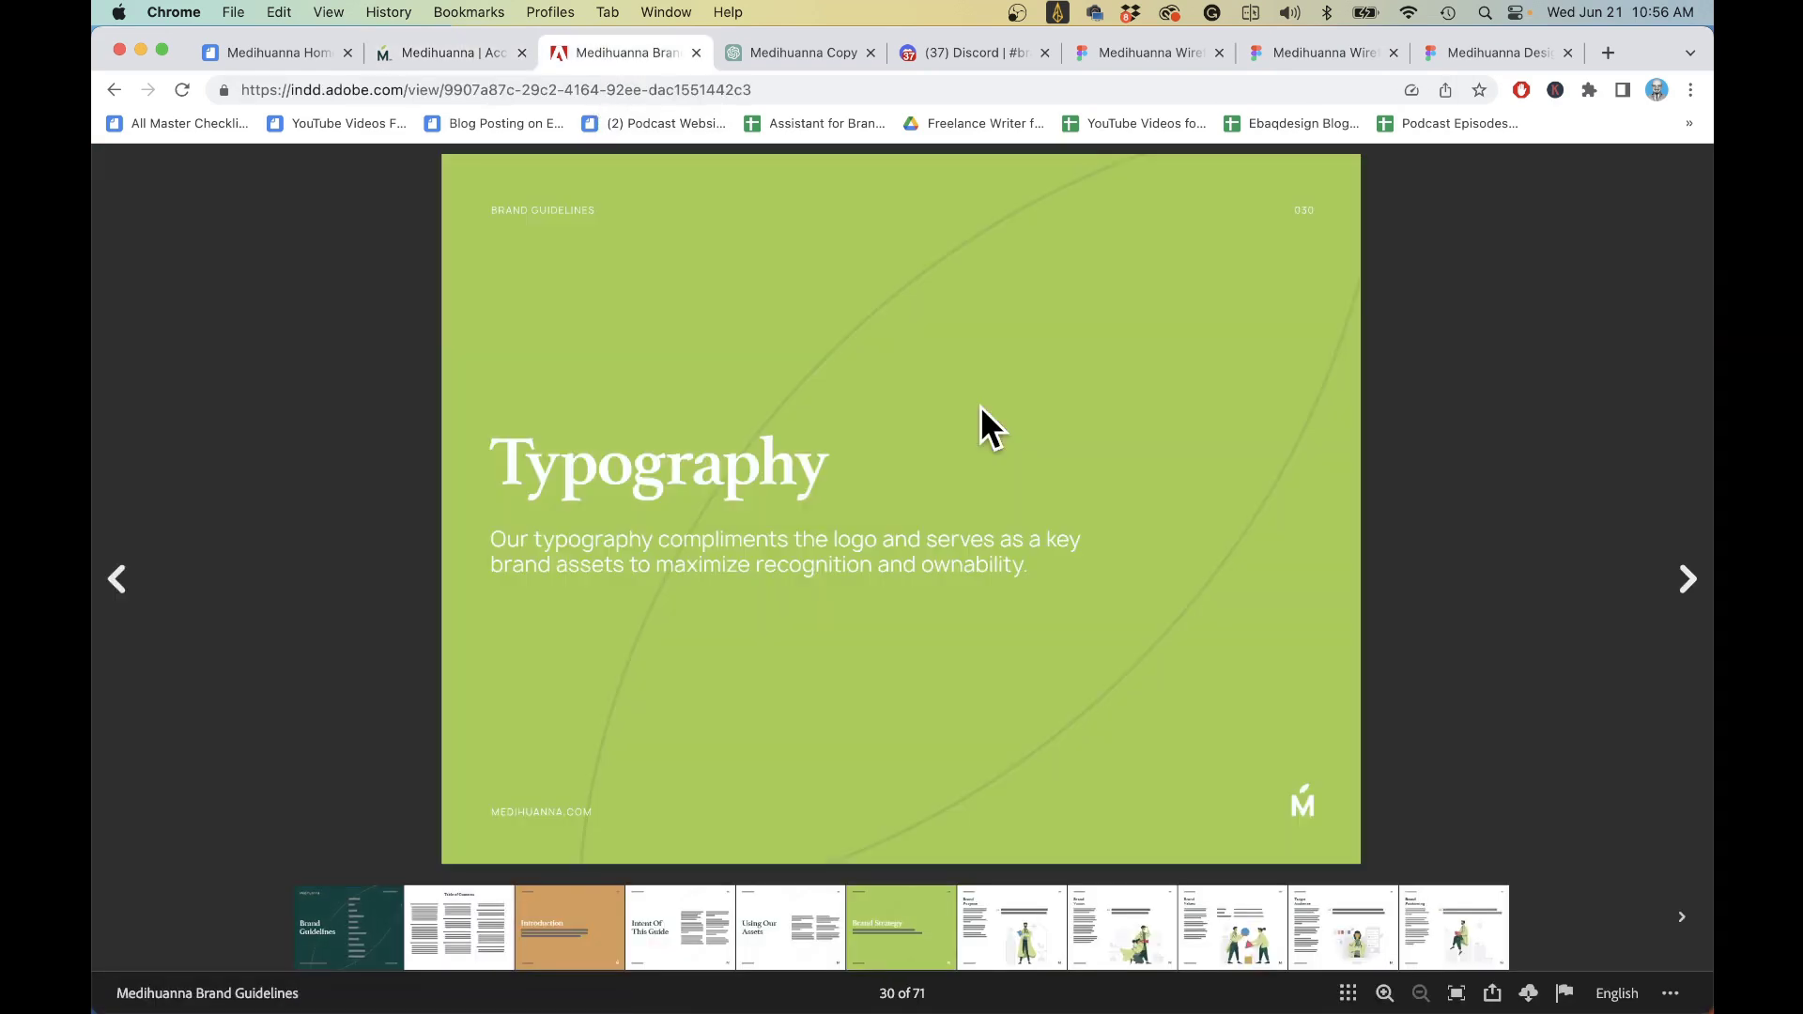
key(Right)
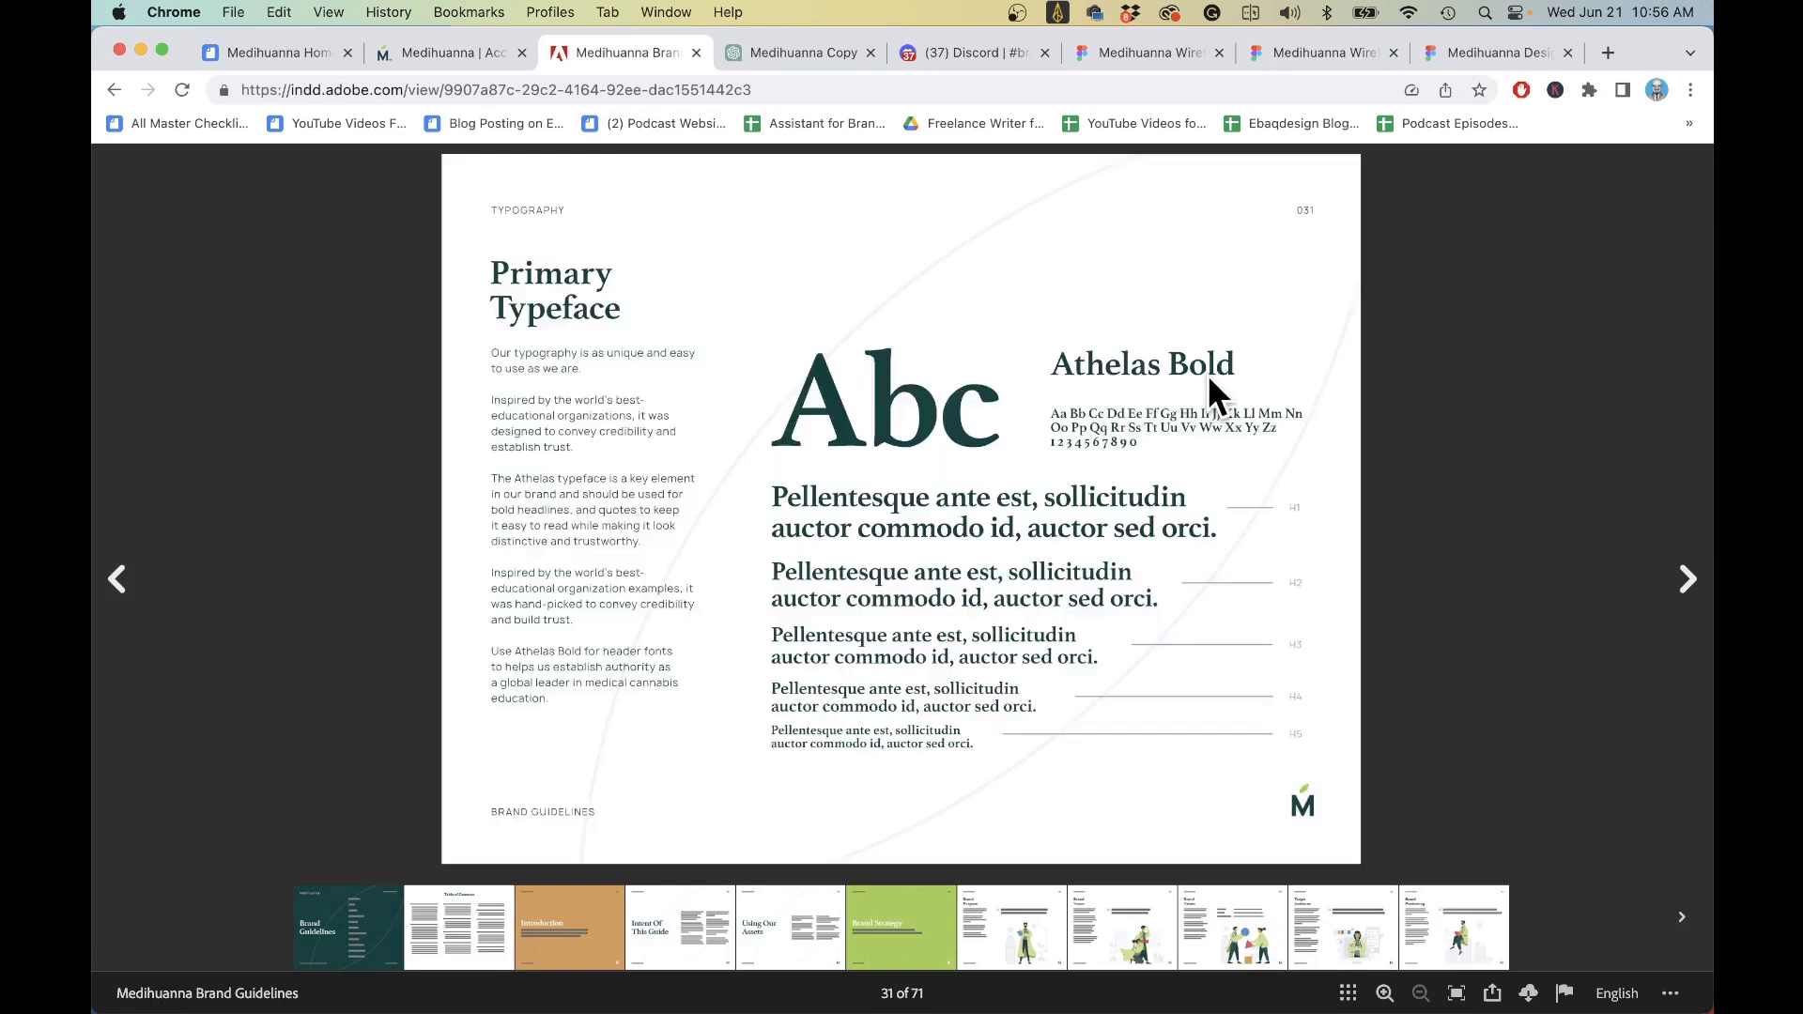
key(Right)
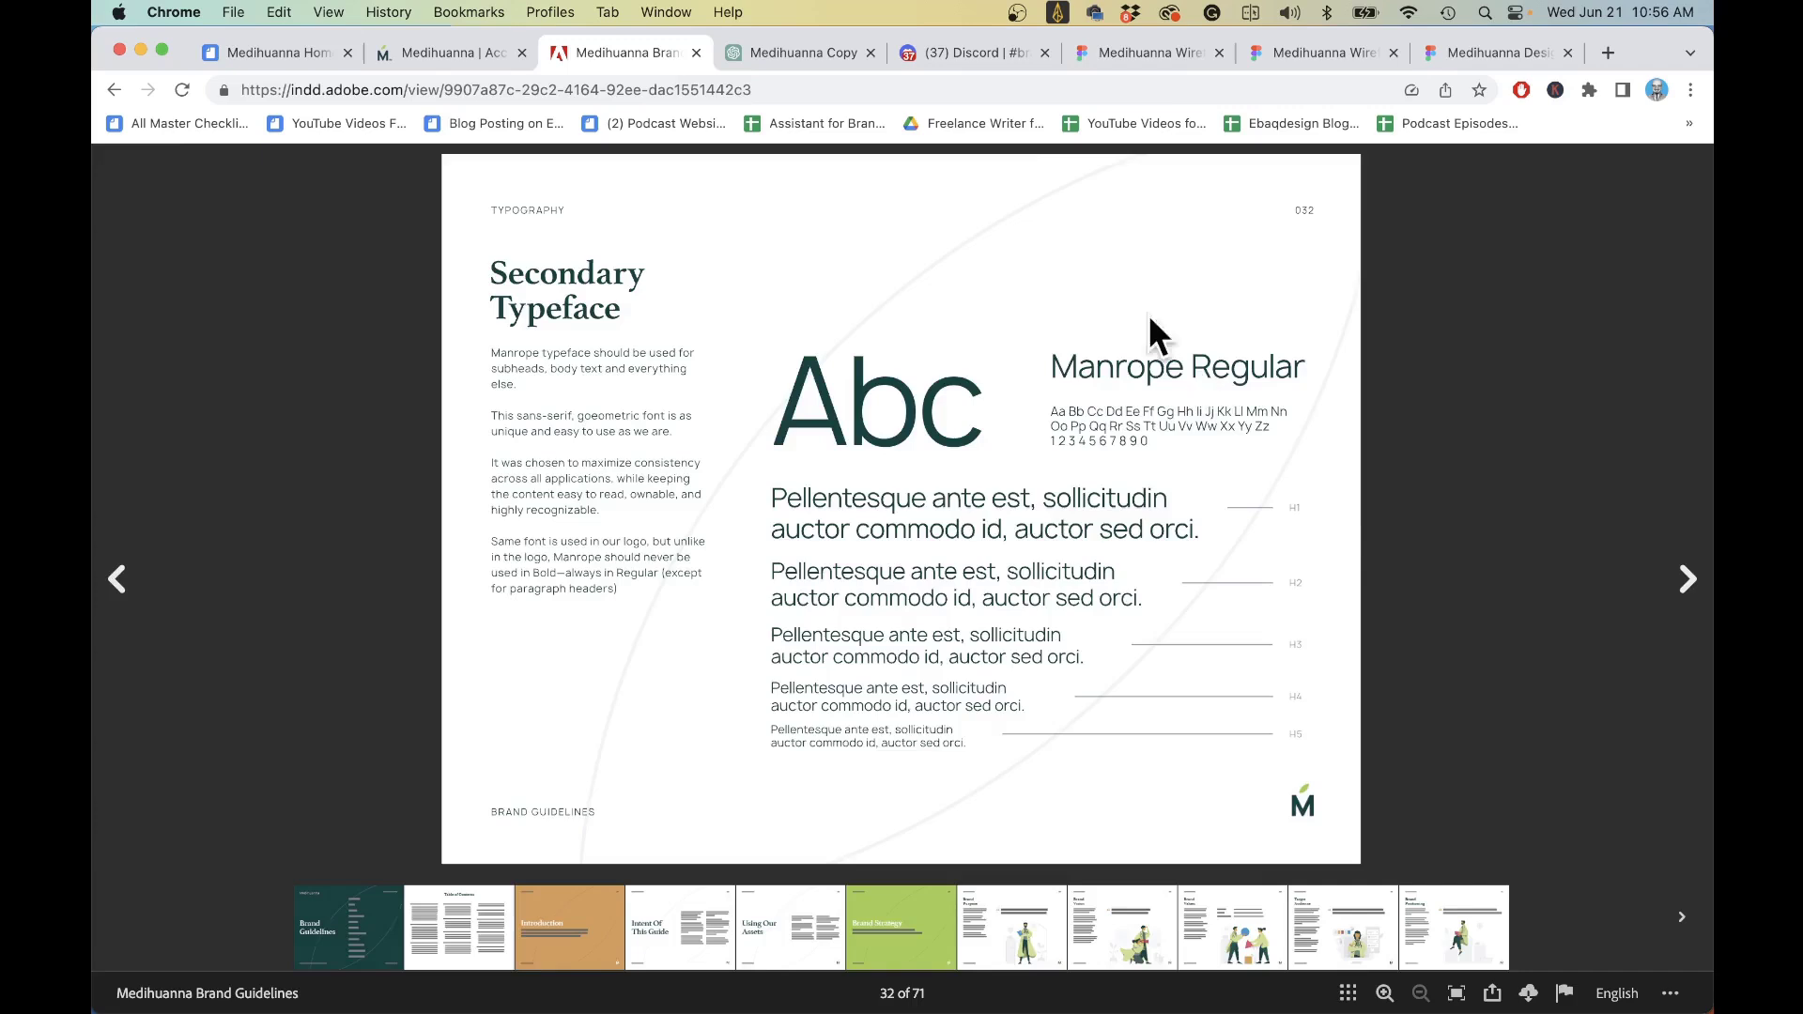
click(1265, 56)
- Select the Style Guide's Heading 1 text and open the H1 style settings (Roboto Bold 56)
click(164, 360)
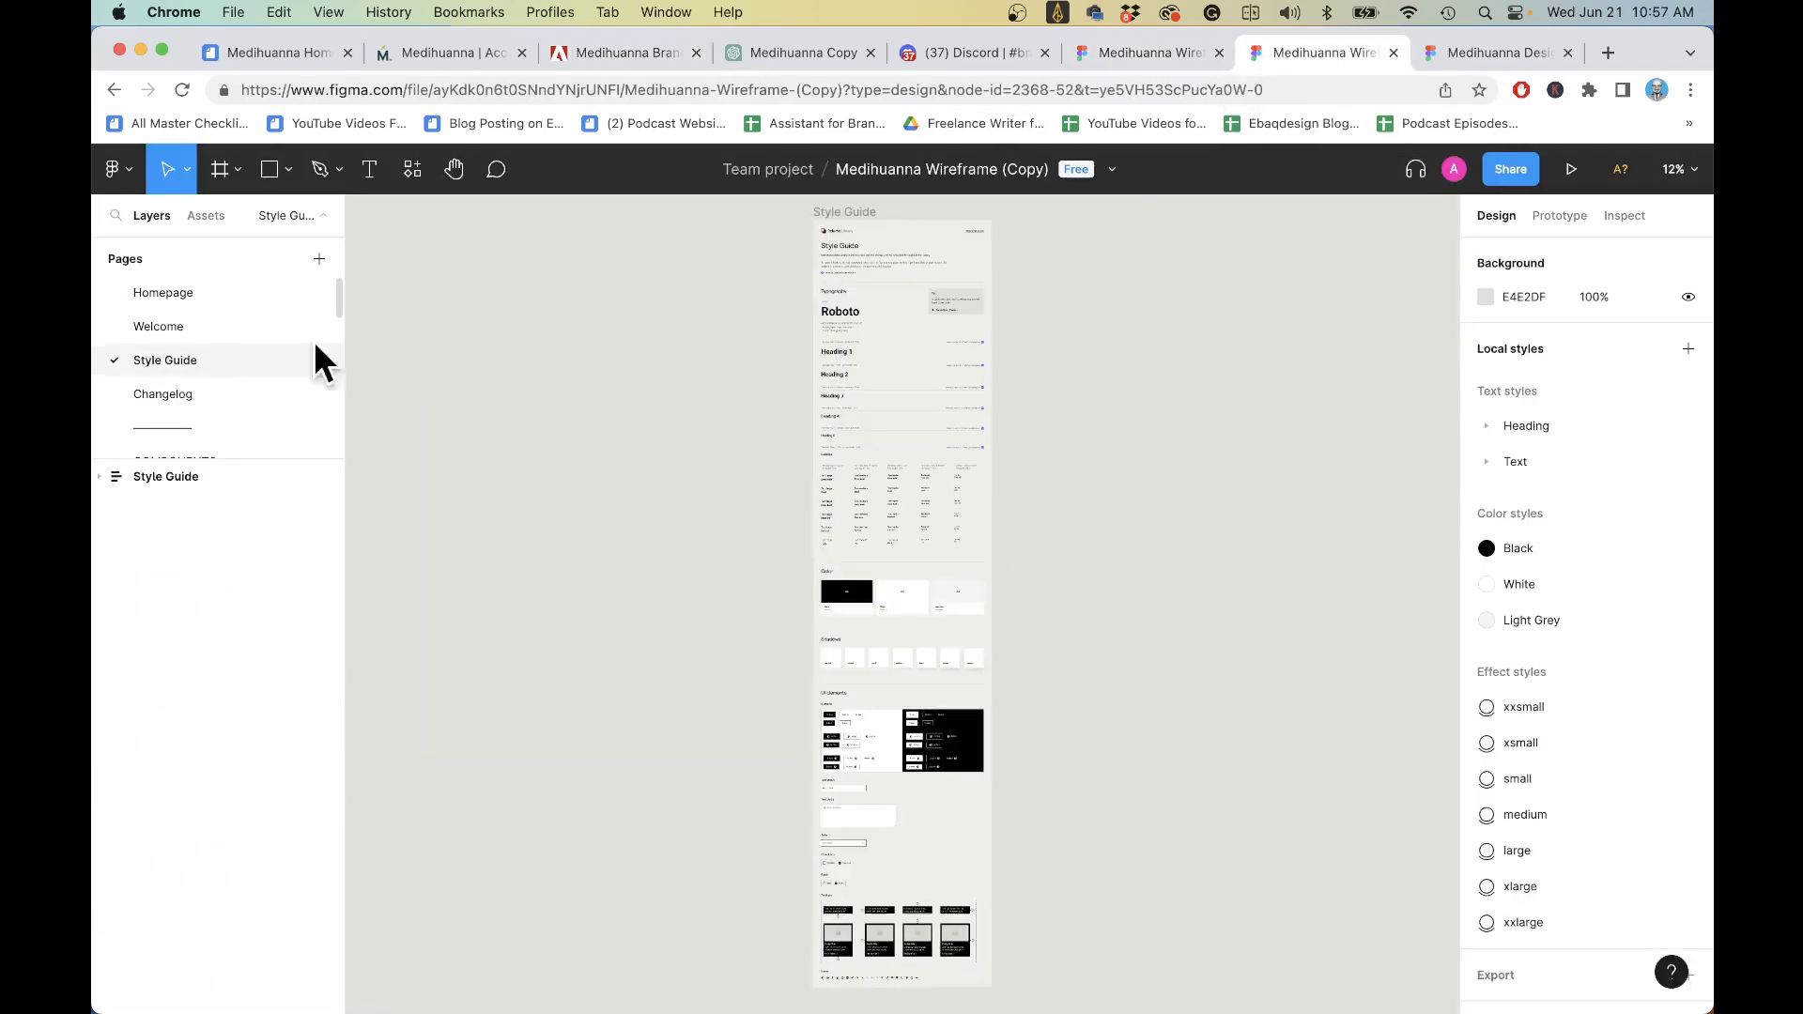
scroll(897, 367, up, 10)
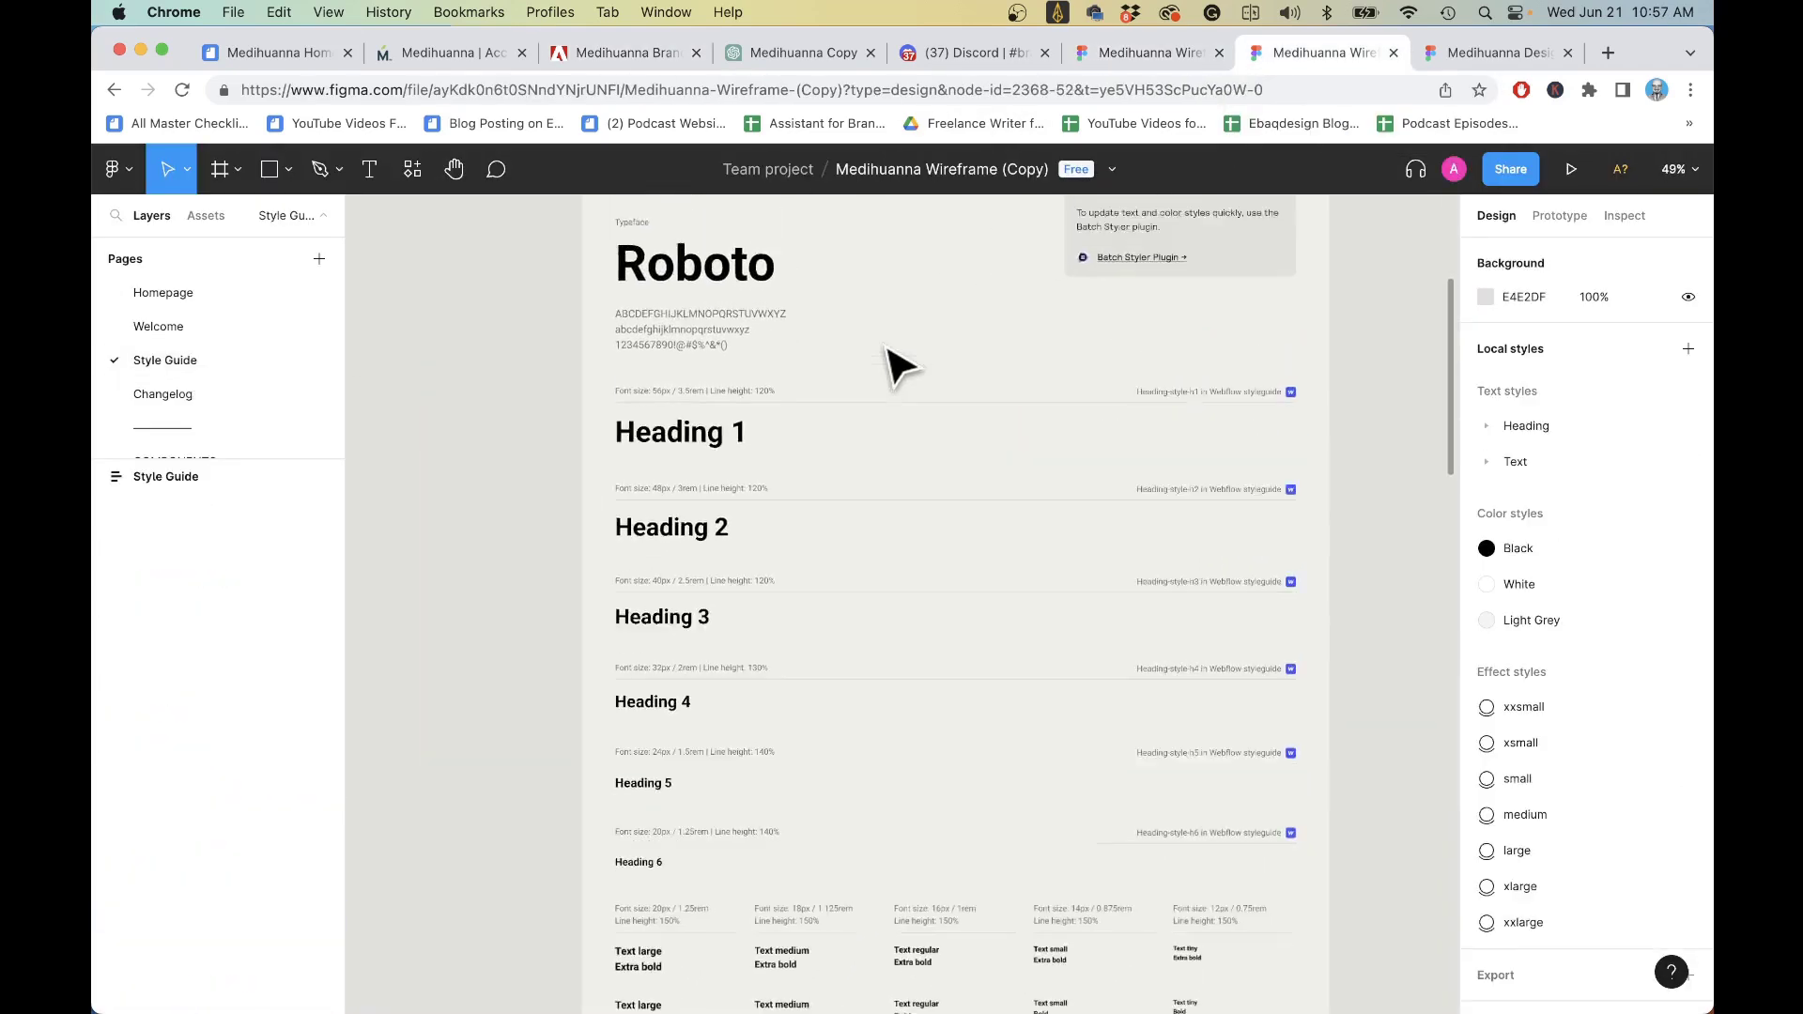
scroll(699, 502, down, 5)
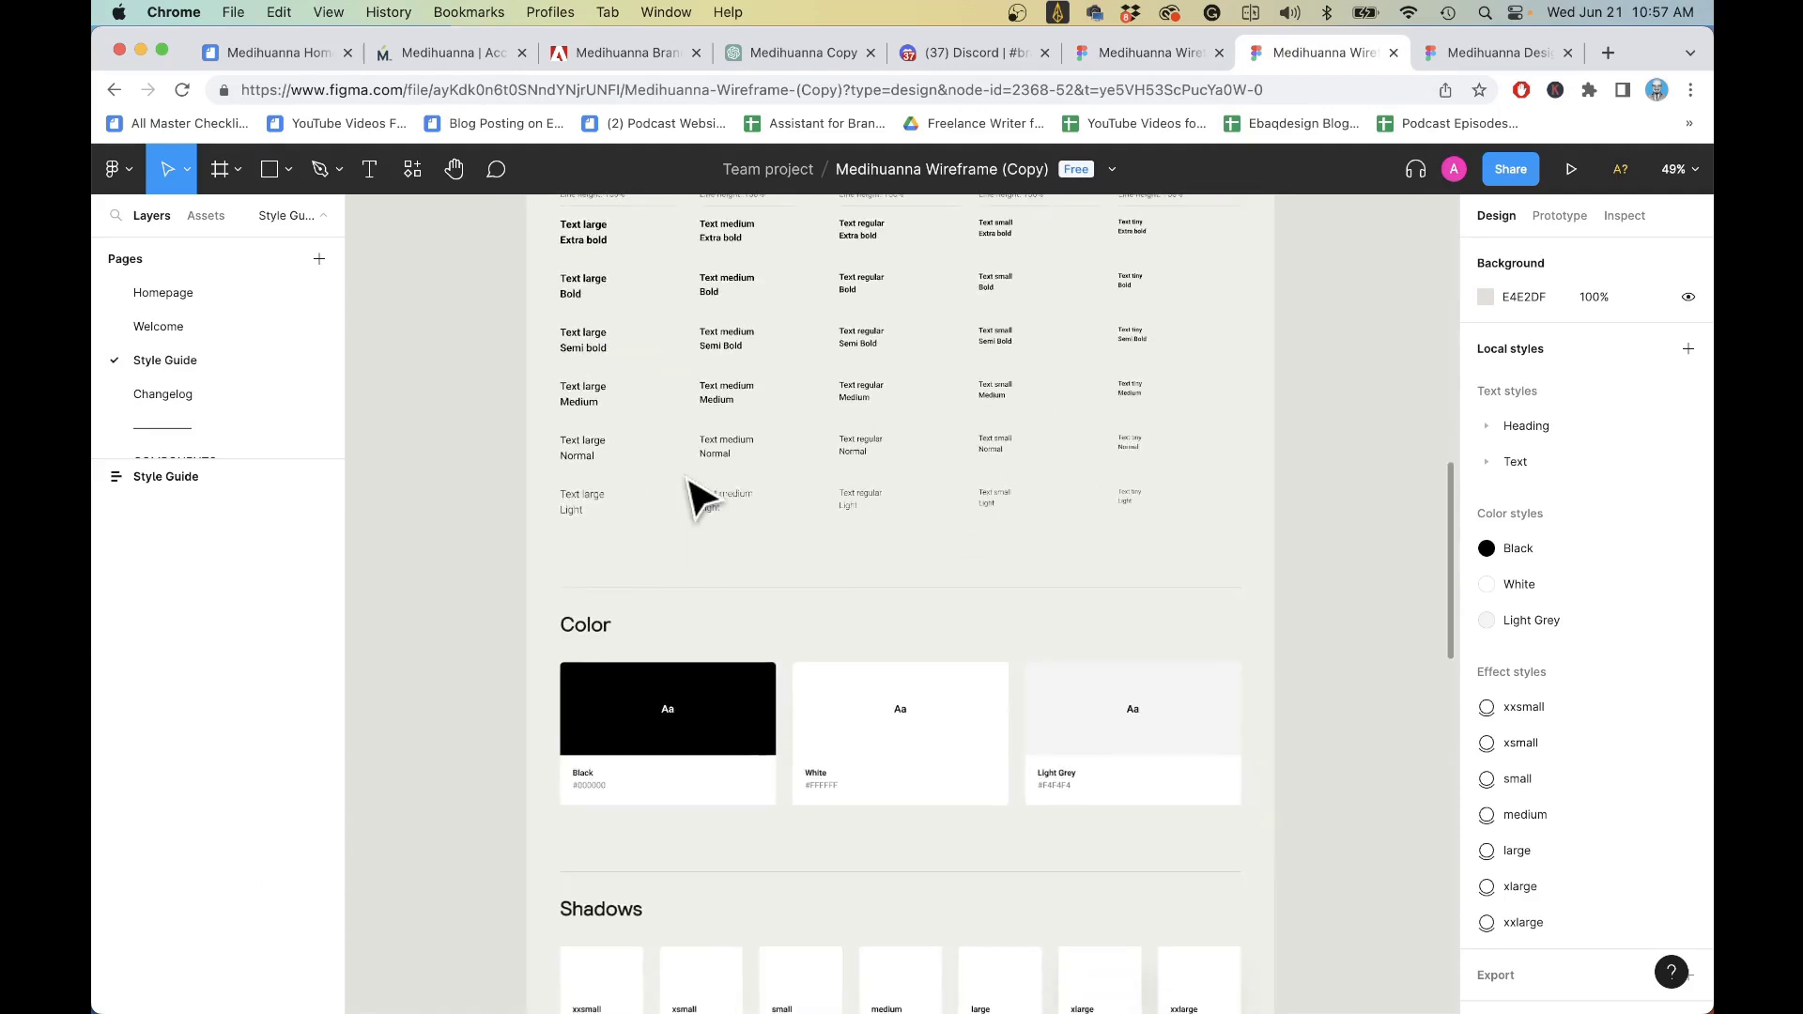
scroll(693, 491, down, 5)
scroll(818, 334, down, 10)
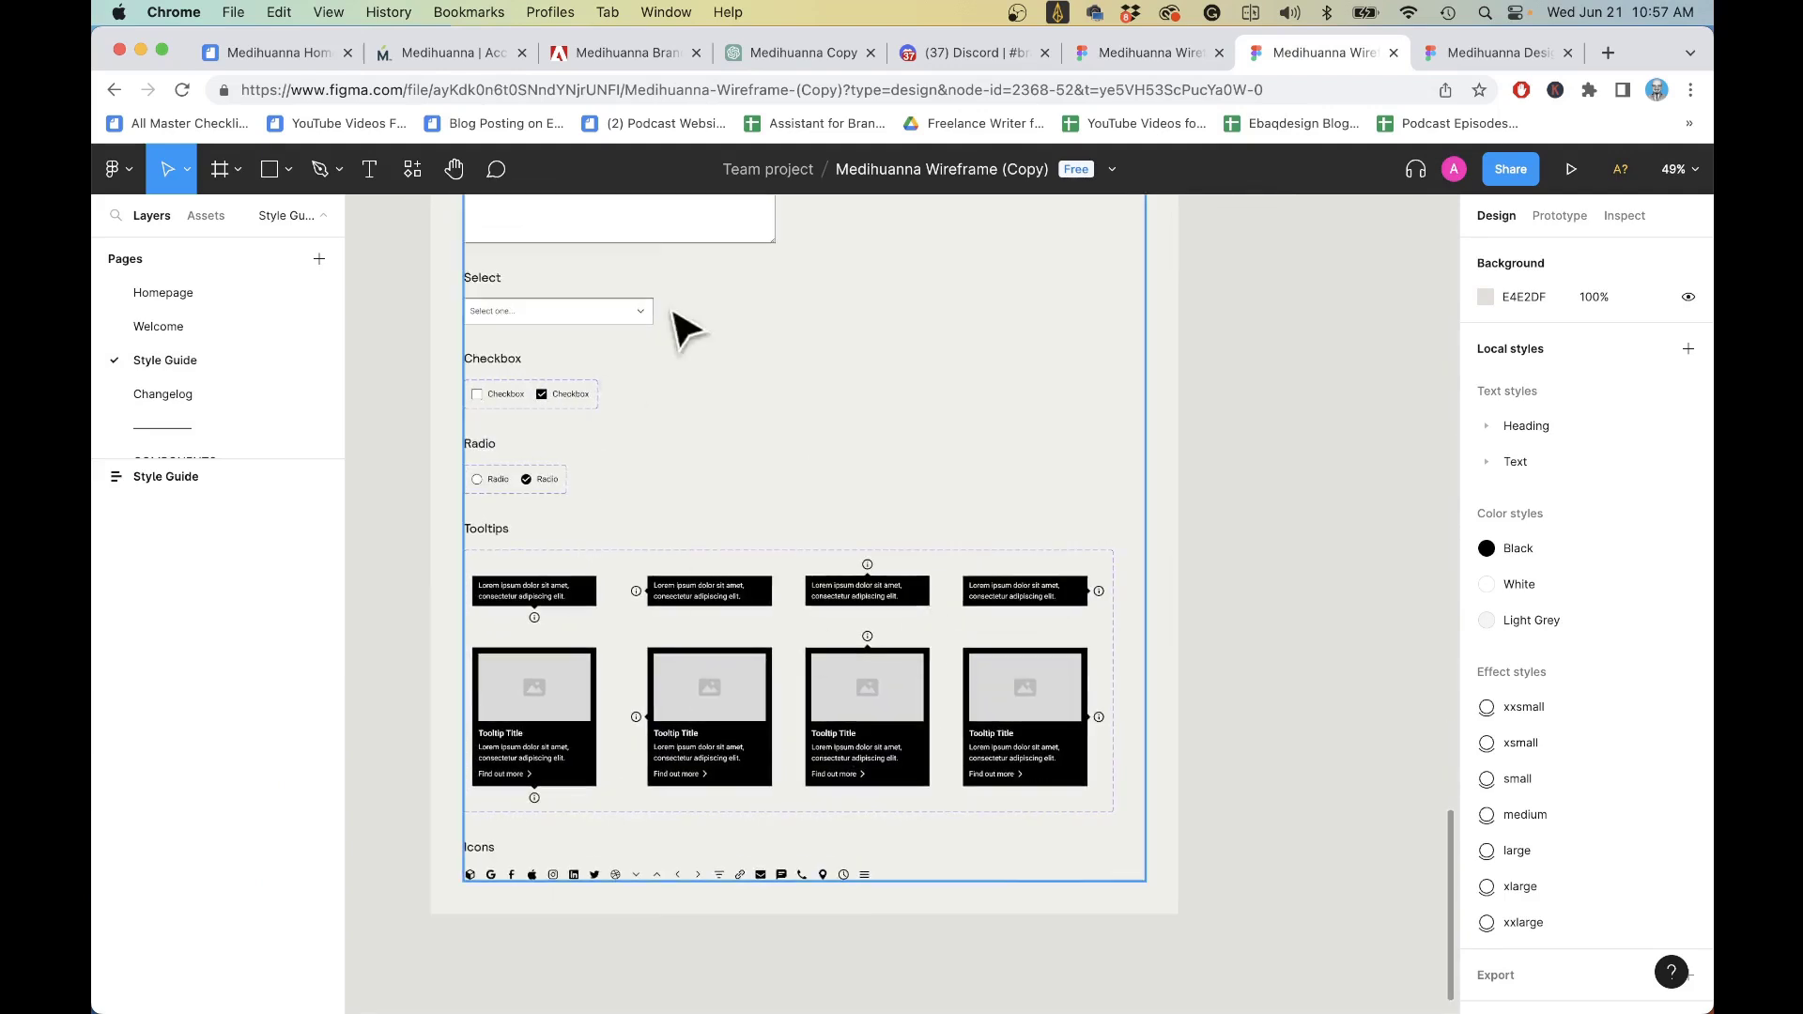
scroll(676, 322, up, 10)
scroll(753, 350, up, 5)
scroll(752, 350, up, 5)
scroll(612, 491, down, 5)
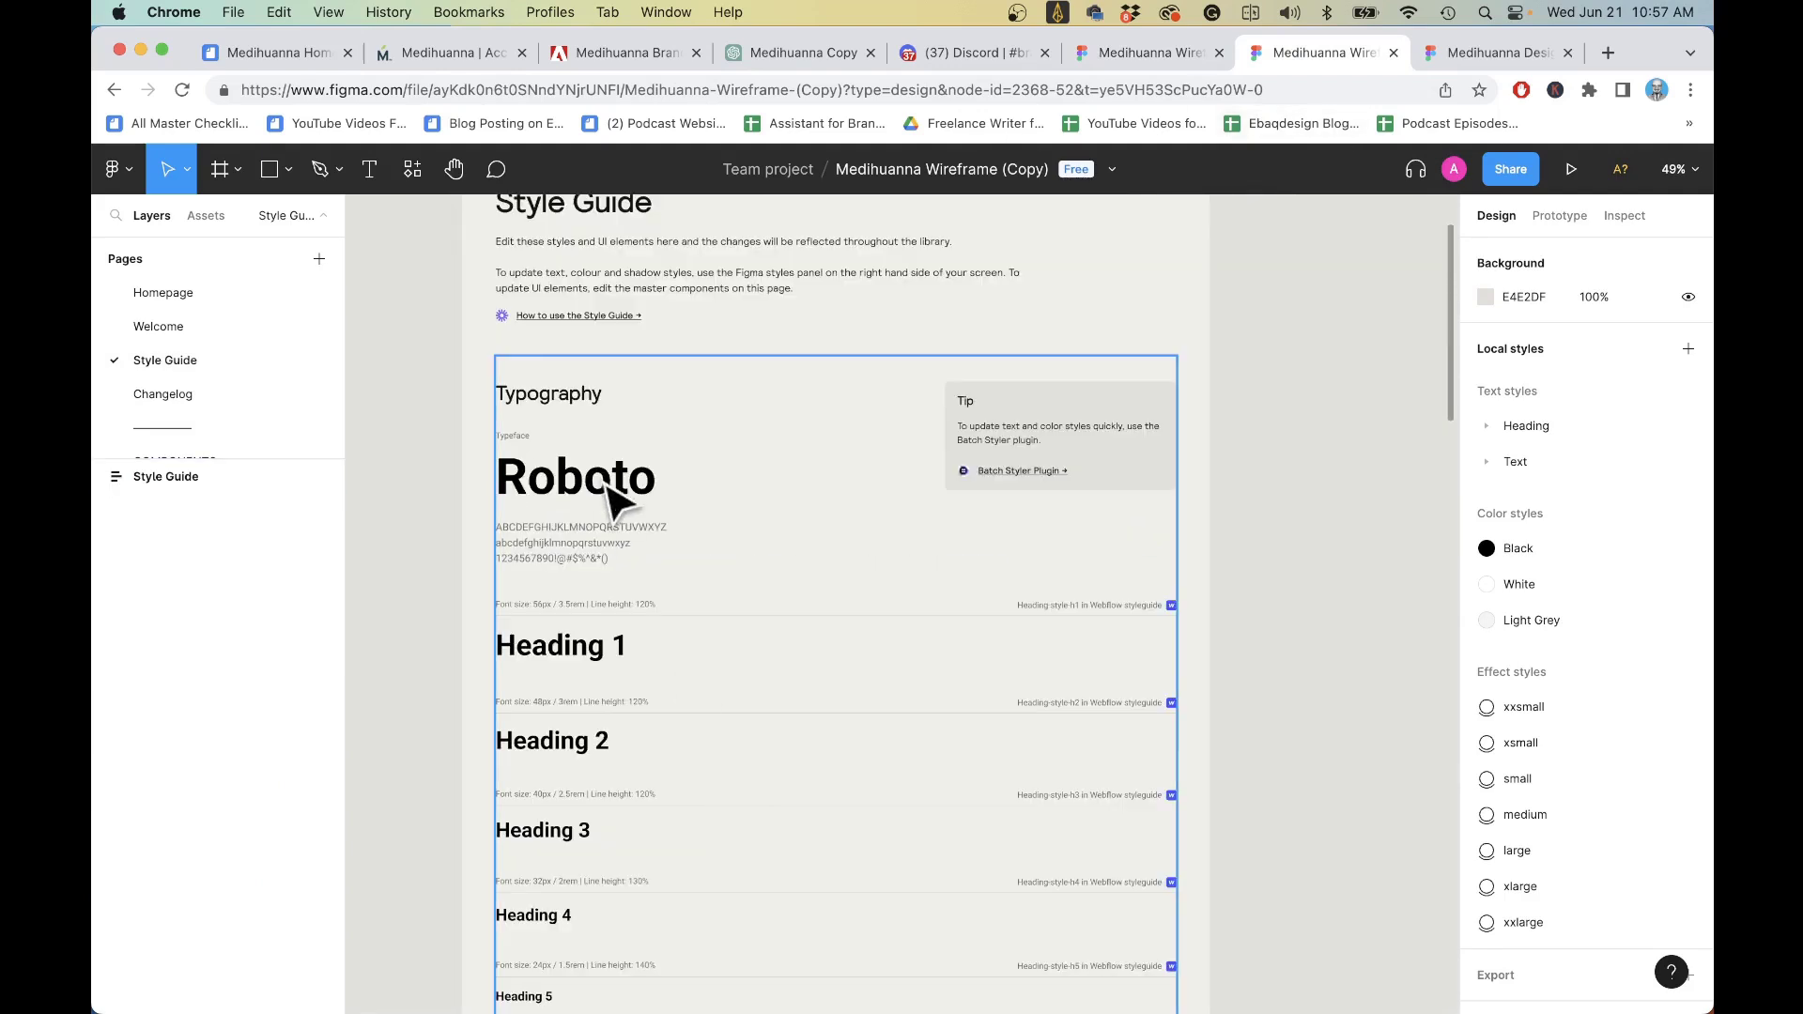
double_click(616, 492)
click(564, 645)
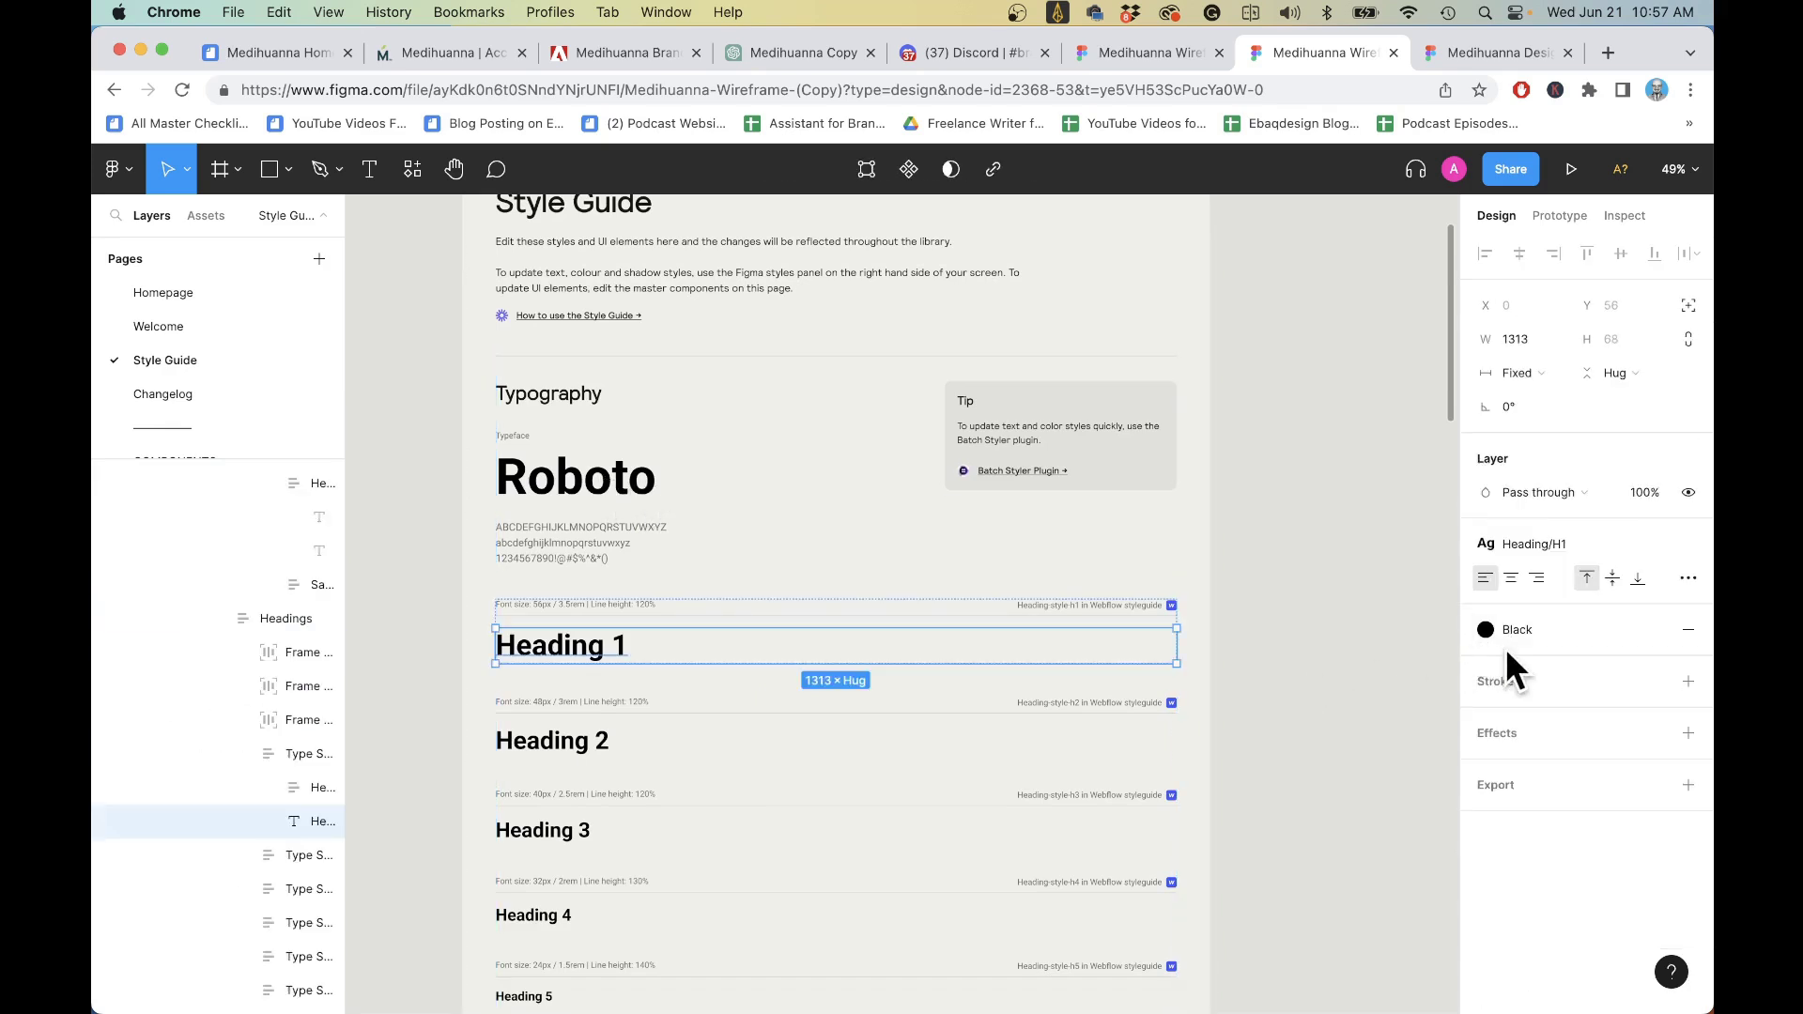
click(1533, 545)
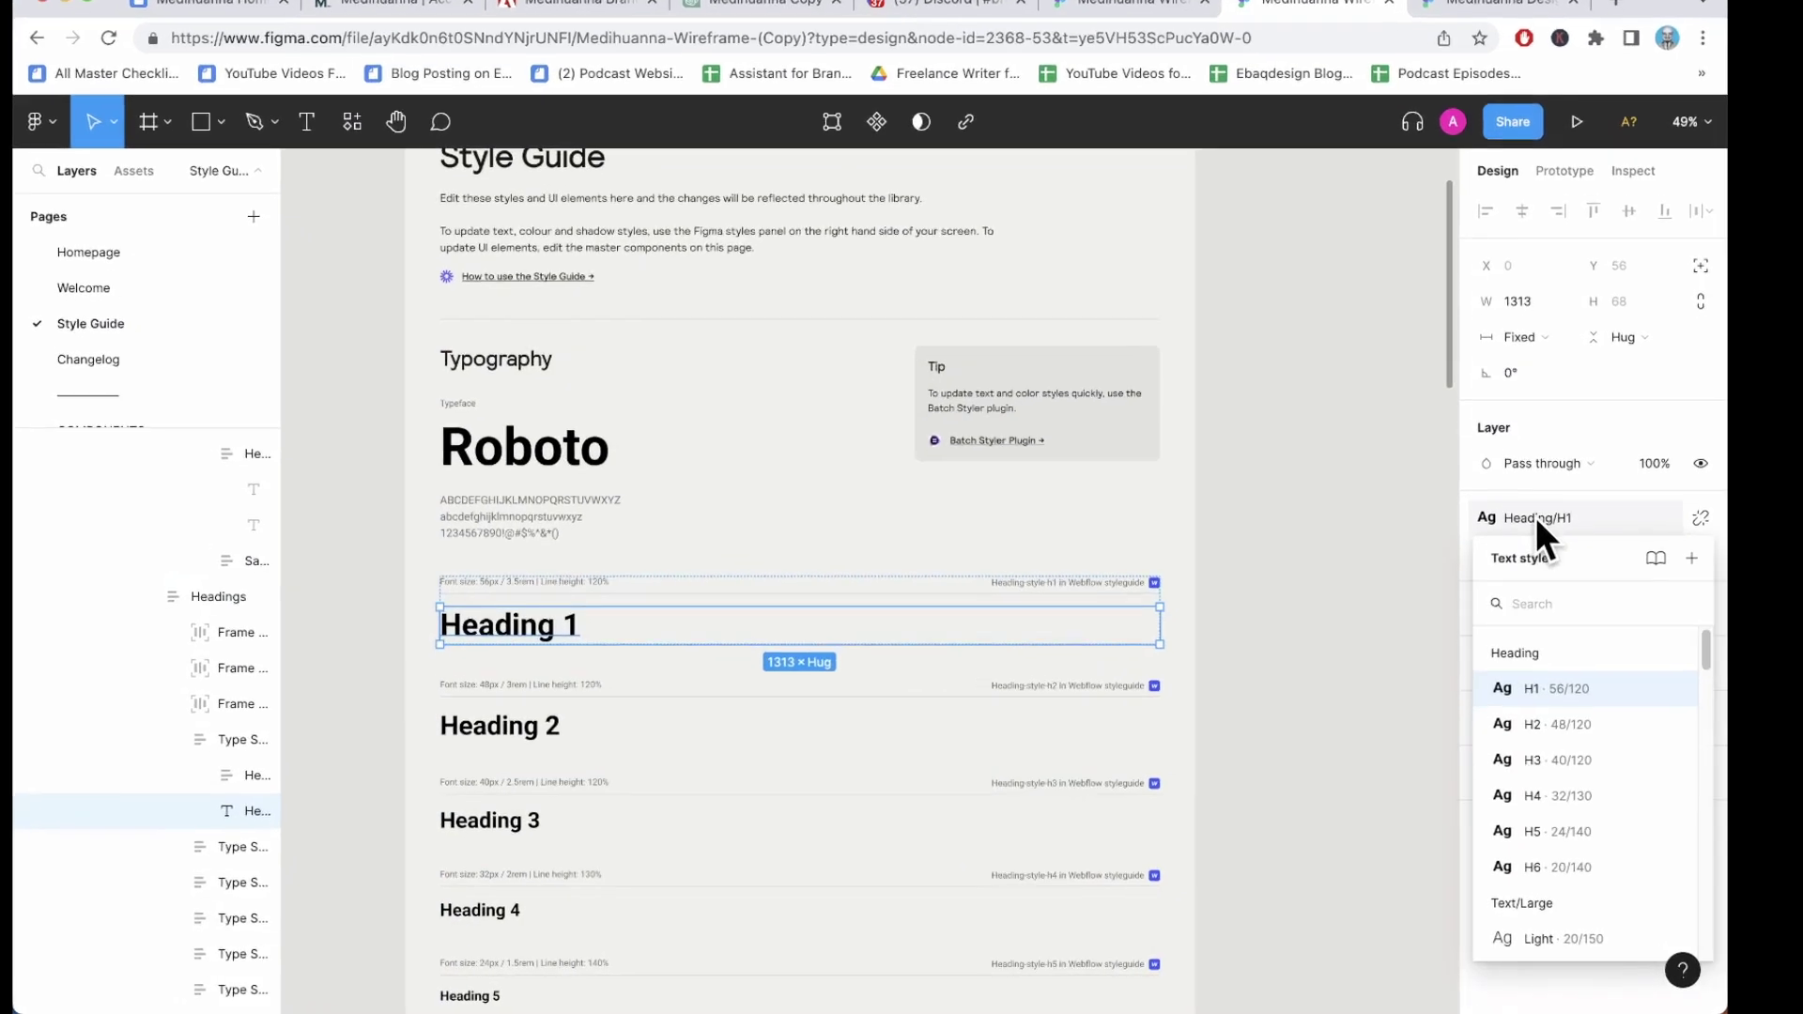
mouse_move(1606, 640)
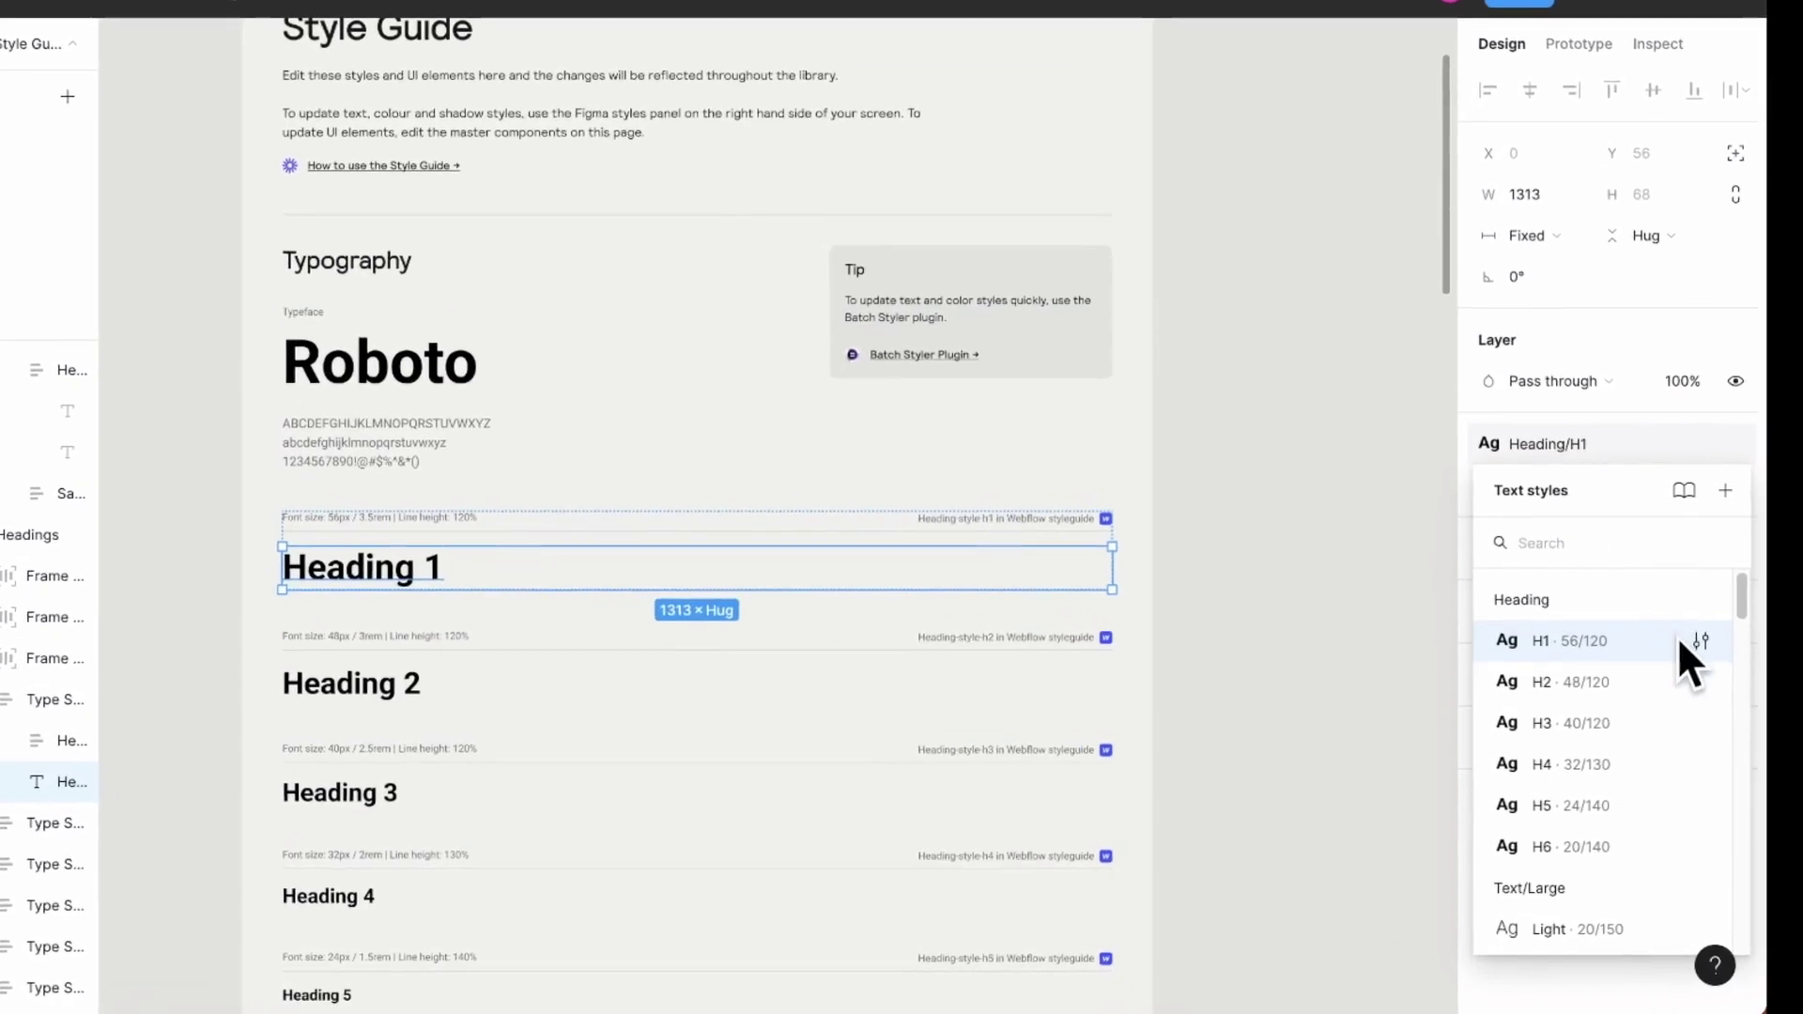
click(1701, 641)
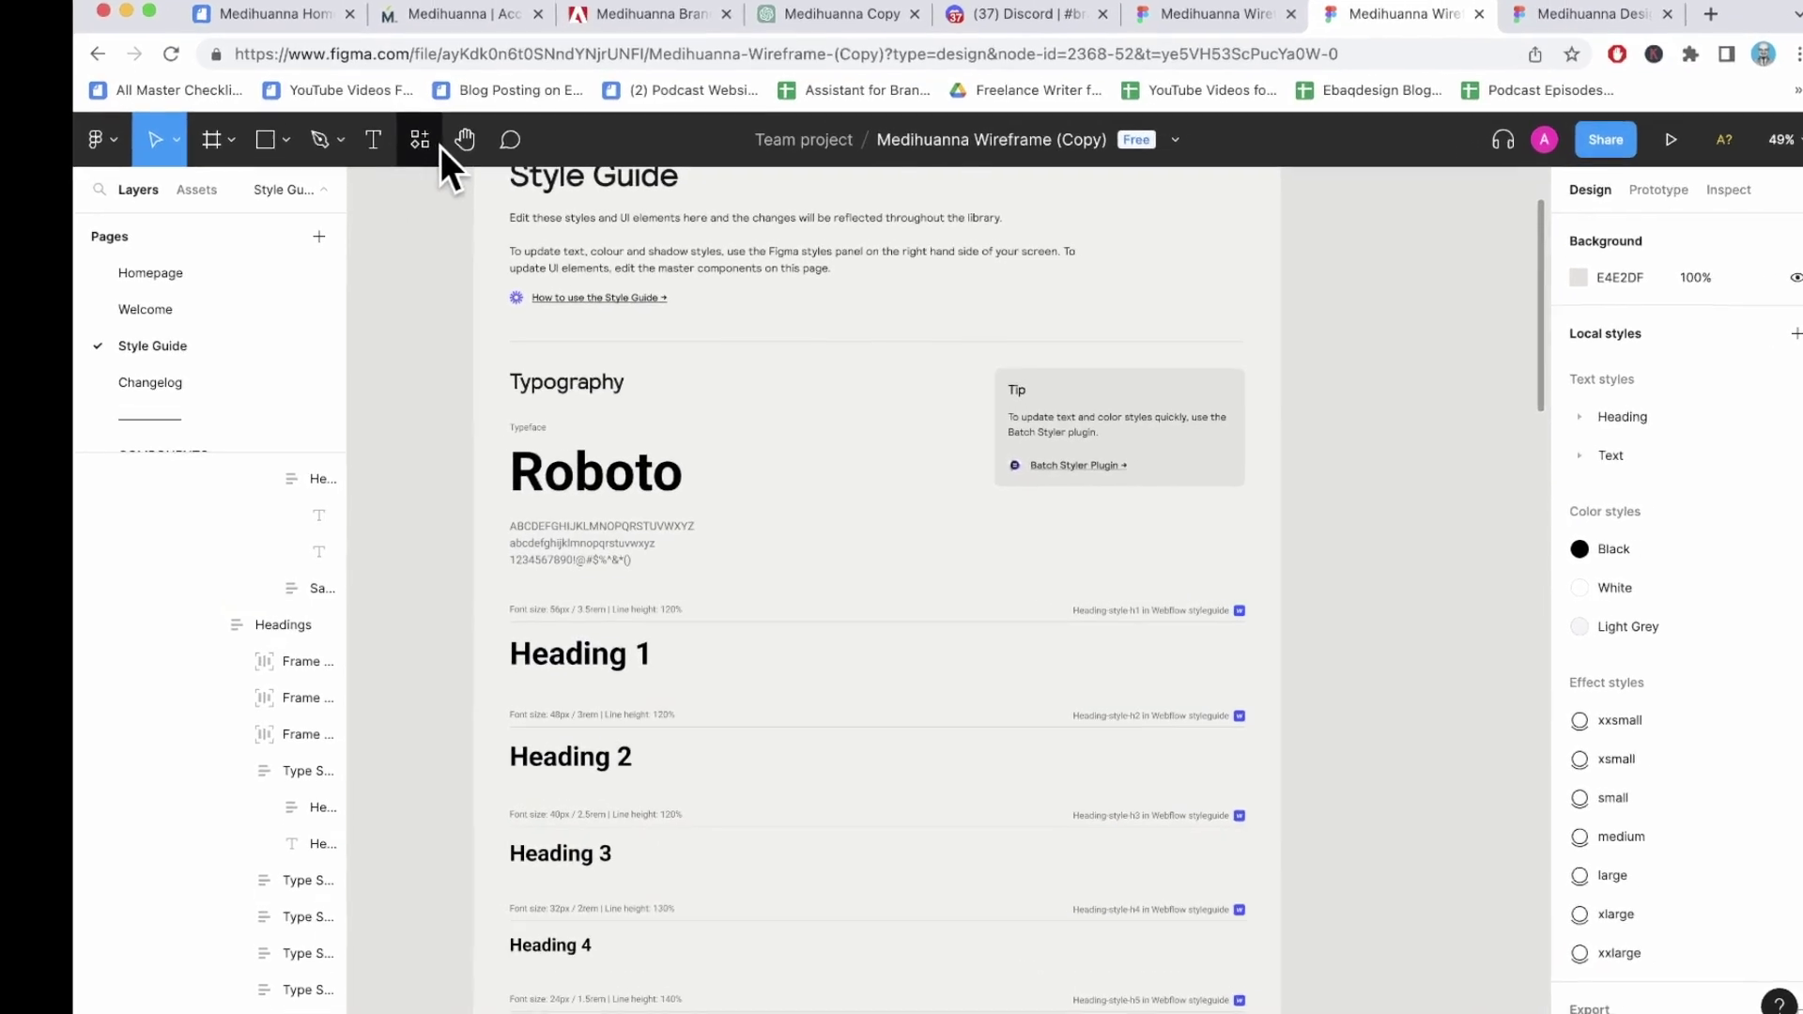
- Use the Batch Styler plugin to set Heading/H1–H6 font family to Lora
click(432, 137)
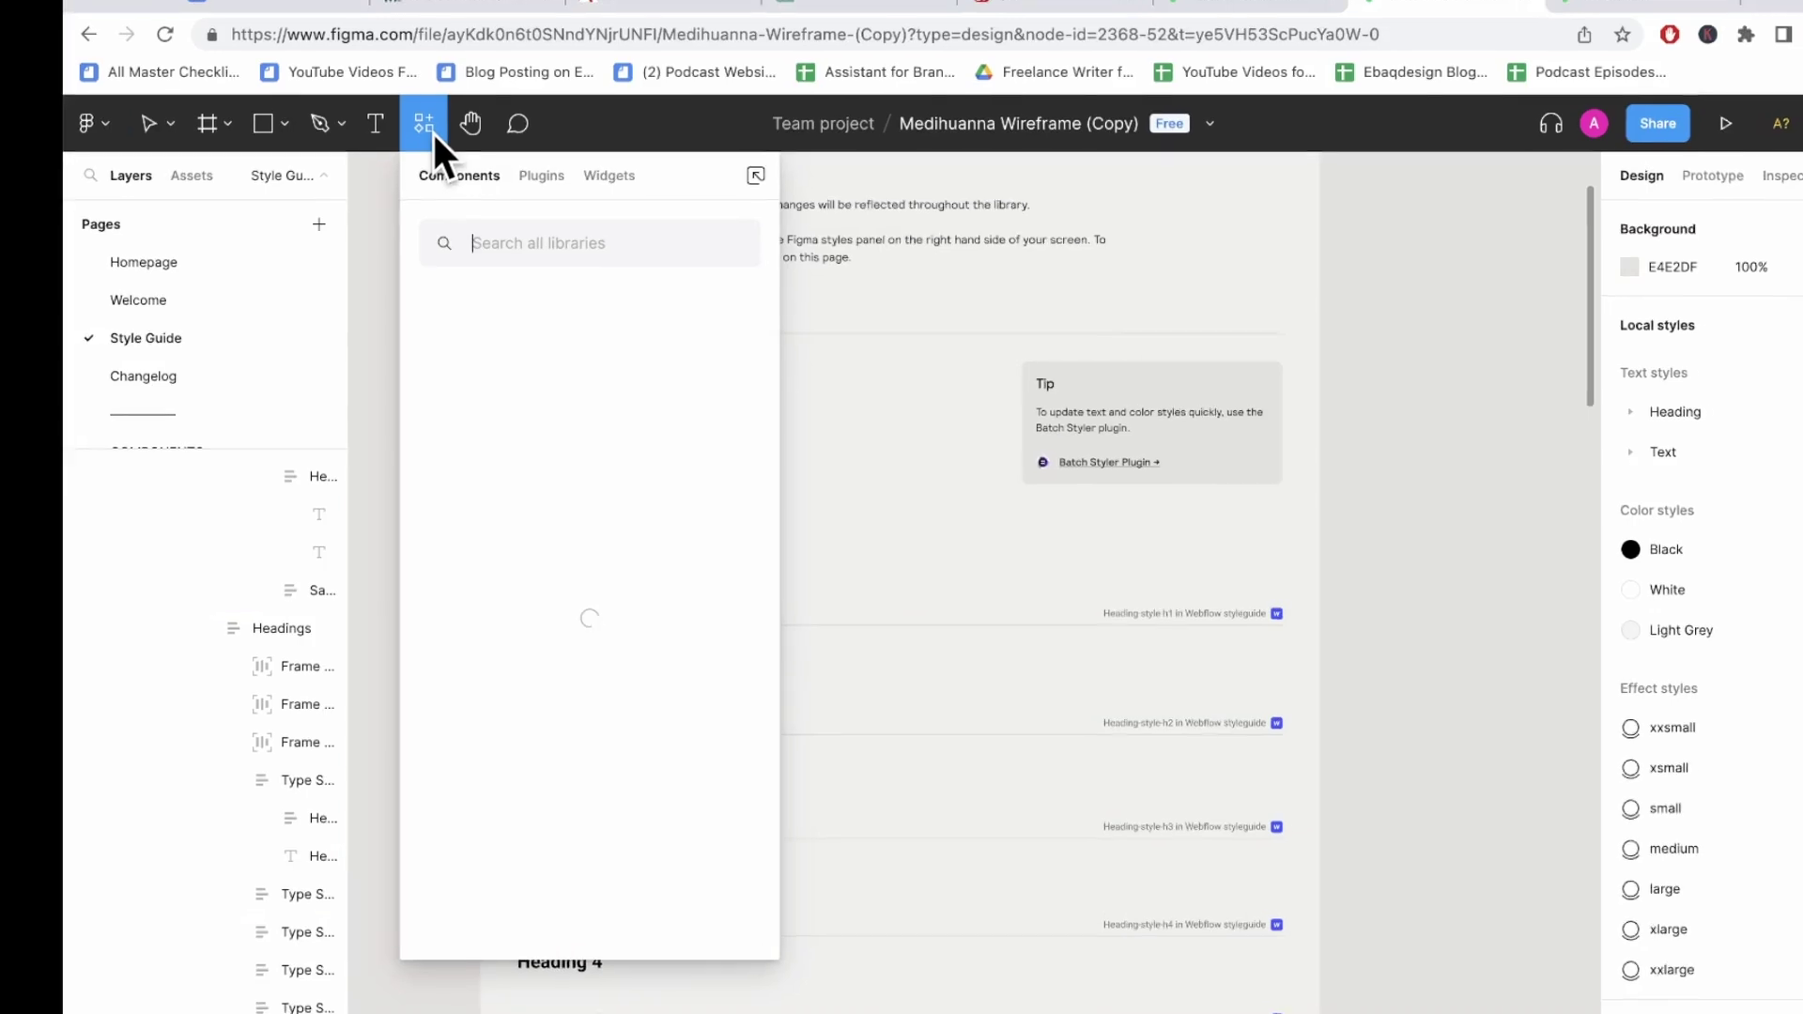
click(573, 122)
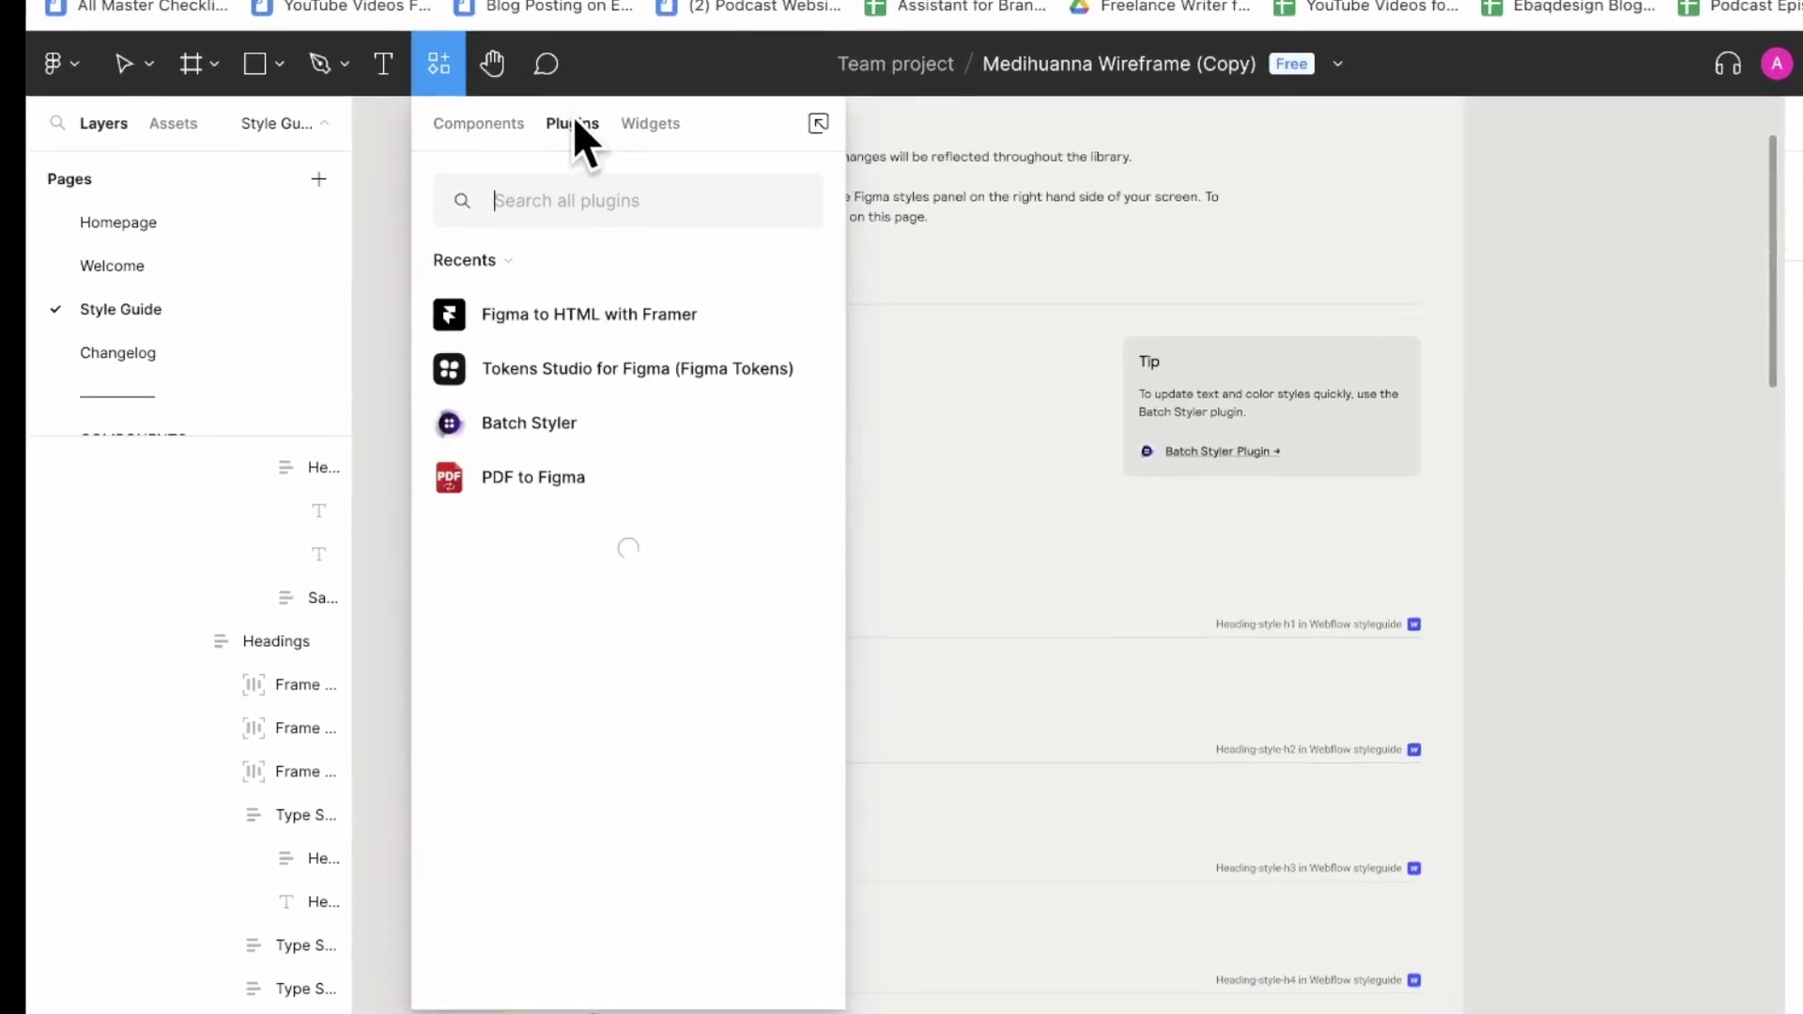
click(530, 424)
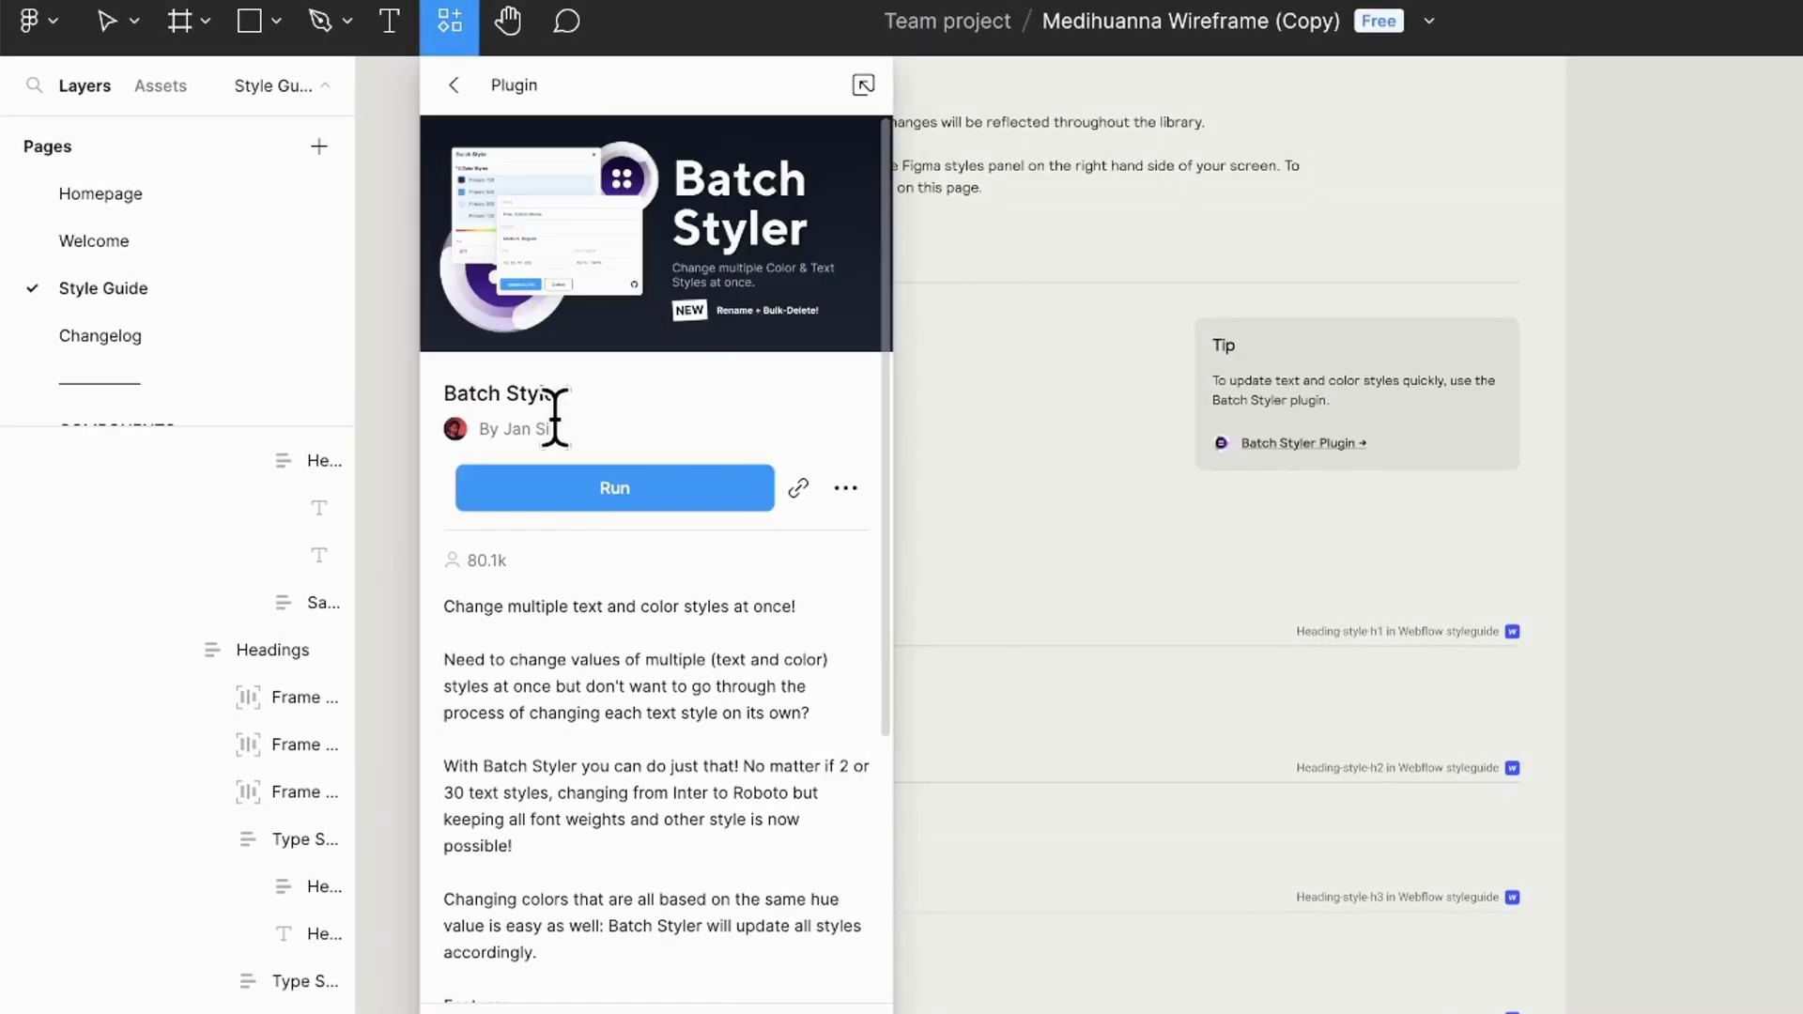
click(583, 490)
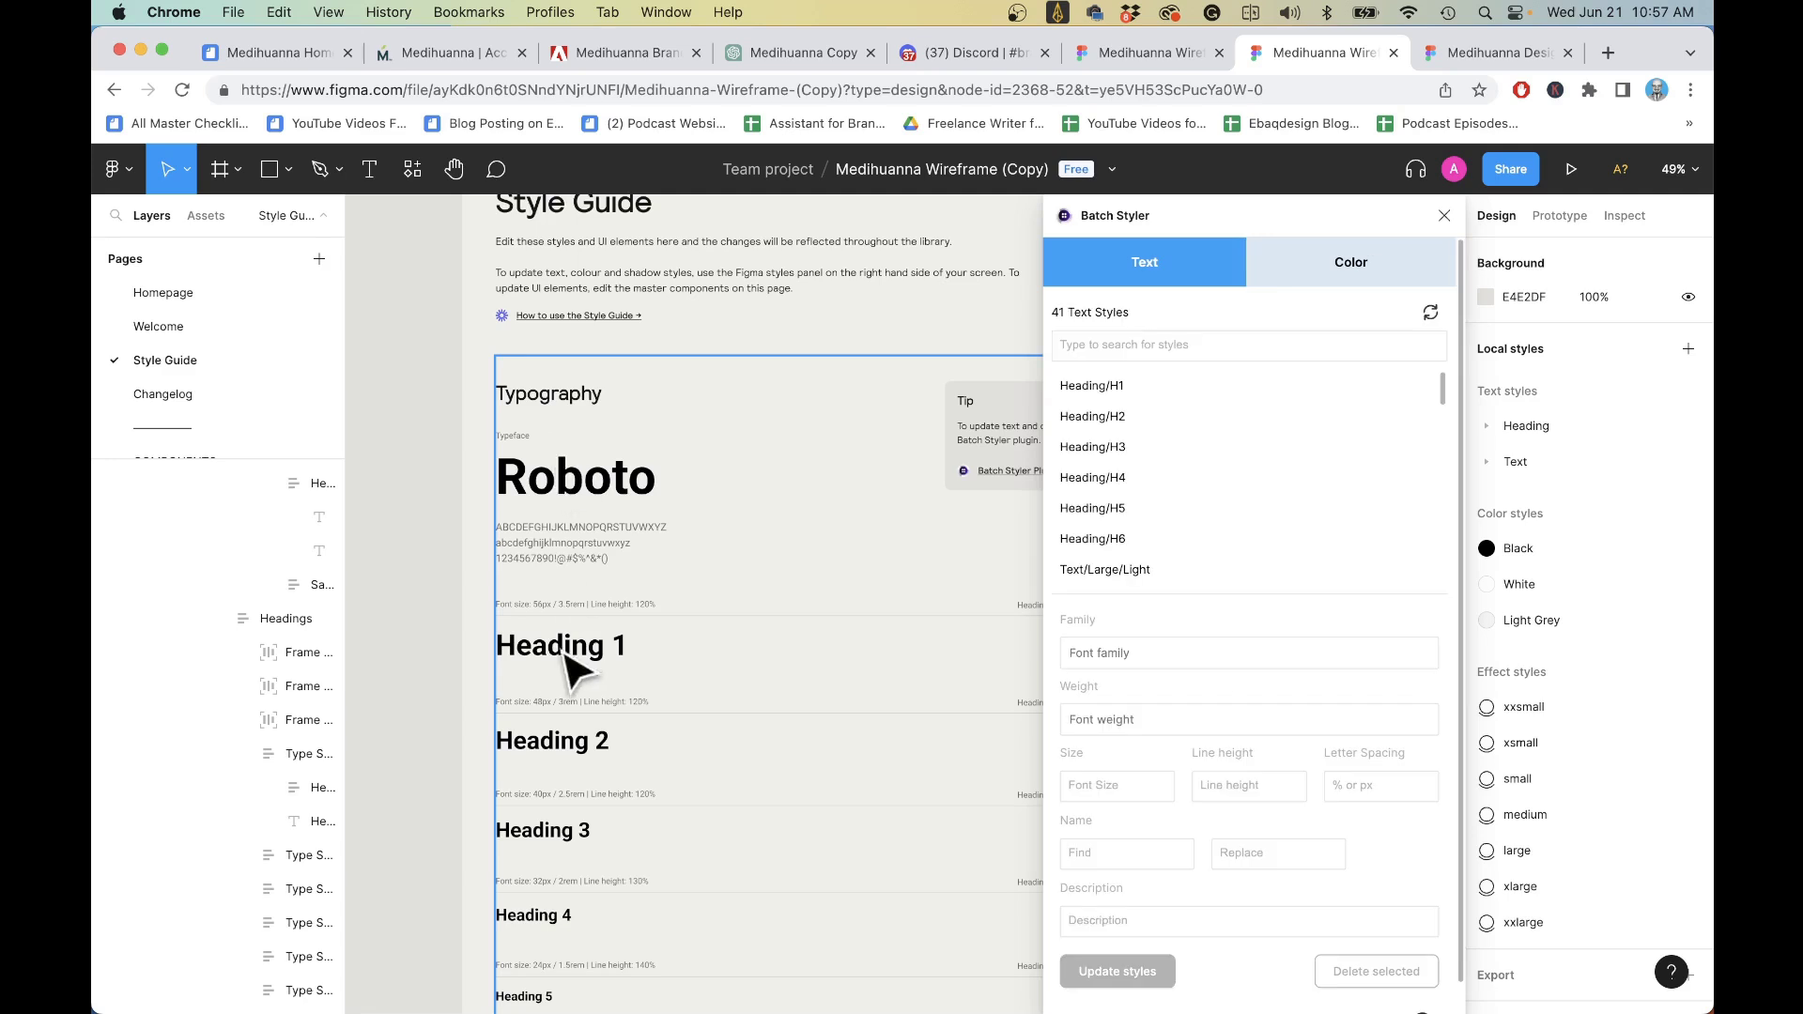
click(1138, 385)
shift+click(1144, 537)
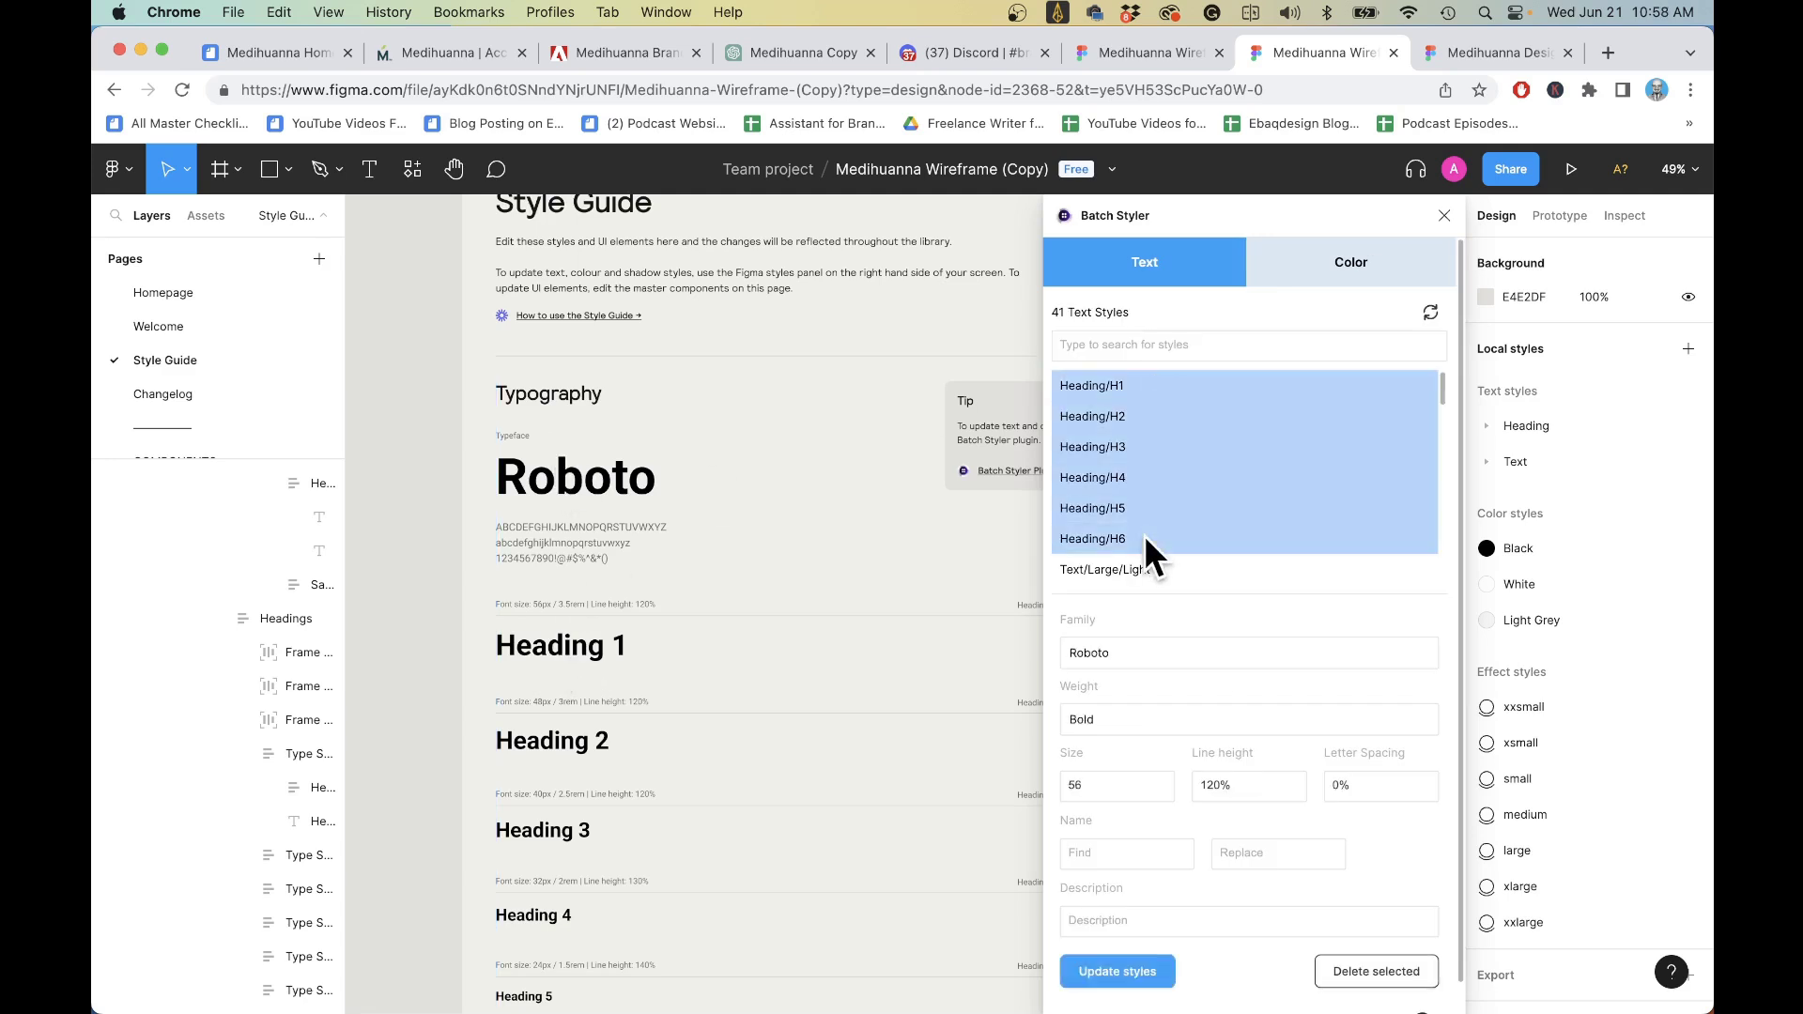
click(1151, 655)
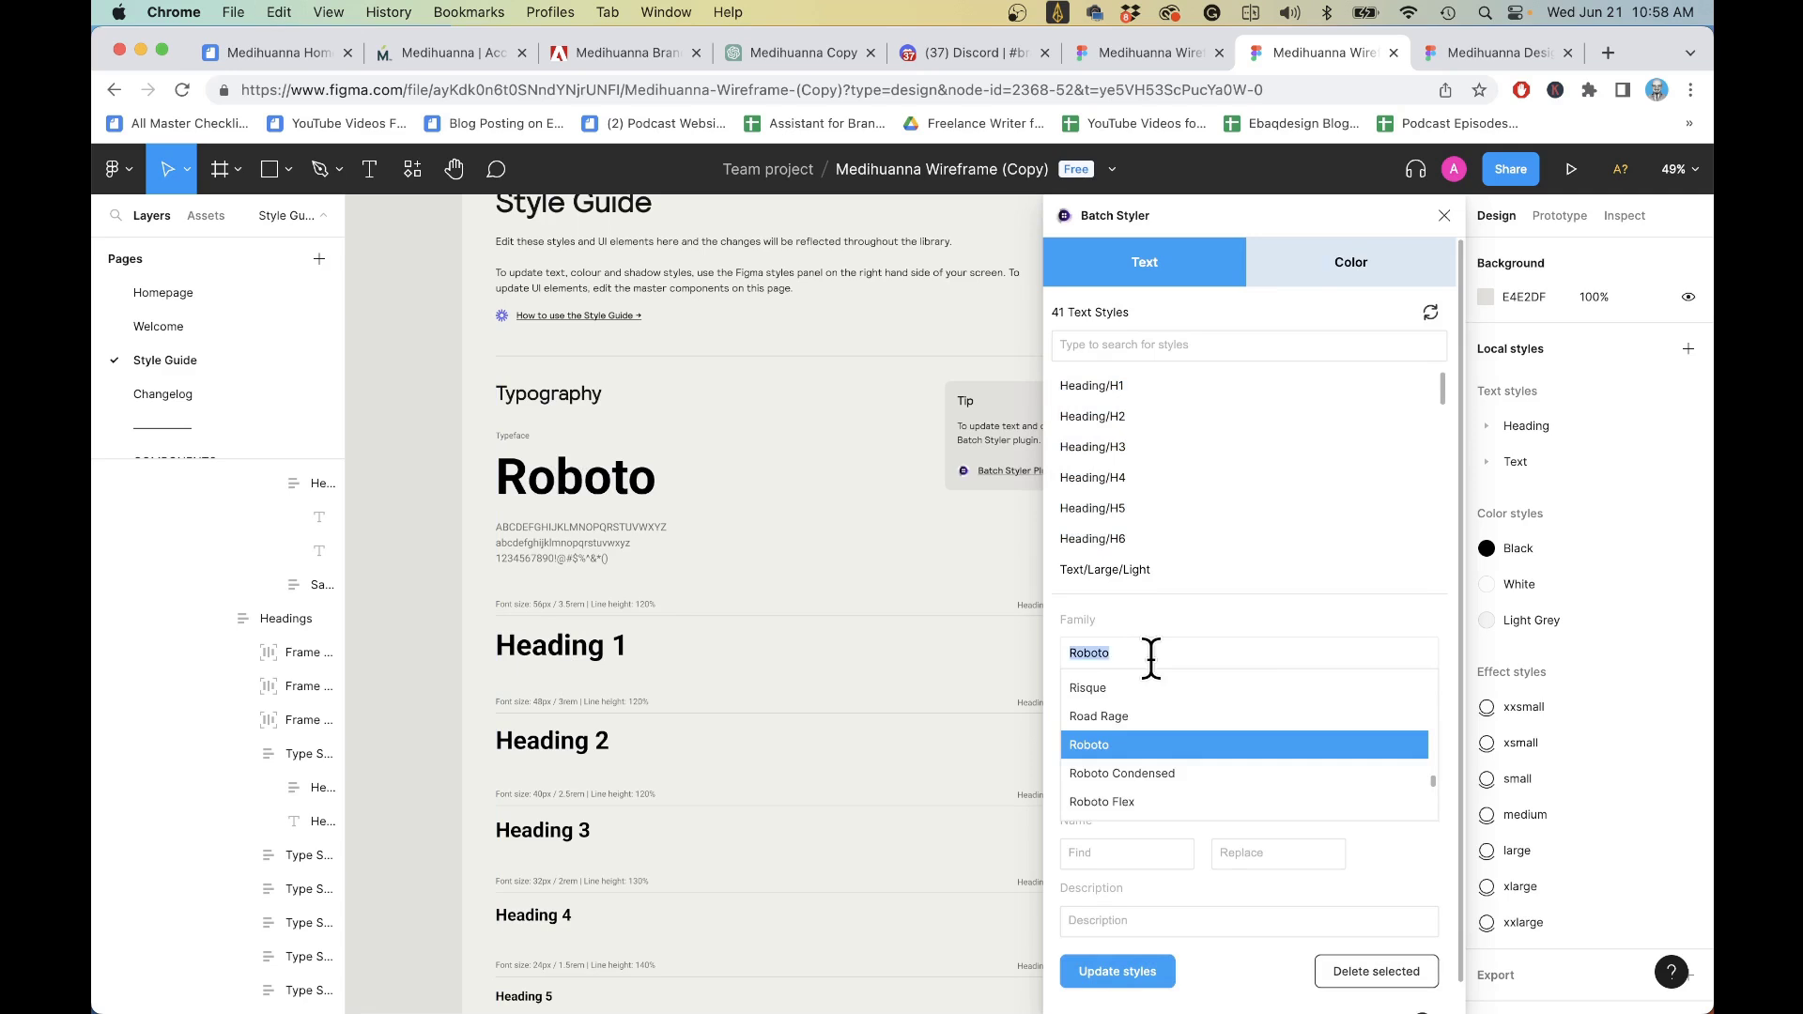
text(Lora)
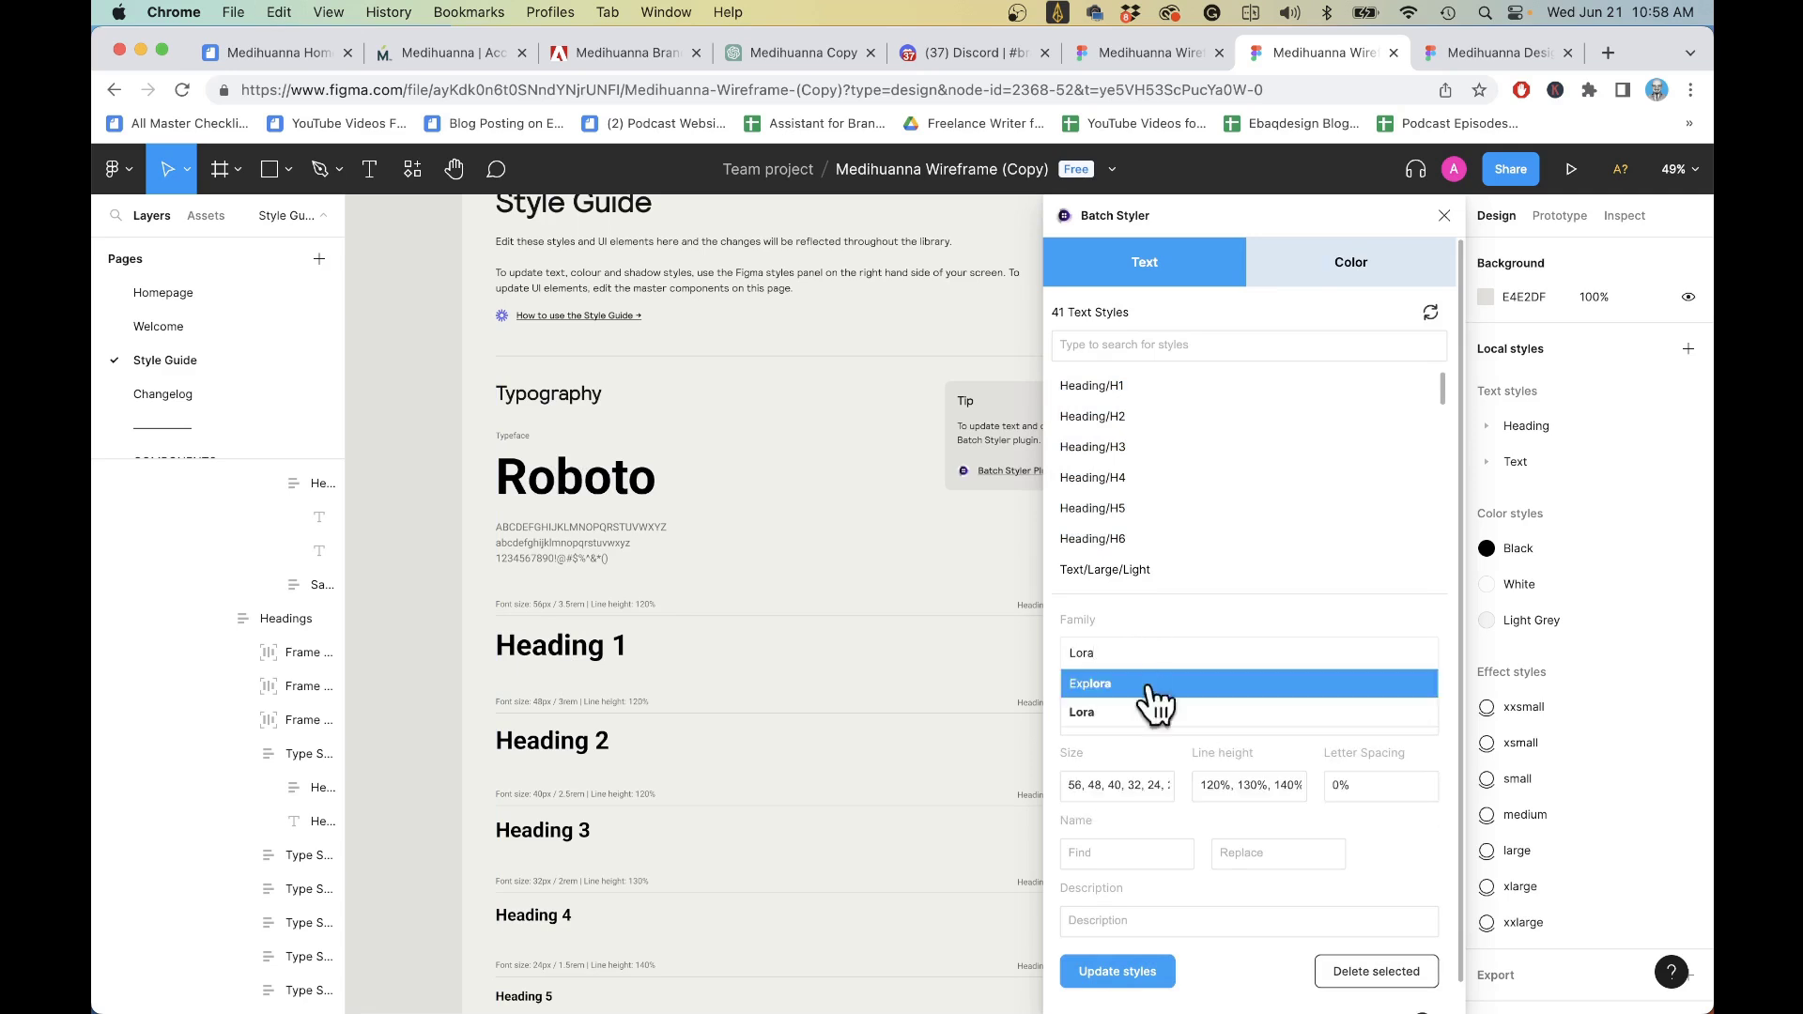
click(1148, 713)
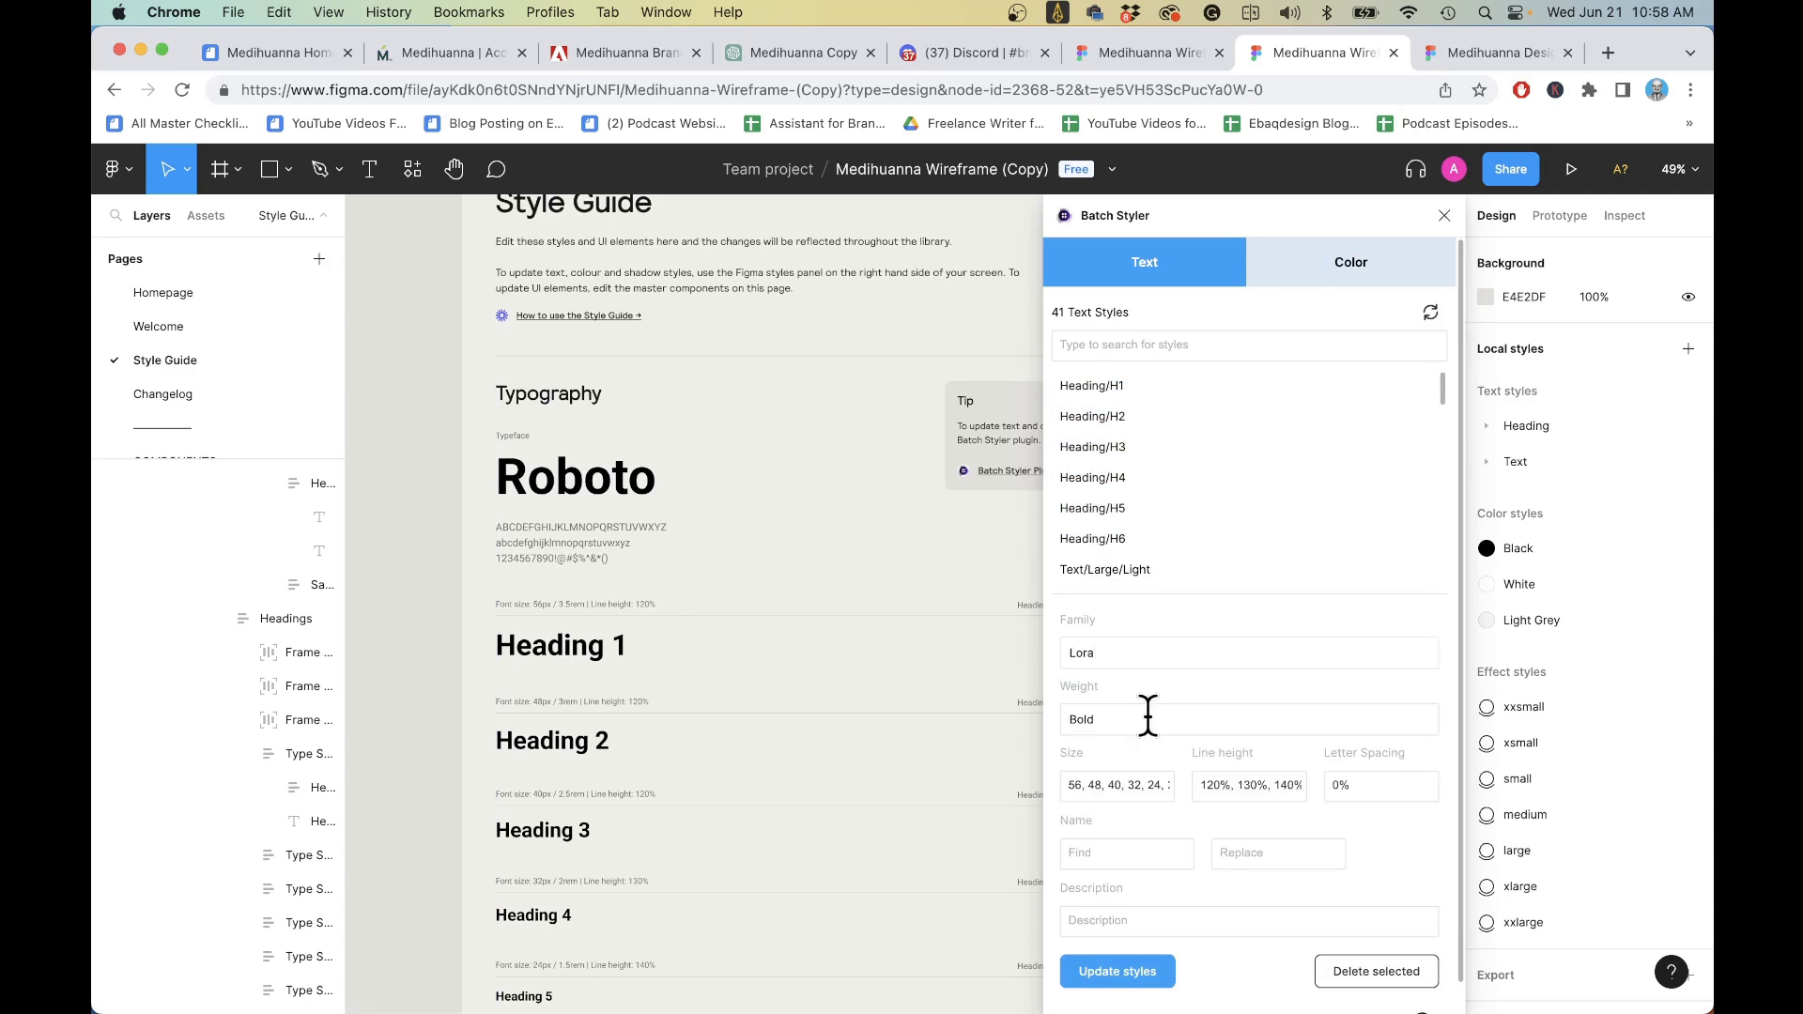
click(1154, 981)
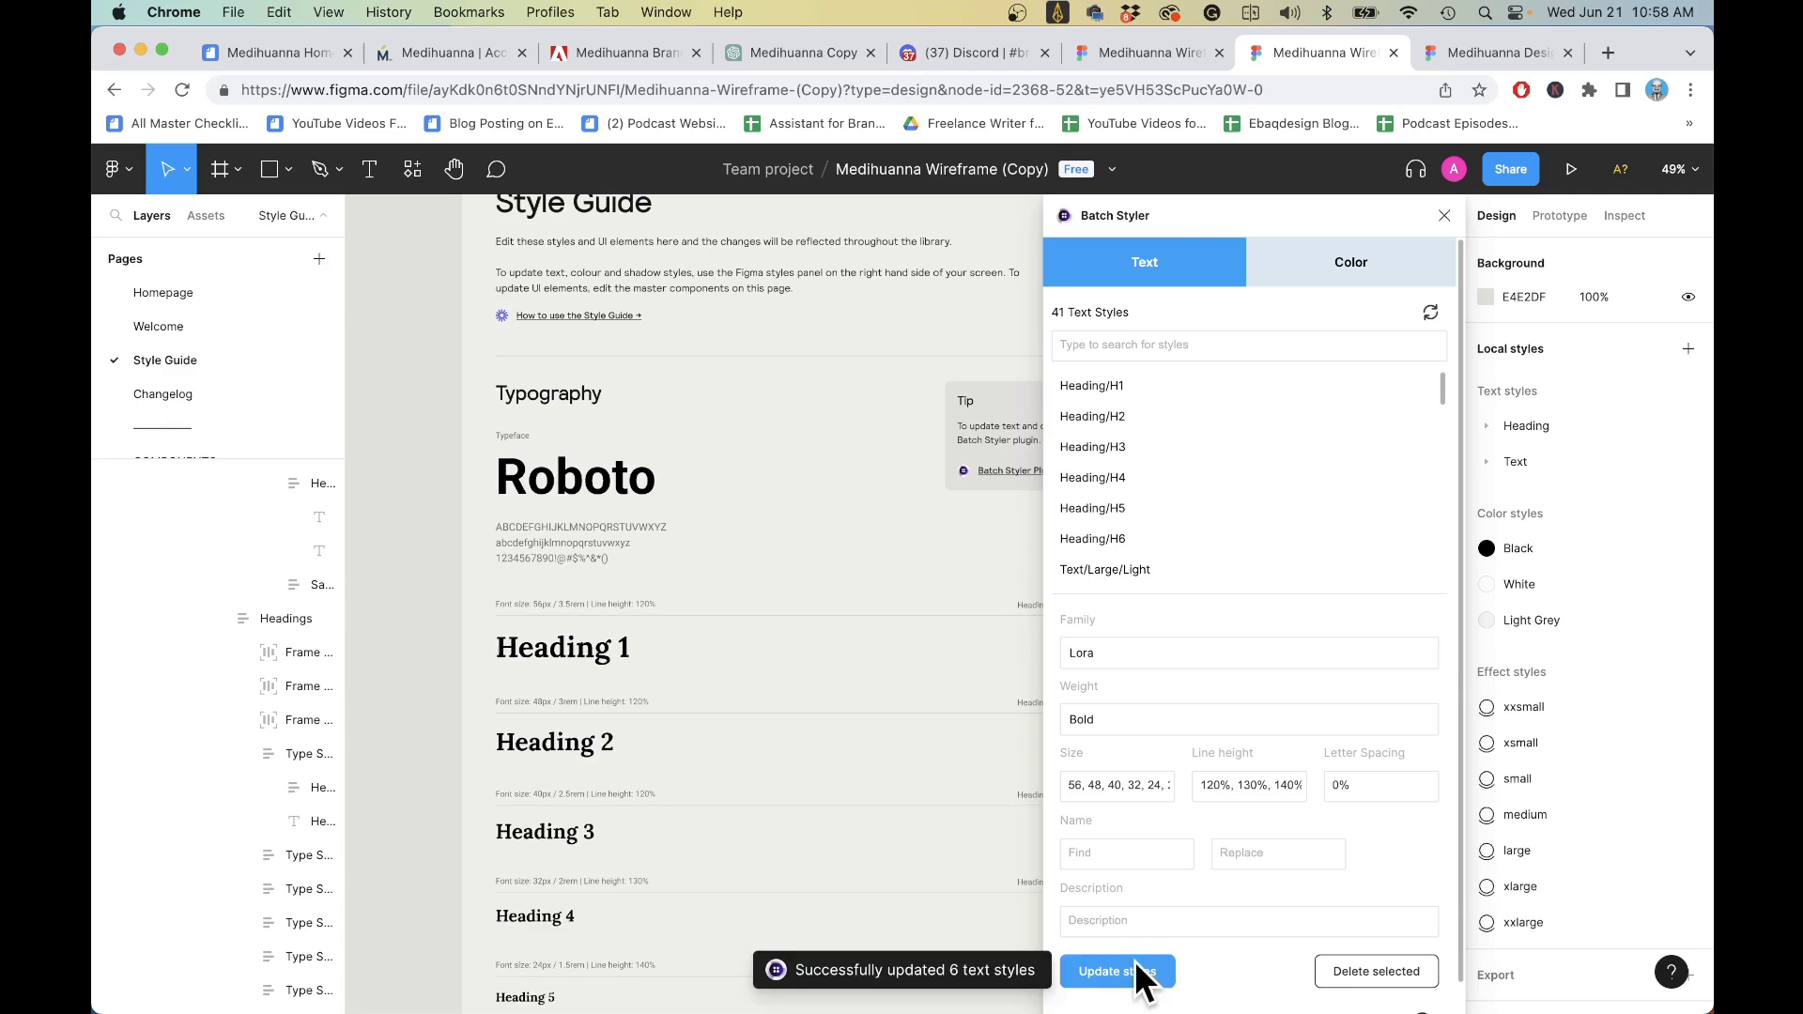
- Check the updated Typography section, then switch to the Medihuanna Design file
click(555, 489)
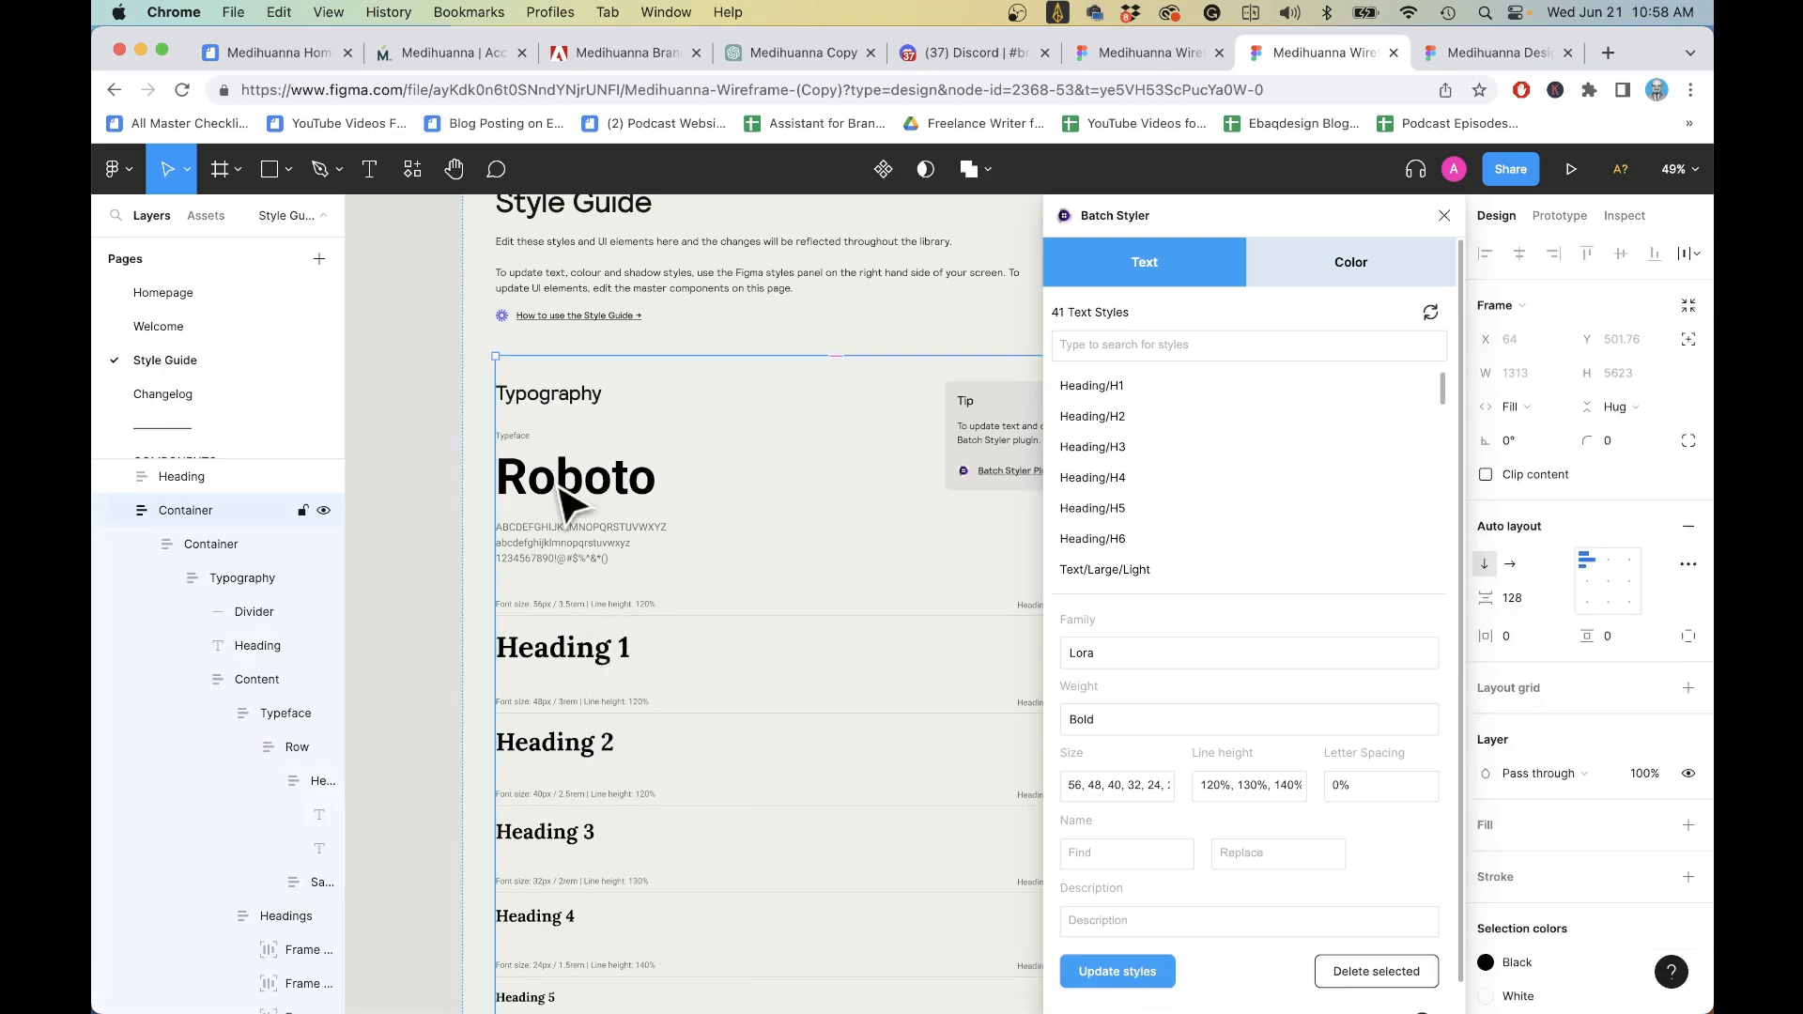
click(561, 489)
click(454, 487)
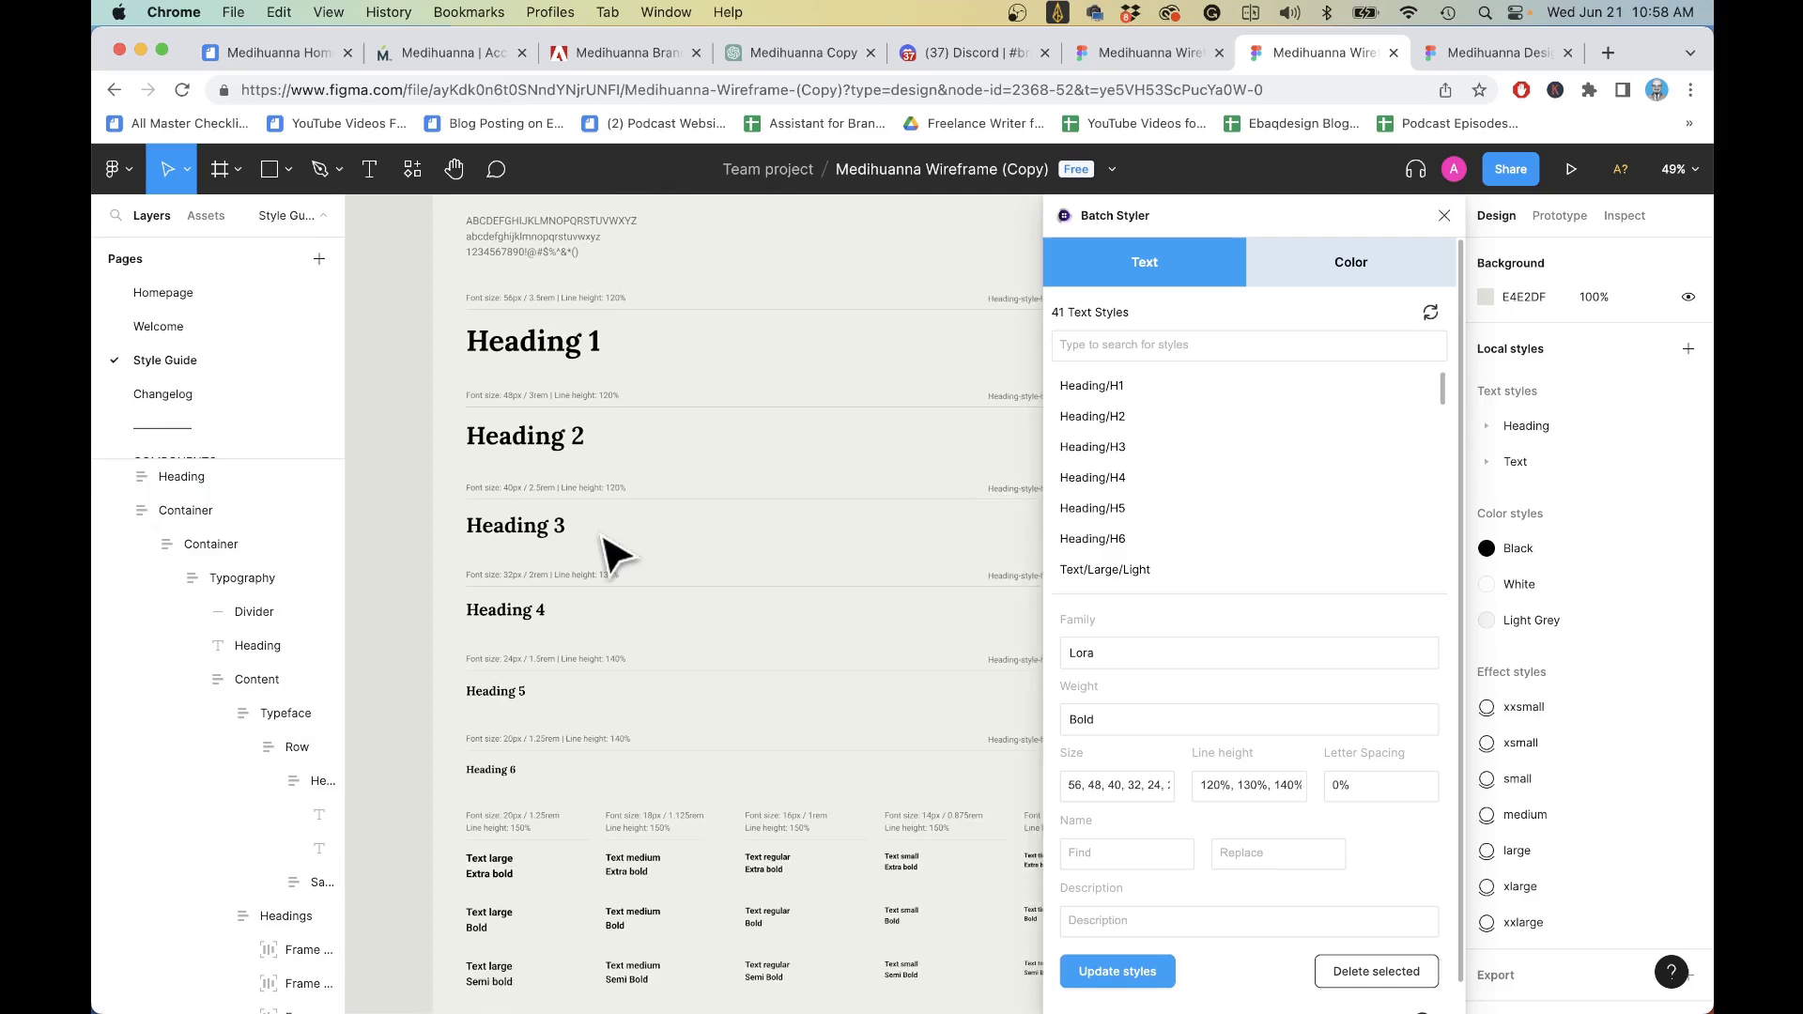
scroll(604, 432, up, 1)
scroll(611, 403, down, 5)
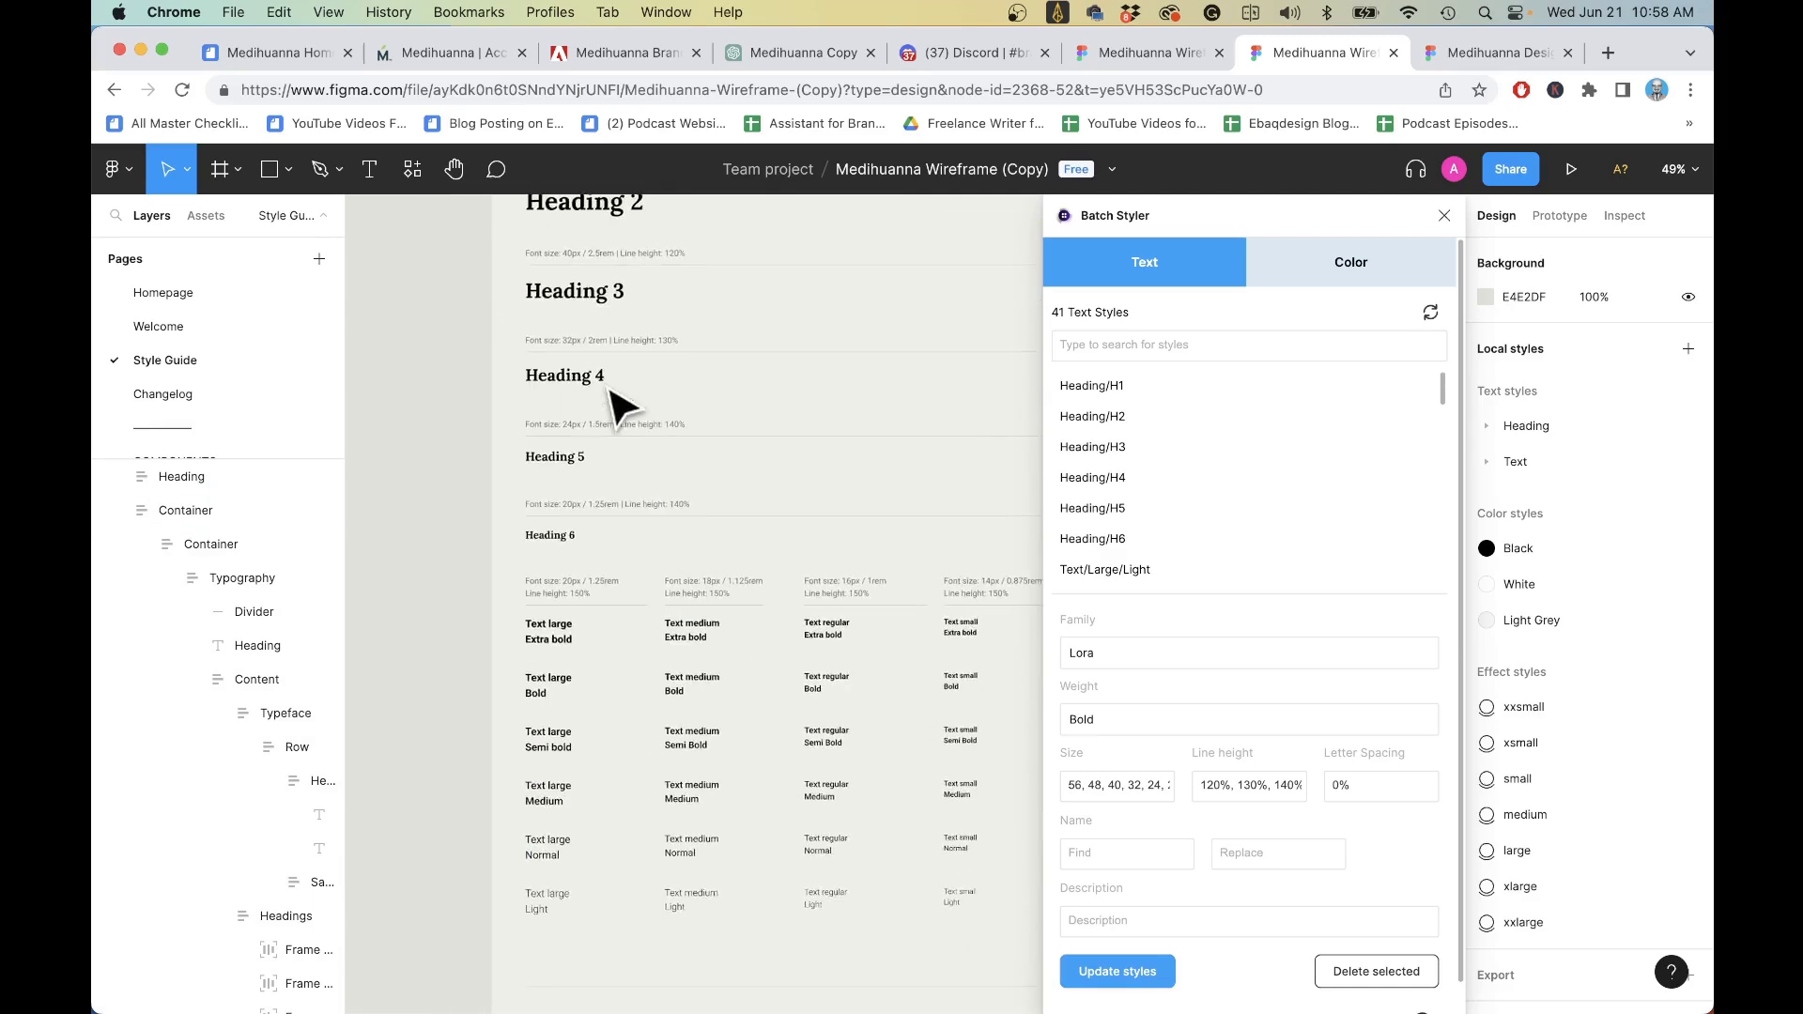
scroll(620, 403, down, 3)
scroll(563, 554, down, 1)
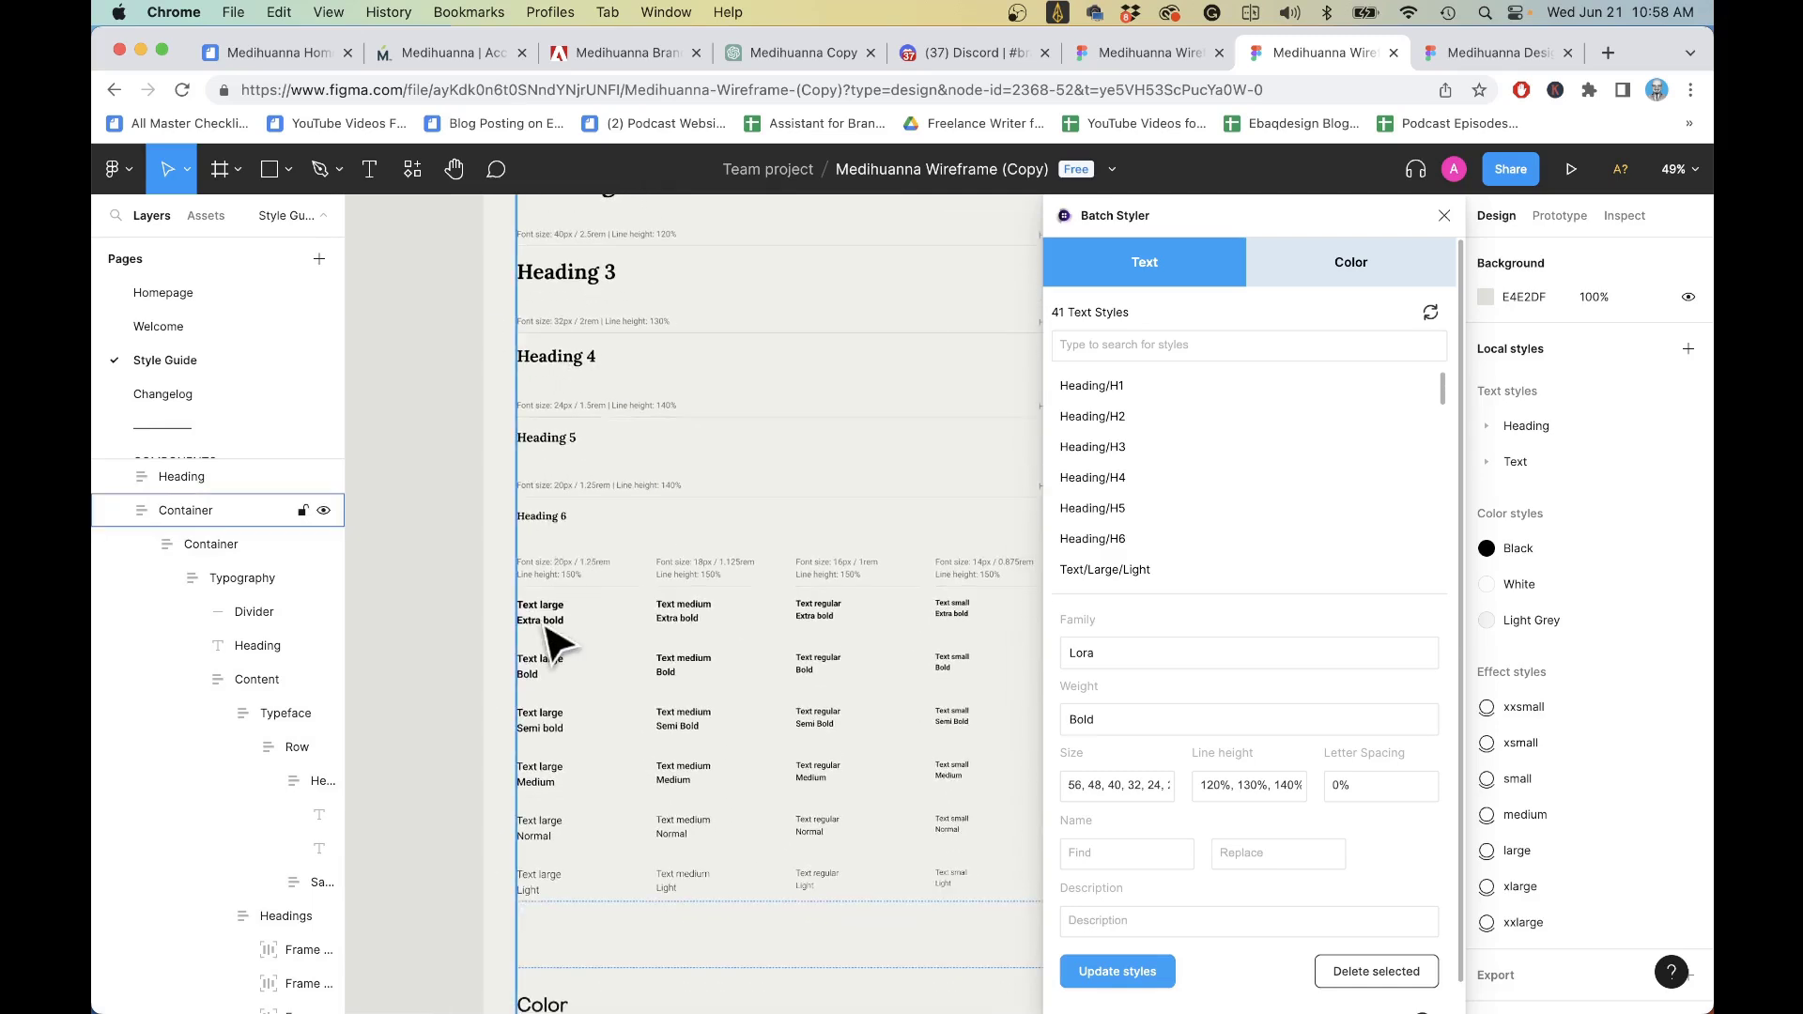
scroll(552, 638, down, 10)
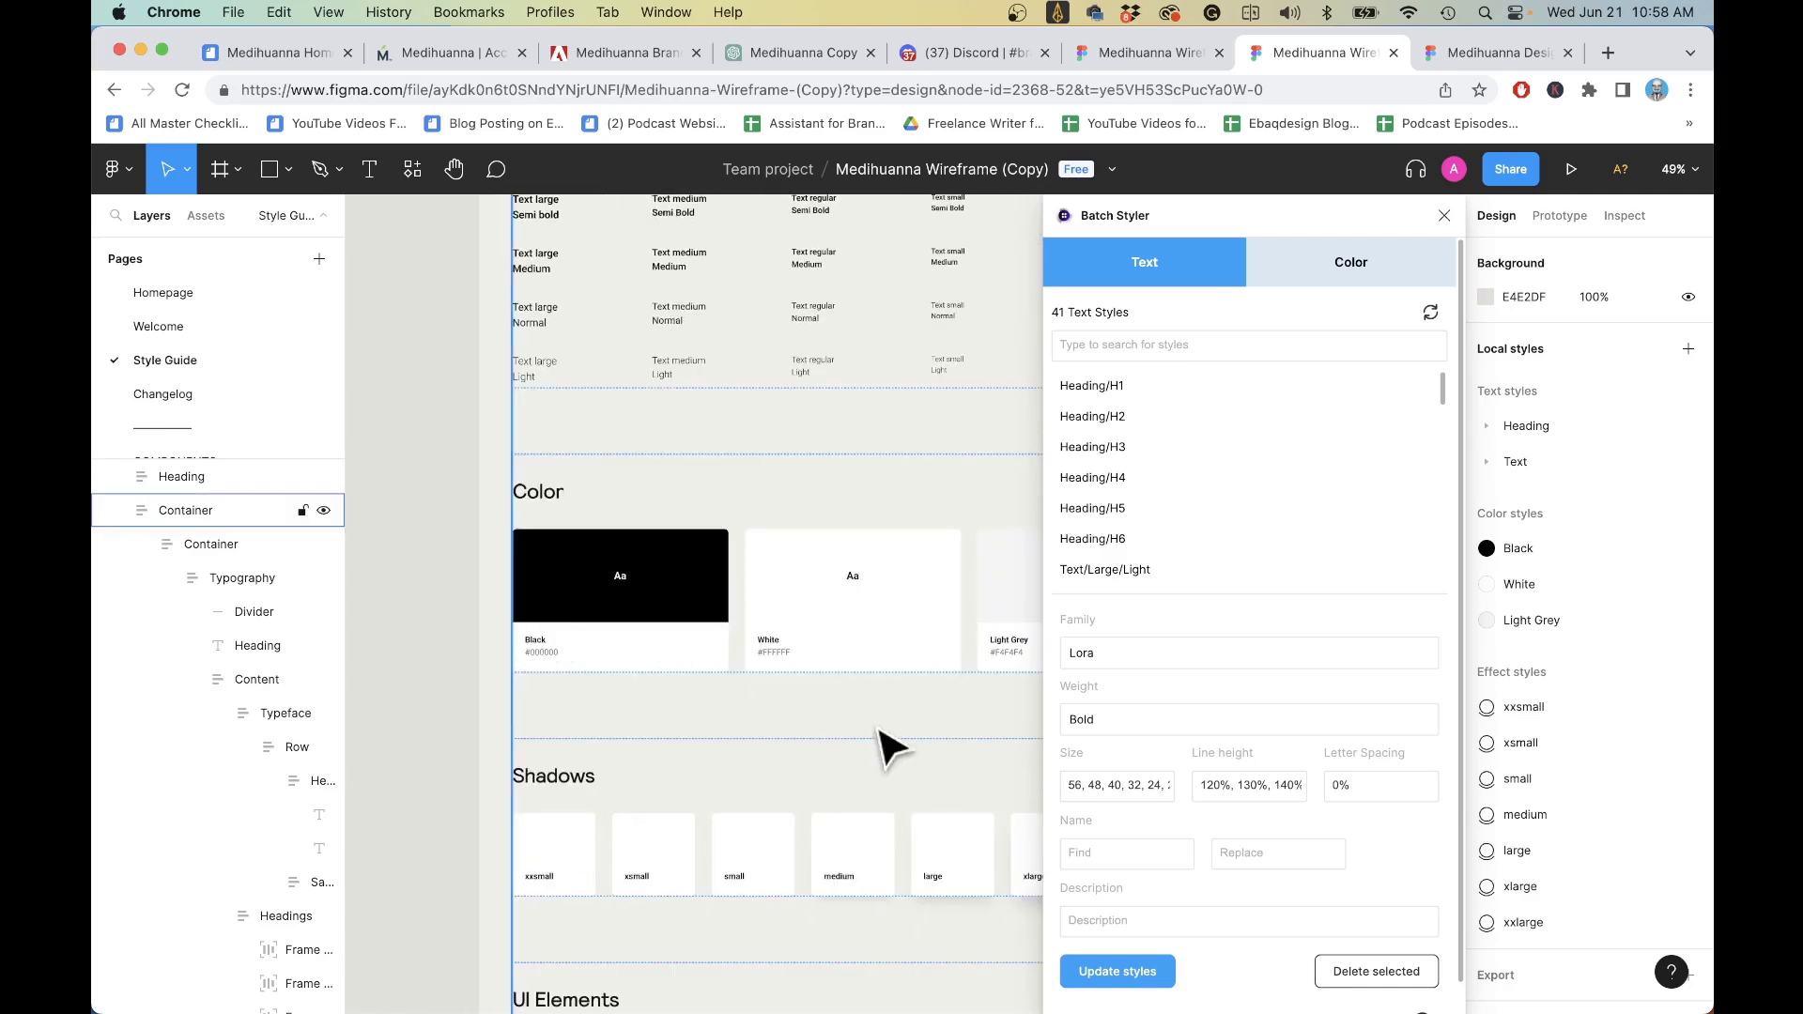
scroll(890, 748, down, 5)
click(1452, 53)
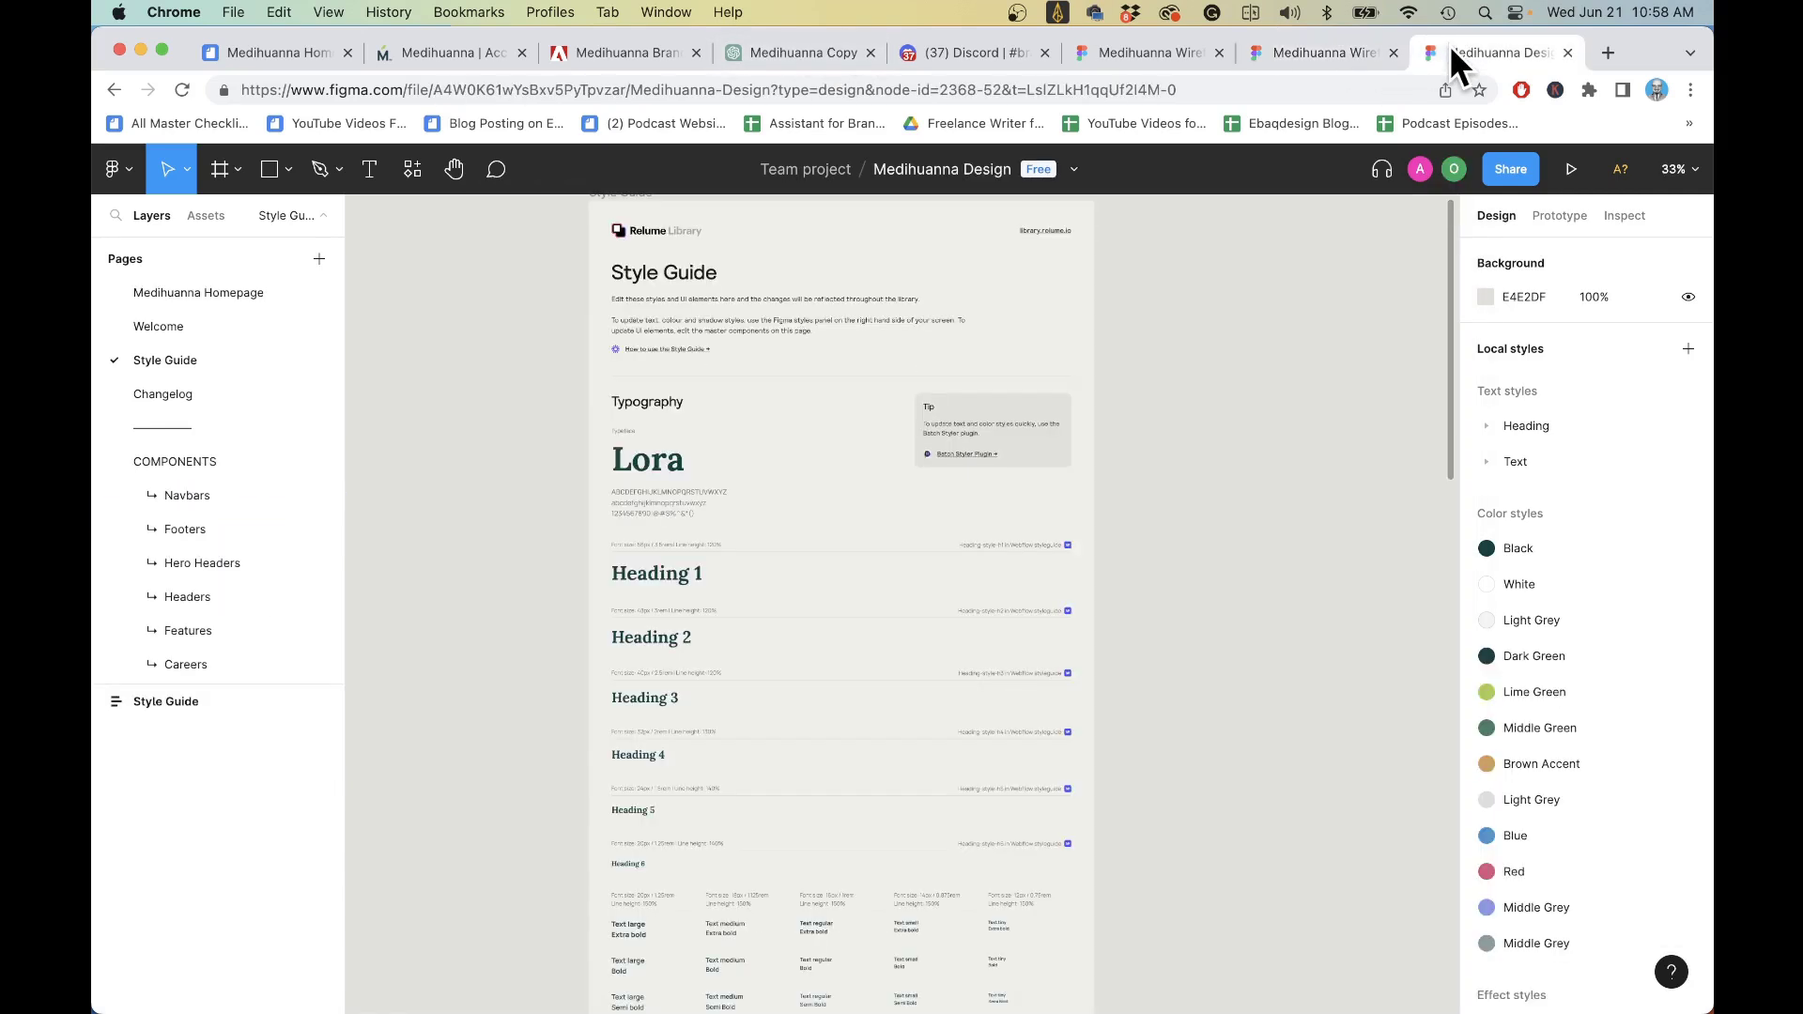
- Look over the Lora headings and green colour swatches, then go to the Navbars page
scroll(657, 474, down, 2)
scroll(663, 479, down, 5)
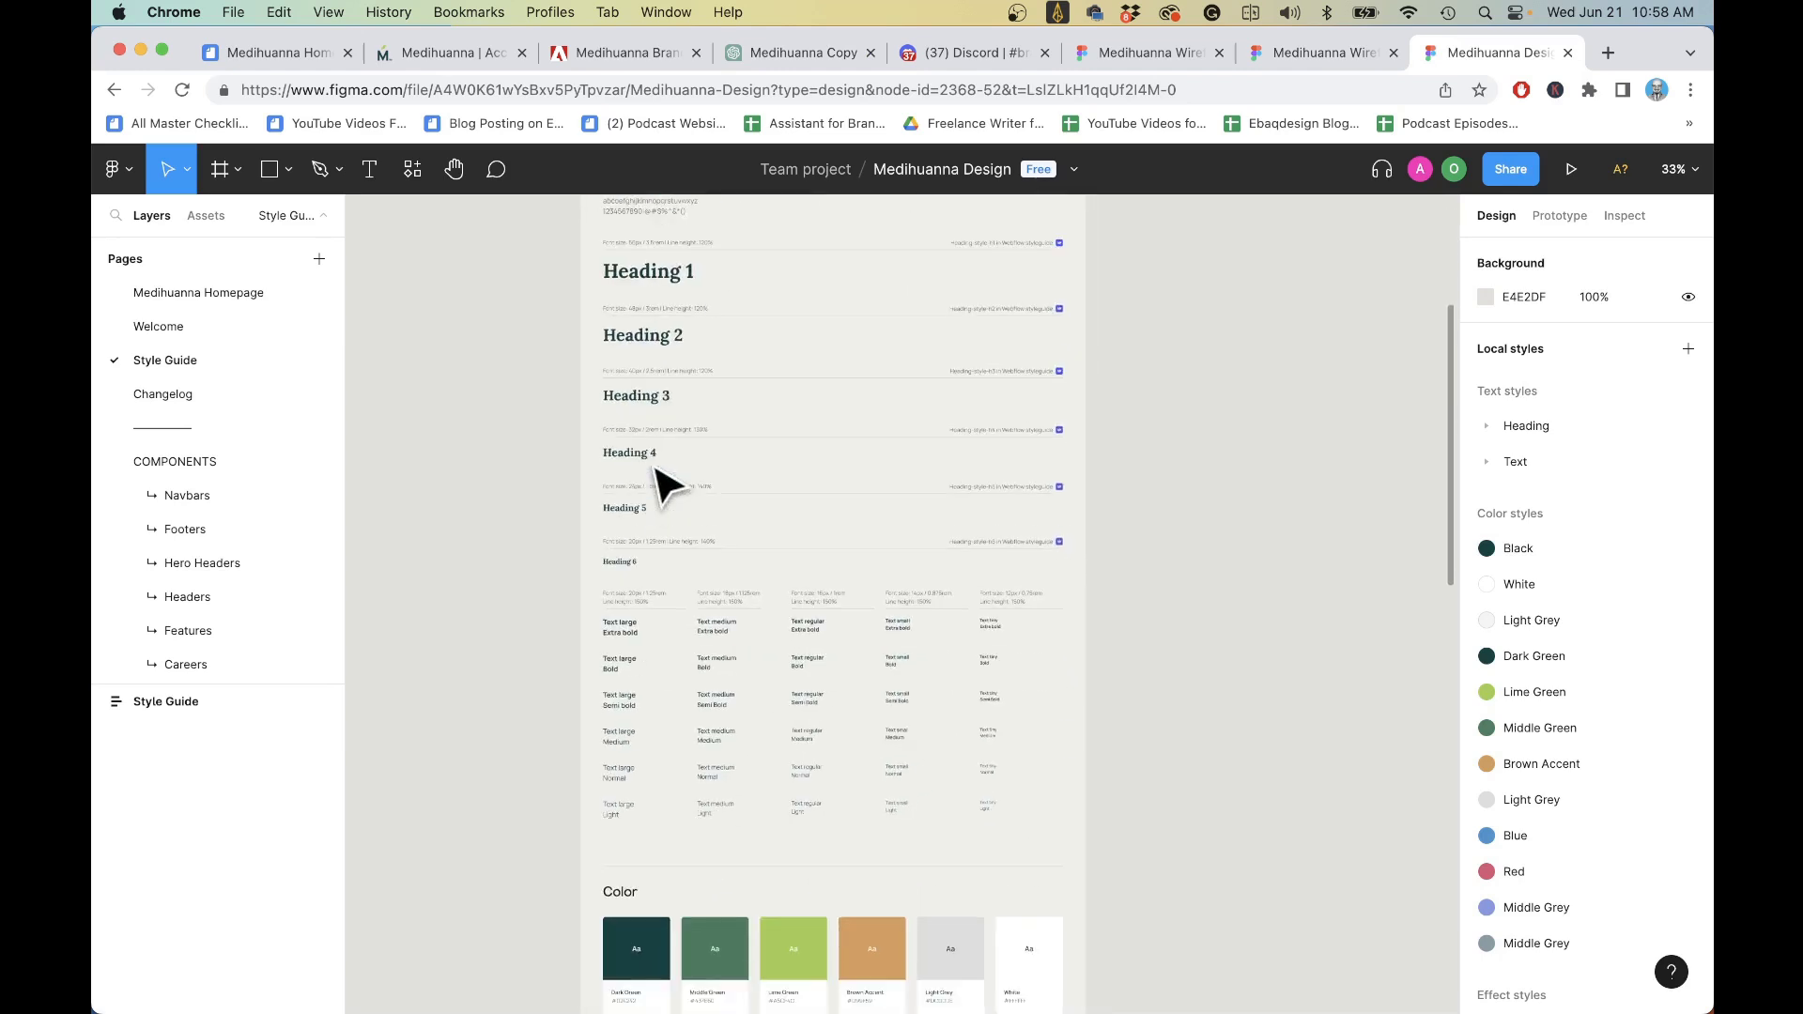
scroll(664, 479, up, 3)
ctrl+scroll(613, 310, up, 5)
ctrl+scroll(821, 305, down, 5)
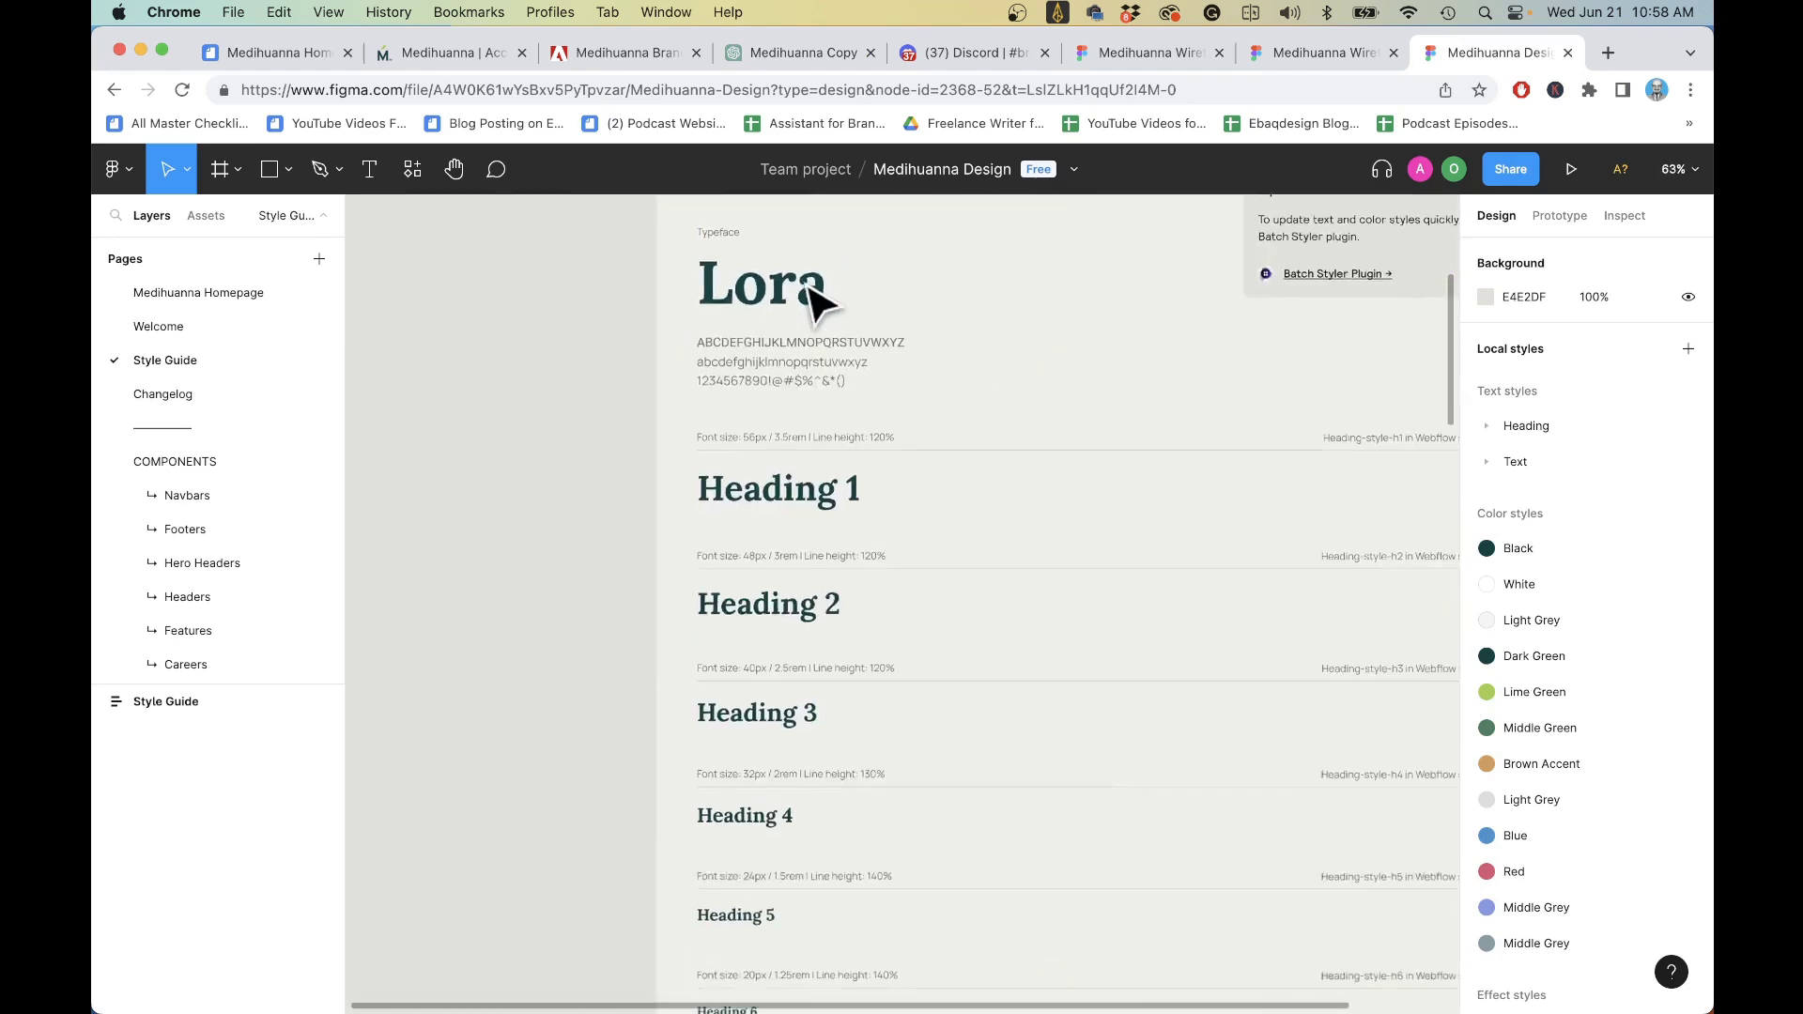
scroll(777, 475, down, 10)
scroll(780, 479, down, 4)
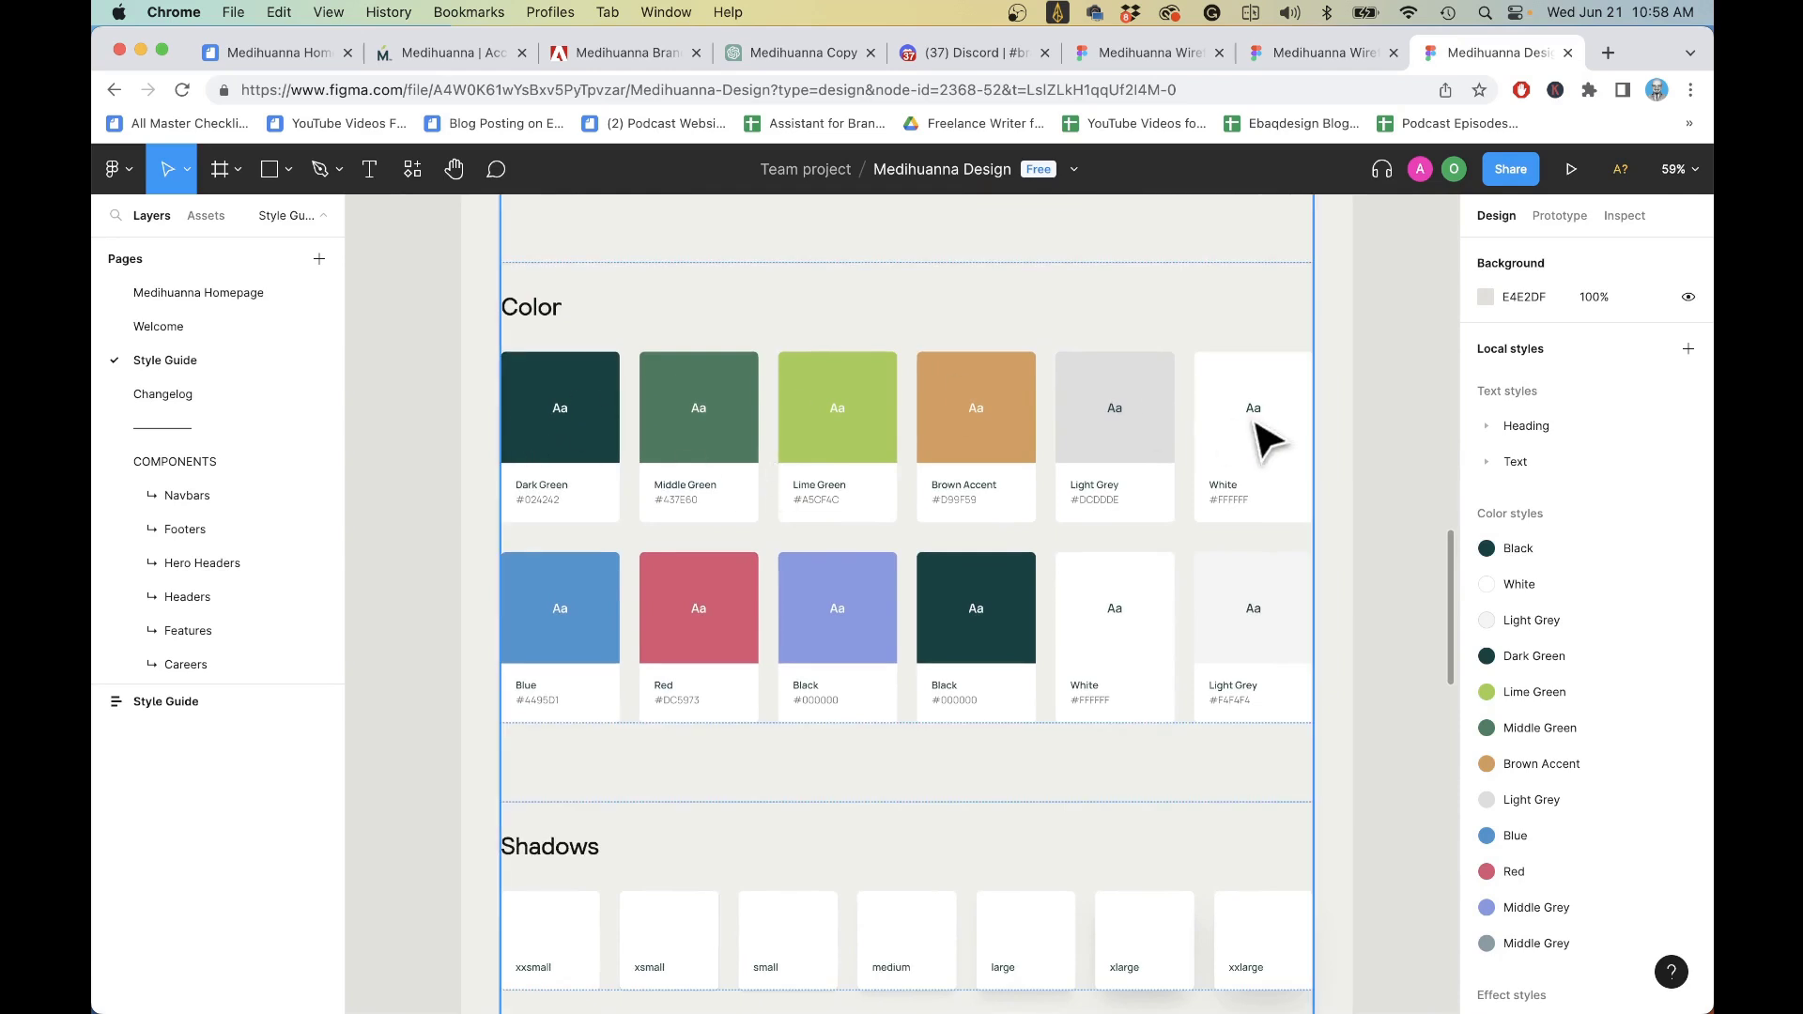
scroll(1024, 615, up, 2)
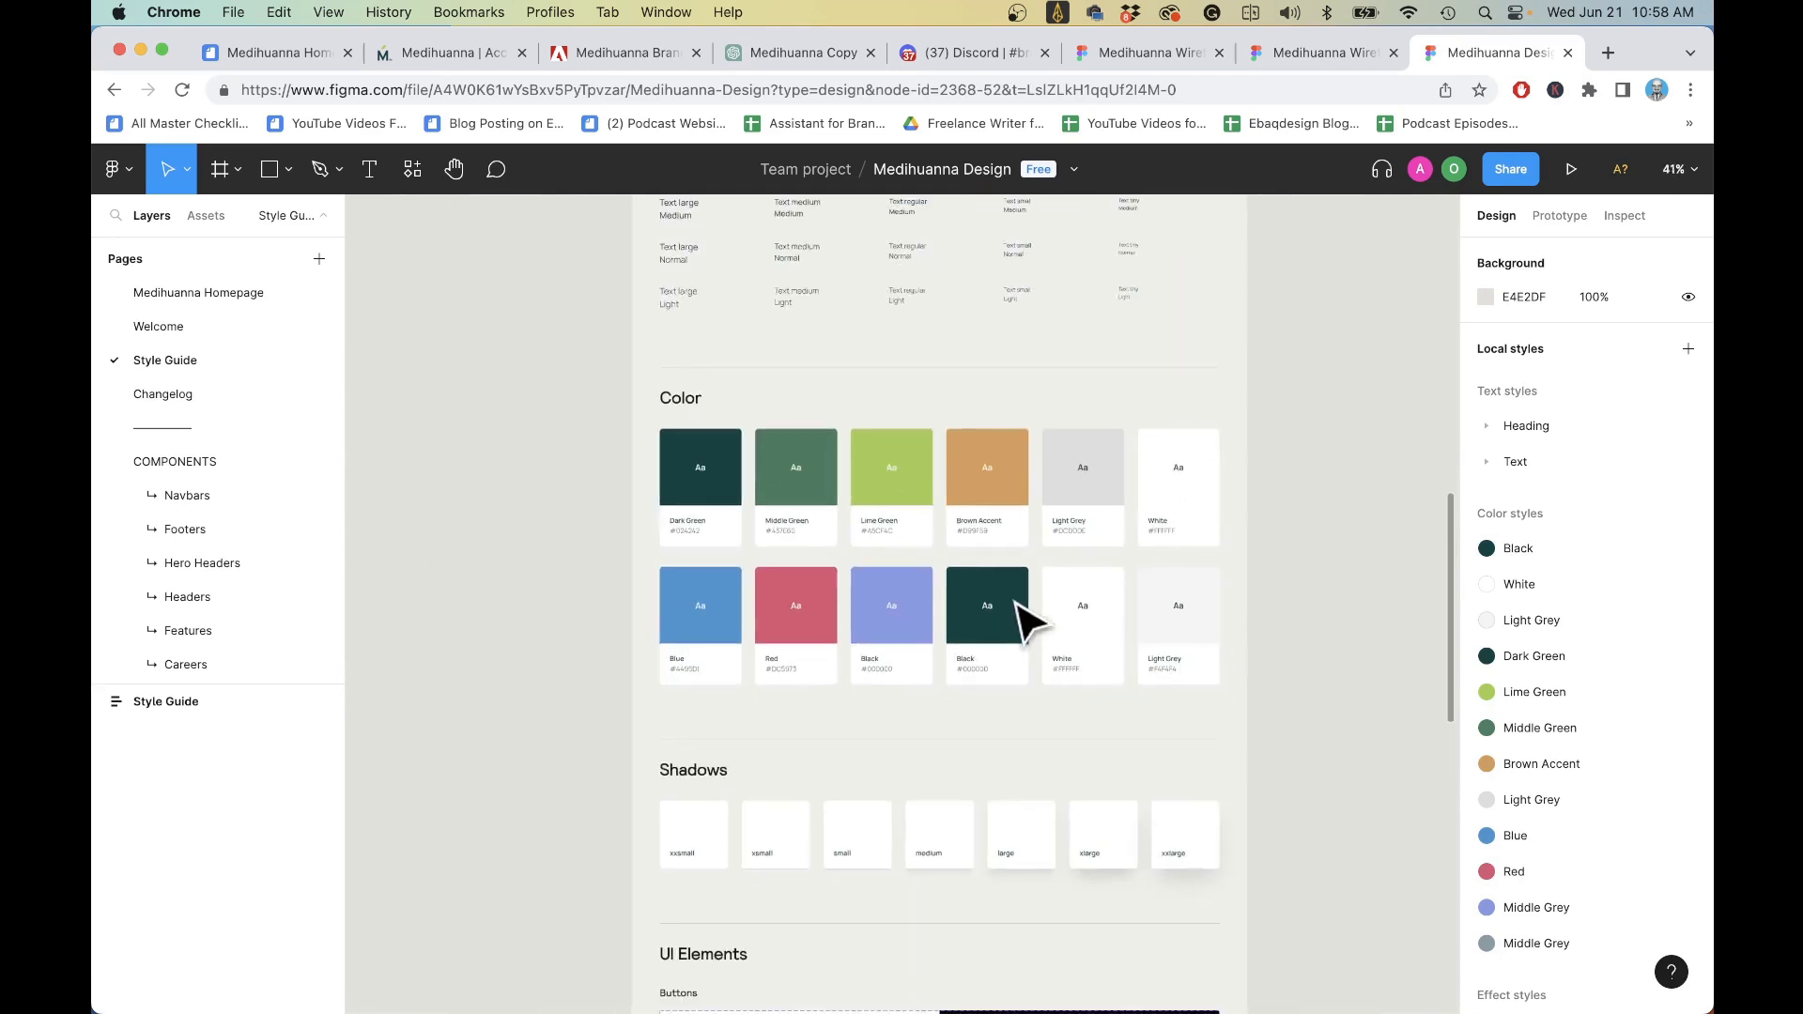
ctrl+scroll(1127, 391, down, 3)
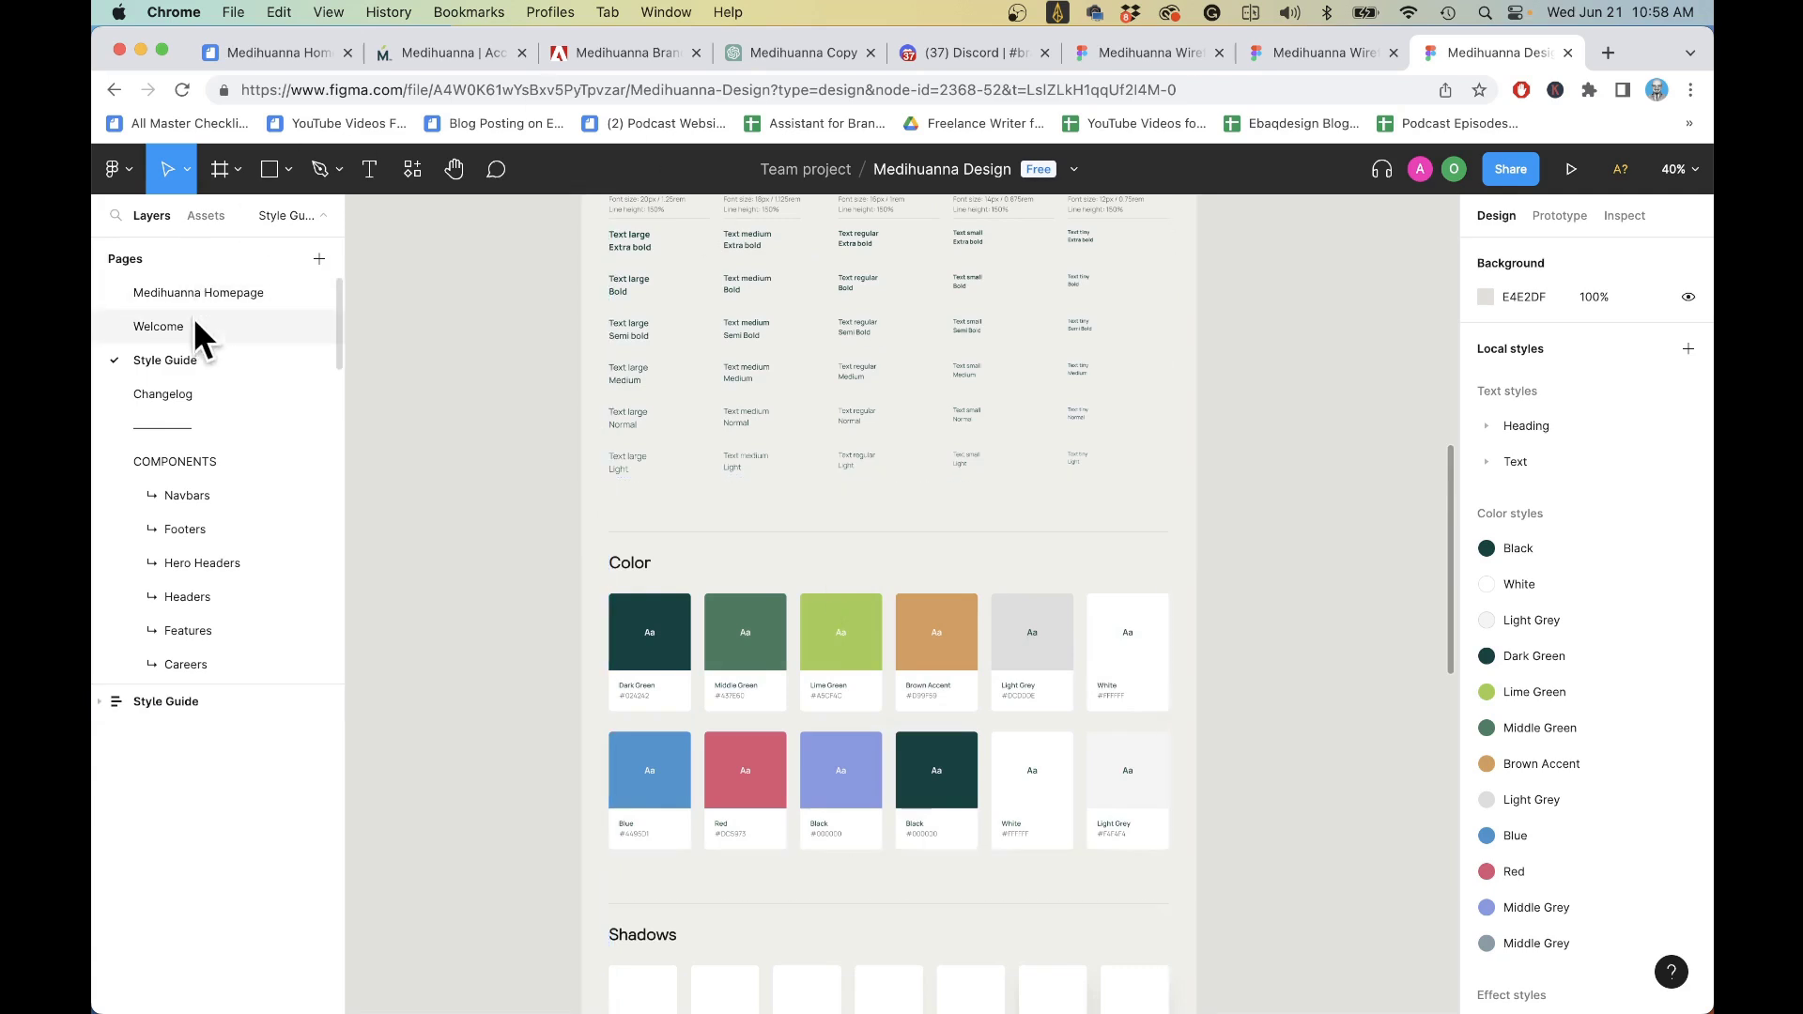
click(204, 496)
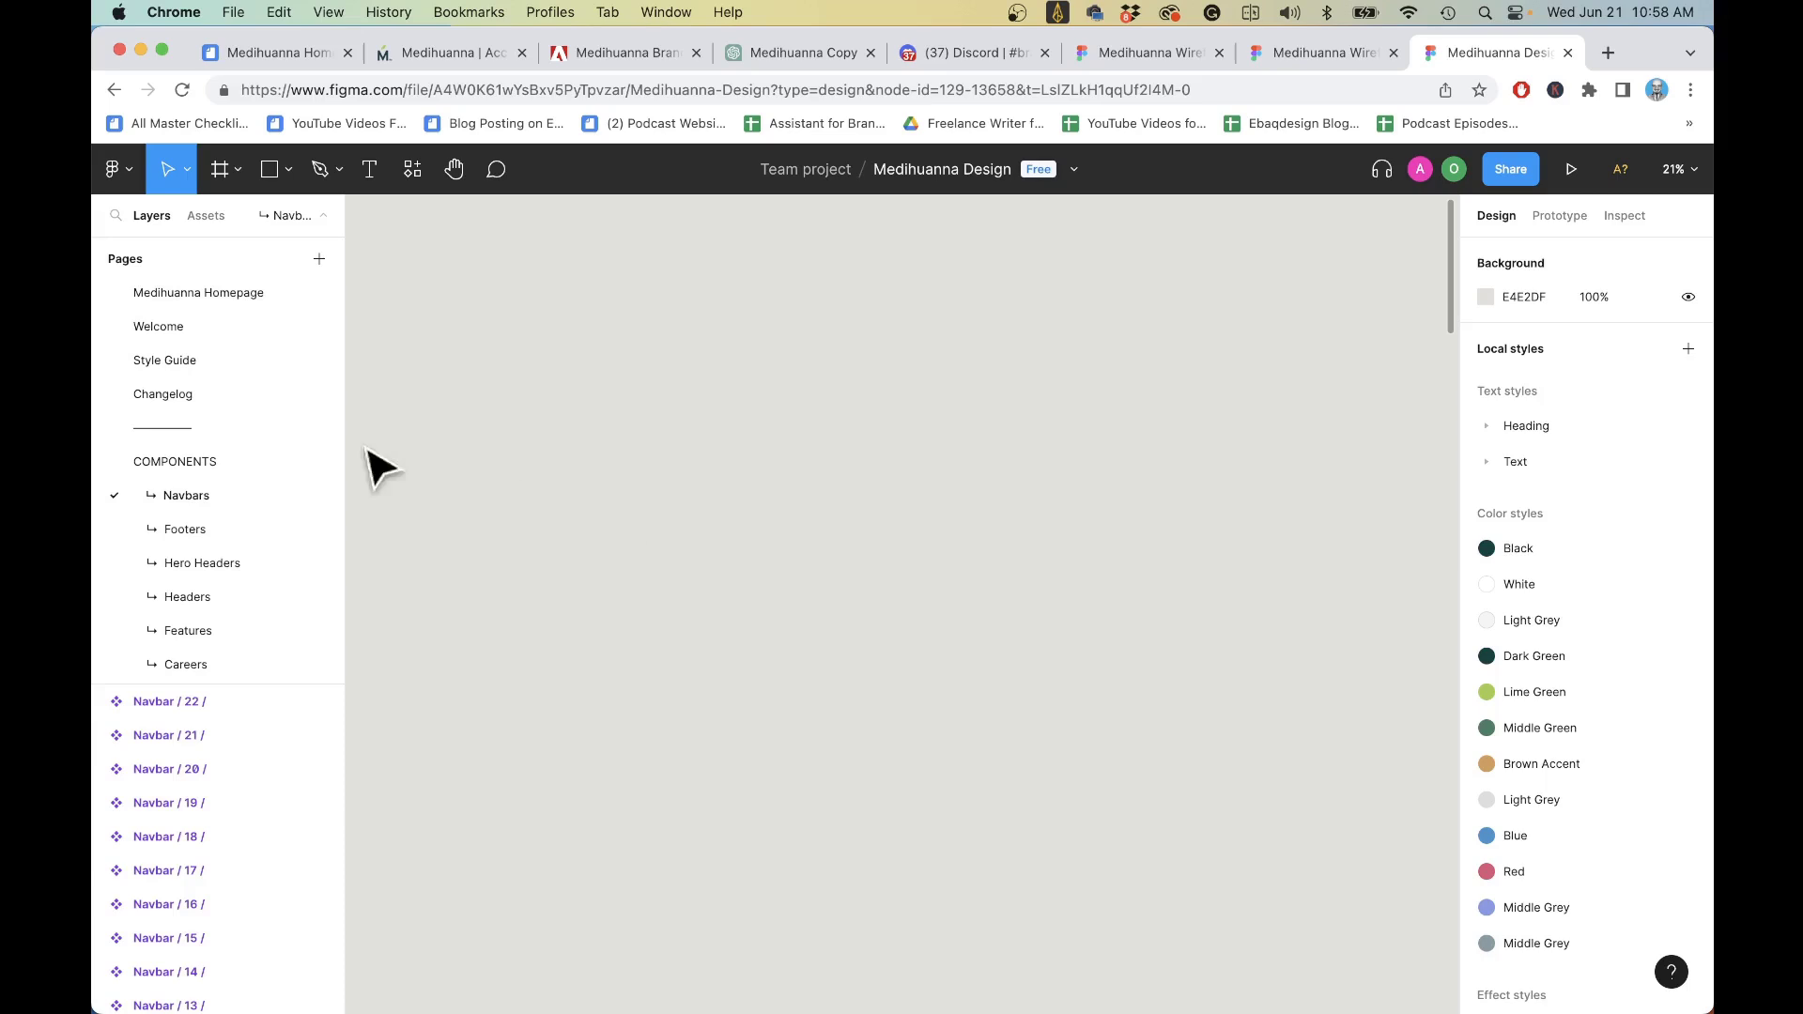
- Browse the restyled Footers and Headers component pages, then move on to the Features page
click(225, 526)
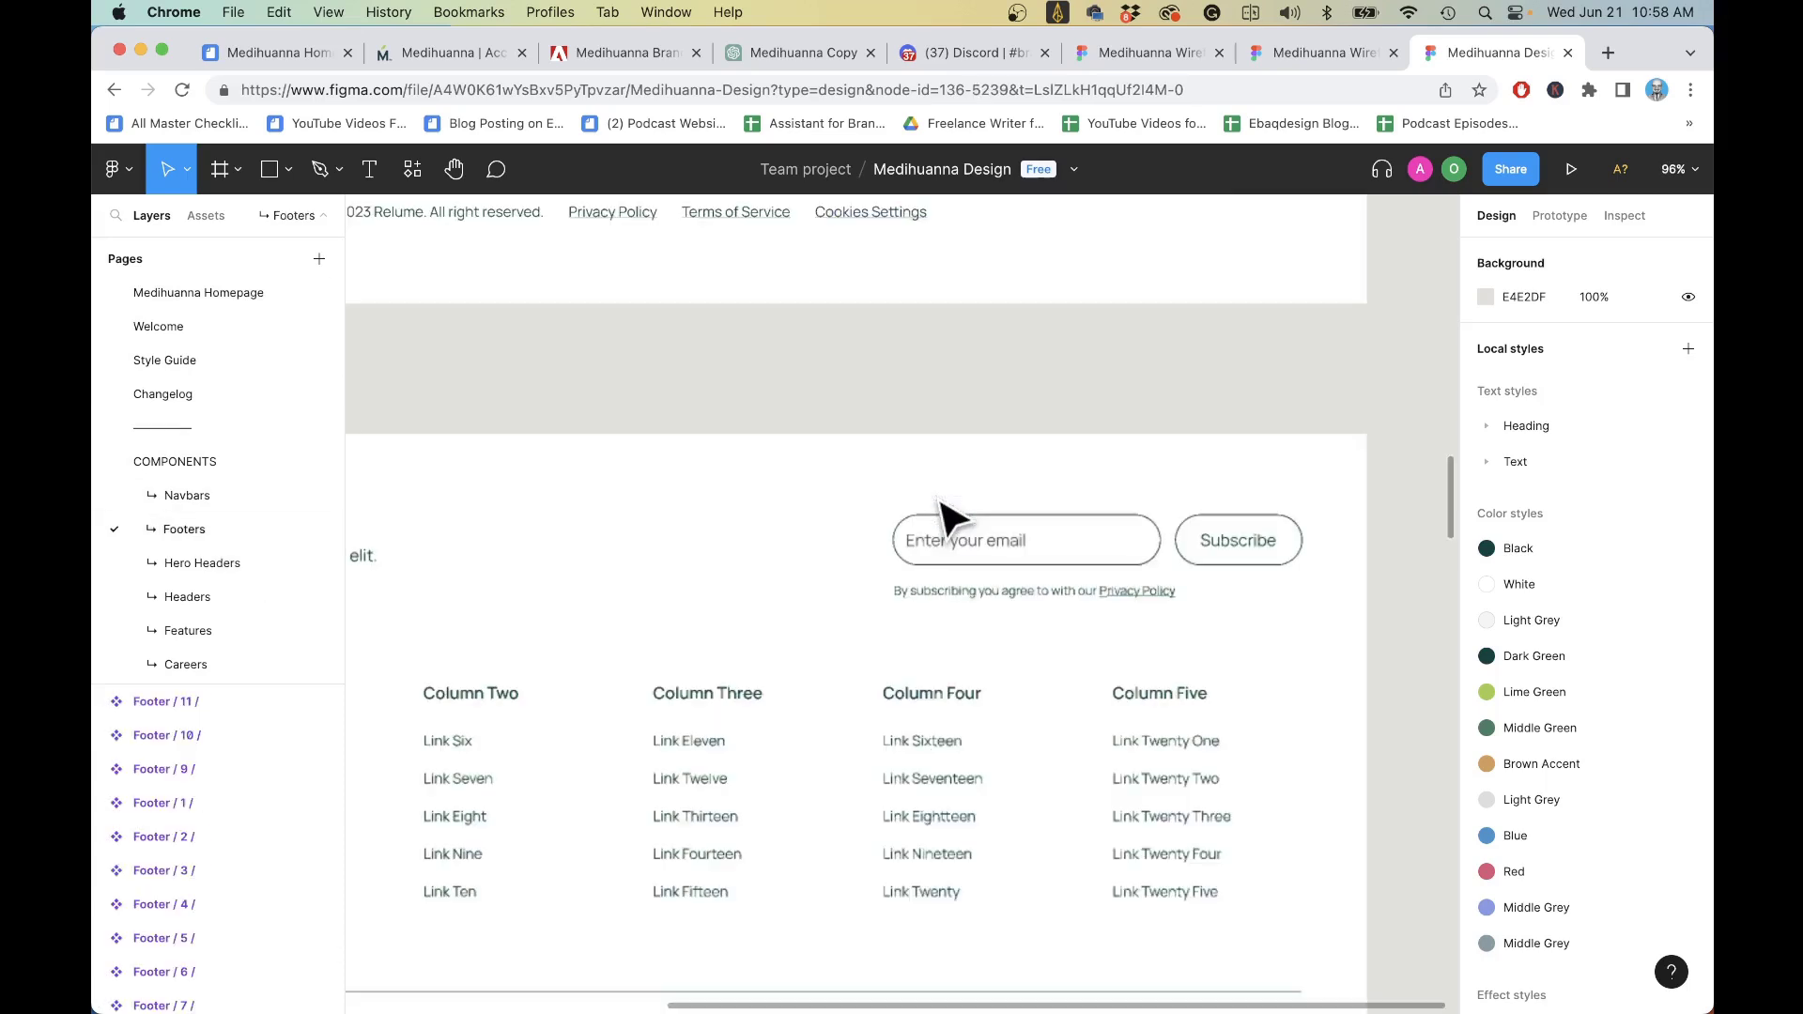
scroll(942, 517, down, 5)
scroll(850, 597, down, 5)
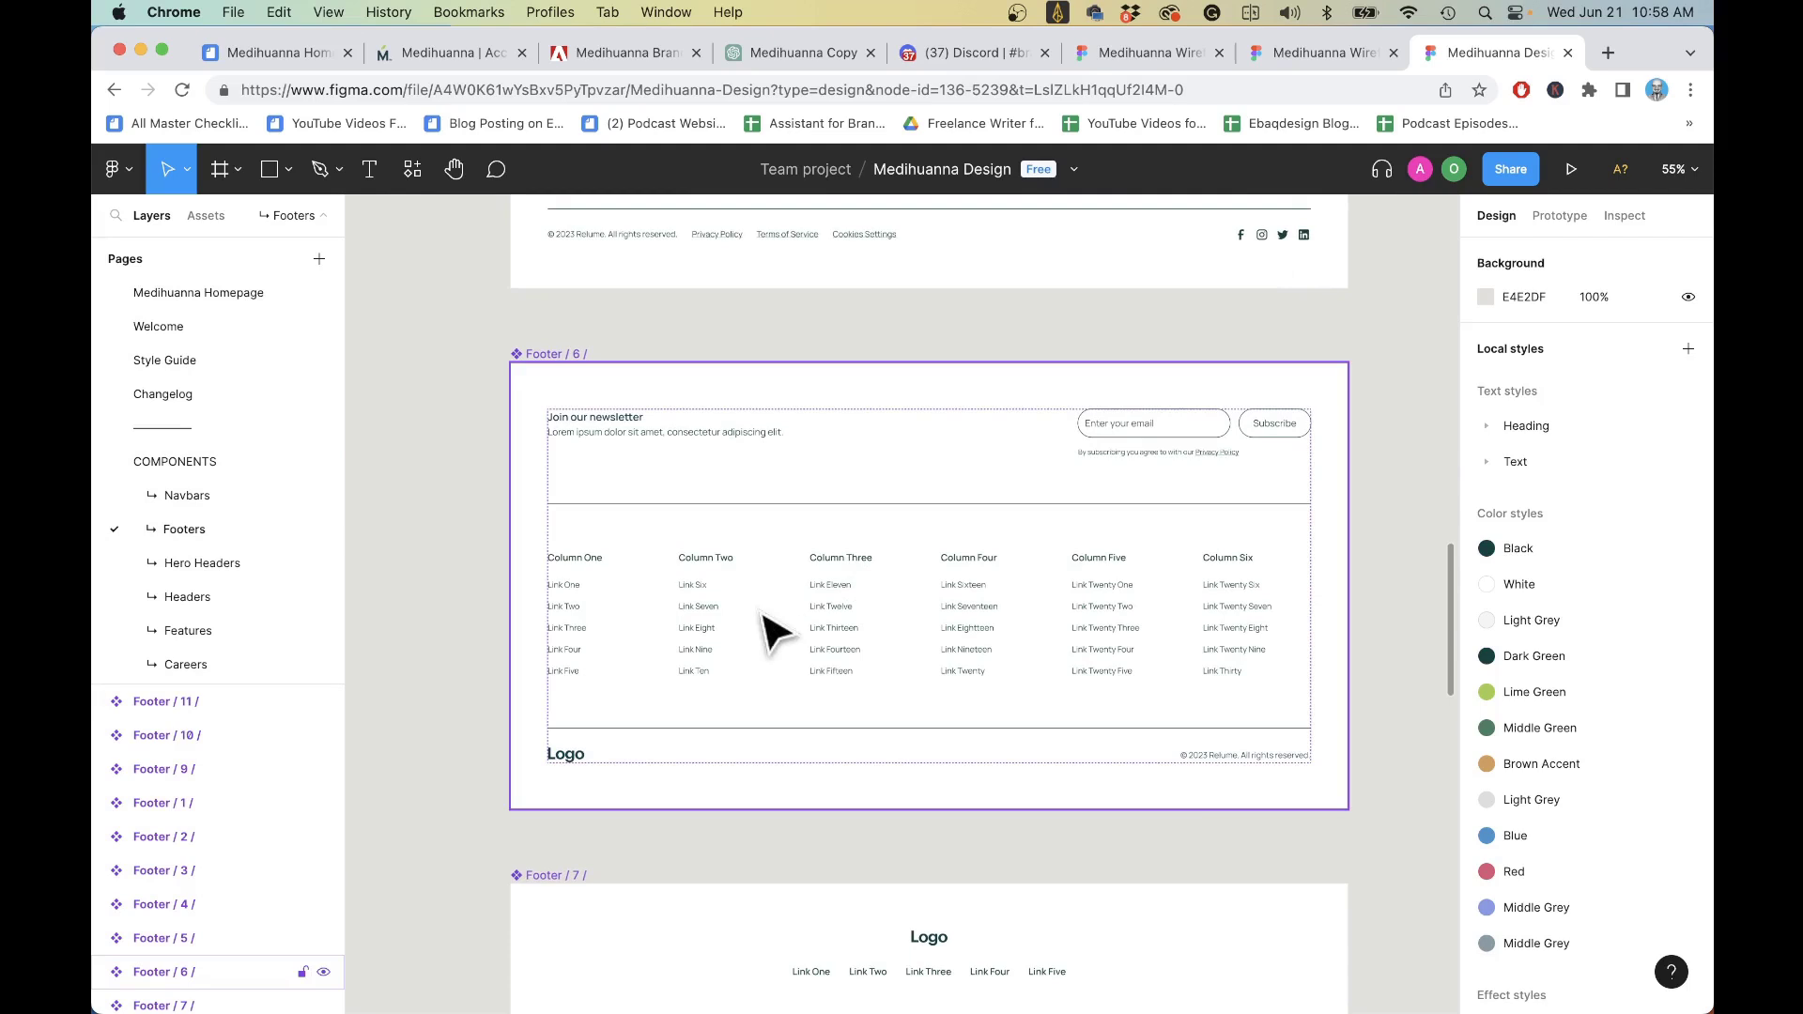
click(179, 599)
scroll(704, 503, up, 5)
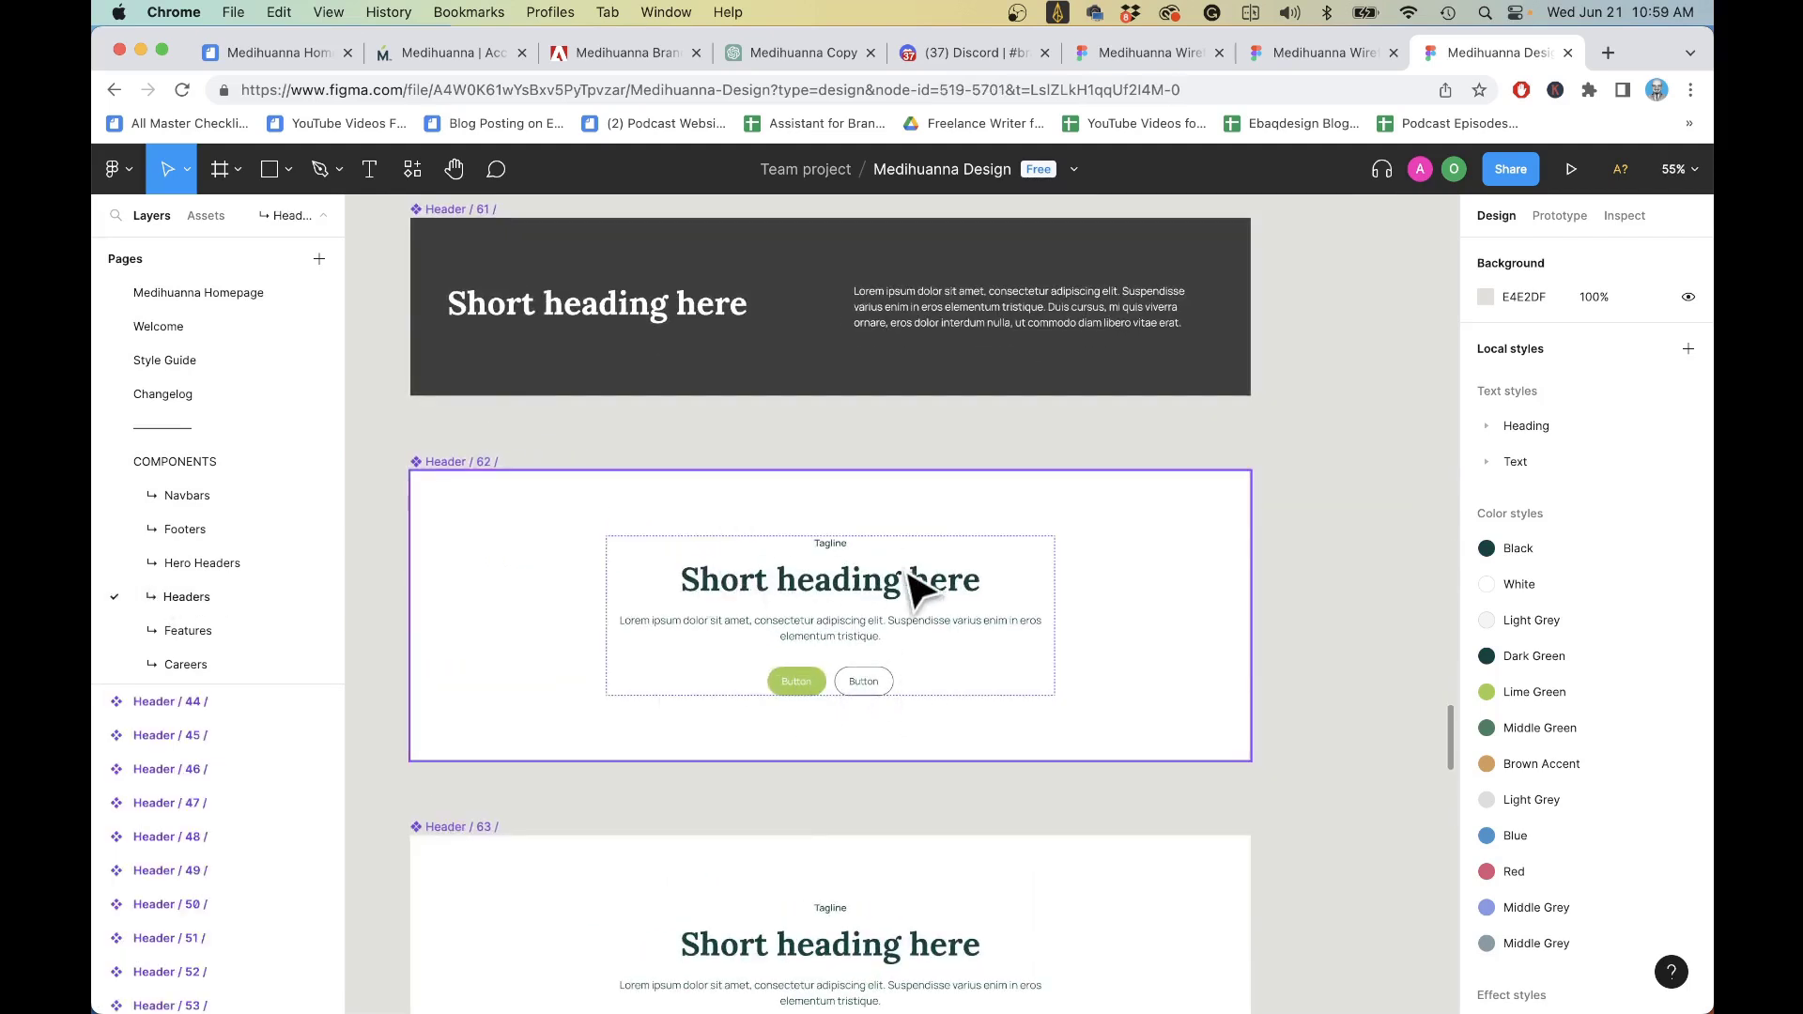
scroll(886, 676, down, 5)
scroll(886, 676, down, 5)
click(187, 630)
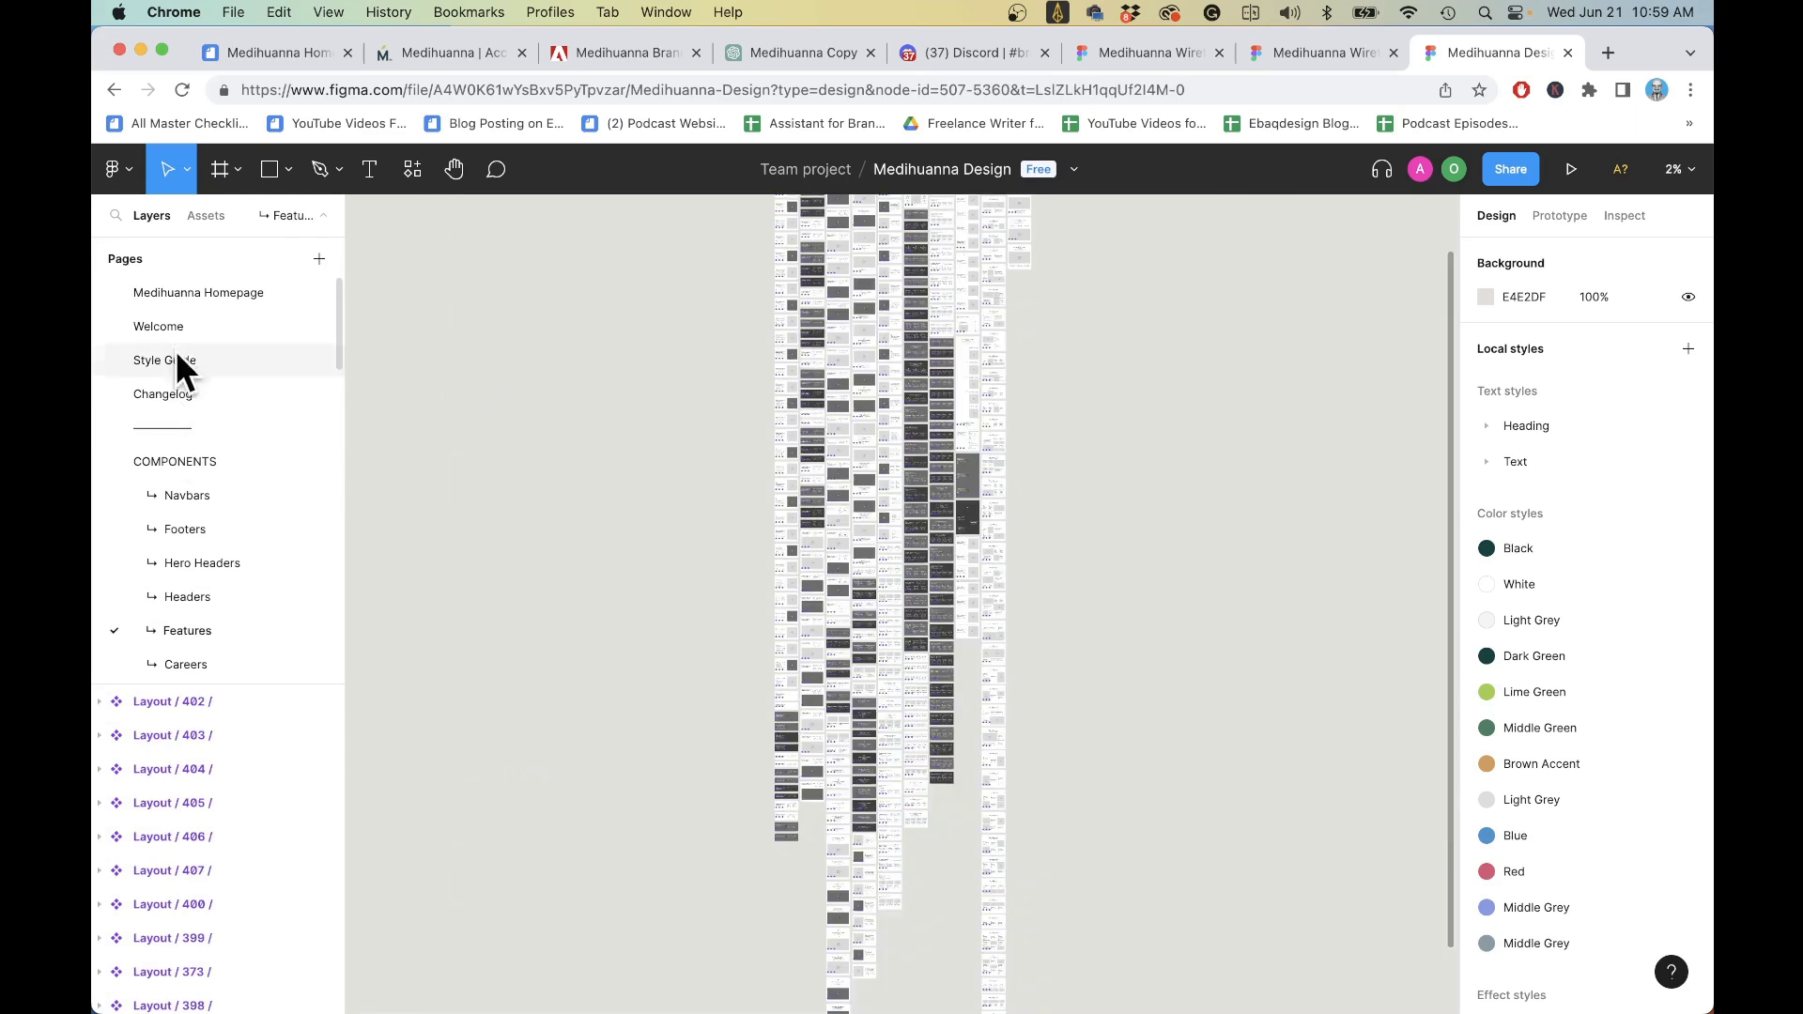
- Open the Medihuanna Homepage page and scroll through its upper sections
click(208, 292)
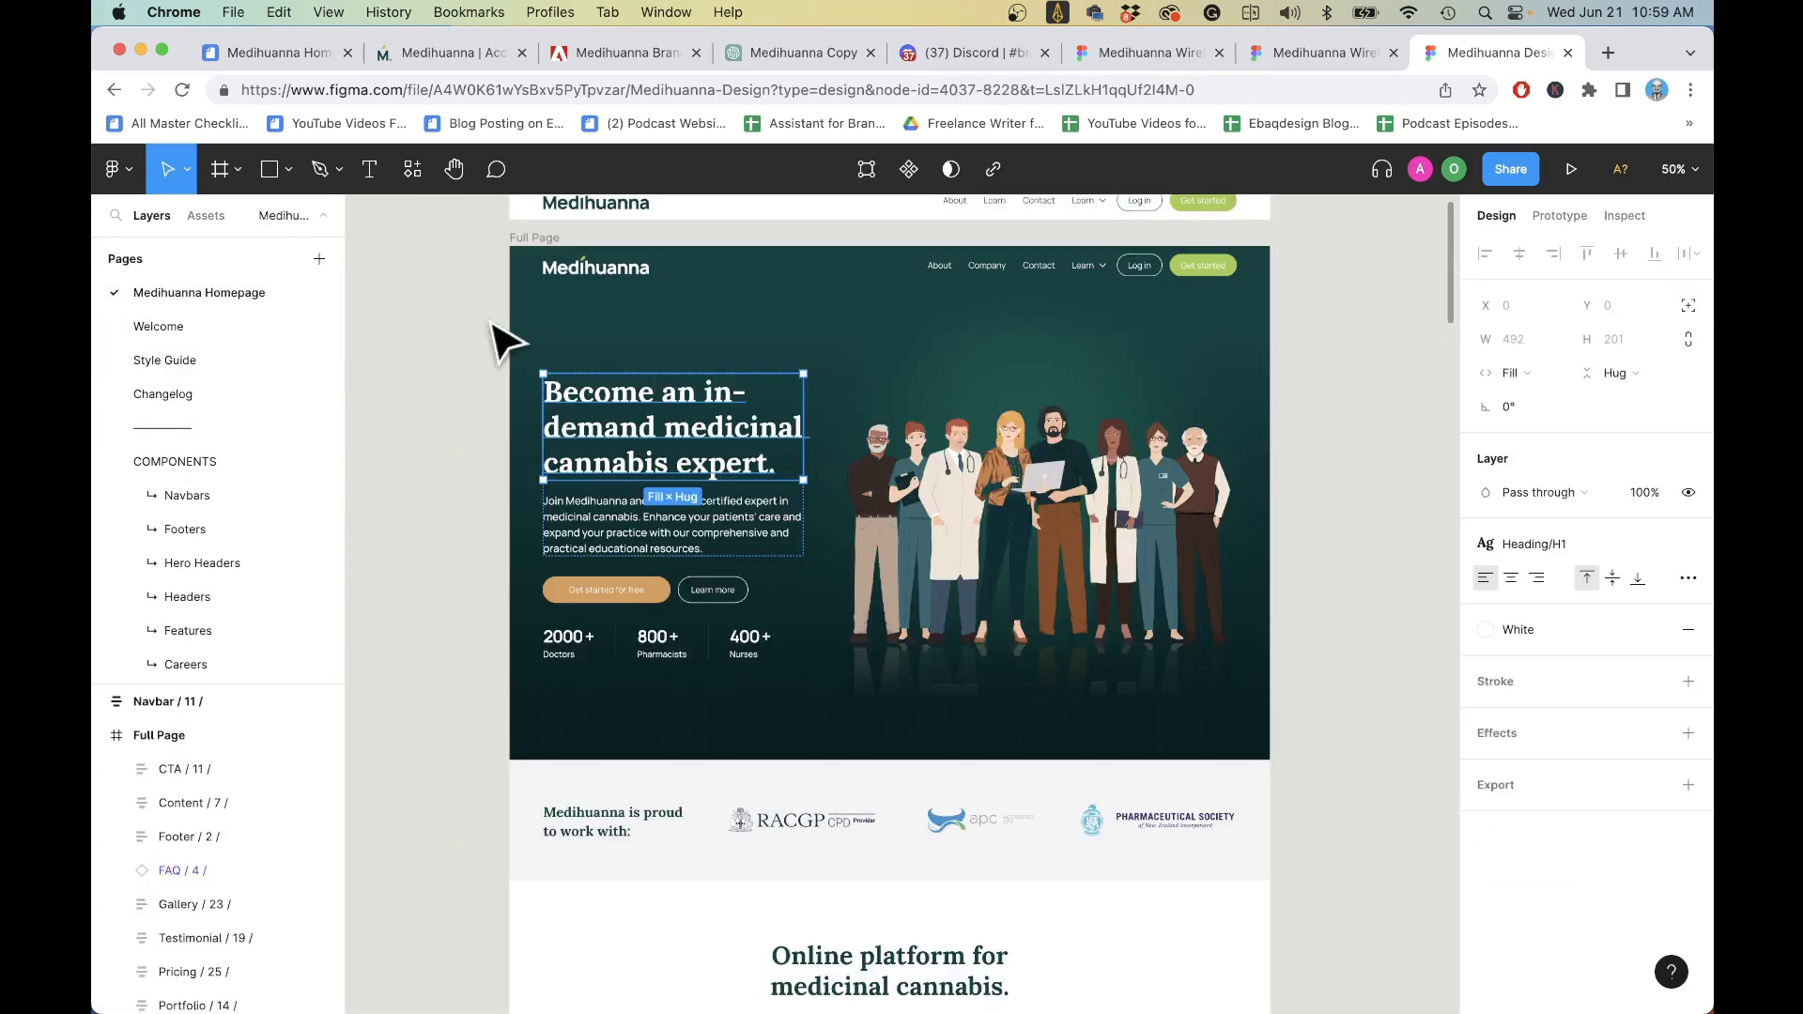
scroll(1066, 609, down, 5)
scroll(1066, 609, down, 5)
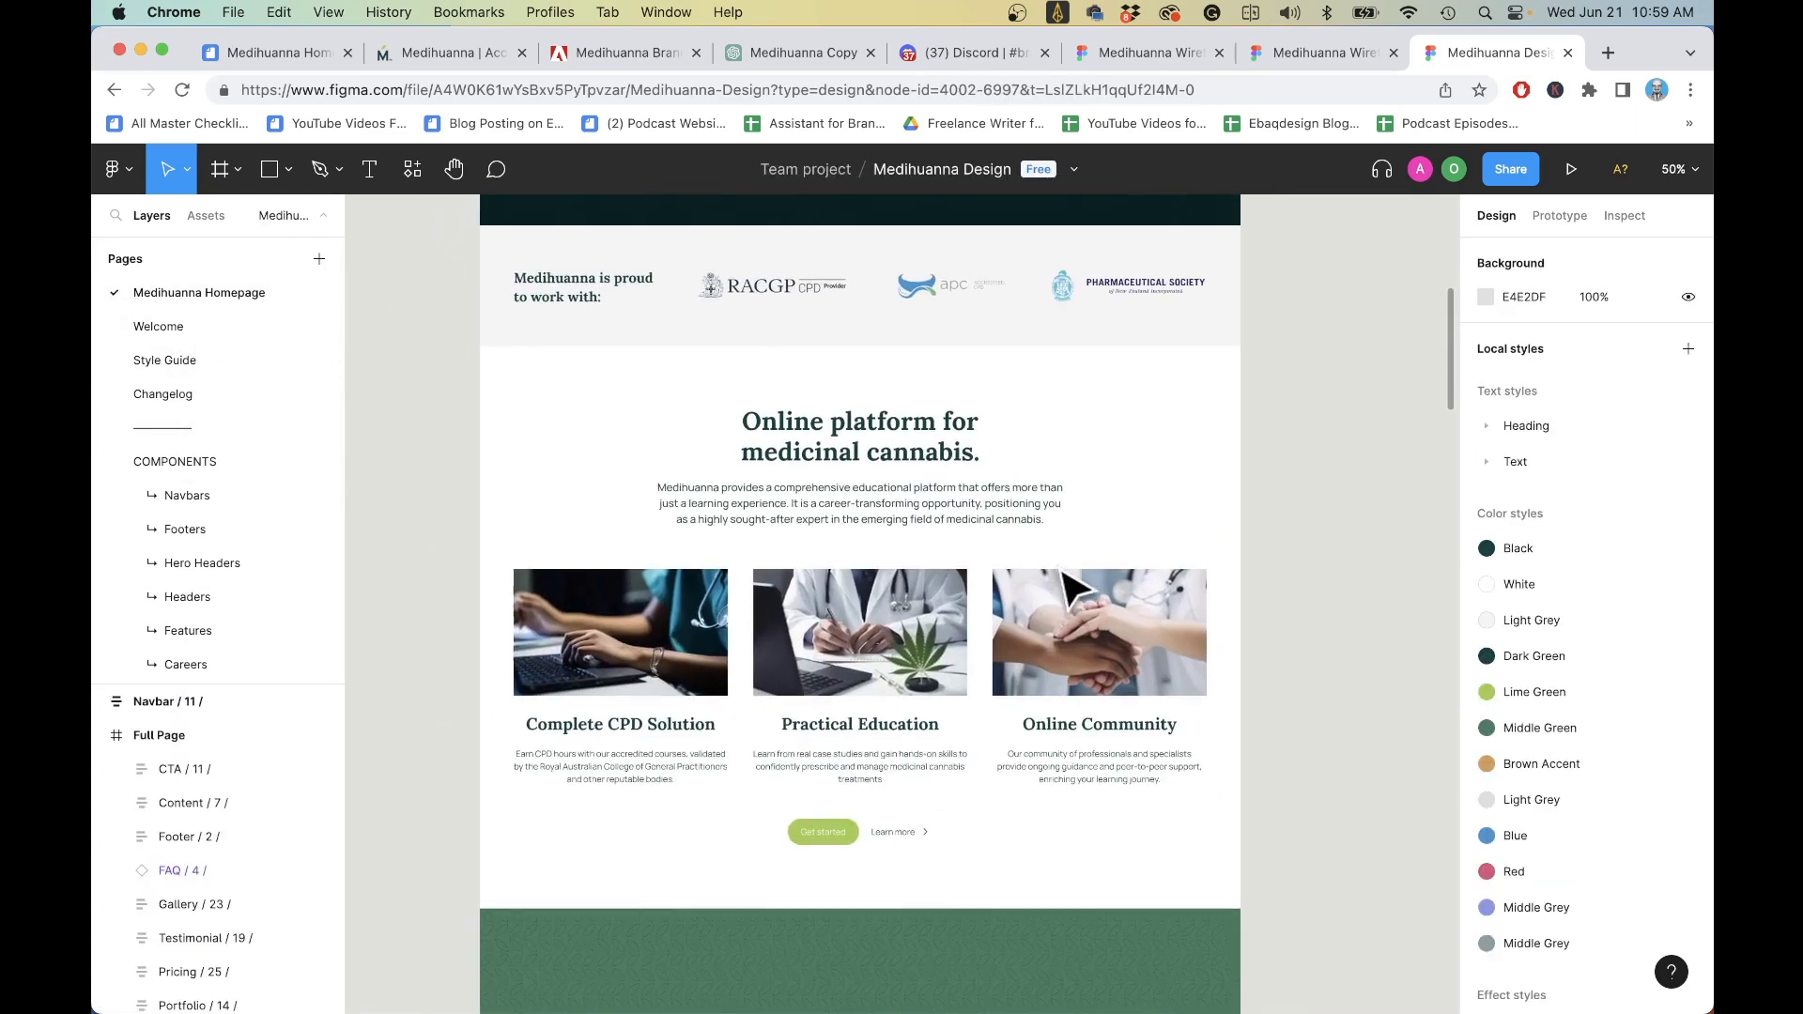
scroll(1090, 375, down, 8)
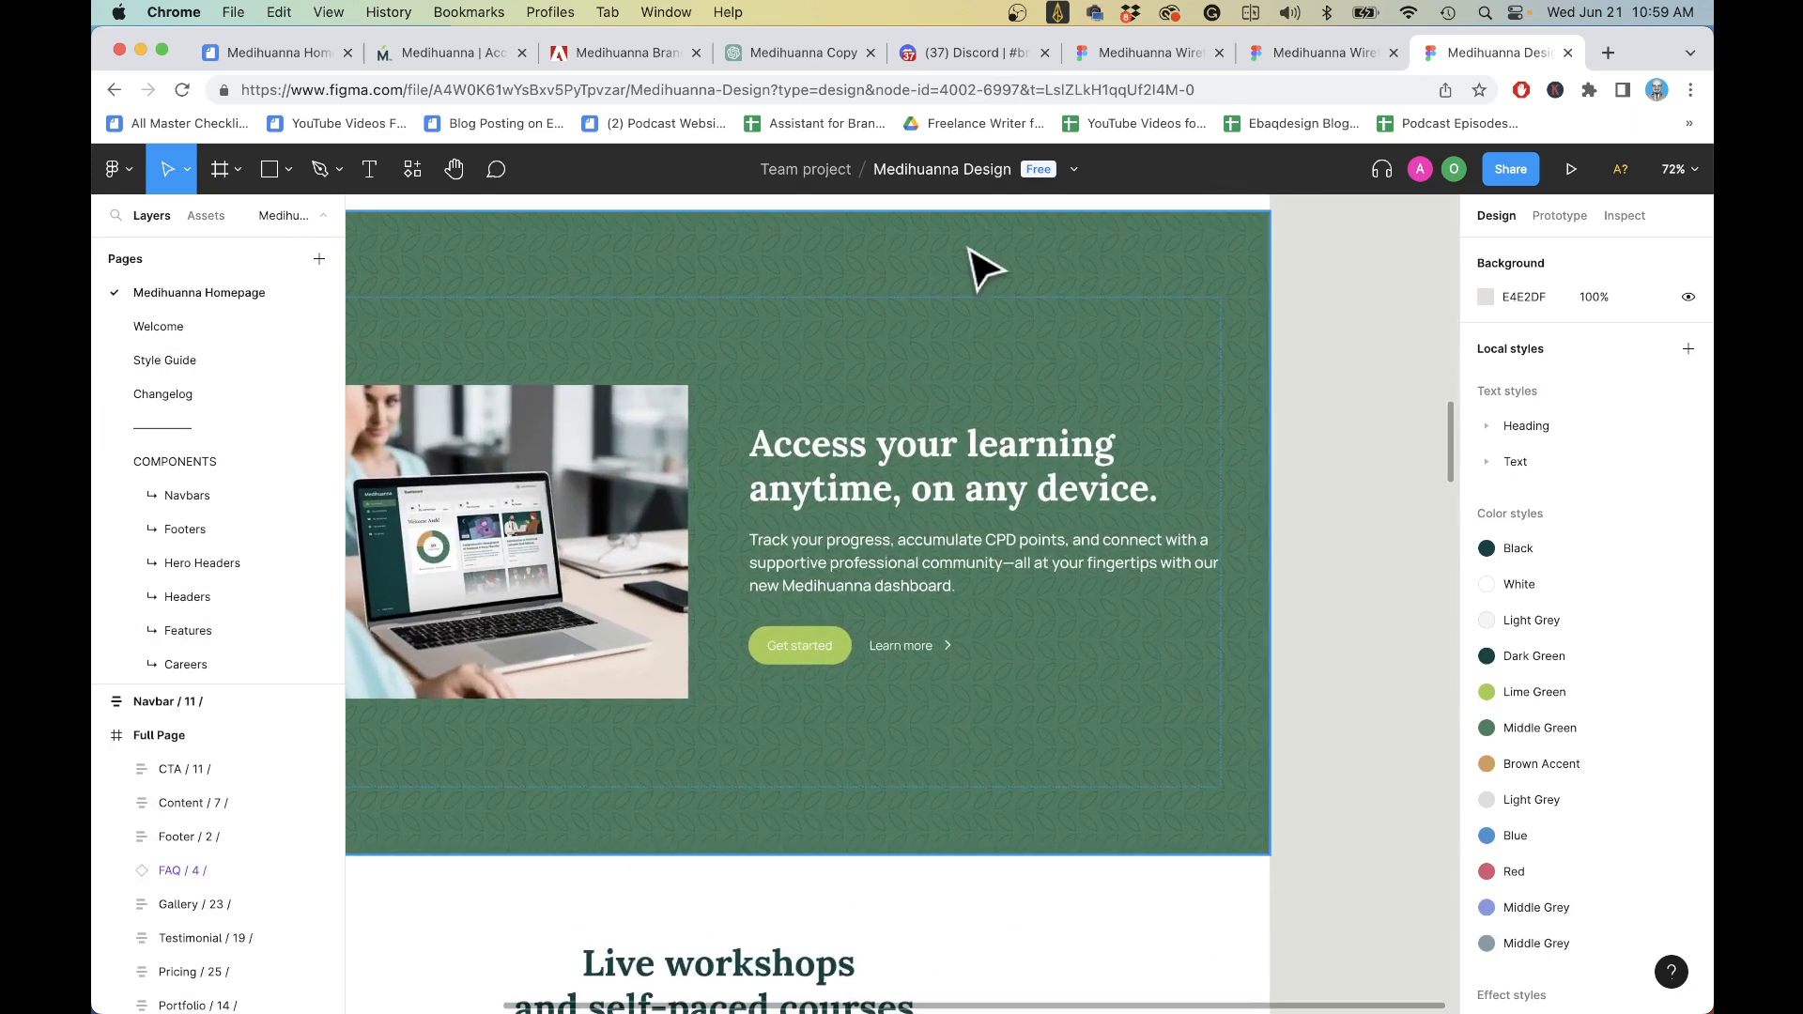
scroll(950, 273, up, 3)
scroll(526, 319, up, 2)
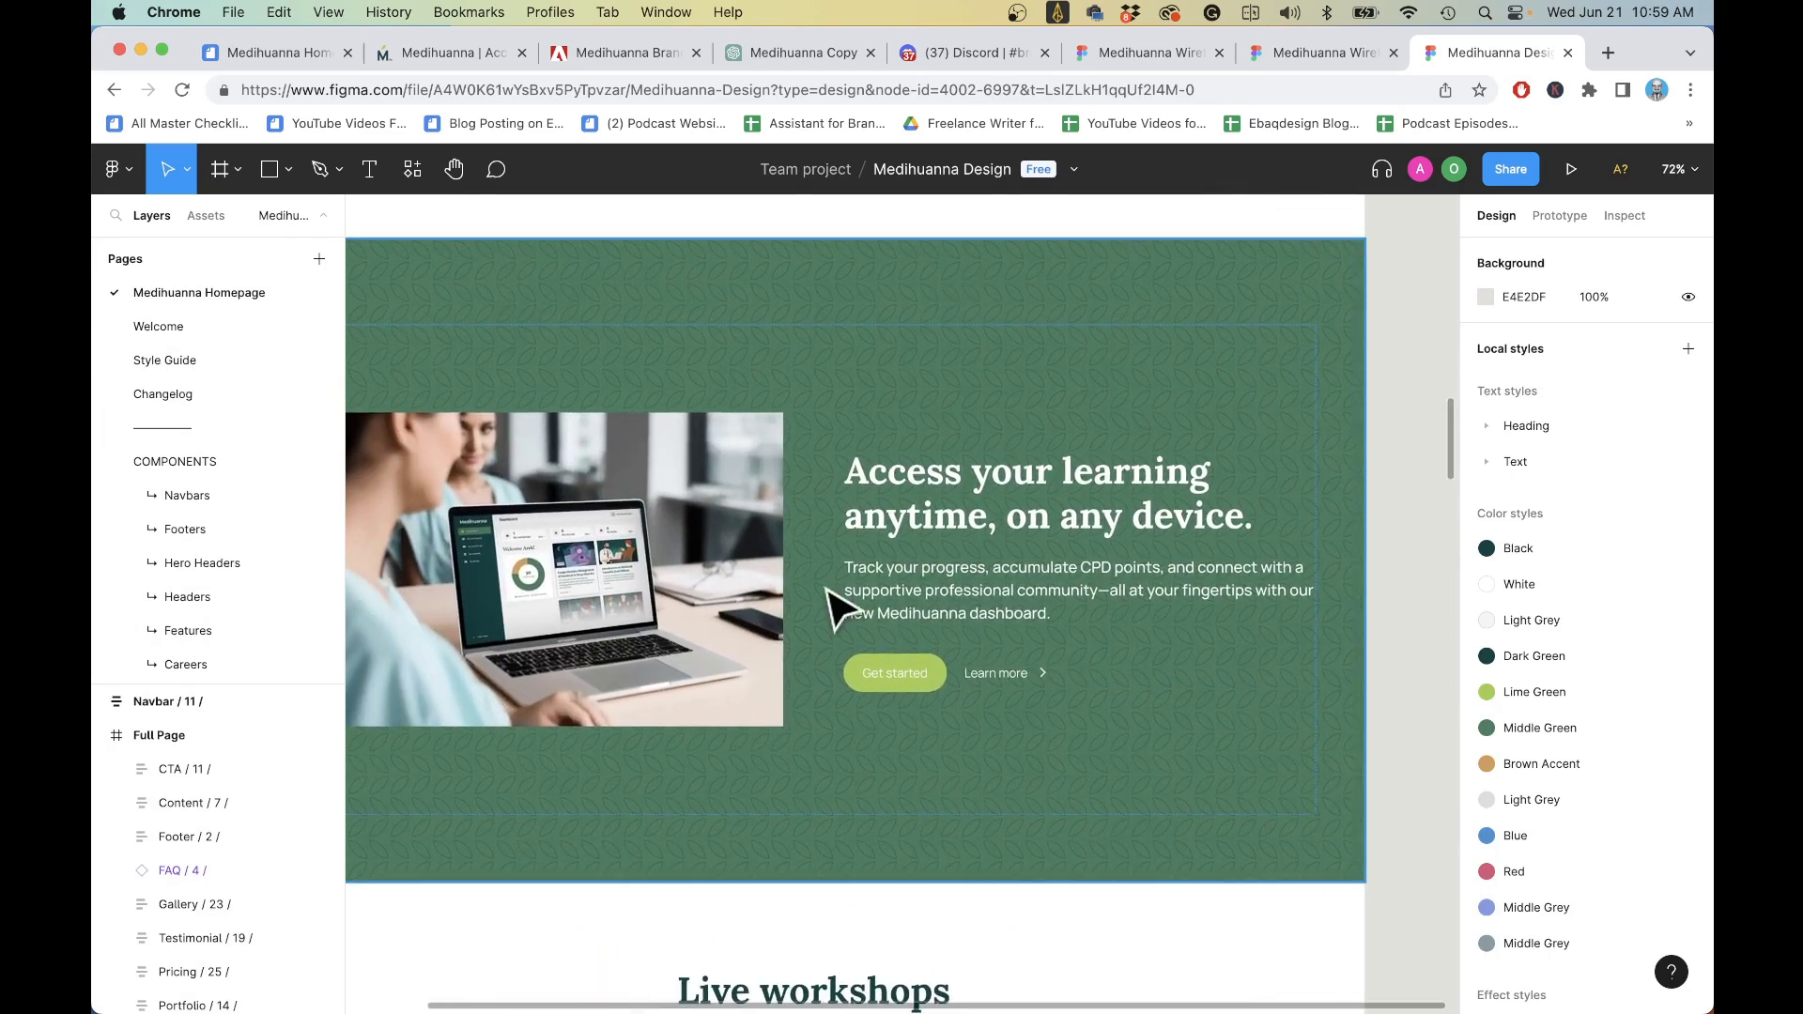
- Inspect the colour styles on the green 'Access your learning' section's fill
click(841, 855)
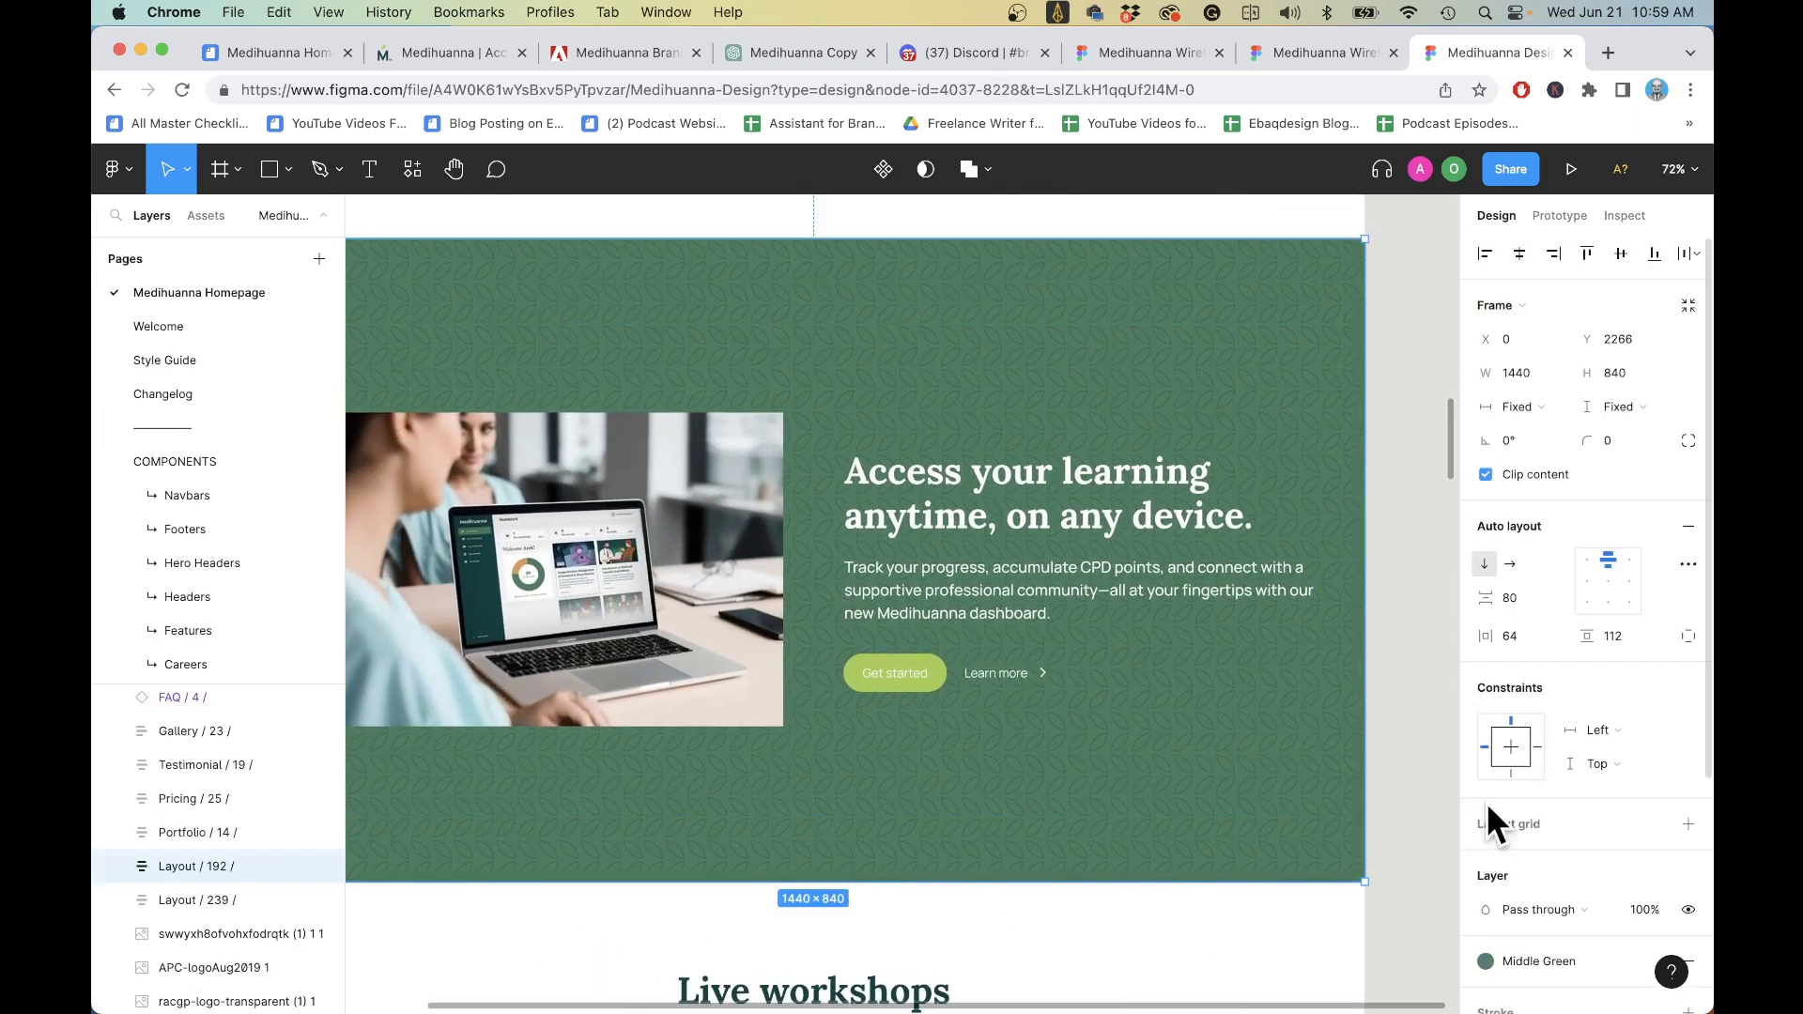
click(1529, 963)
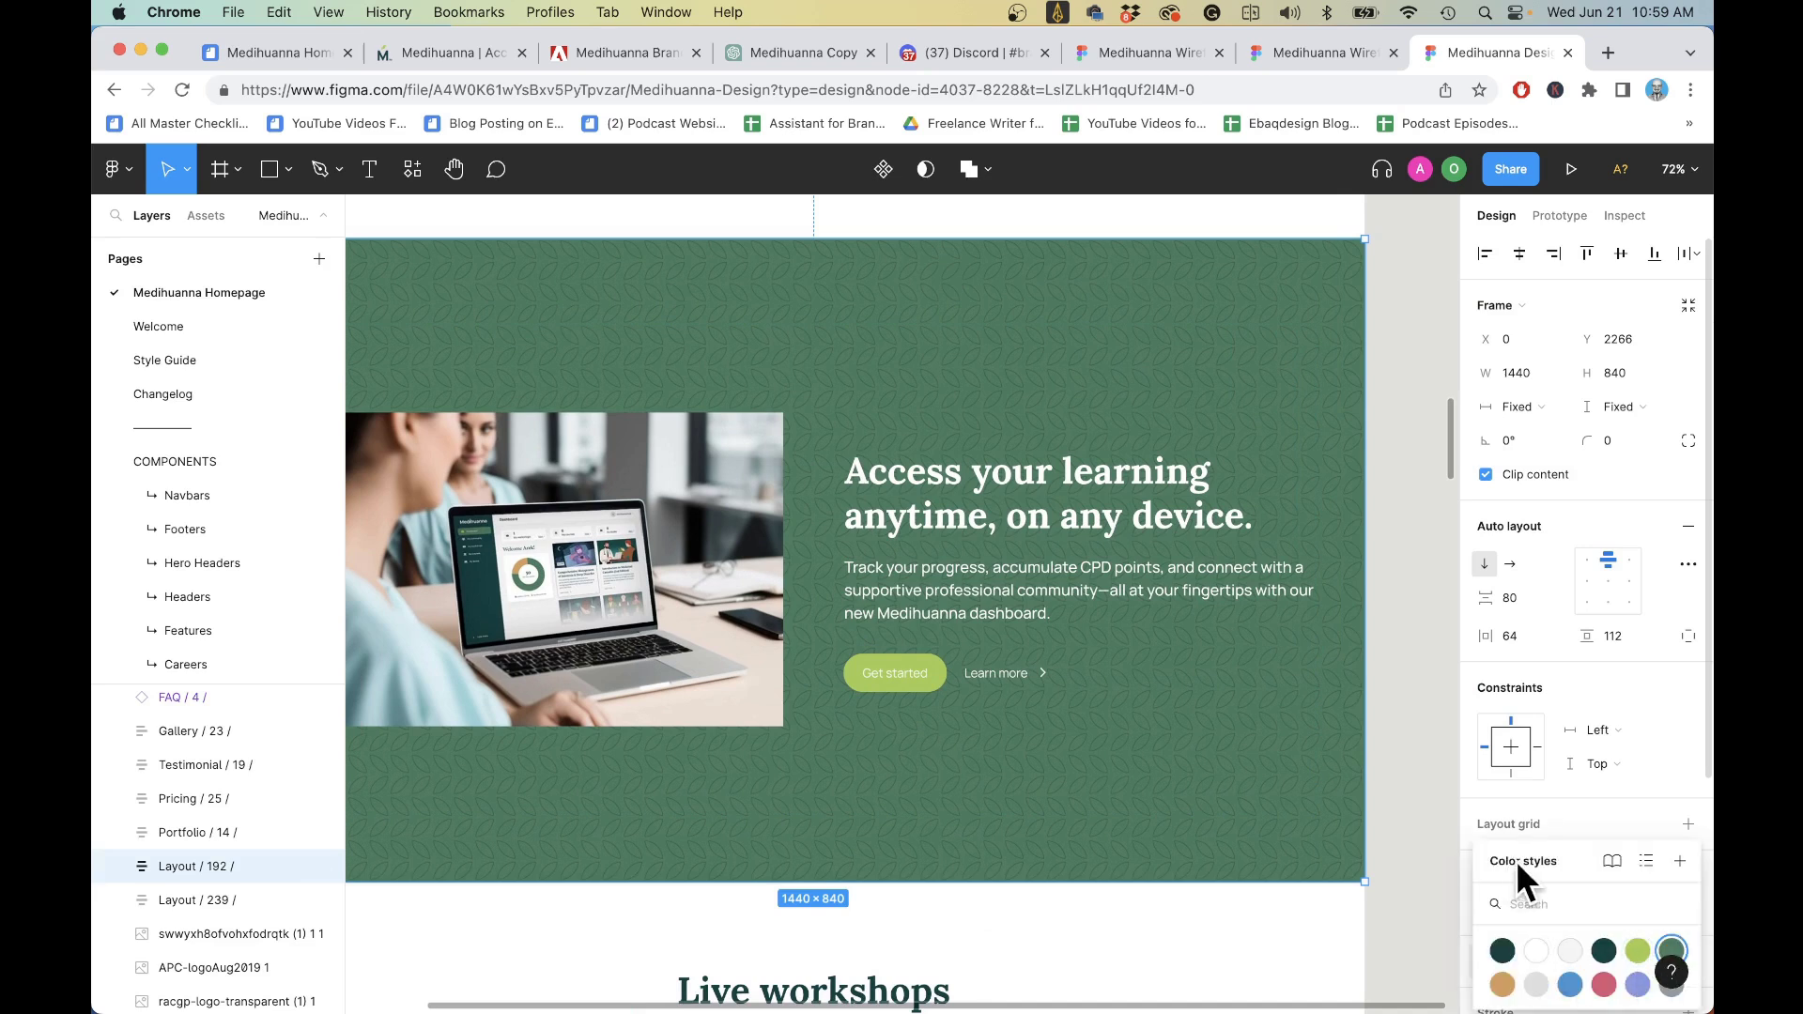
click(1441, 578)
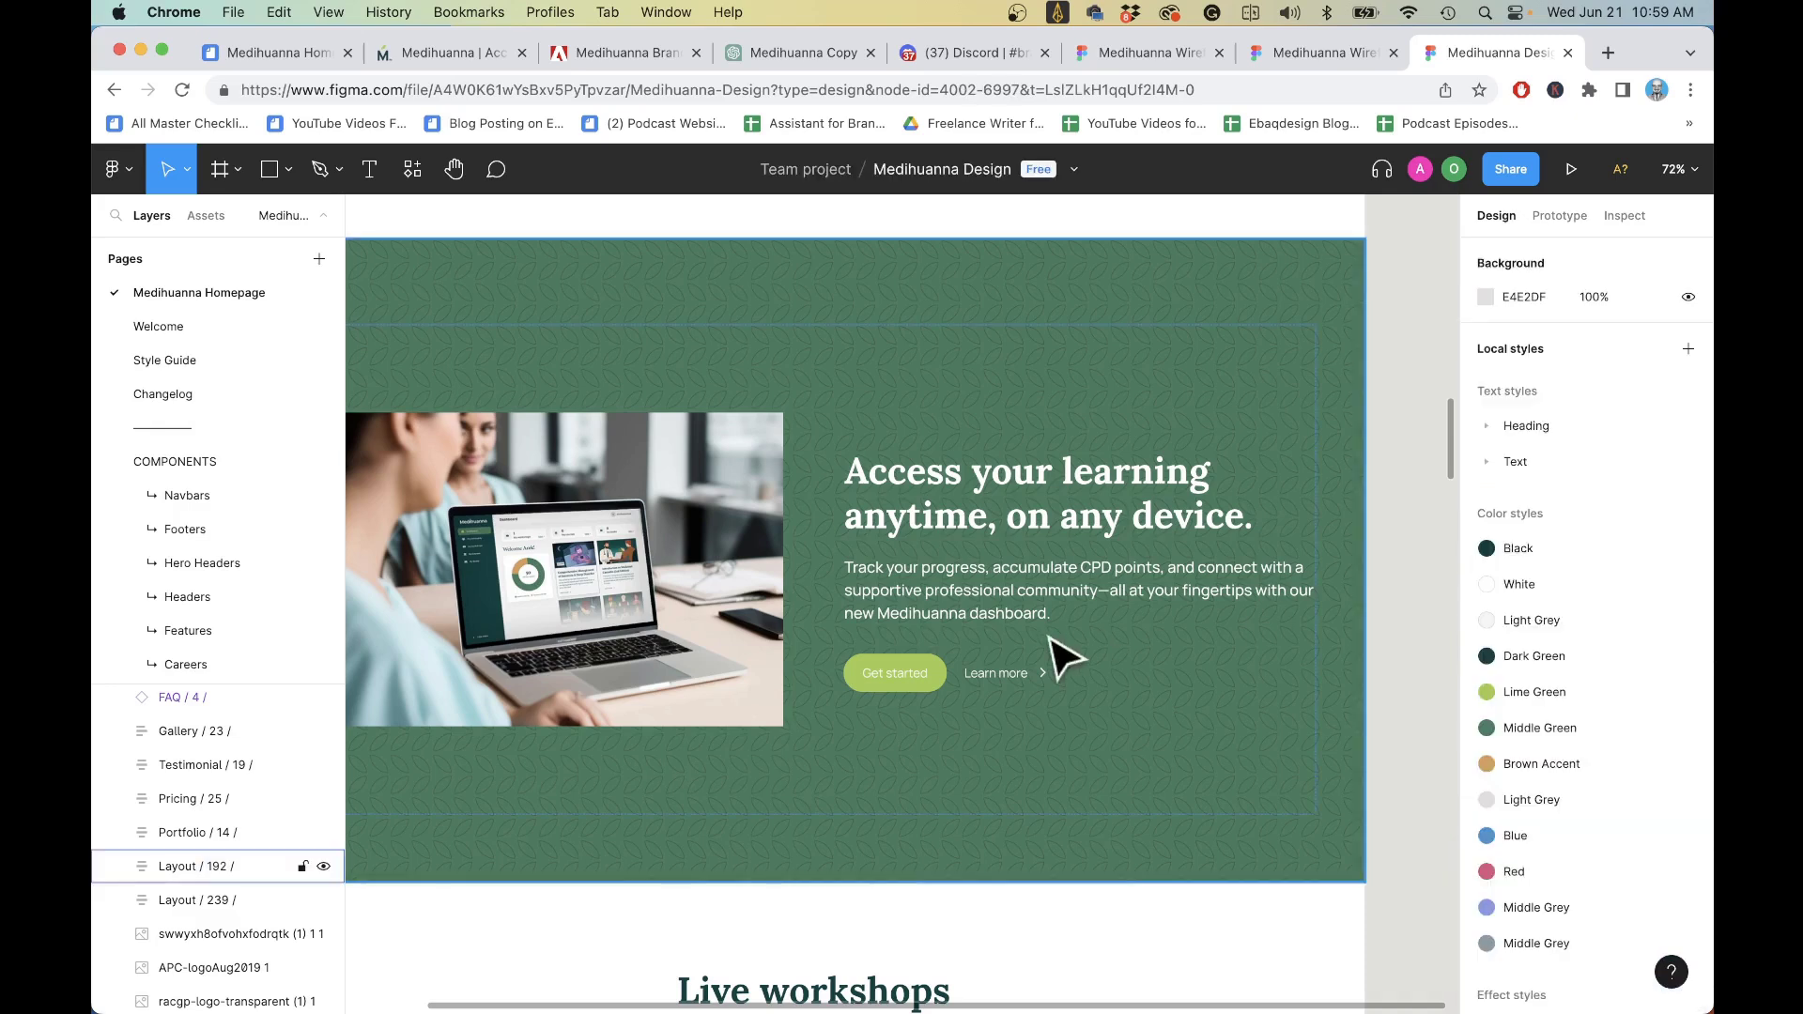
- Review the pricing, FAQ and footer sections, then return to the navbar and hero
scroll(1062, 648, down, 7)
ctrl+scroll(1062, 648, down, 5)
scroll(1047, 629, down, 5)
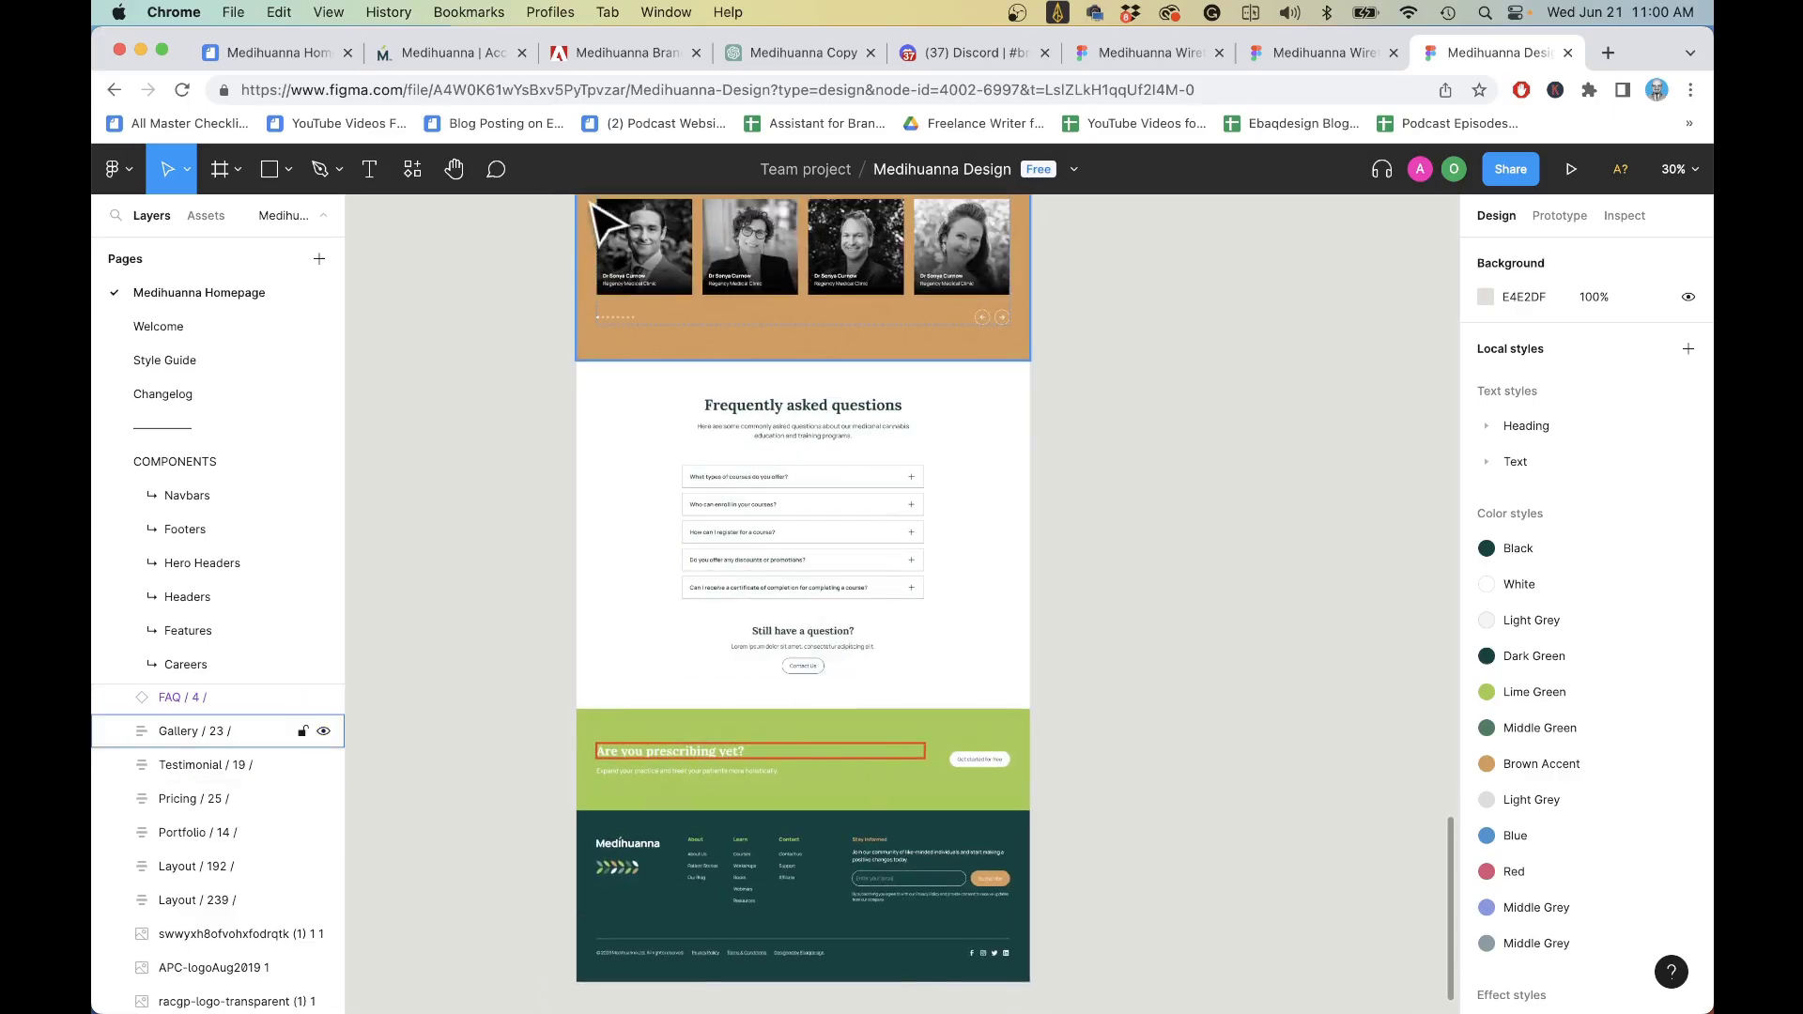
scroll(987, 676, up, 5)
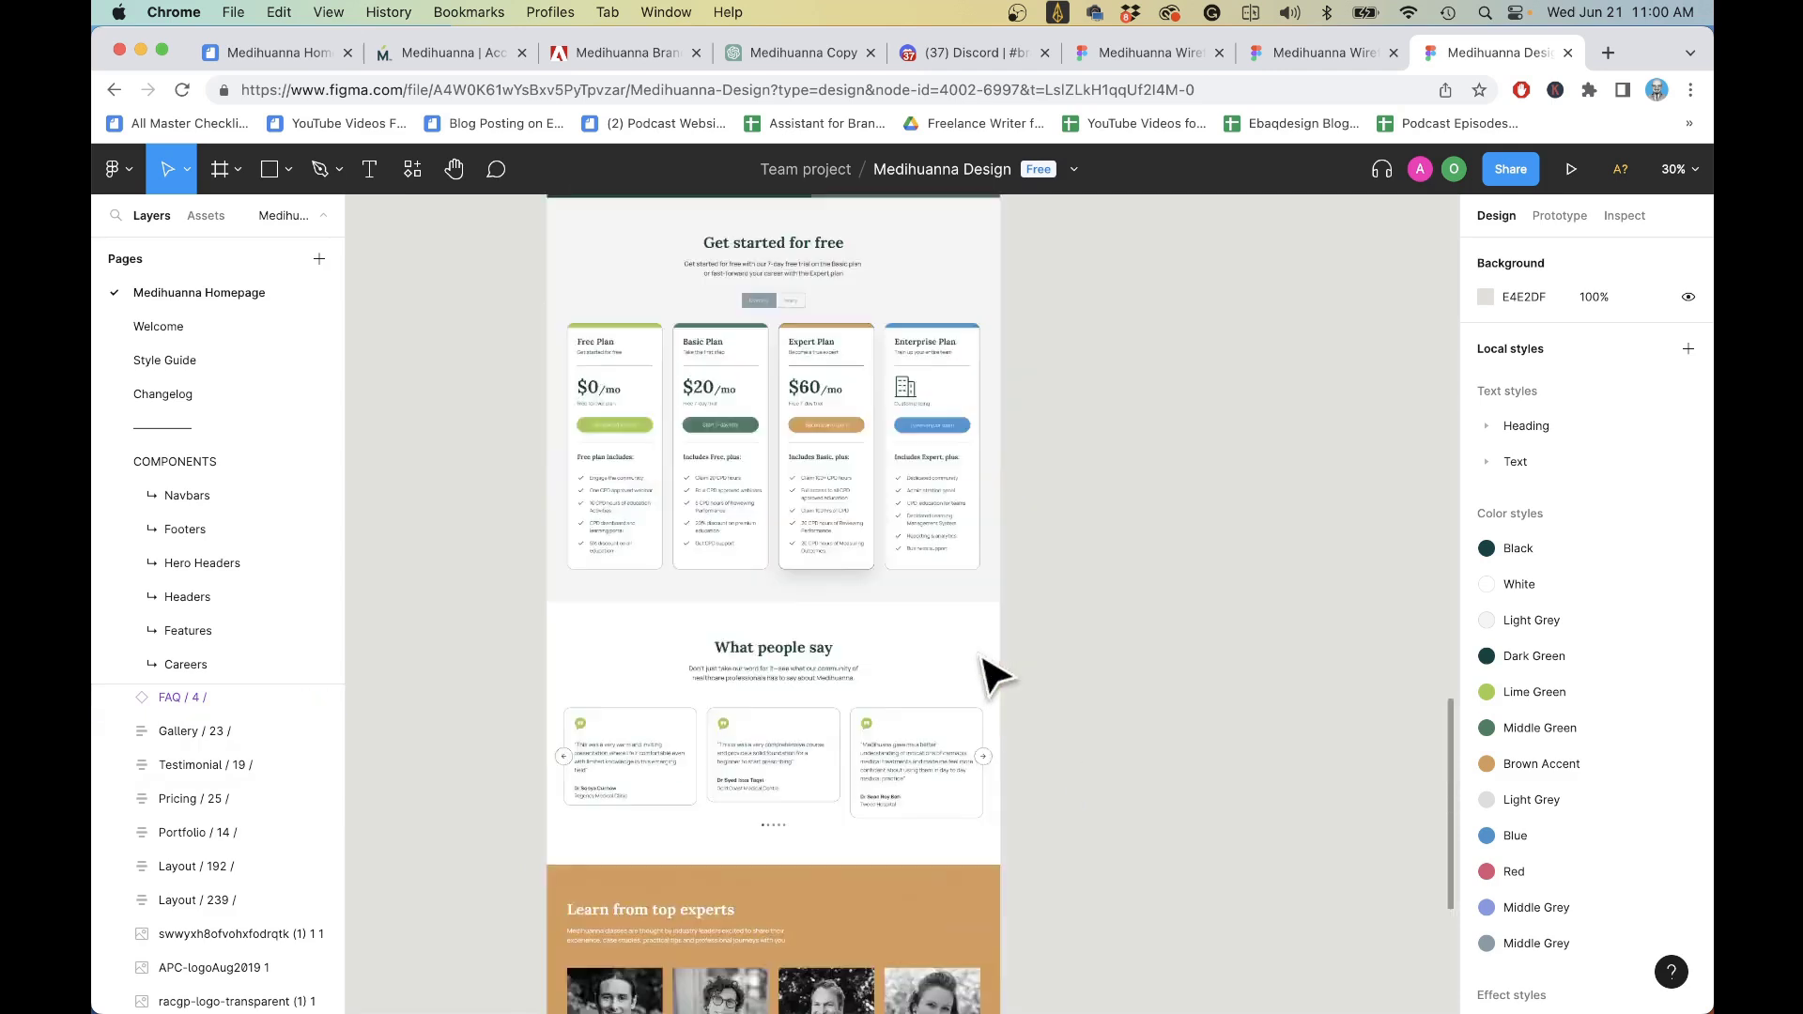
scroll(987, 677, up, 5)
scroll(987, 676, up, 5)
click(229, 664)
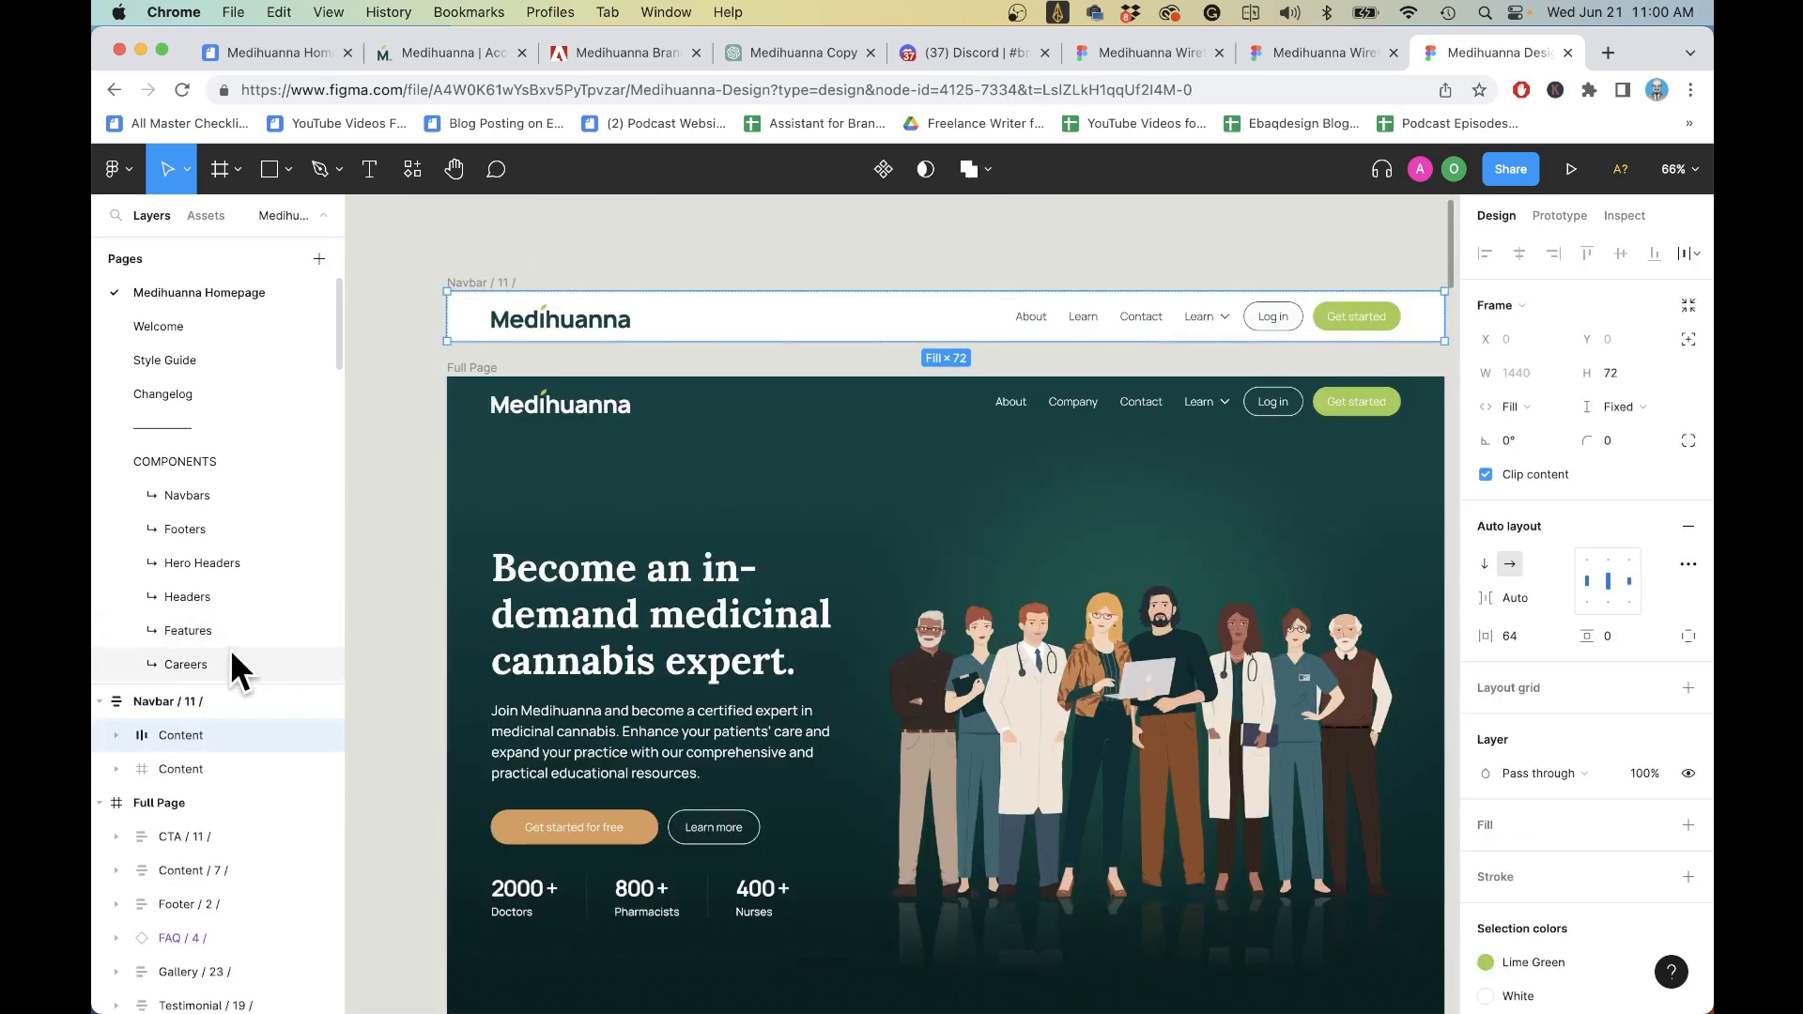
scroll(229, 650, down, 3)
click(223, 485)
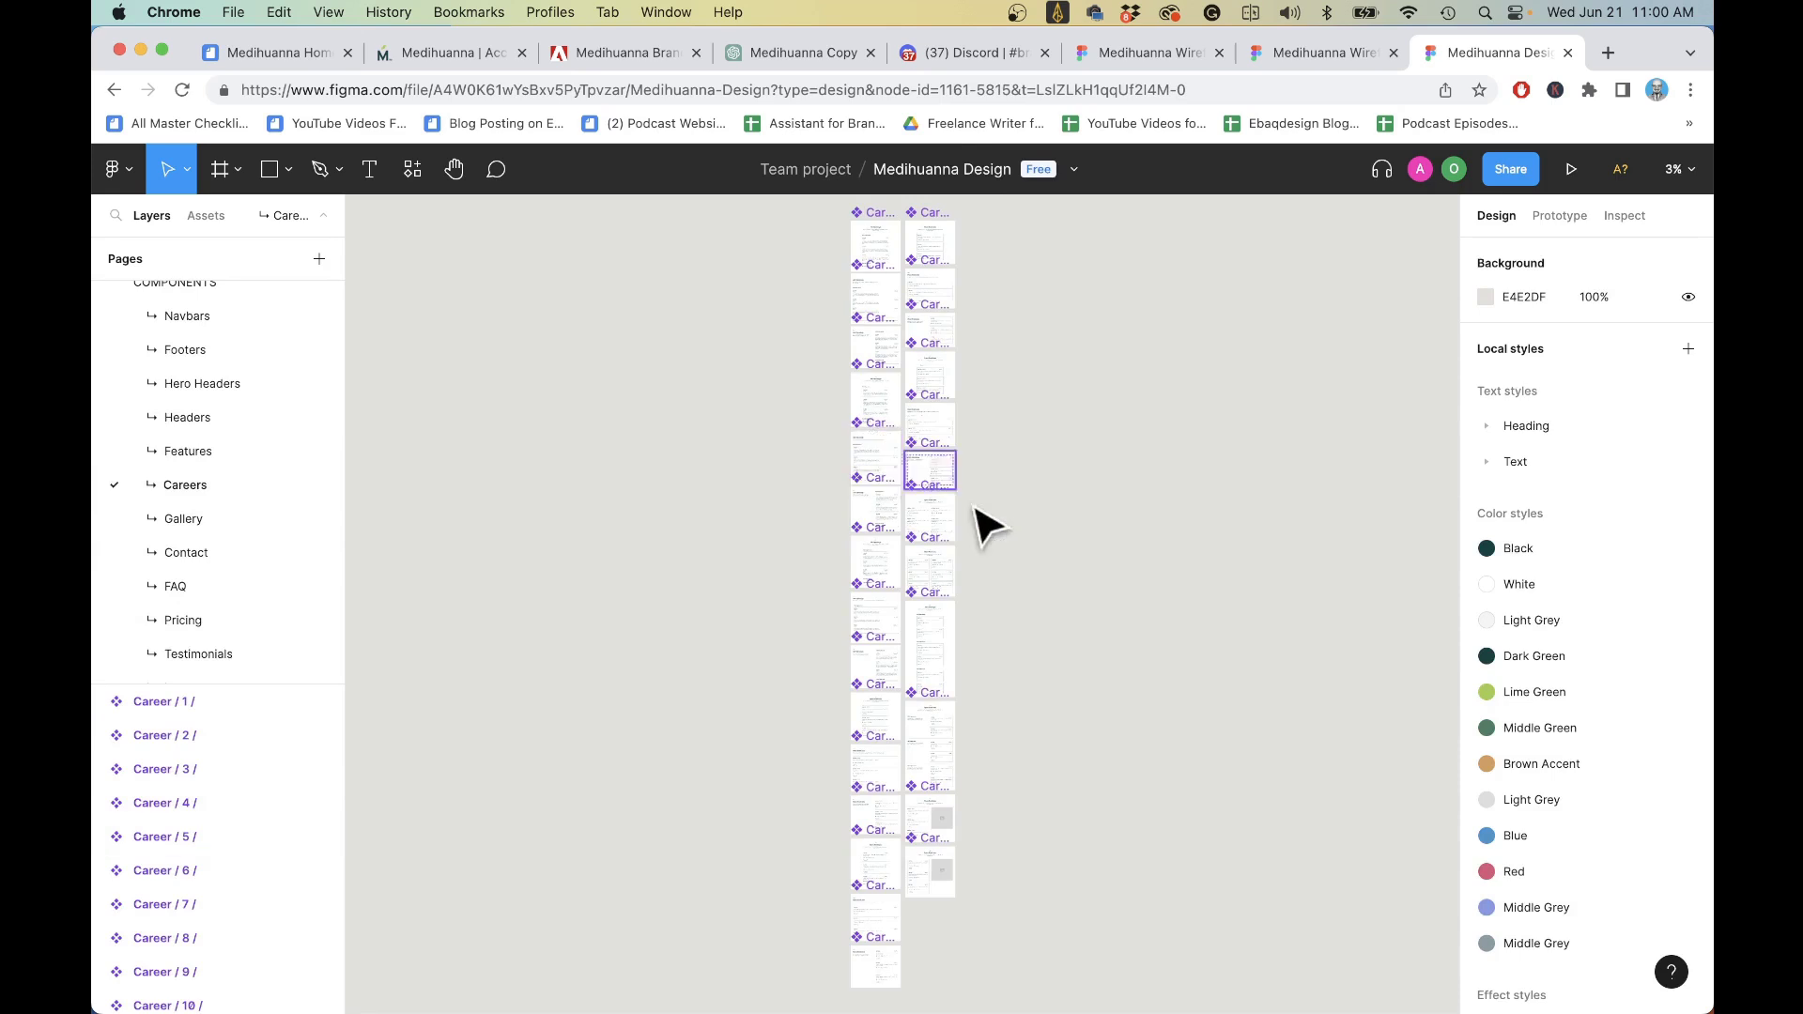
scroll(892, 390, up, 5)
scroll(896, 390, up, 2)
scroll(874, 432, up, 5)
scroll(874, 432, right, 3)
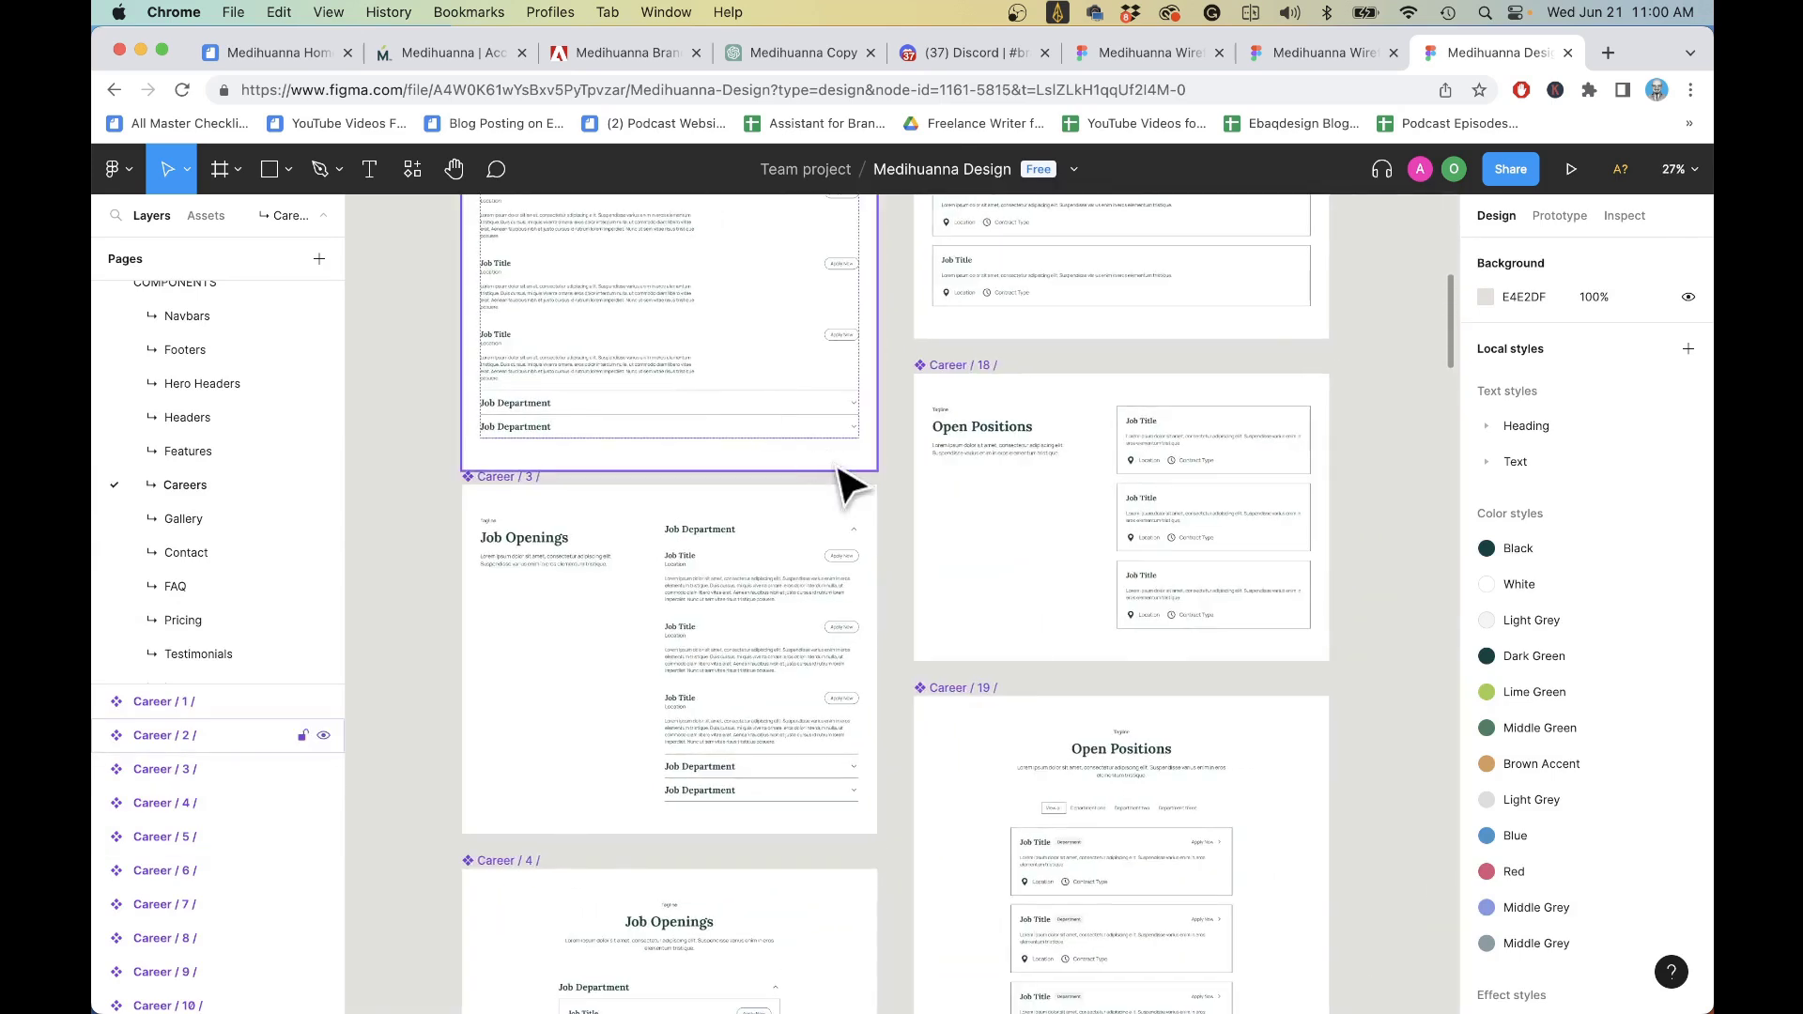
scroll(846, 482, up, 4)
click(444, 414)
scroll(444, 413, up, 3)
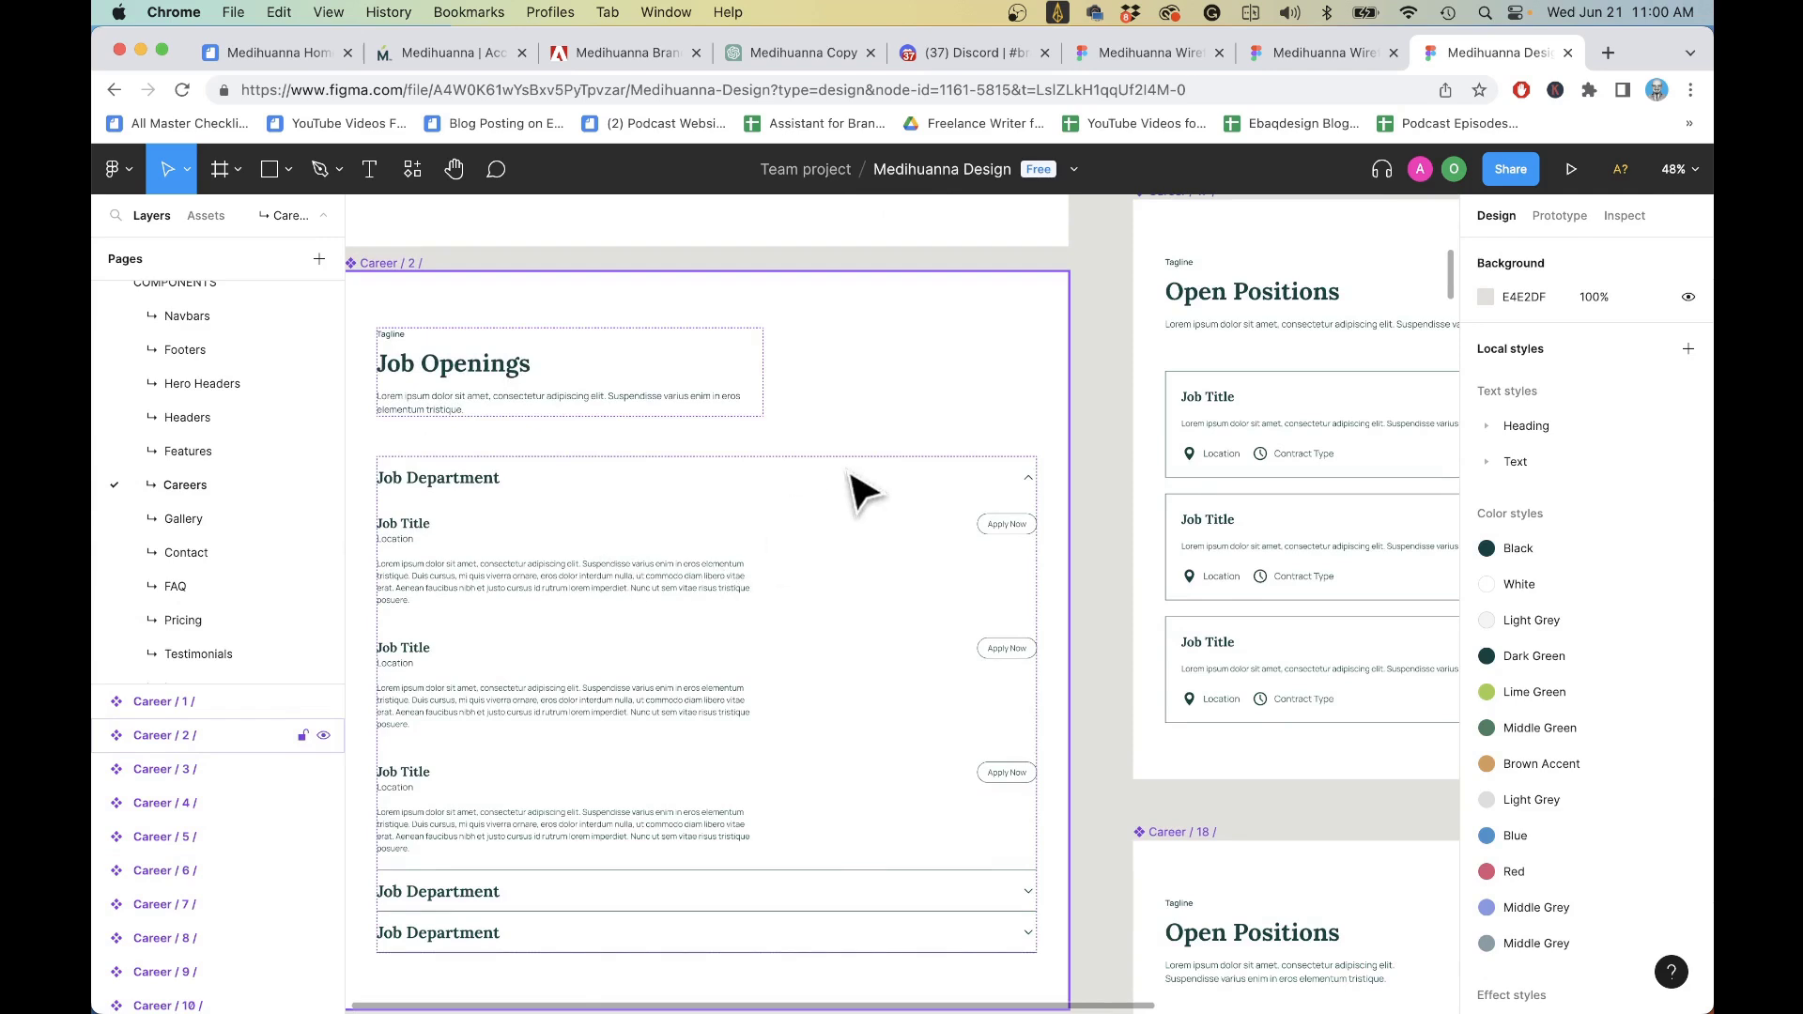
key(Escape)
scroll(862, 488, down, 1)
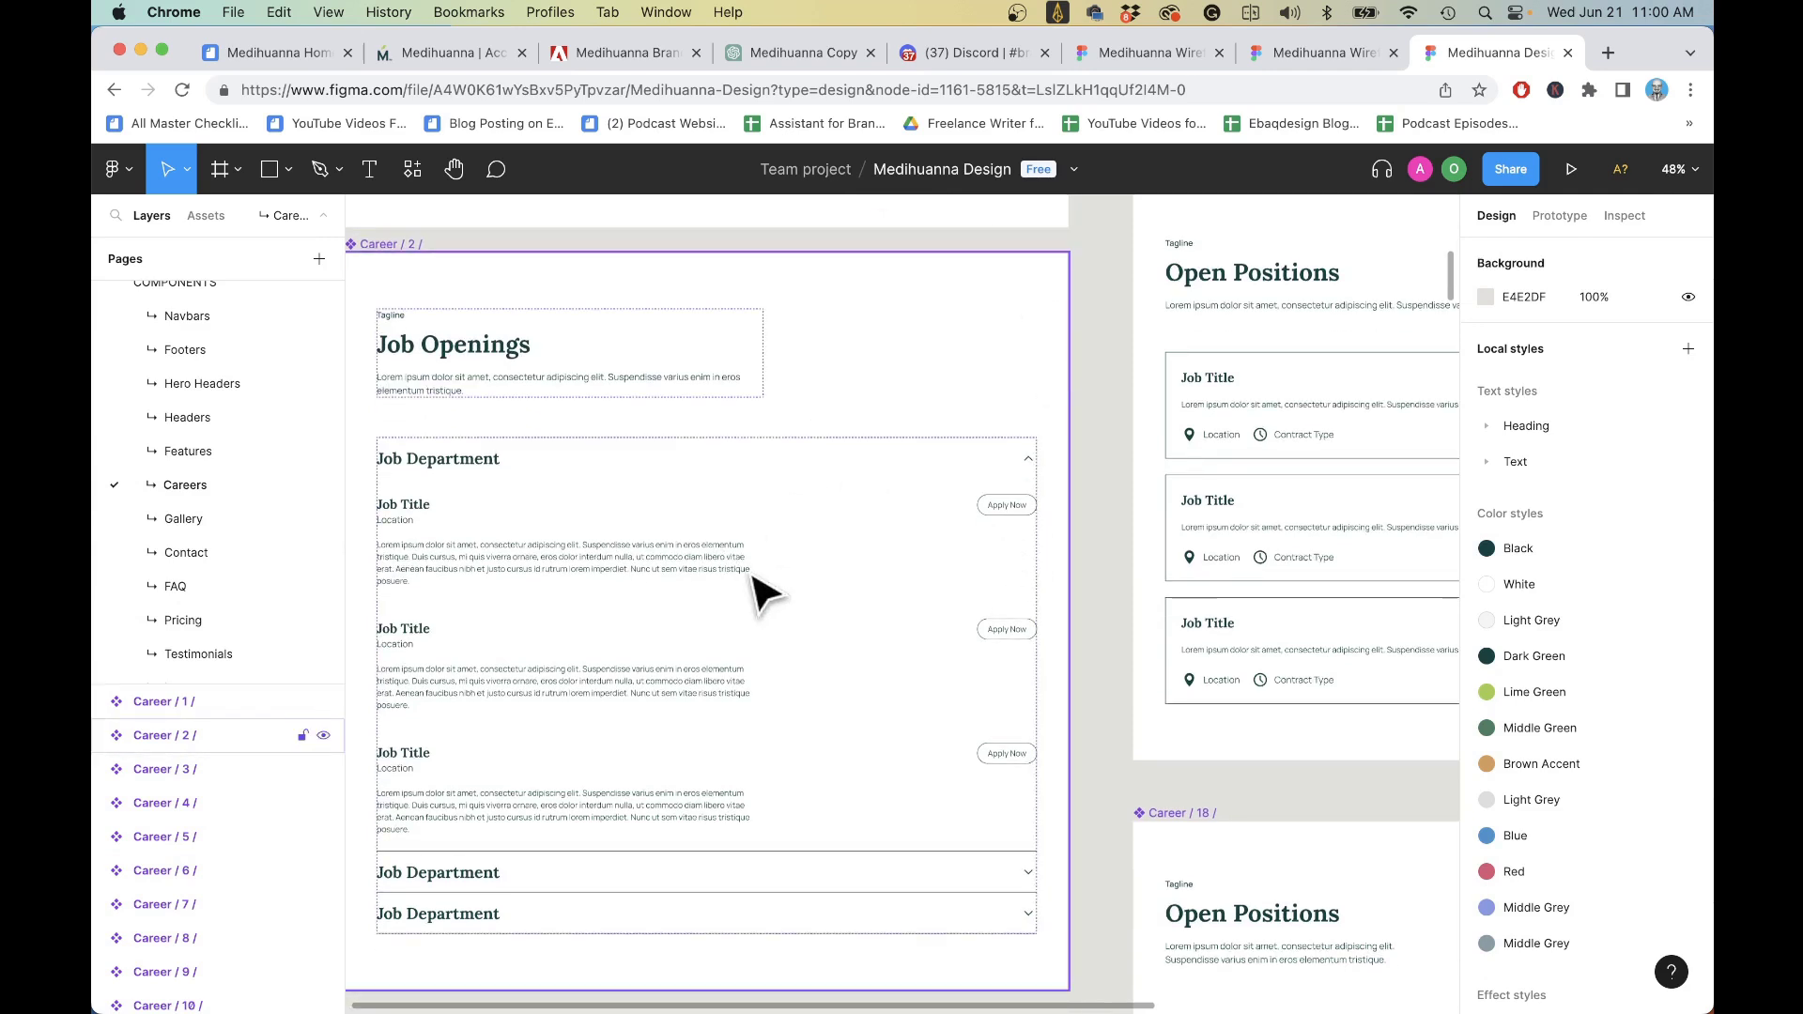
scroll(949, 554, up, 5)
scroll(948, 554, up, 1)
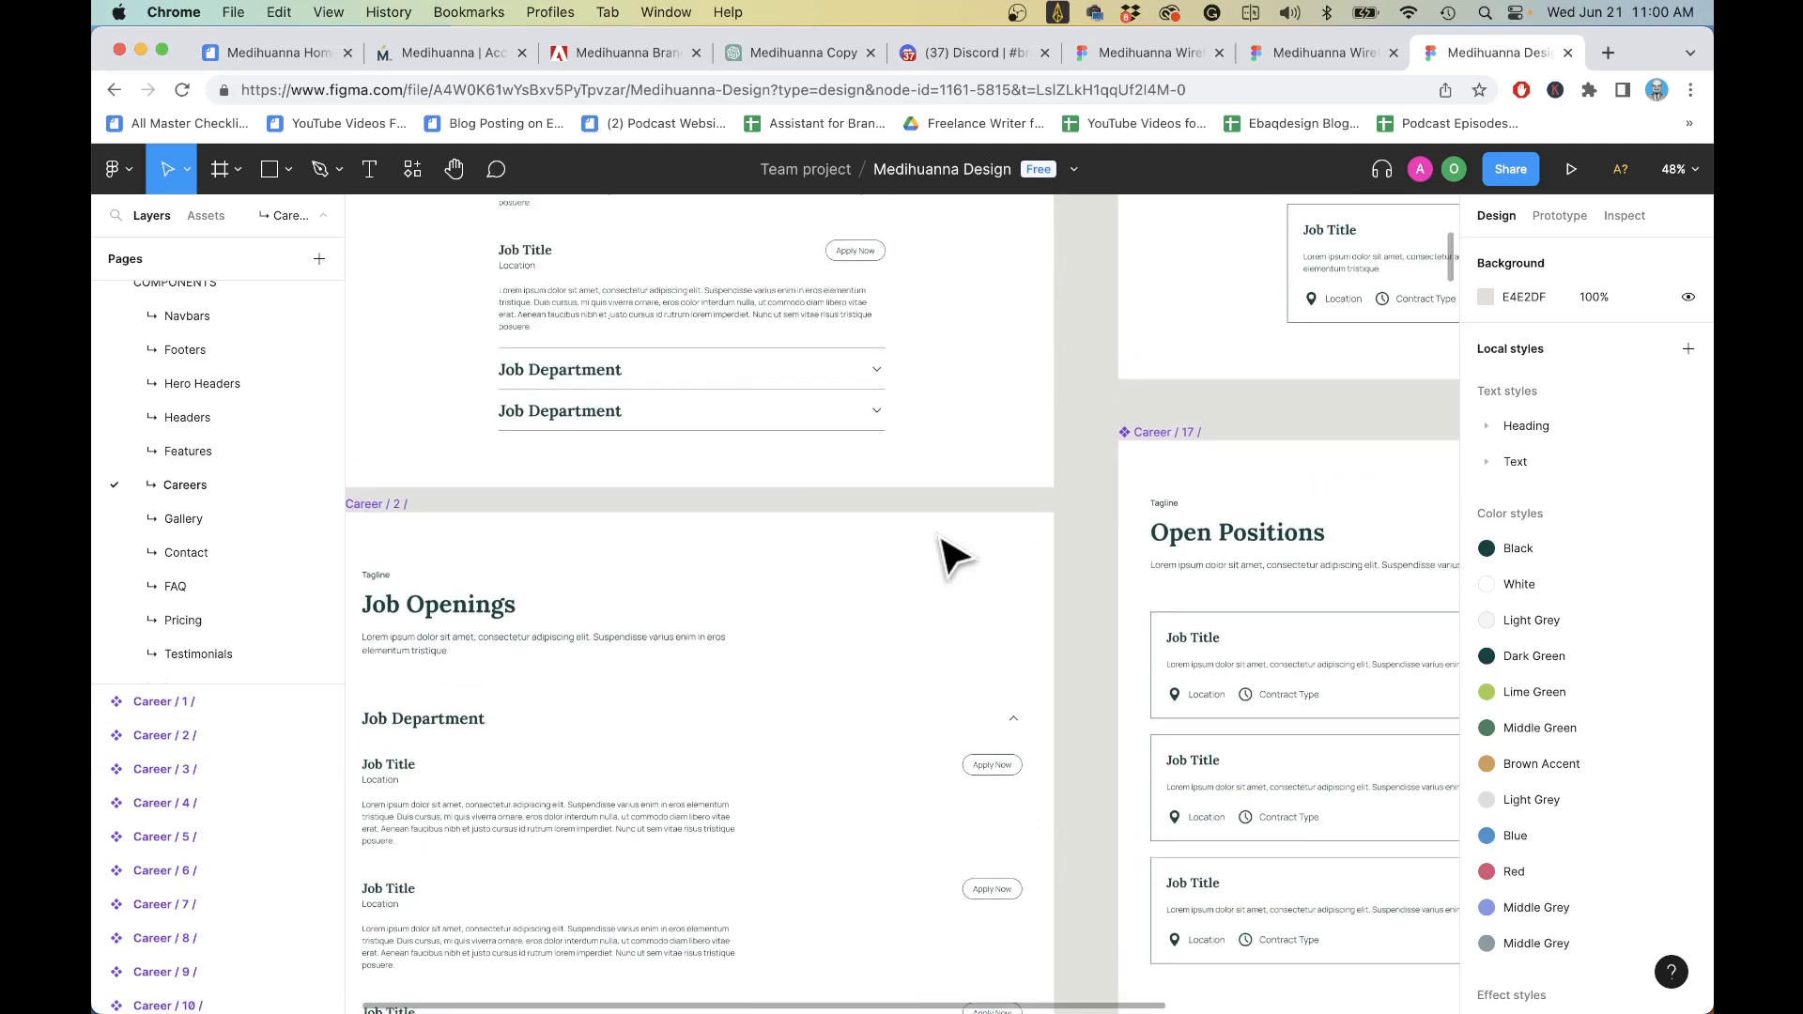
scroll(592, 751, up, 4)
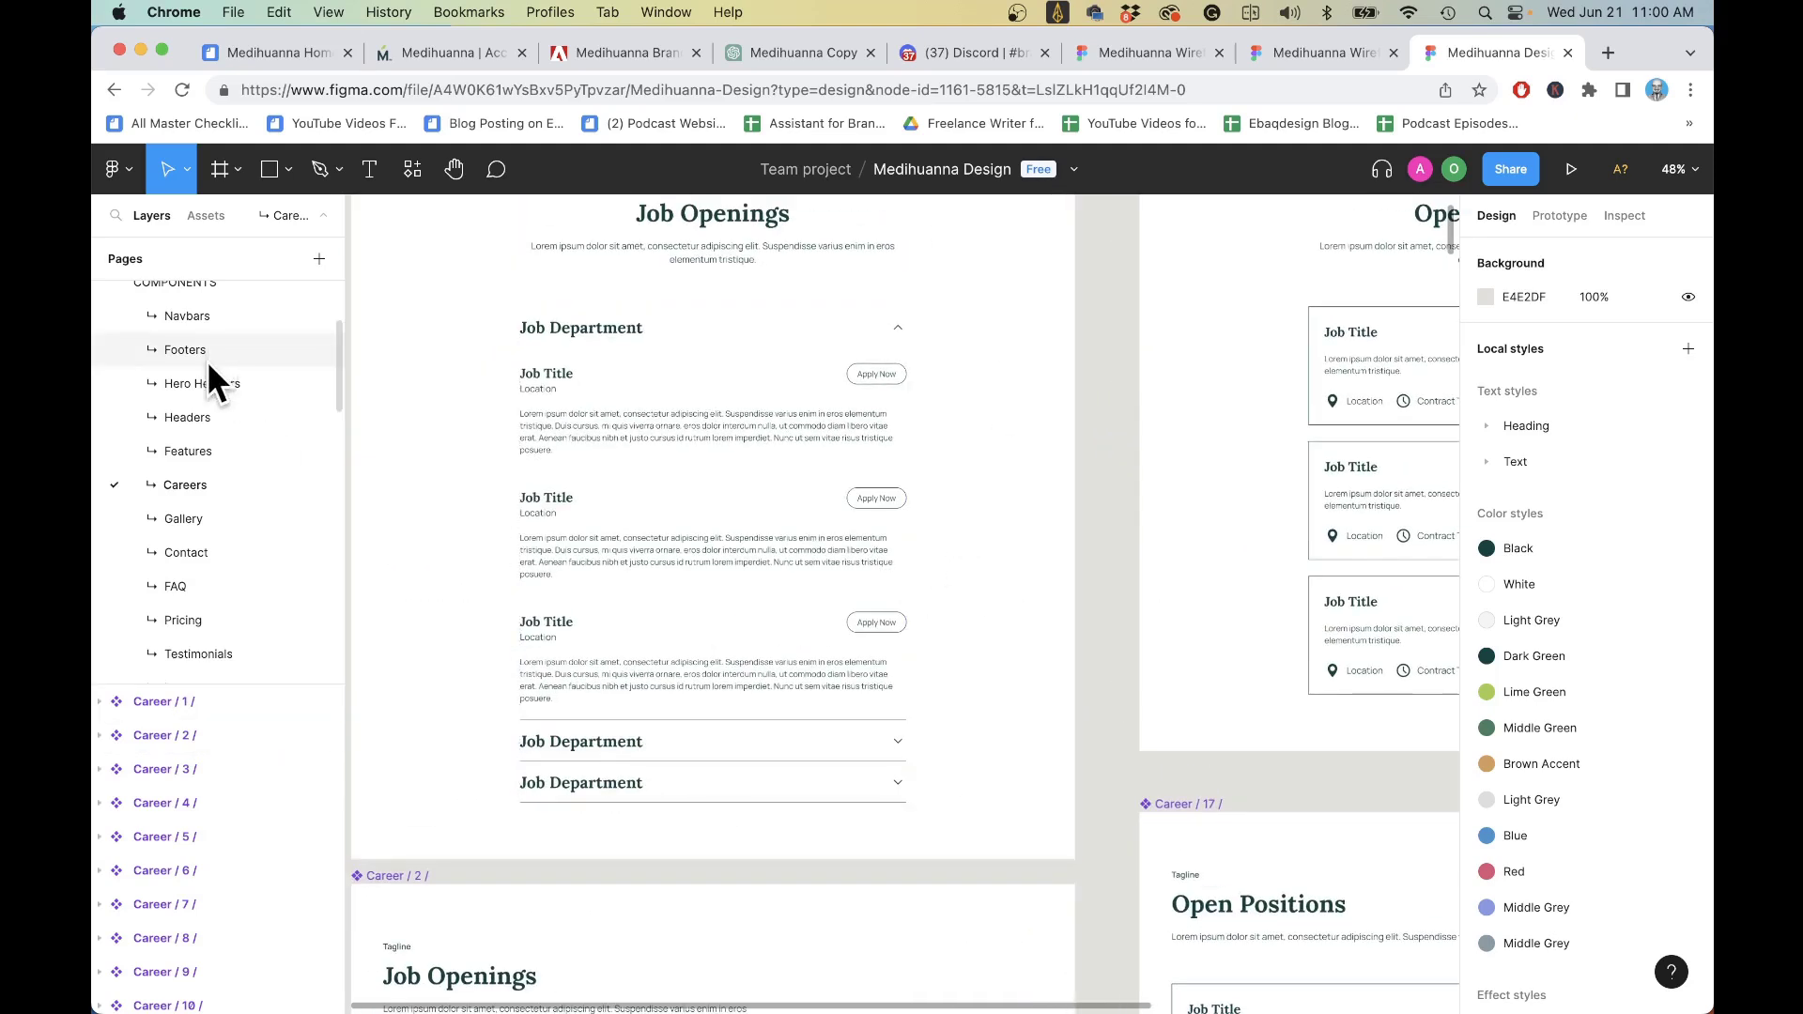
scroll(206, 360, up, 3)
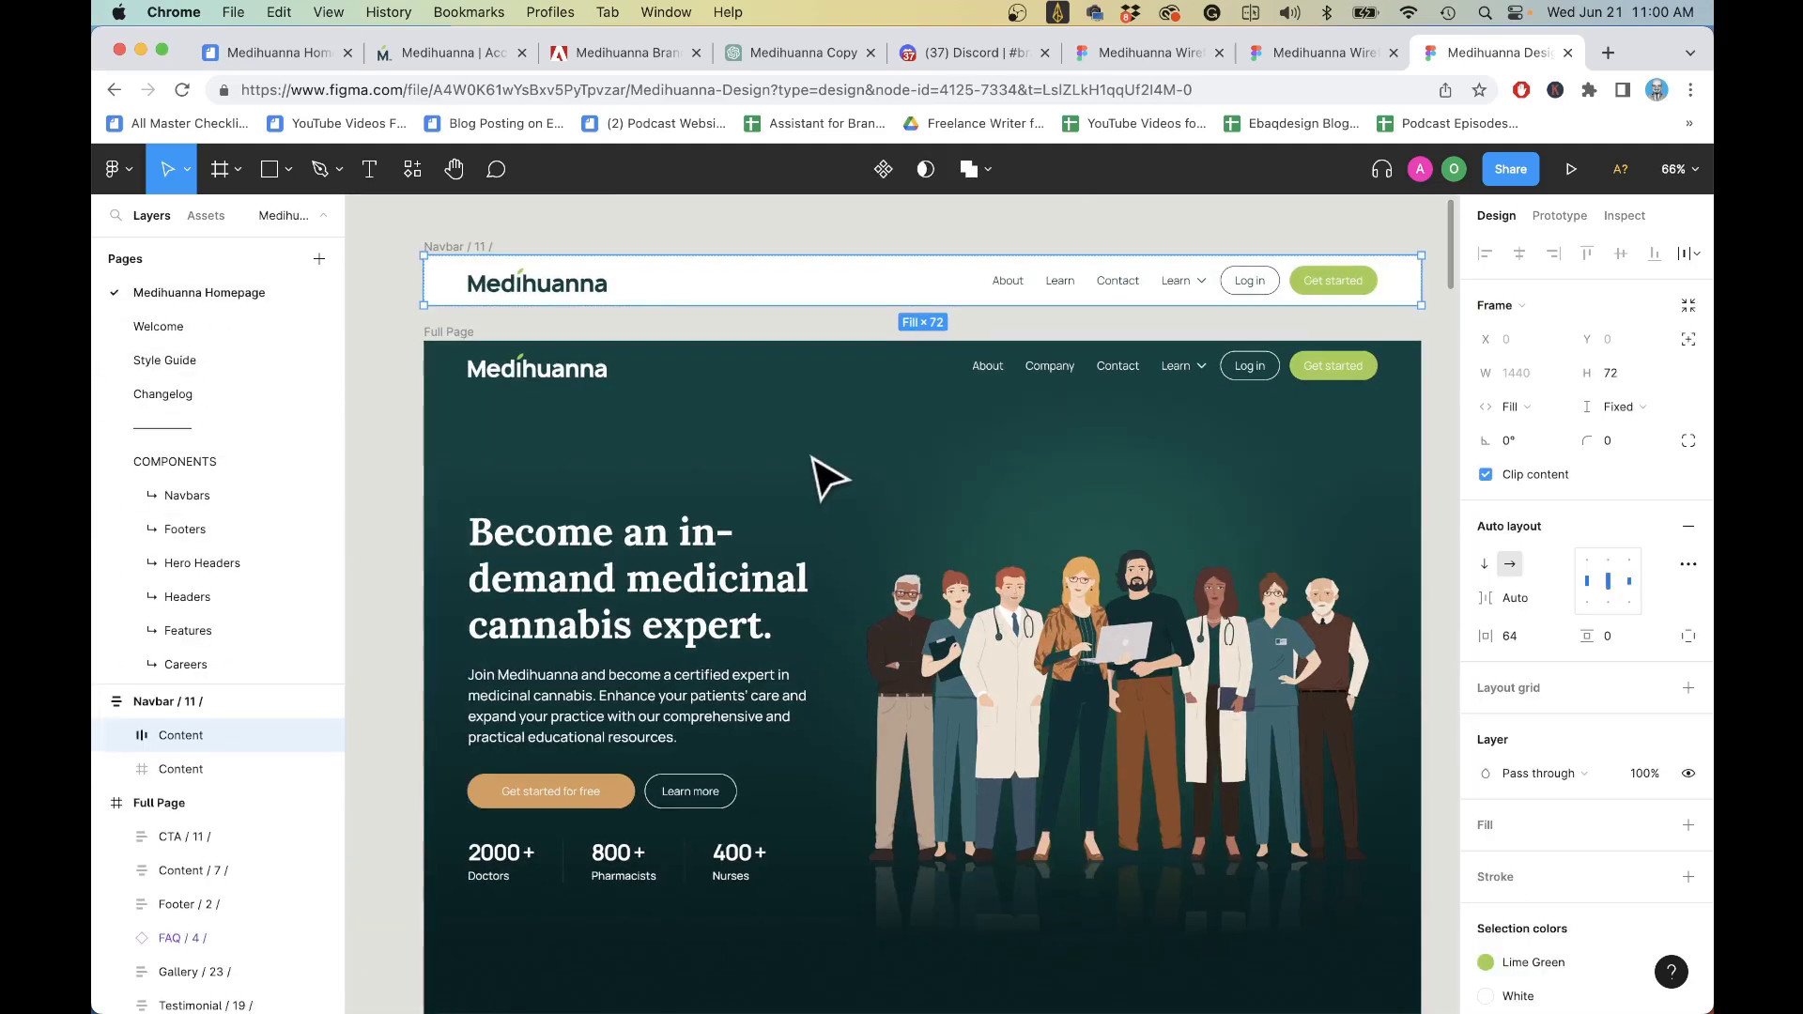